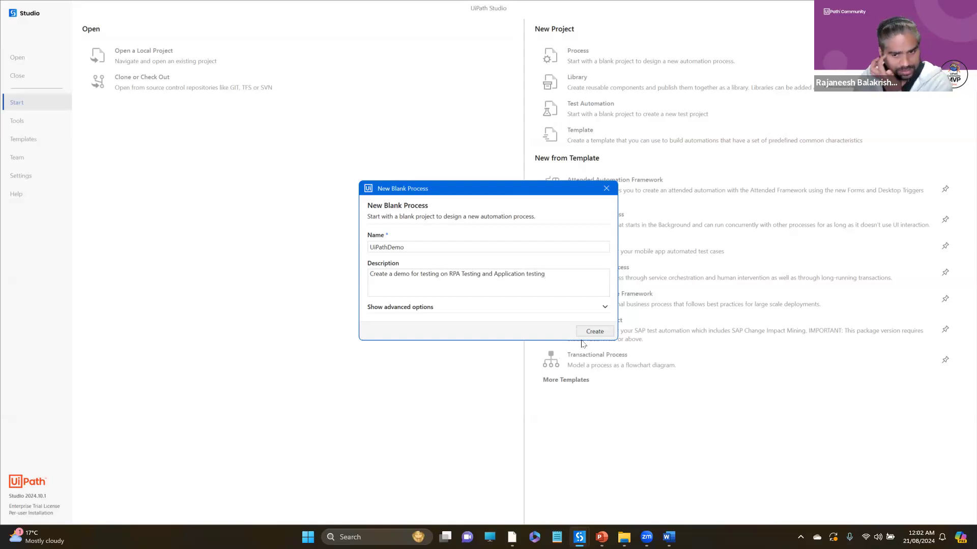
- Create the blank process UiPathDemo with the description already entered
{"action": "left_click", "coordinate": [593, 331]}
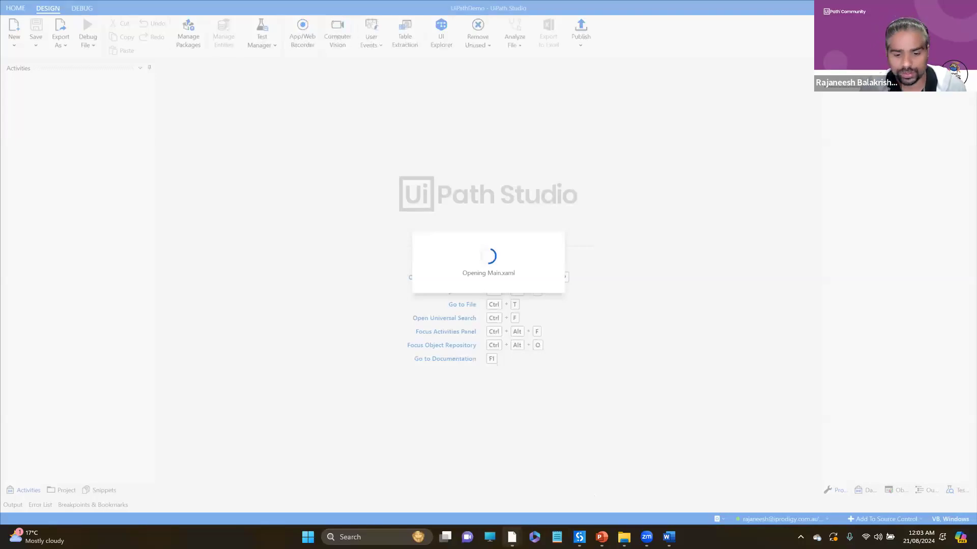
- Switch to the browser window showing Test Manager and view the Shared folder's overview in Orchestrator
{"action": "mouse_move", "coordinate": [512, 537]}
{"action": "left_click", "coordinate": [484, 505]}
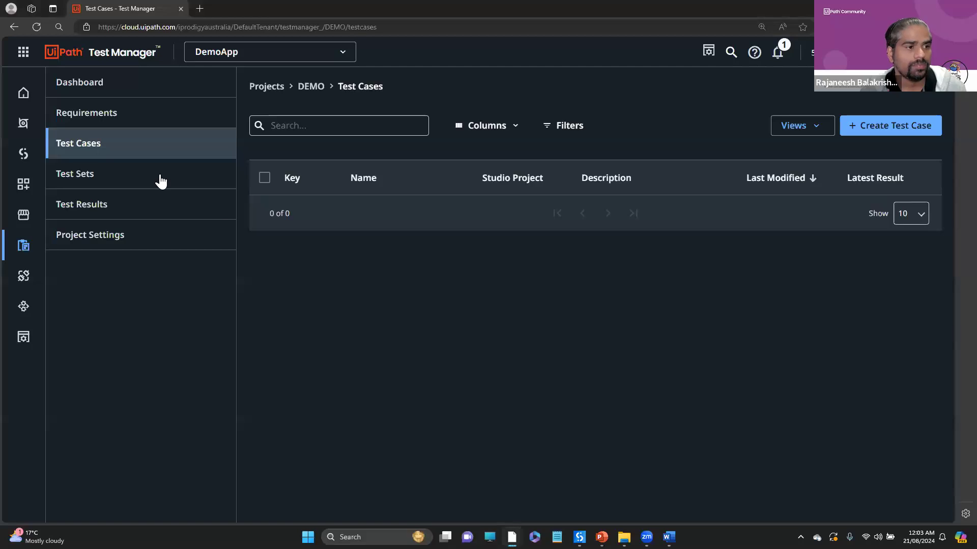
{"action": "left_click", "coordinate": [24, 60]}
{"action": "left_click", "coordinate": [63, 131]}
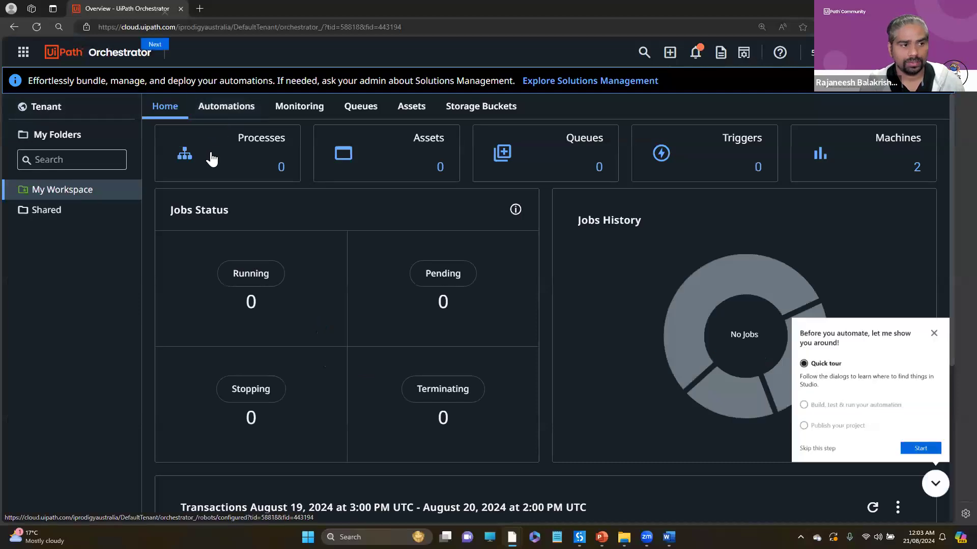
{"action": "left_click", "coordinate": [57, 214]}
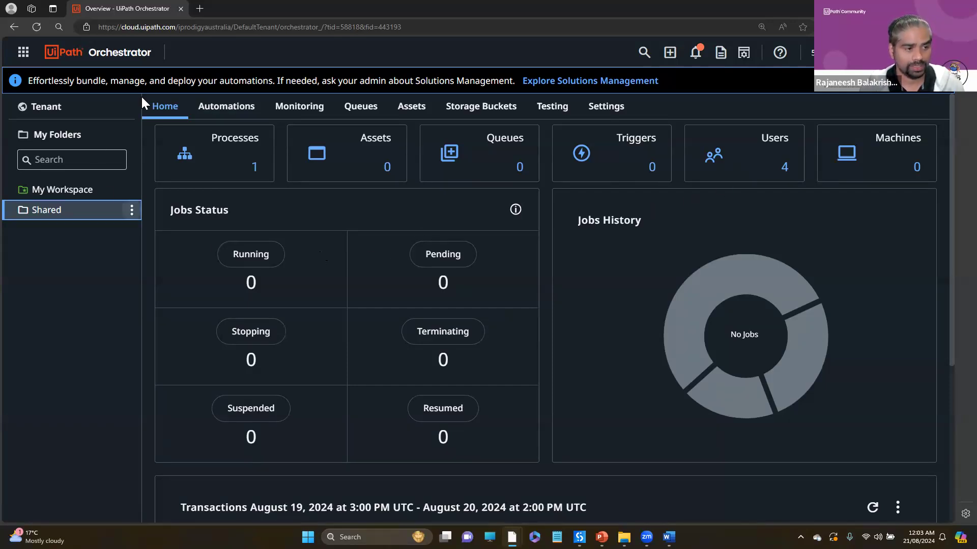
- Open the organization's licenses in Administration and examine the user licenses and their allocations to groups and users
{"action": "left_click", "coordinate": [23, 57]}
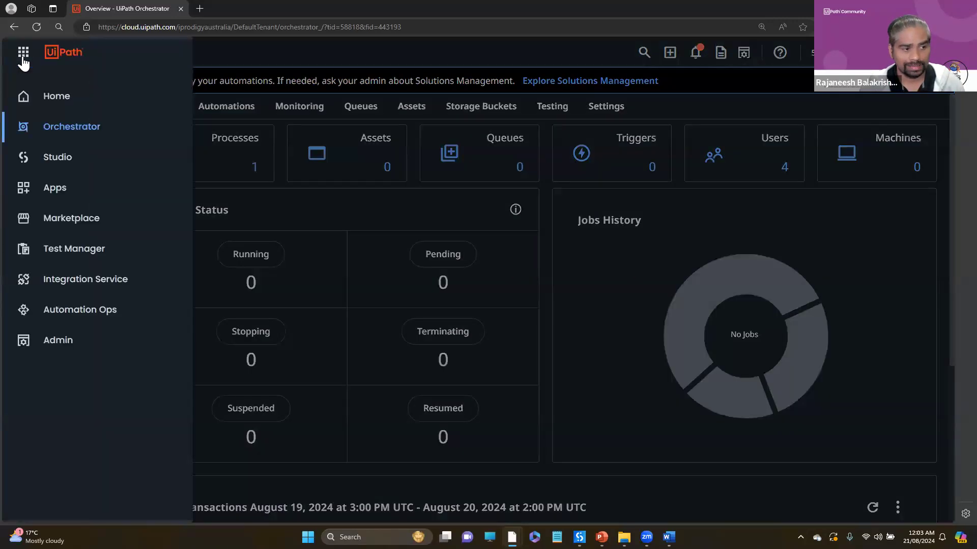
{"action": "left_click", "coordinate": [49, 350]}
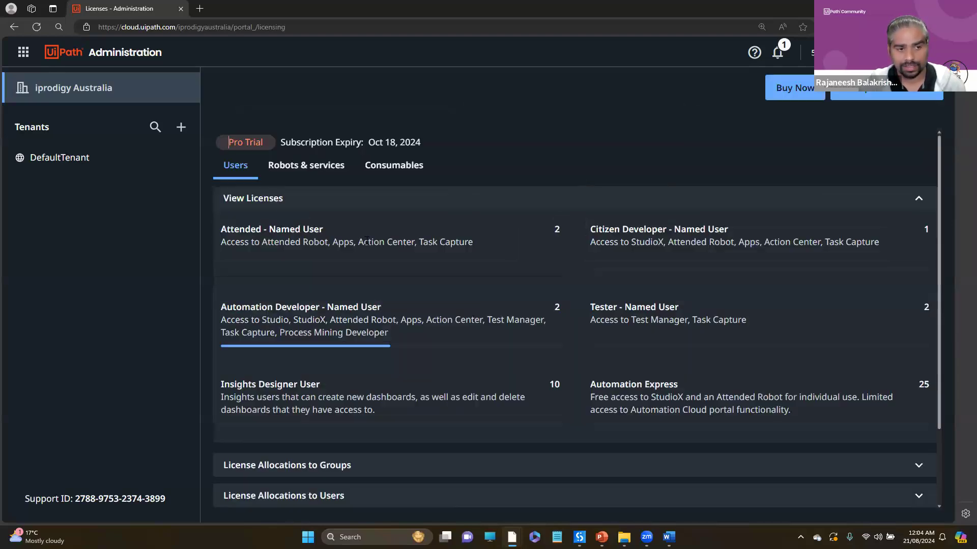
{"action": "scroll", "coordinate": [435, 358], "scroll_direction": "down", "scroll_amount": 3}
{"action": "left_click", "coordinate": [430, 400]}
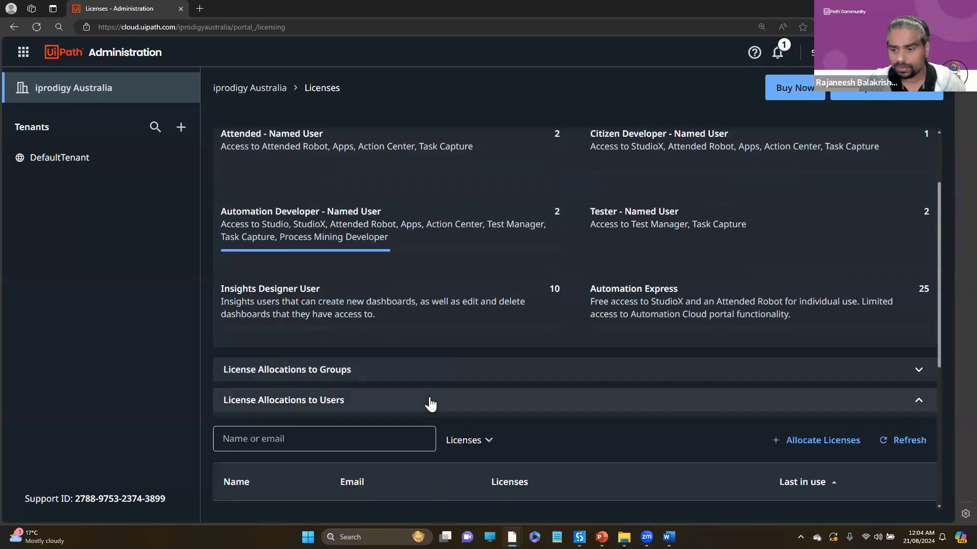
{"action": "left_click", "coordinate": [488, 379]}
{"action": "scroll", "coordinate": [445, 373], "scroll_direction": "down", "scroll_amount": 5}
{"action": "scroll", "coordinate": [673, 433], "scroll_direction": "up", "scroll_amount": 5}
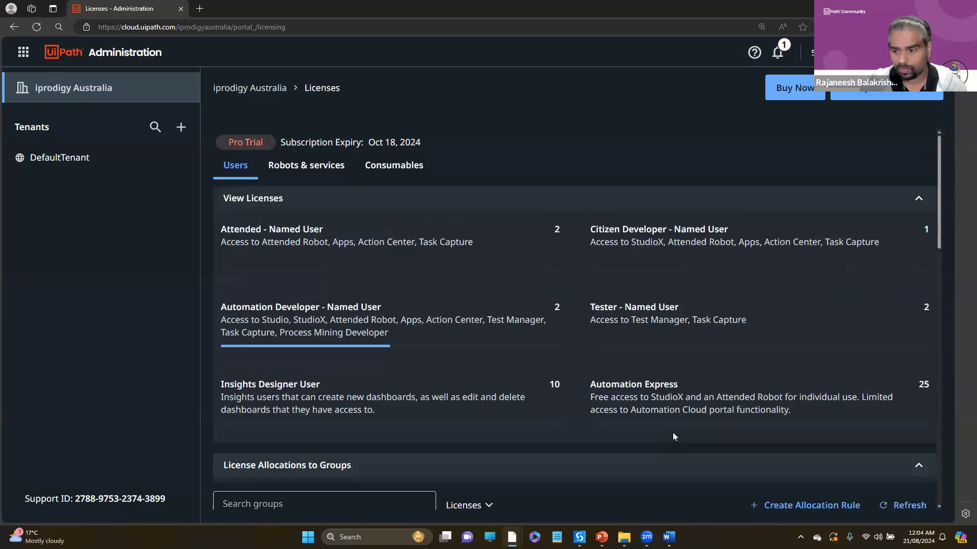
{"action": "scroll", "coordinate": [862, 441], "scroll_direction": "down", "scroll_amount": 8}
{"action": "scroll", "coordinate": [881, 410], "scroll_direction": "down", "scroll_amount": 5}
{"action": "scroll", "coordinate": [882, 413], "scroll_direction": "up", "scroll_amount": 3}
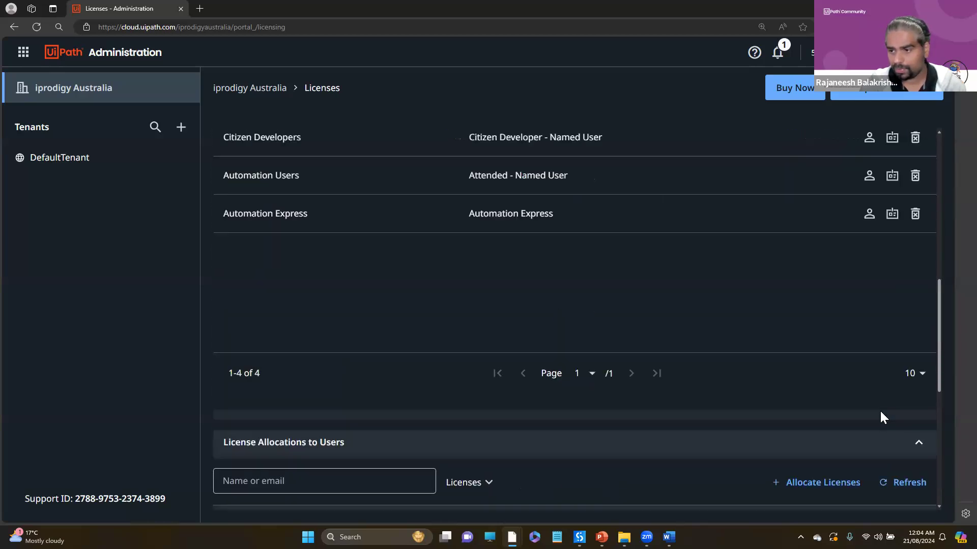
{"action": "scroll", "coordinate": [867, 269], "scroll_direction": "up", "scroll_amount": 3}
{"action": "scroll", "coordinate": [893, 405], "scroll_direction": "down", "scroll_amount": 5}
{"action": "scroll", "coordinate": [895, 394], "scroll_direction": "up", "scroll_amount": 10}
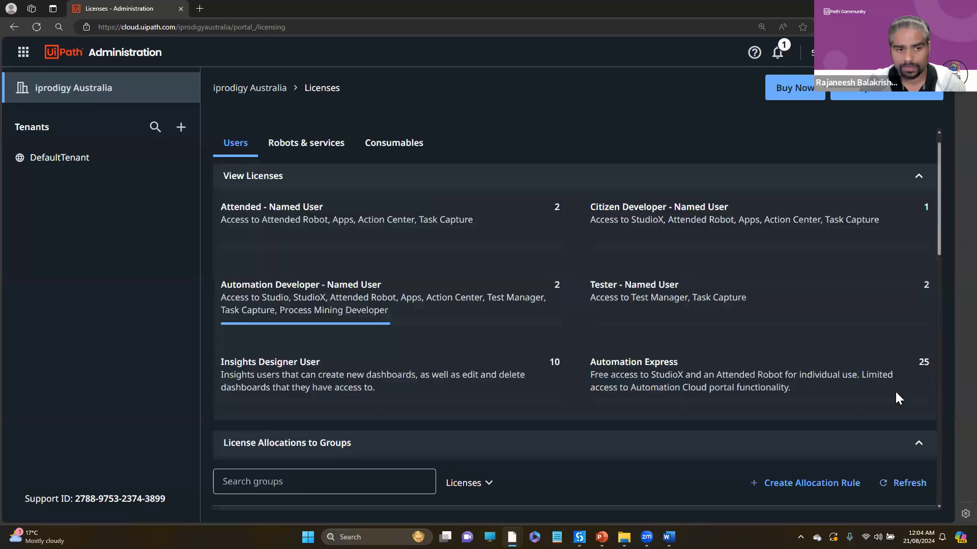
- View the Robots & services licenses and highlight the description of the Test Manager license
{"action": "left_click", "coordinate": [312, 175]}
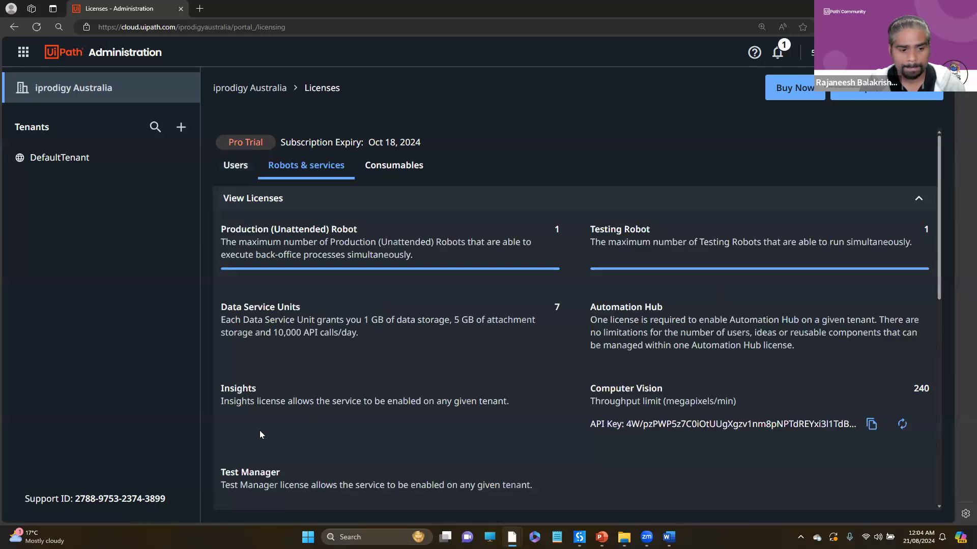
{"action": "triple_click", "coordinate": [304, 486]}
{"action": "left_click_drag", "start_coordinate": [937, 292], "coordinate": [940, 214]}
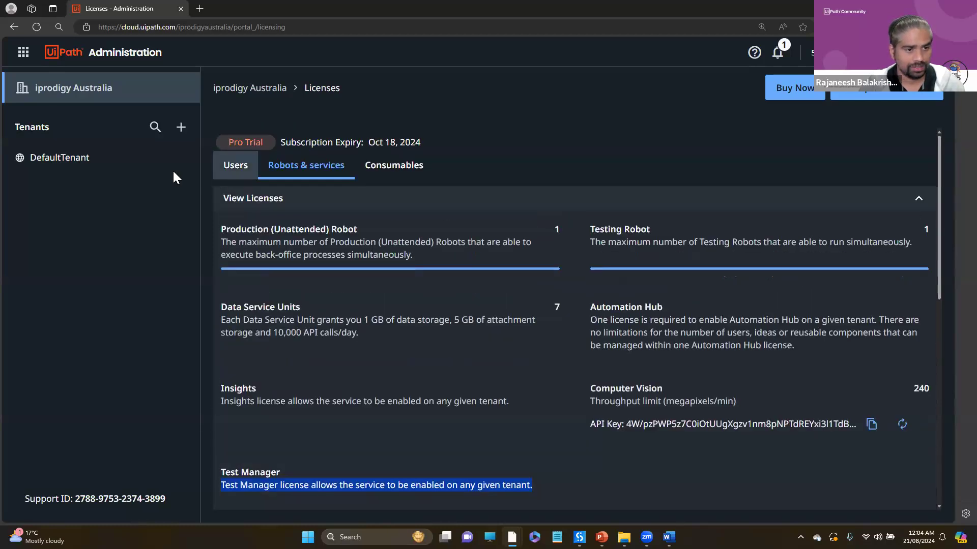
- Open the services of DefaultTenant and look at the options available for the Test Manager service
{"action": "left_click", "coordinate": [146, 168]}
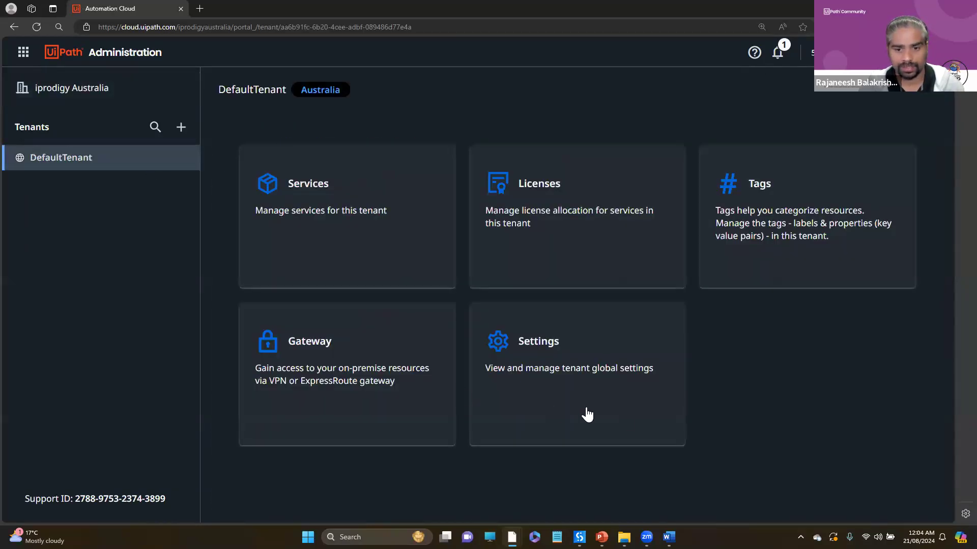
{"action": "left_click", "coordinate": [341, 247]}
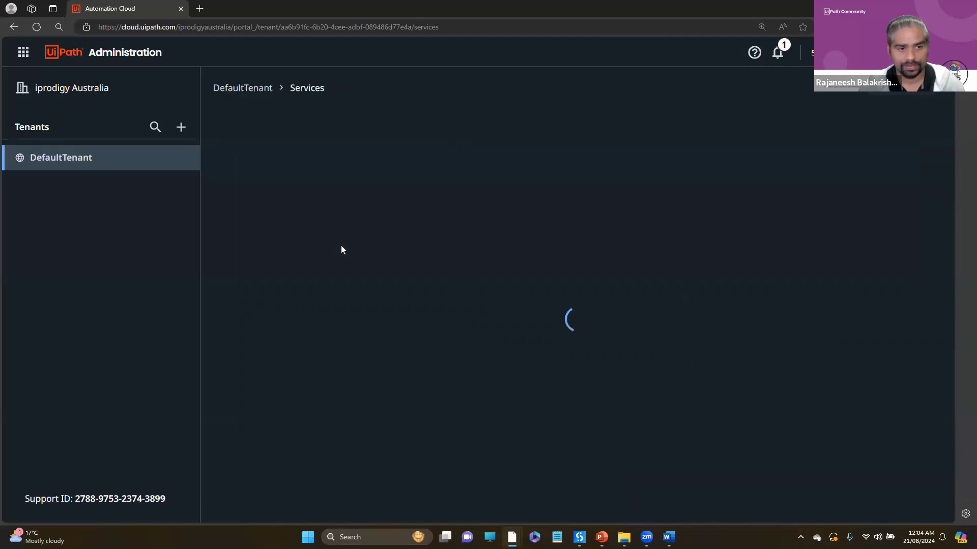
{"action": "left_click", "coordinate": [878, 232]}
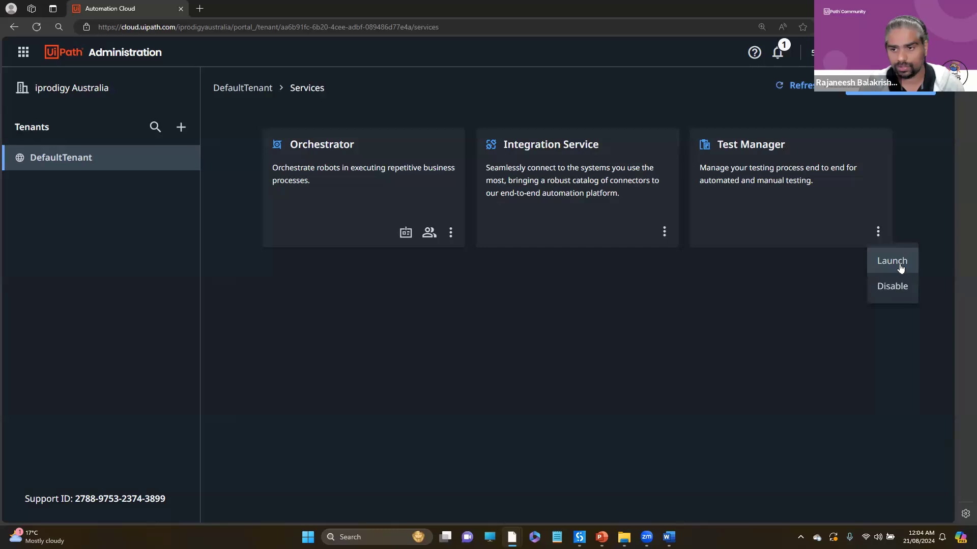
{"action": "left_click", "coordinate": [660, 353]}
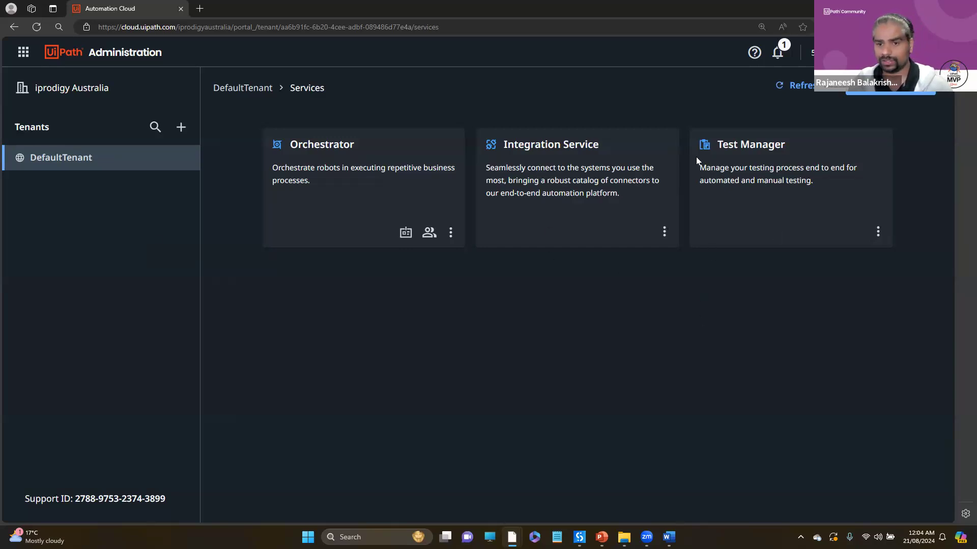
- Review the additional services offered for DefaultTenant and close the list without adding any
{"action": "left_click", "coordinate": [898, 92]}
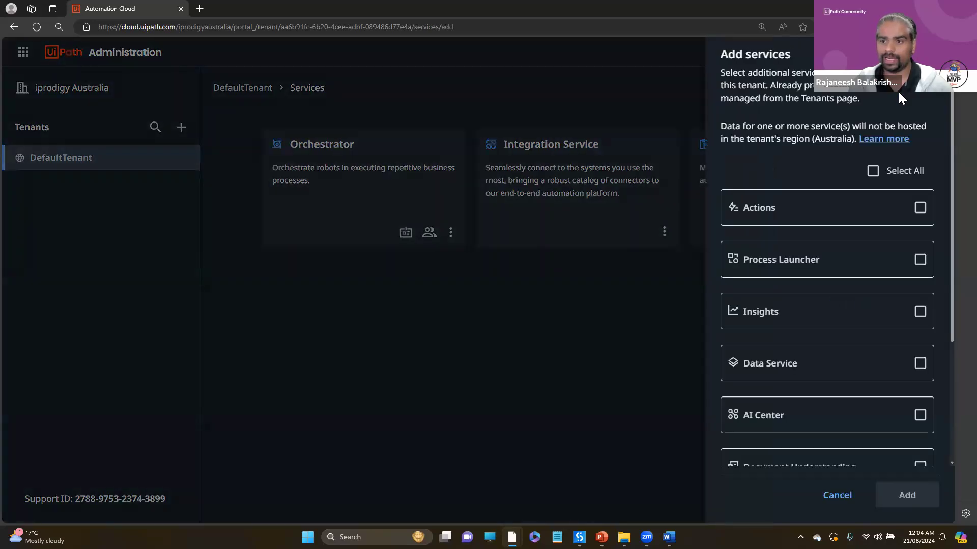
{"action": "left_click_drag", "start_coordinate": [950, 238], "coordinate": [947, 381]}
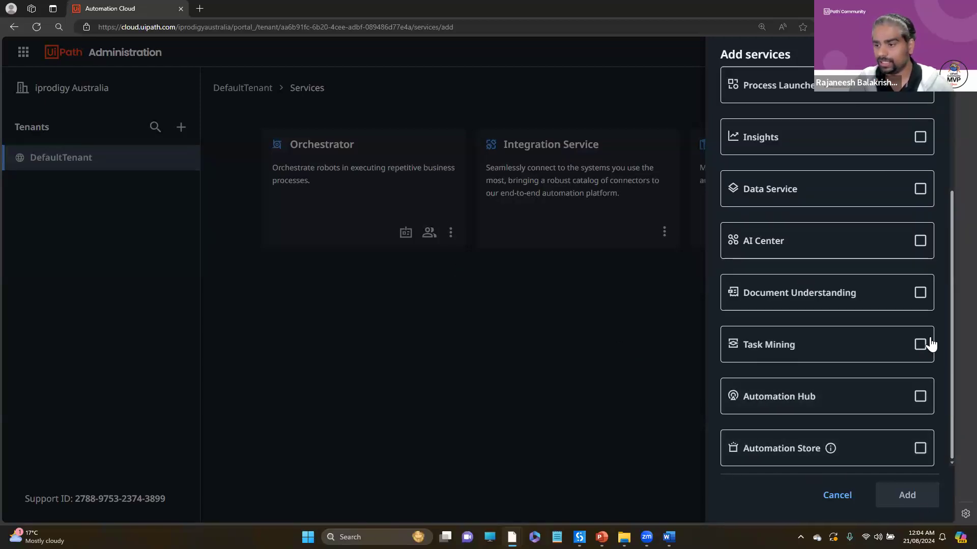
{"action": "left_click_drag", "start_coordinate": [953, 322], "coordinate": [955, 356]}
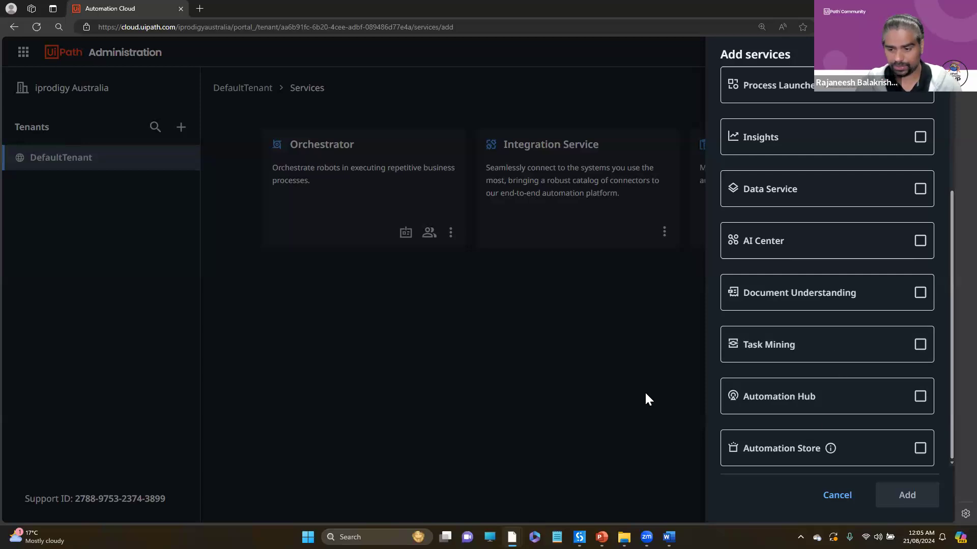
{"action": "left_click", "coordinate": [623, 386]}
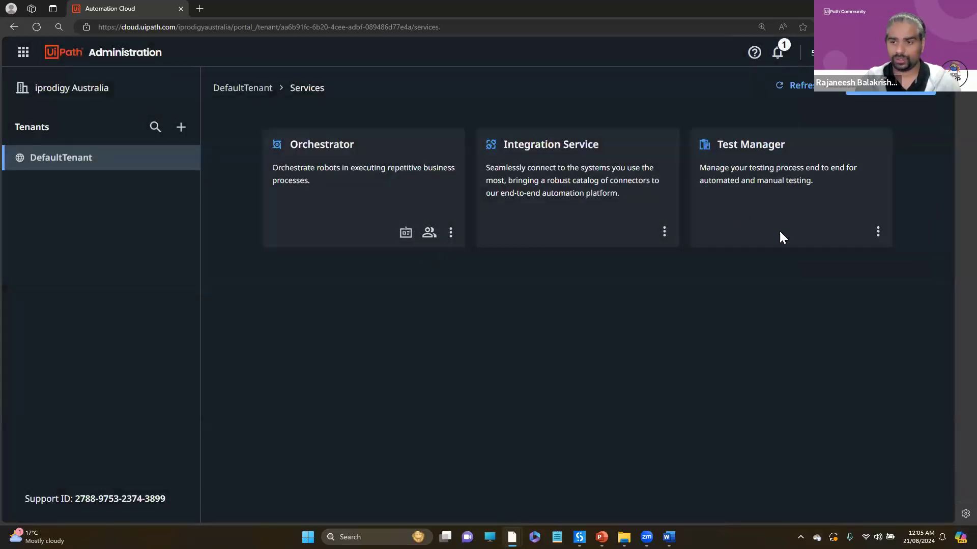
{"action": "left_click", "coordinate": [871, 96]}
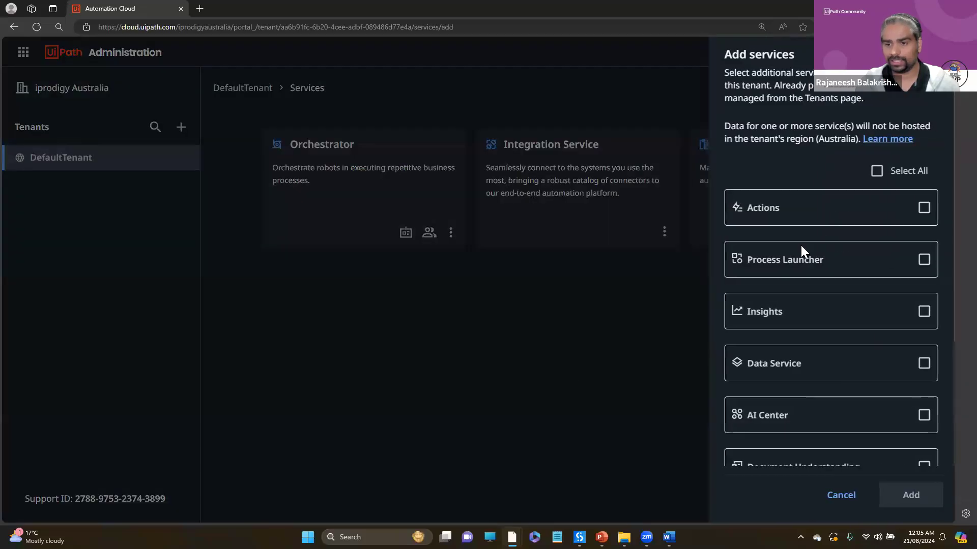
{"action": "left_click", "coordinate": [566, 368]}
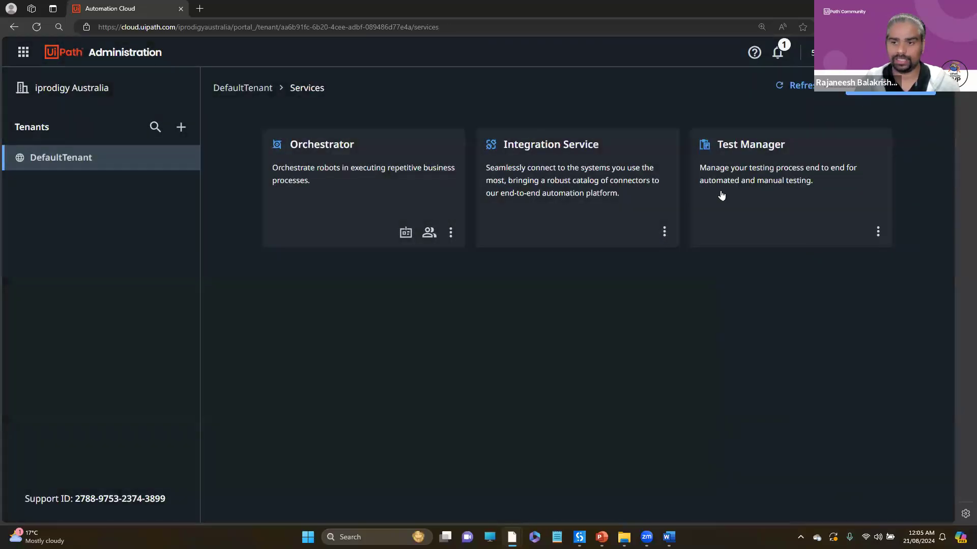
- Delete the DemoApp project from Test Manager and dismiss the notification
{"action": "left_click", "coordinate": [21, 53]}
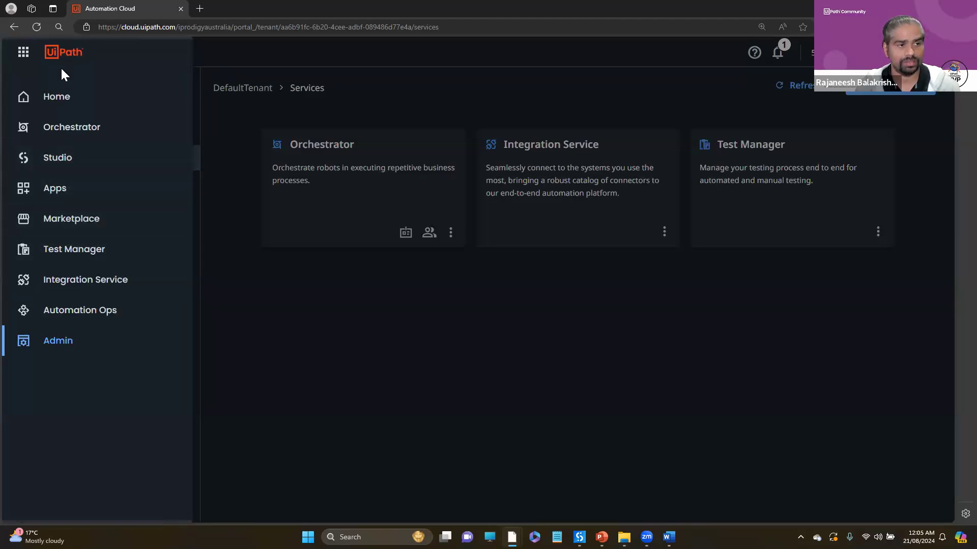
{"action": "left_click", "coordinate": [71, 254]}
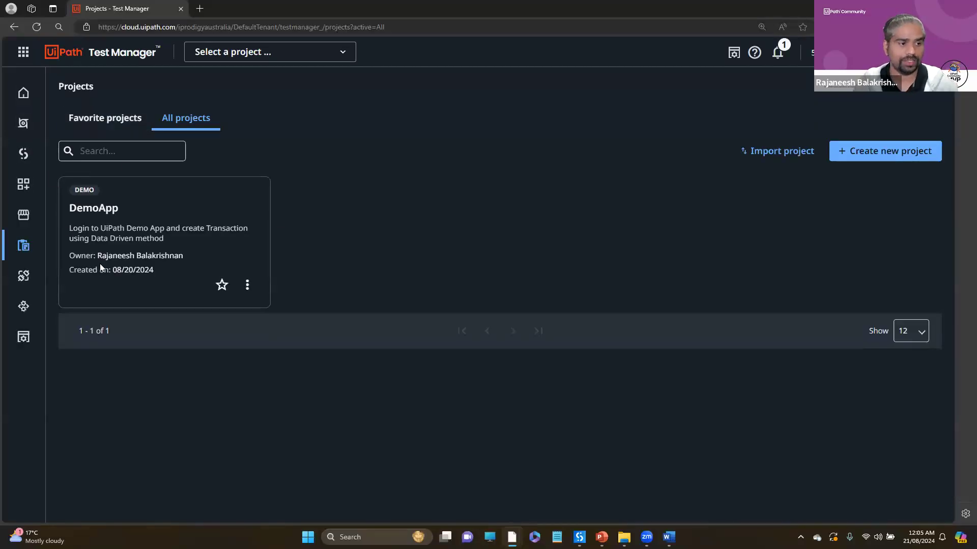
{"action": "left_click", "coordinate": [248, 288]}
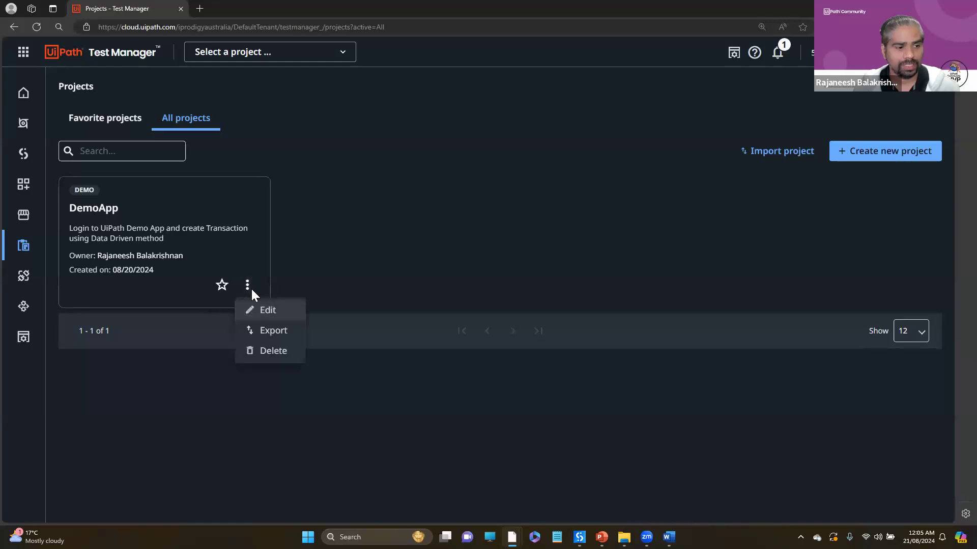
{"action": "left_click", "coordinate": [265, 351]}
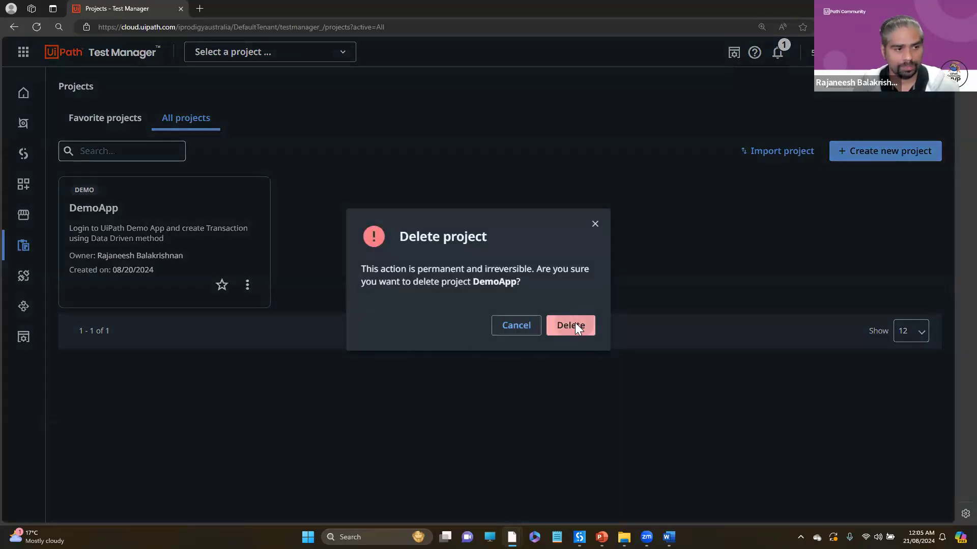
{"action": "left_click", "coordinate": [575, 324]}
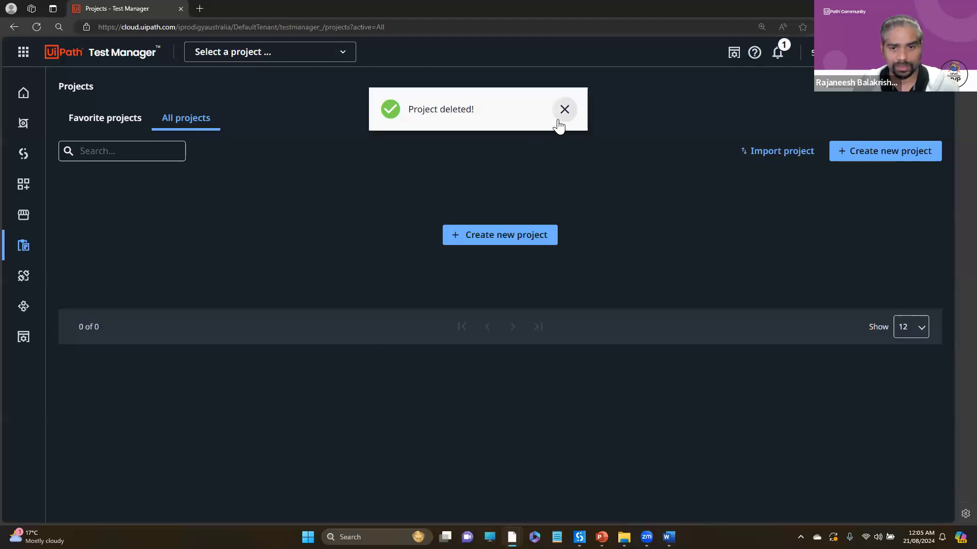
{"action": "left_click", "coordinate": [559, 118]}
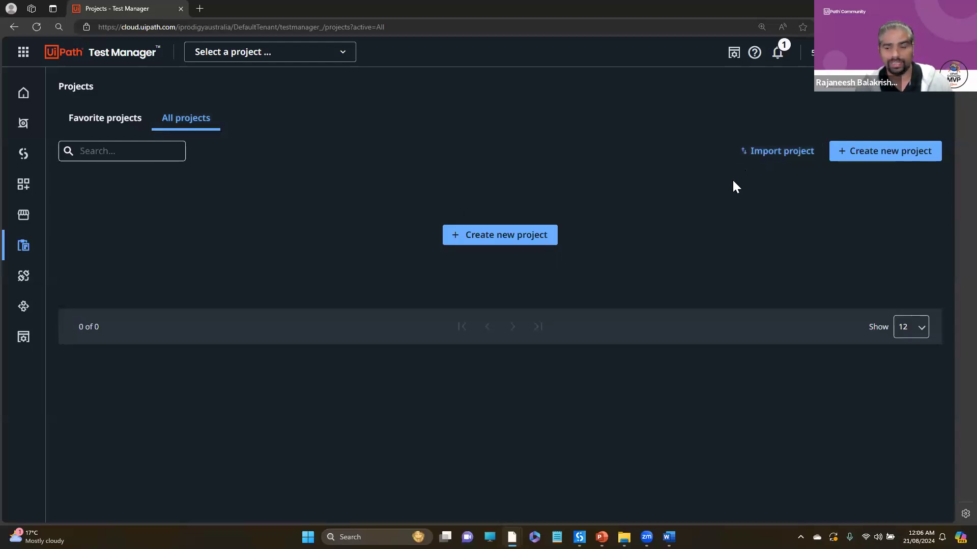
- Import DEMO_DemoApp_2024_08_19_14_37_47_9912.tmh from Downloads into Test Manager as a new project named DemoApp
{"action": "left_click", "coordinate": [767, 149]}
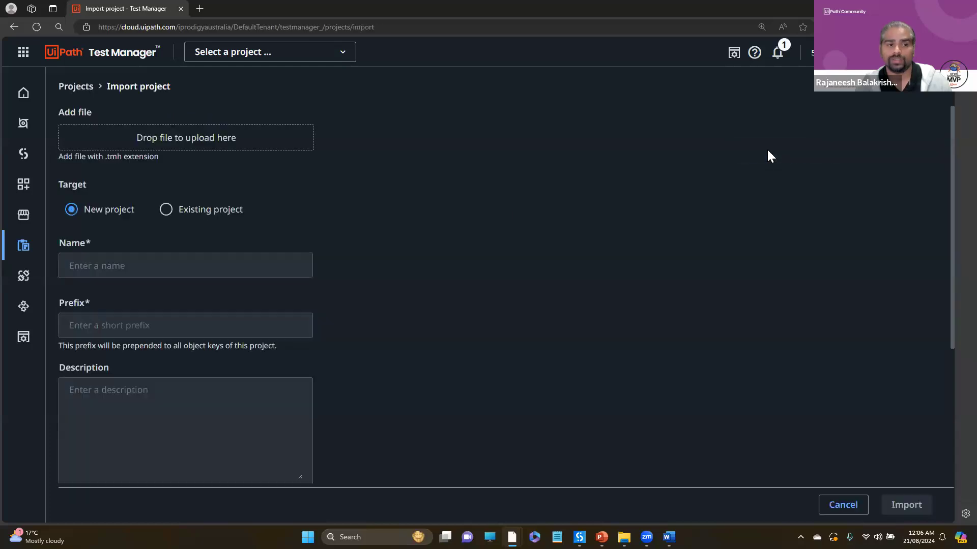
{"action": "left_click", "coordinate": [223, 136]}
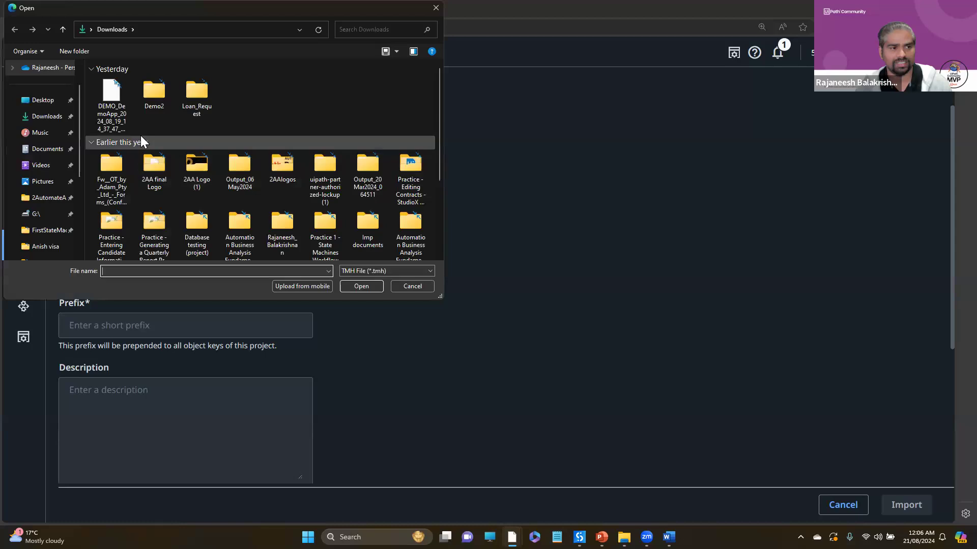
{"action": "double_click", "coordinate": [106, 95]}
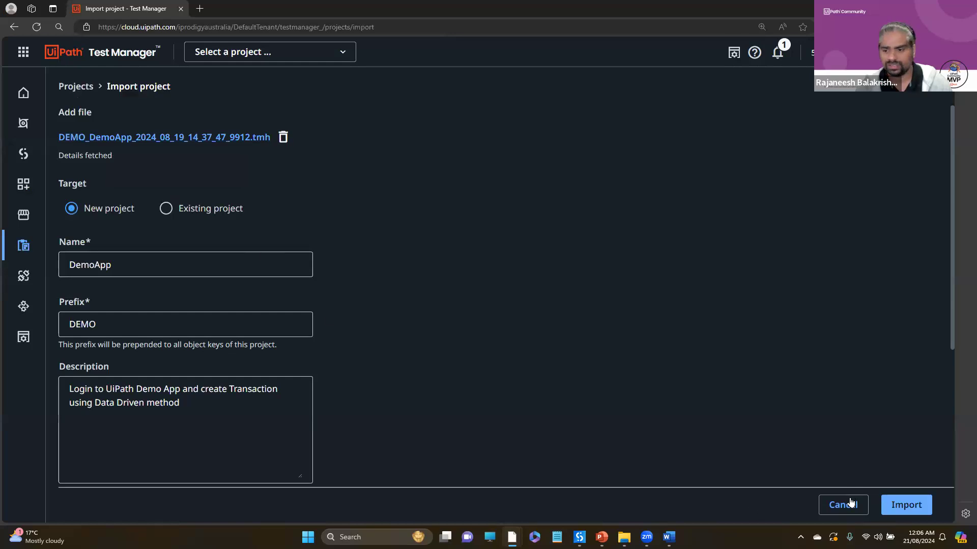
{"action": "left_click", "coordinate": [898, 507]}
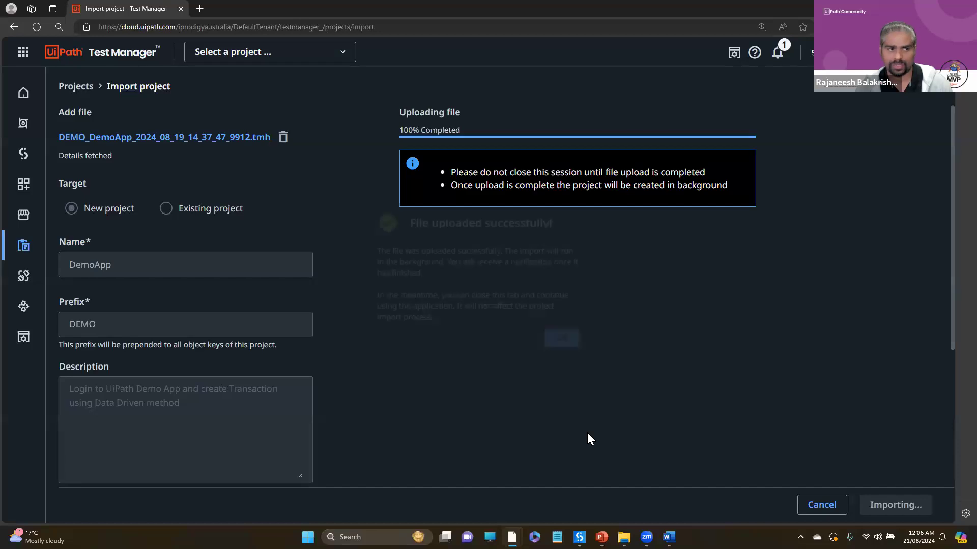
{"action": "left_click", "coordinate": [575, 346]}
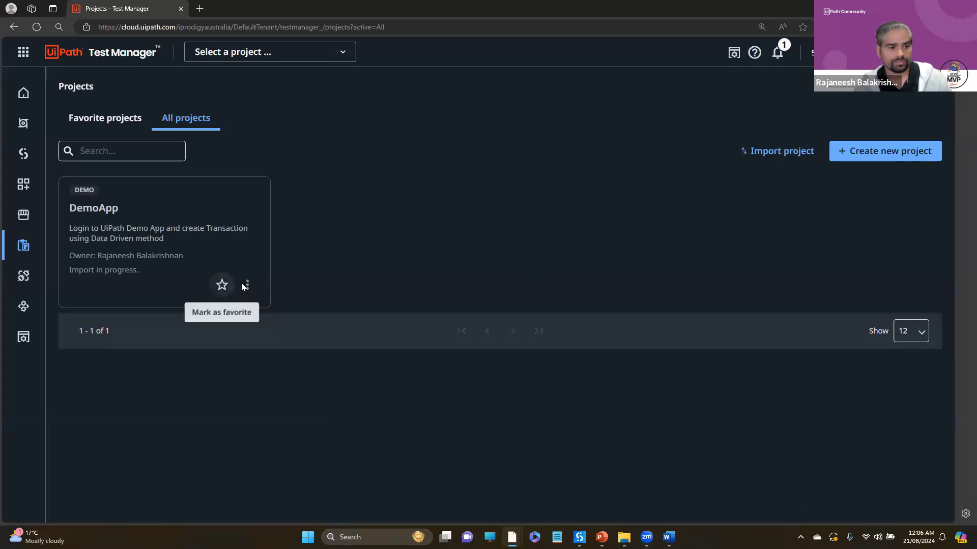
- Try to open the imported DemoApp project
{"action": "double_click", "coordinate": [84, 209]}
{"action": "left_click", "coordinate": [91, 238]}
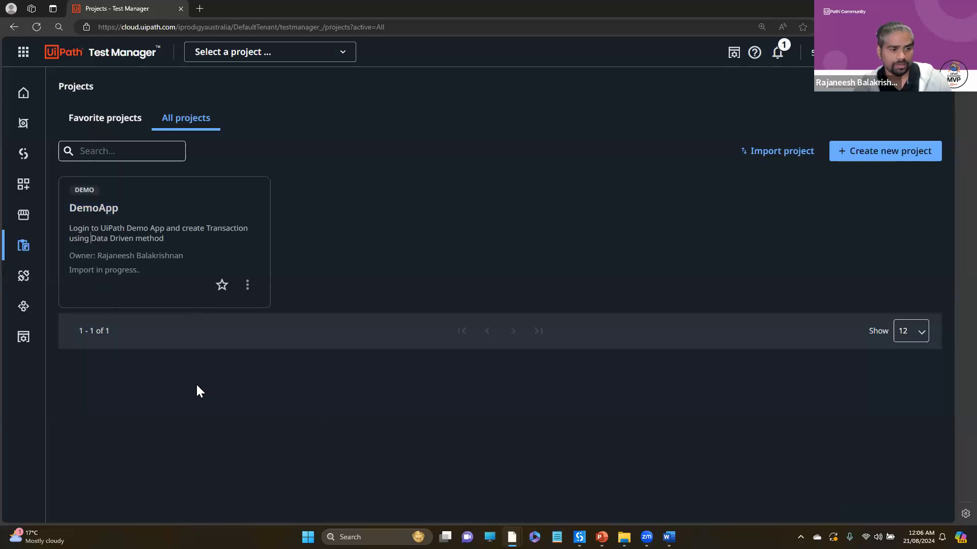
{"action": "key", "text": "alt+Tab"}
{"action": "key", "text": "alt+Tab"}
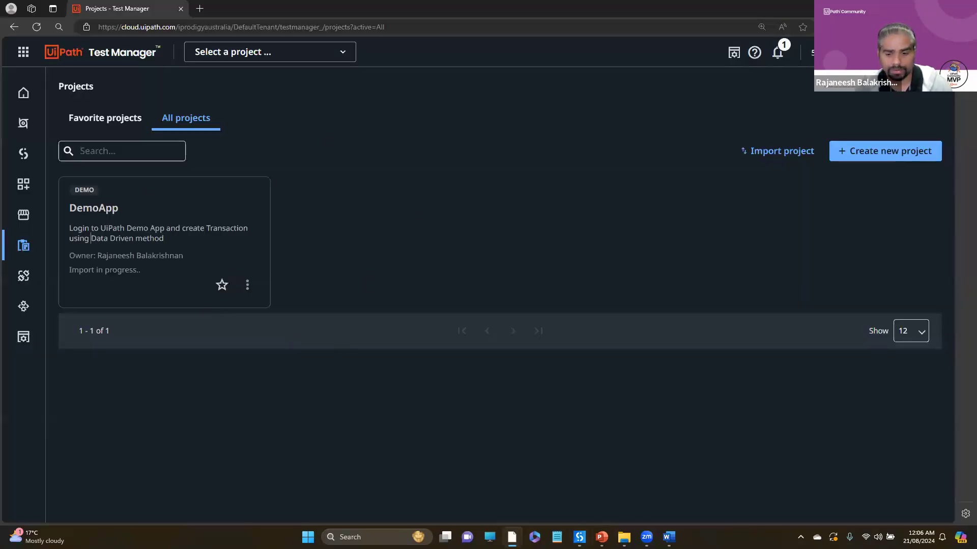
- Switch to UiPath Studio and show the hidden system tray icons
{"action": "mouse_move", "coordinate": [579, 538]}
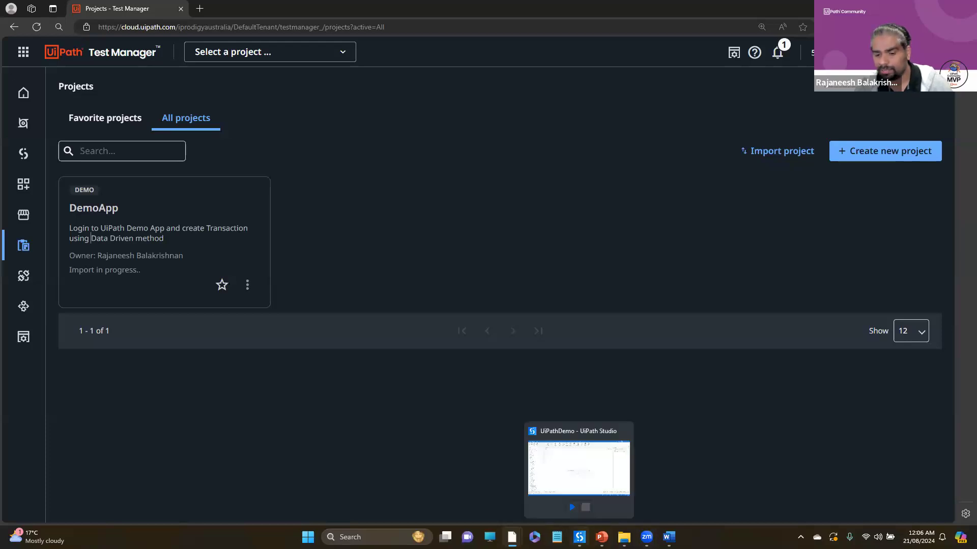
{"action": "left_click", "coordinate": [580, 537]}
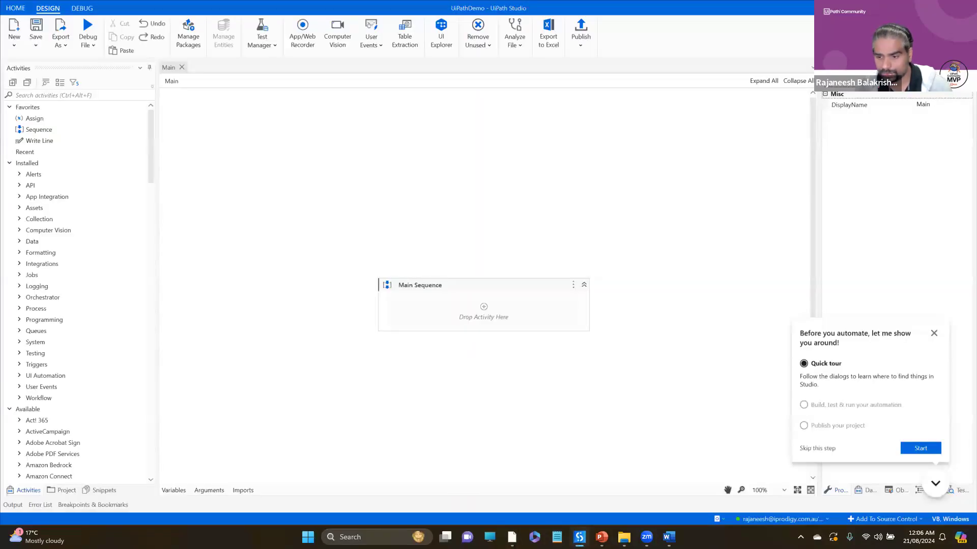
{"action": "left_click", "coordinate": [801, 537]}
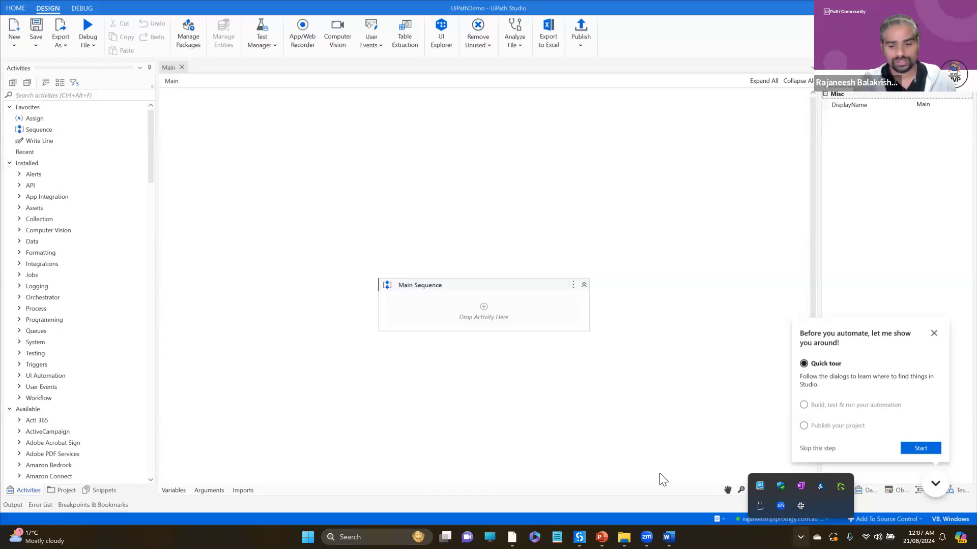
- Switch to the UiPathTestSuite_COmponents.pptx presentation and review the UiPath Test Suite and UiPath Test Manager slides
{"action": "left_click", "coordinate": [601, 537]}
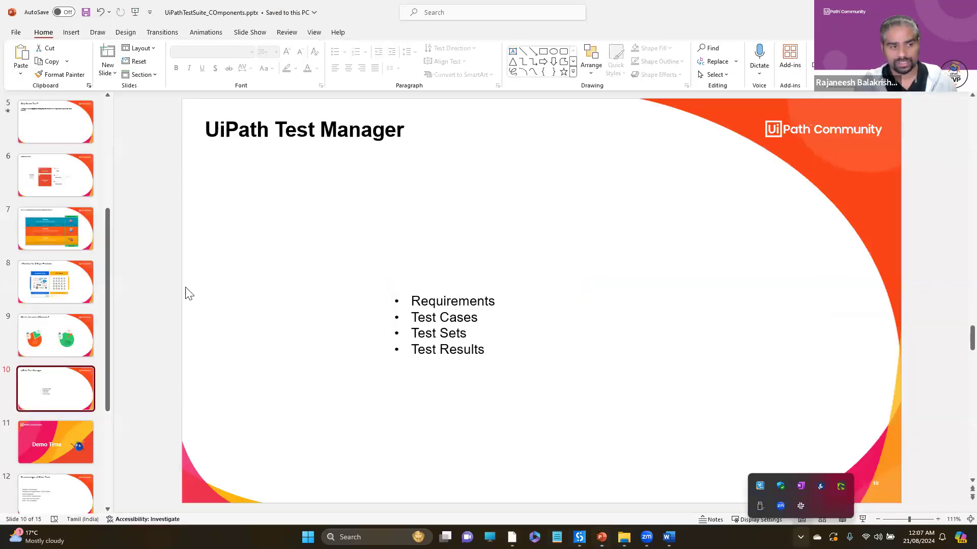
{"action": "left_click", "coordinate": [39, 189]}
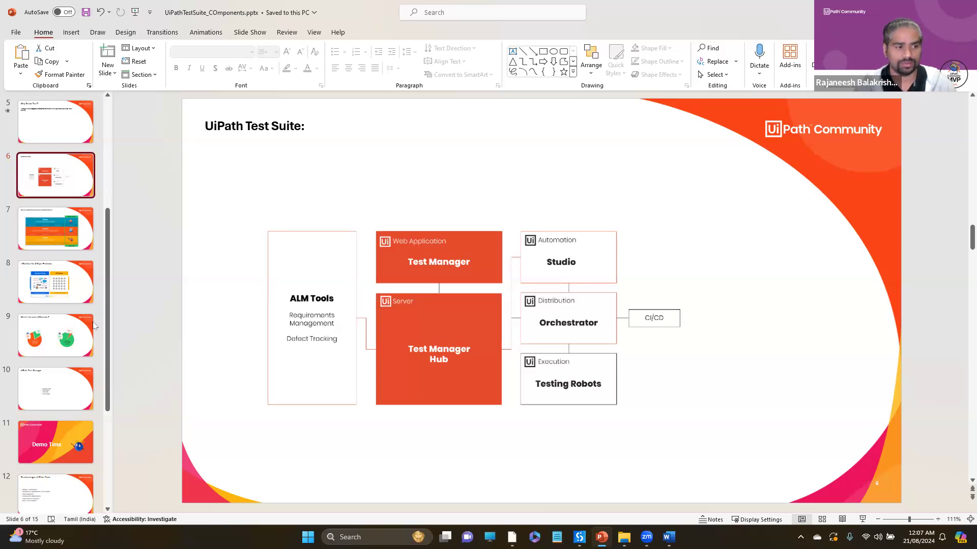
{"action": "left_click_drag", "start_coordinate": [108, 305], "coordinate": [108, 393]}
{"action": "left_click", "coordinate": [56, 204]}
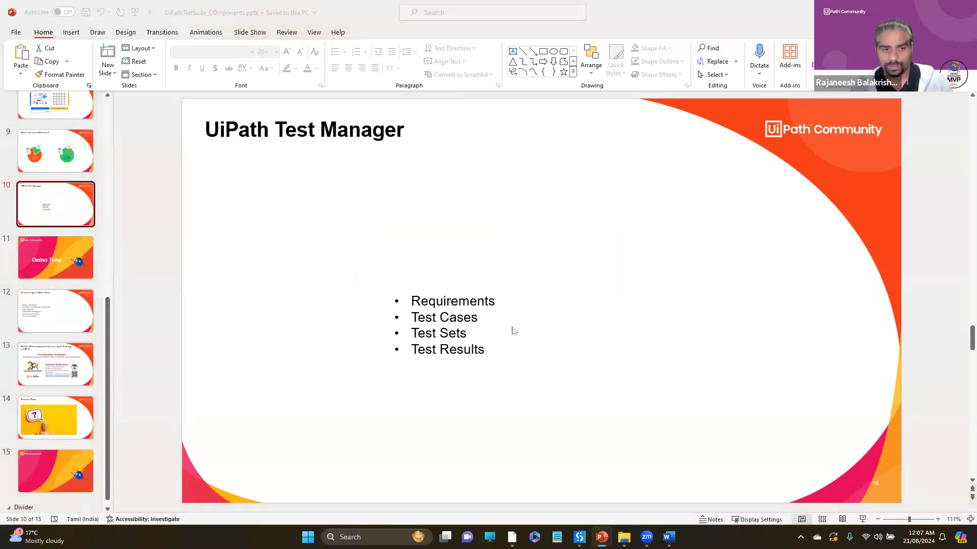
- Return to Test Manager in the browser and start a new project named UiPathDemo with the prefix UID
{"action": "key", "text": "alt+Tab"}
{"action": "key", "text": "alt+Tab"}
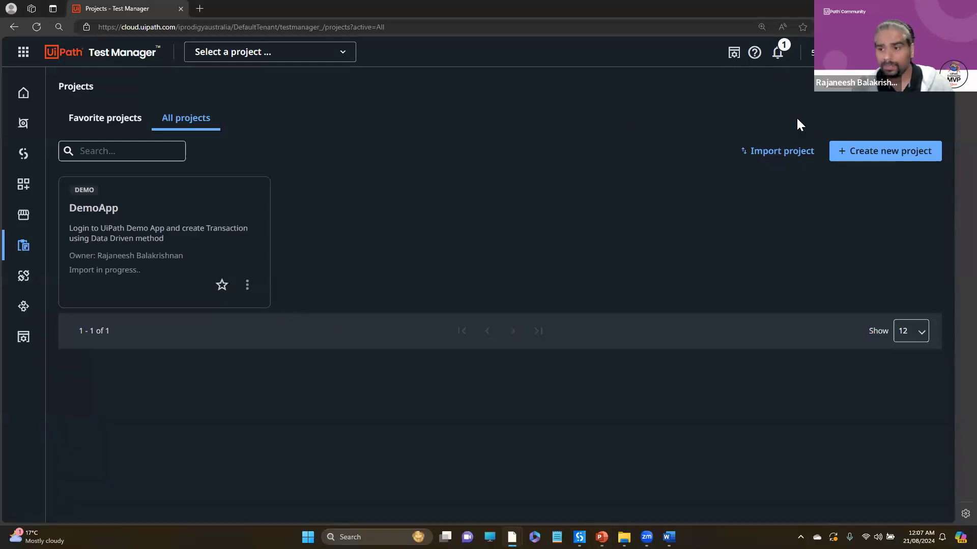
{"action": "left_click", "coordinate": [876, 152]}
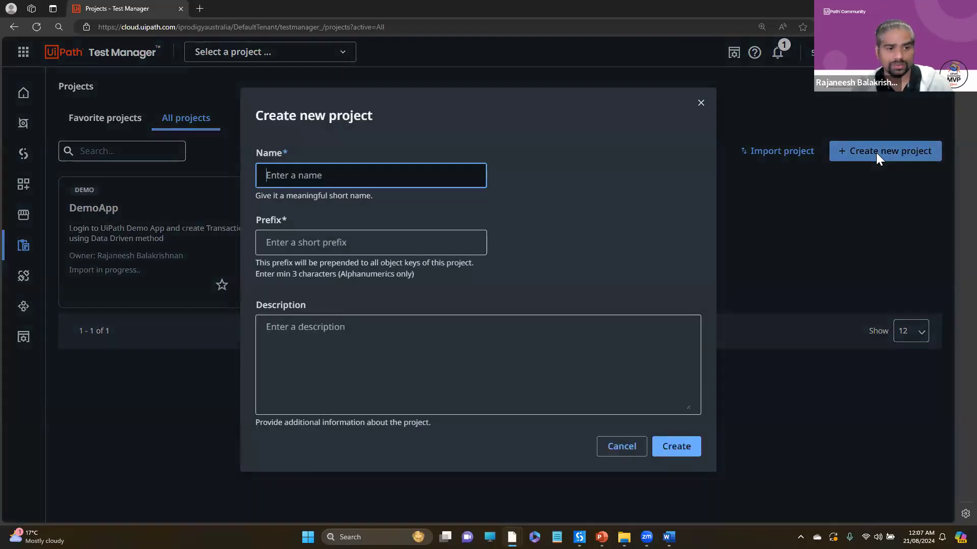
{"action": "left_click", "coordinate": [405, 173]}
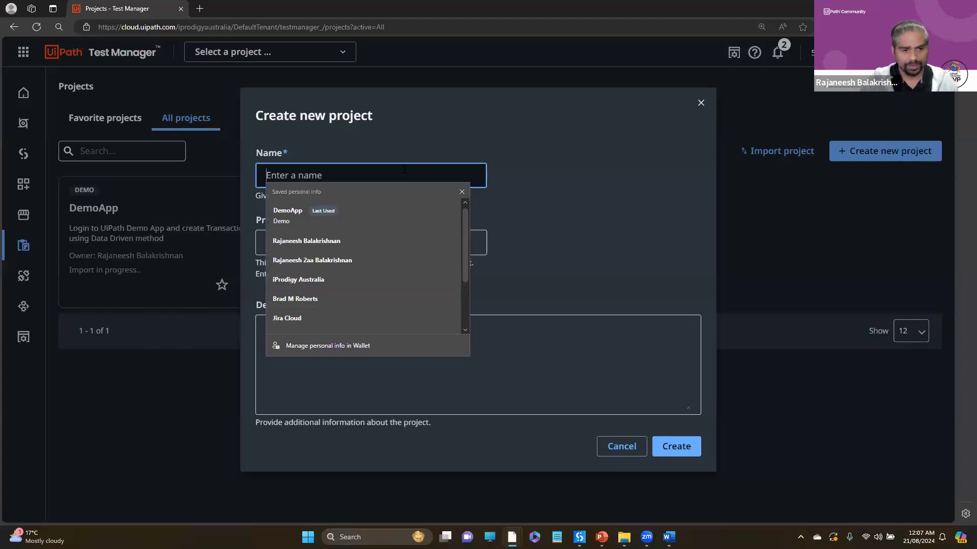
{"action": "type", "text": "UiPathDemo"}
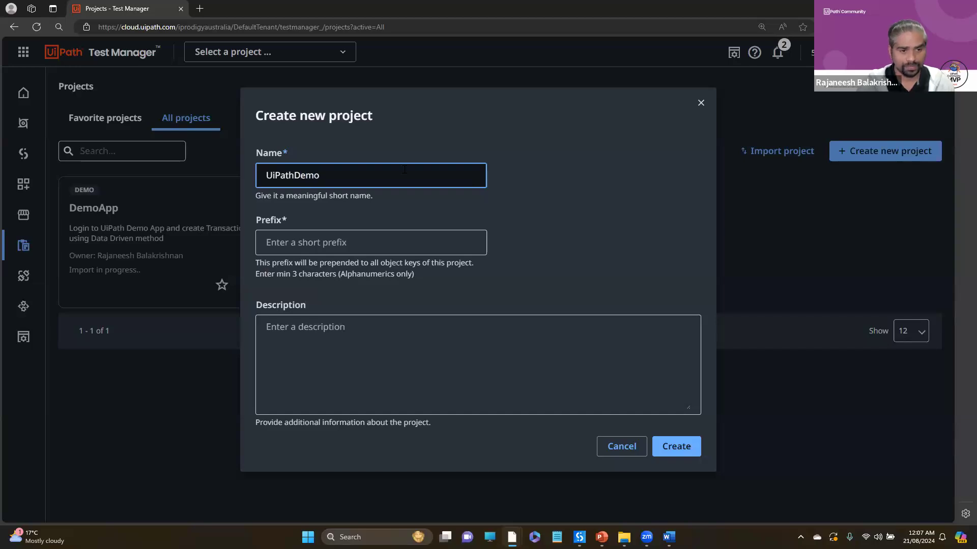
{"action": "left_click", "coordinate": [362, 239]}
{"action": "left_click", "coordinate": [578, 237]}
{"action": "left_click", "coordinate": [391, 241]}
{"action": "type", "text": "UID"}
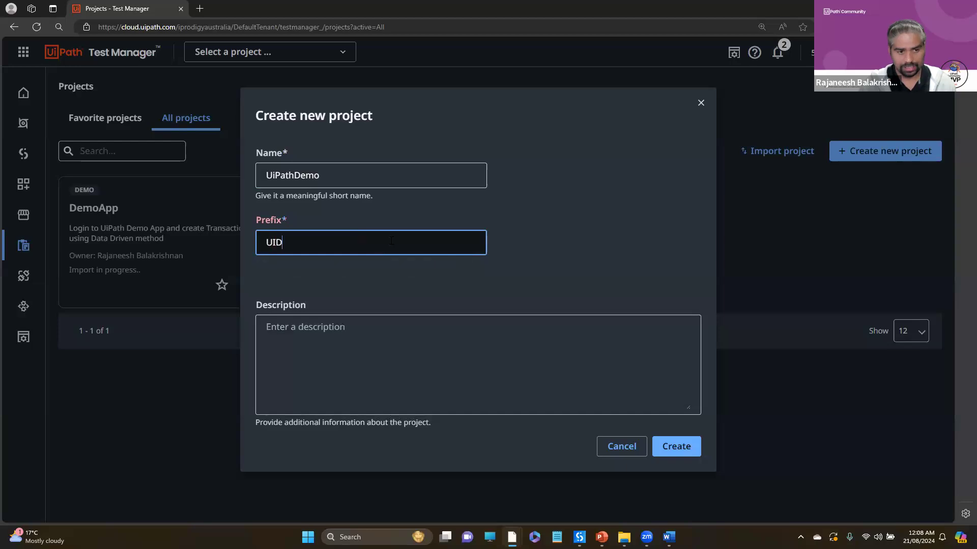
{"action": "left_click", "coordinate": [582, 239]}
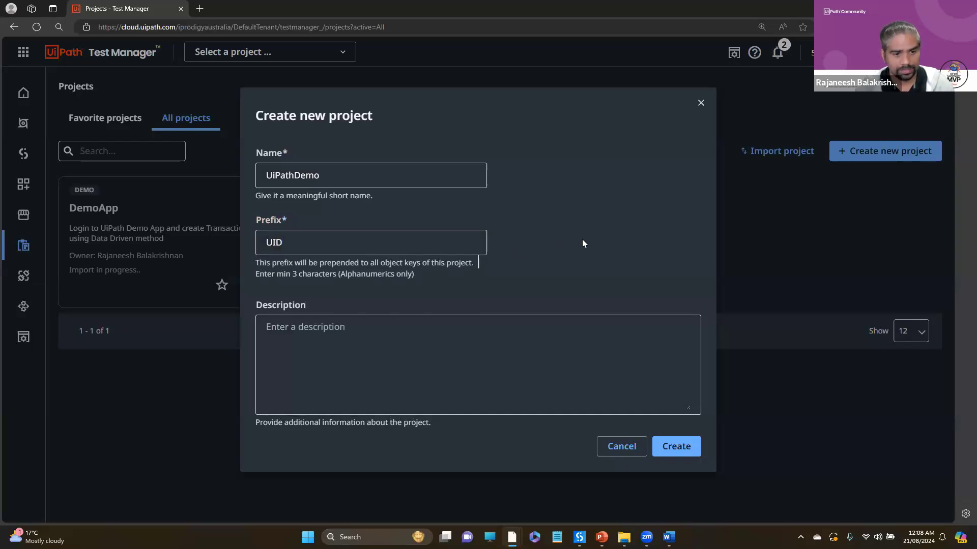
- Describe the project as "Demo of UiPath Application Testing", create it and dismiss the notification
{"action": "left_click", "coordinate": [347, 391]}
{"action": "type", "text": "https://www.linkedin.com/in/sydneyrajaneesh/"}
{"action": "key", "text": "ctrl+a"}
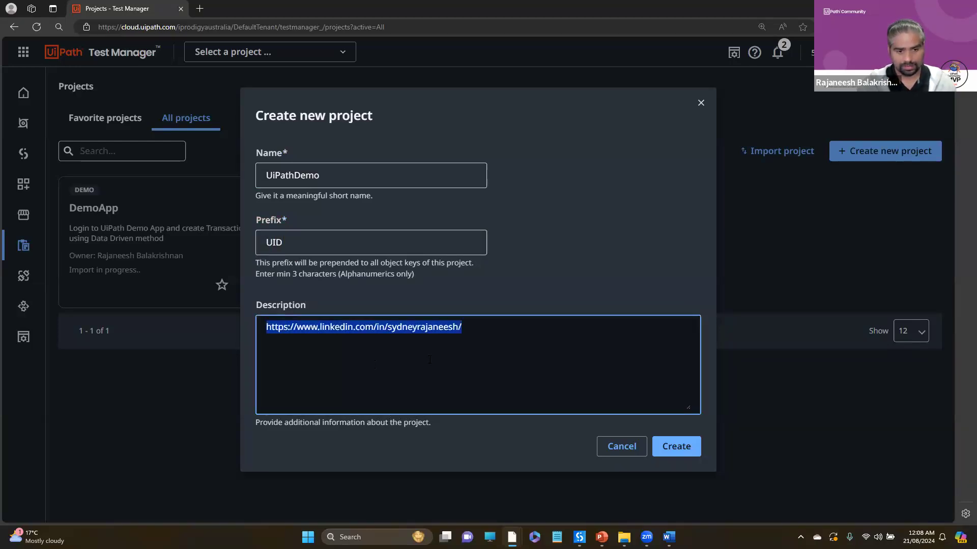
{"action": "key", "text": "BackSpace"}
{"action": "type", "text": "Demo of UiPath App;lication Testing"}
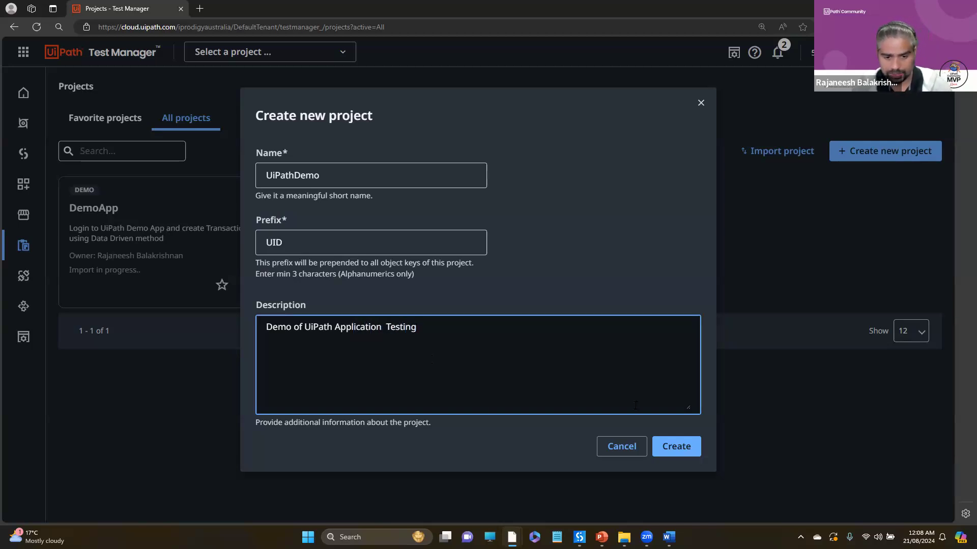
{"action": "left_click", "coordinate": [684, 448]}
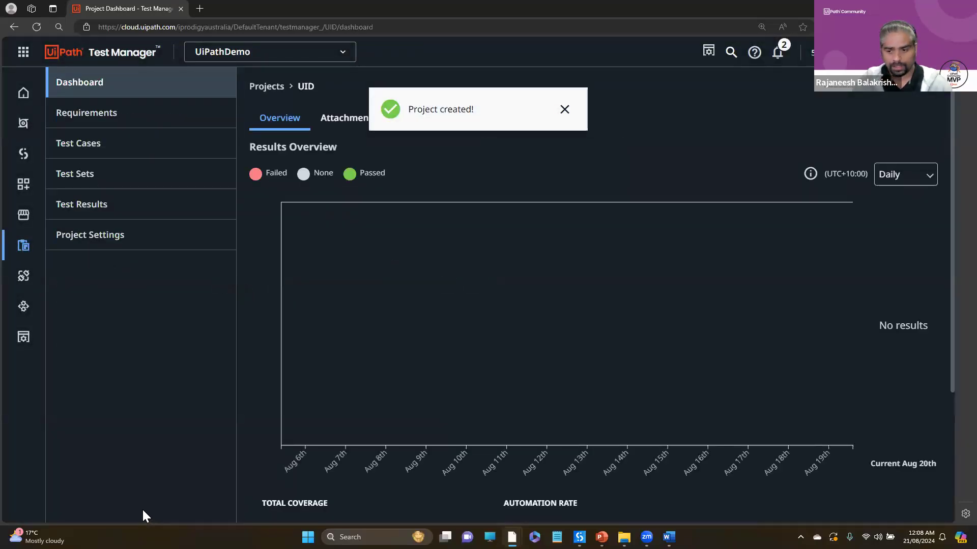
{"action": "left_click", "coordinate": [564, 110]}
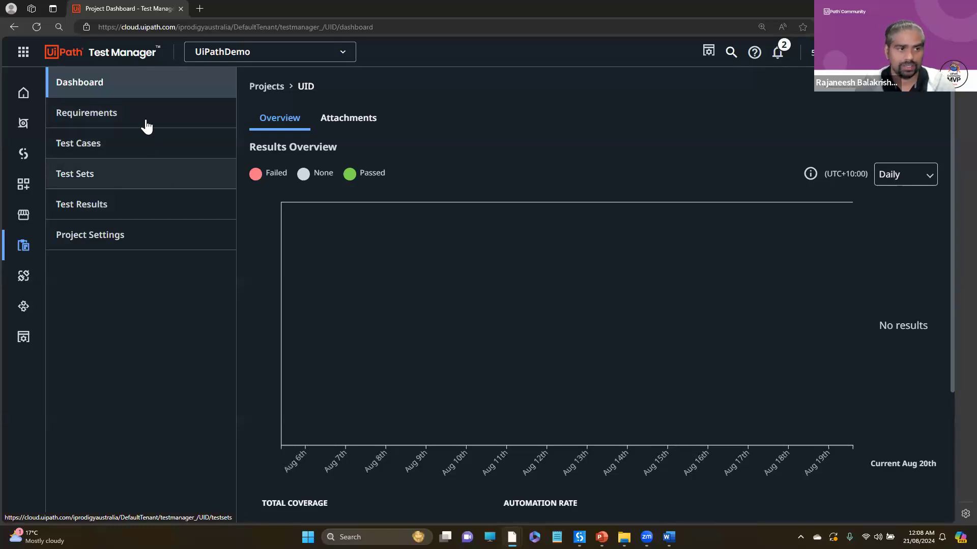
- Start a new requirement in the UiPathDemo project and name it "Ui Demo App Login"
{"action": "left_click", "coordinate": [107, 121]}
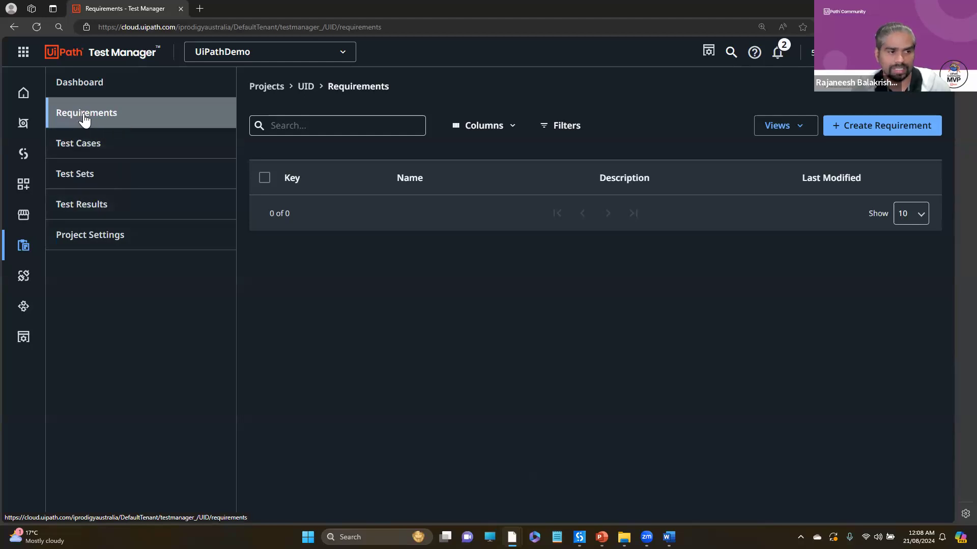
{"action": "left_click", "coordinate": [85, 150]}
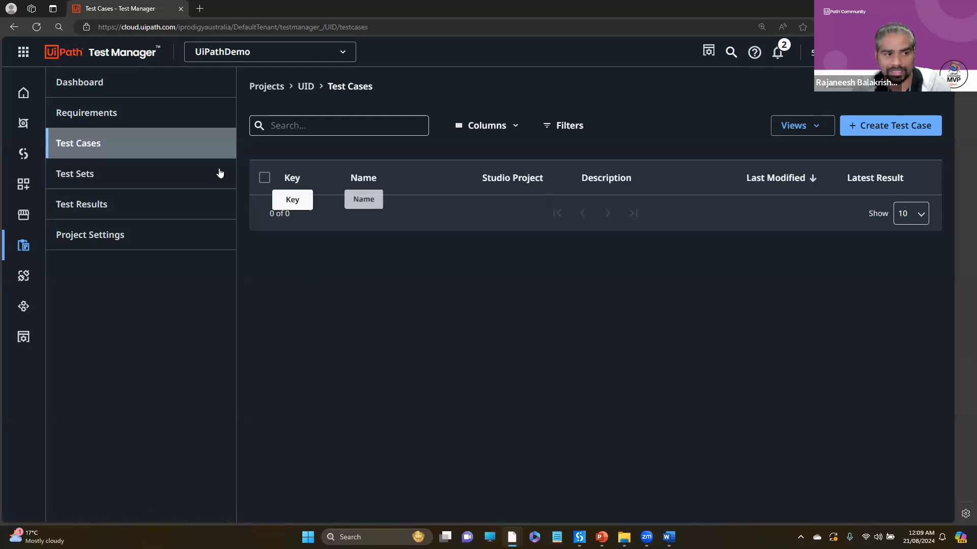
{"action": "left_click", "coordinate": [84, 119]}
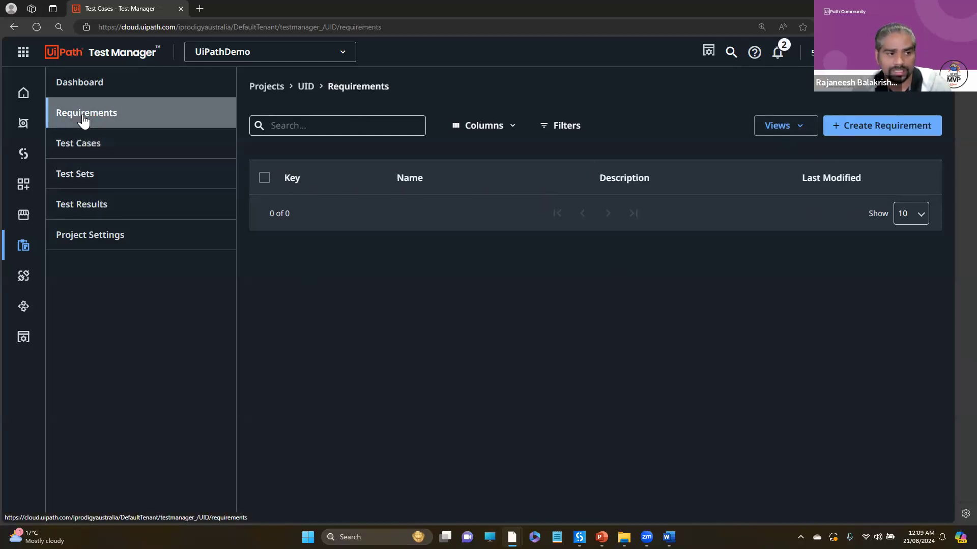
{"action": "left_click", "coordinate": [846, 131]}
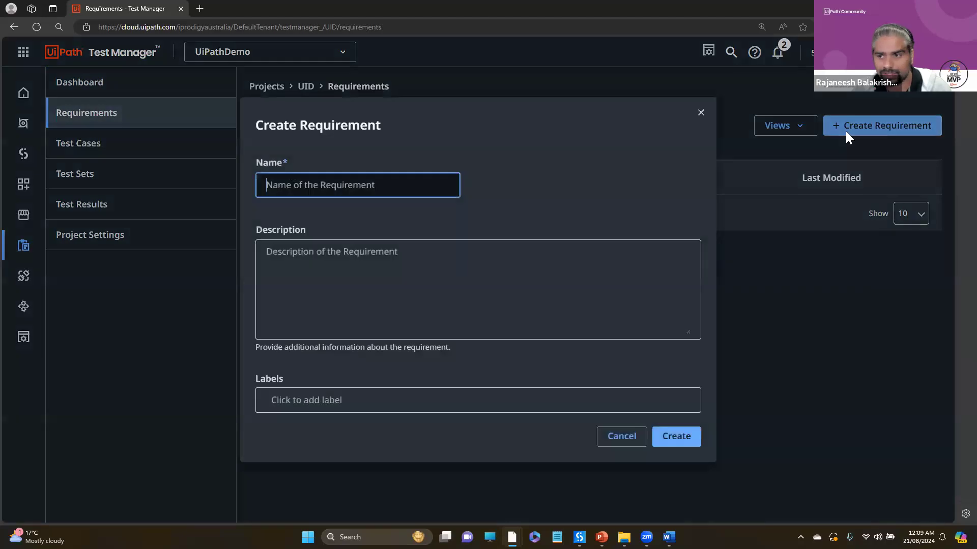
{"action": "left_click", "coordinate": [331, 191]}
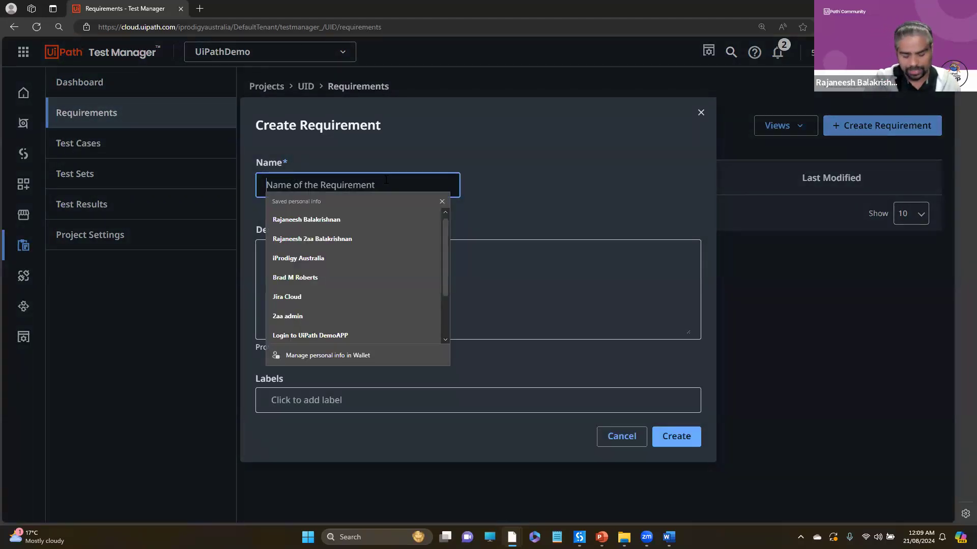
{"action": "type", "text": "UiPath"}
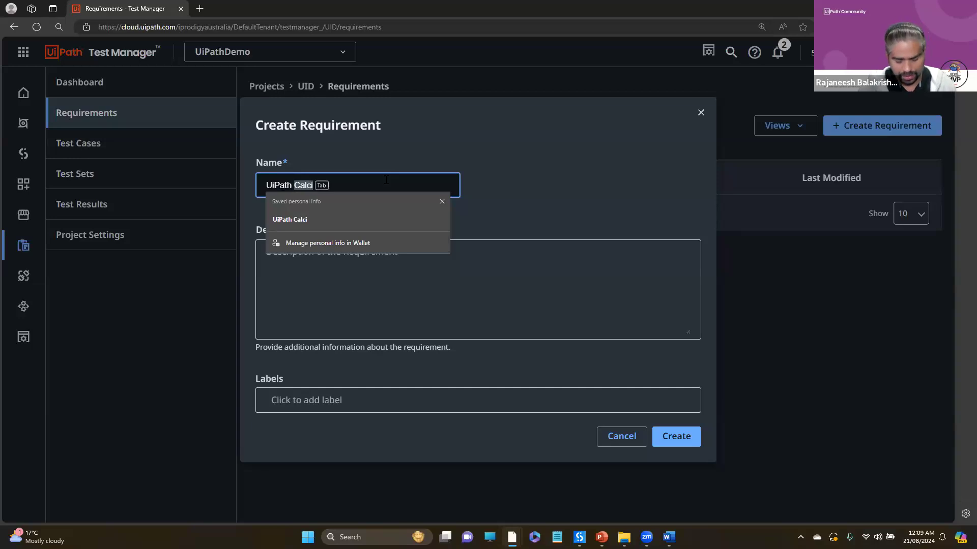
{"action": "key", "text": "BackSpace"}
{"action": "key", "text": "BackSpace"}
{"action": "key", "text": "BackSpace"}
{"action": "key", "text": "BackSpace"}
{"action": "key", "text": "BackSpace"}
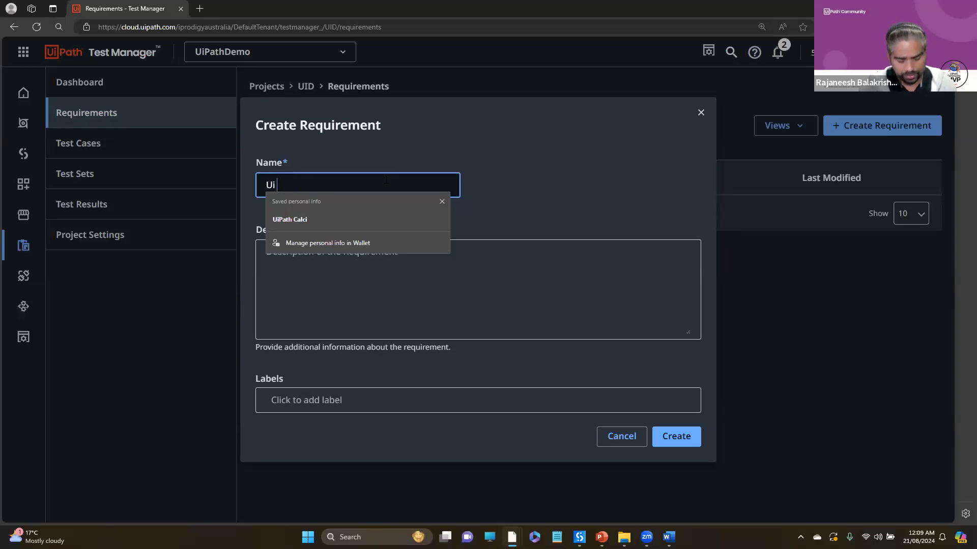
{"action": "type", "text": "Demo App "}
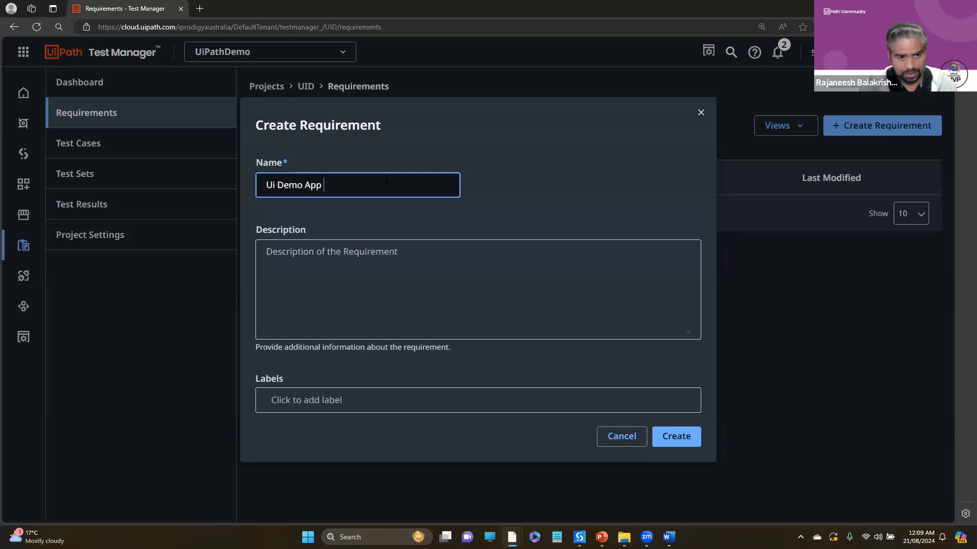
{"action": "type", "text": "Login"}
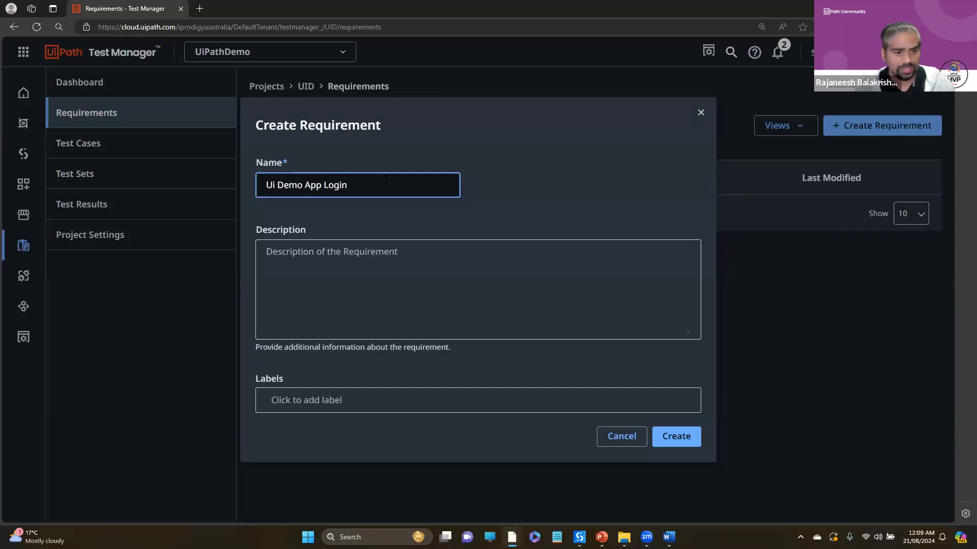
- Describe the requirement as "Login to the UiDemo Application using username and password in the right fields and click on the submit button"
{"action": "left_click", "coordinate": [385, 291]}
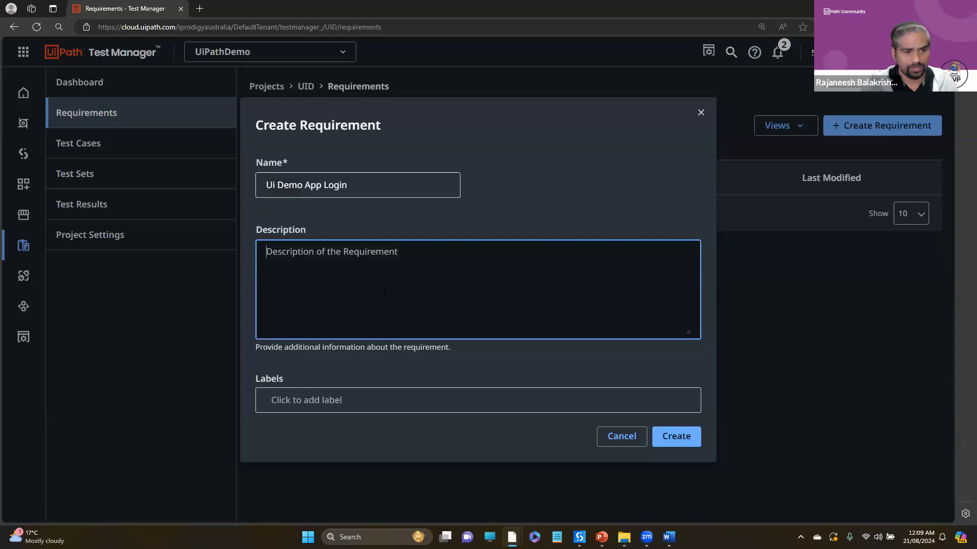
{"action": "type", "text": "Login to the UiDemo Application"}
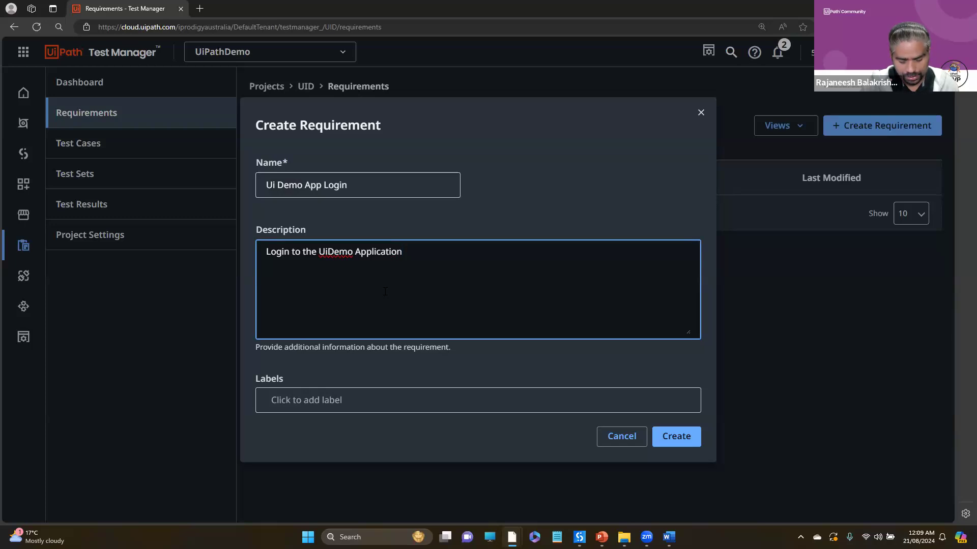
{"action": "type", "text": " usin"}
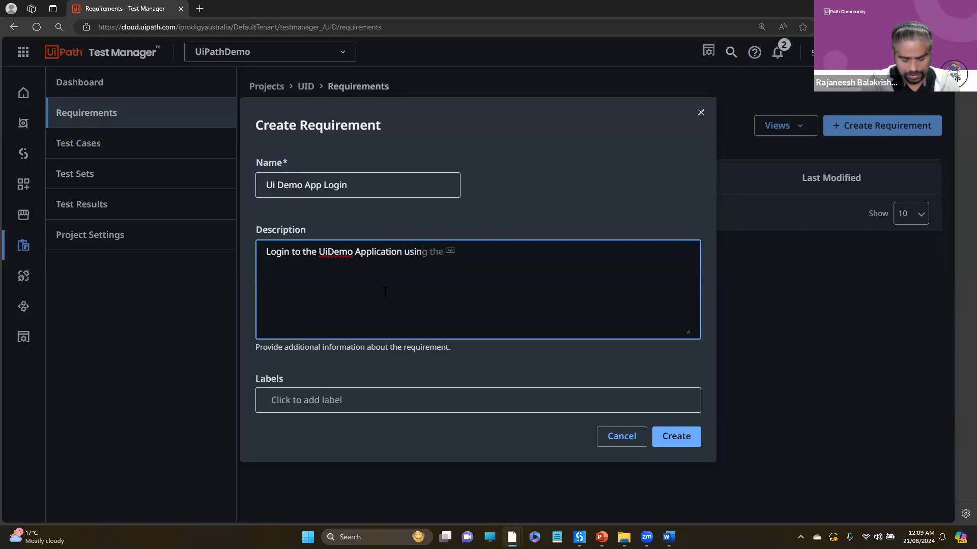
{"action": "type", "text": "g username a"}
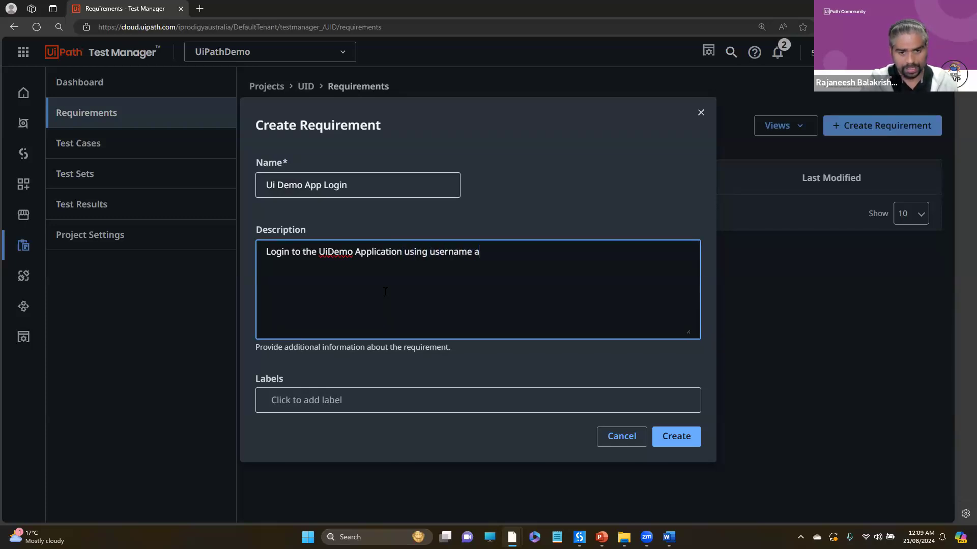
{"action": "type", "text": "nd password"}
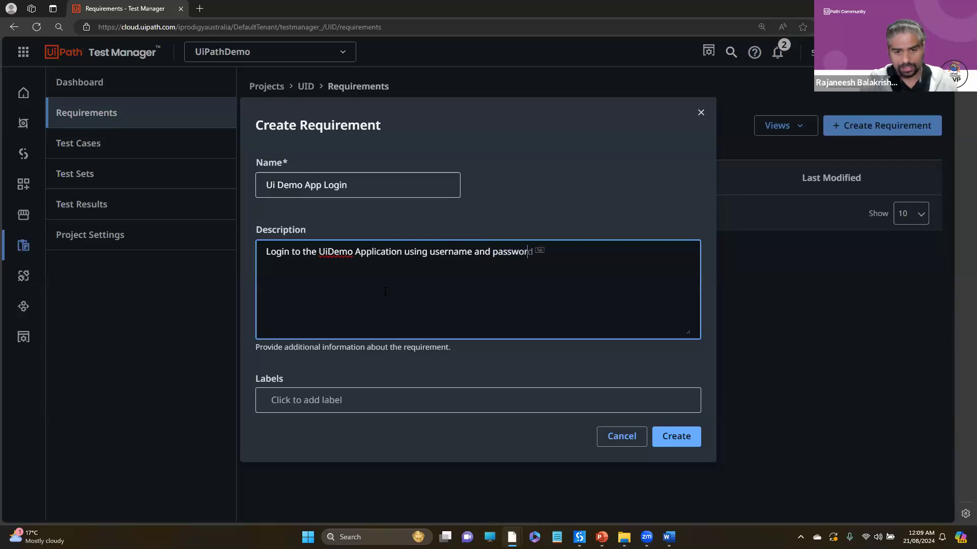
{"action": "type", "text": " in the "}
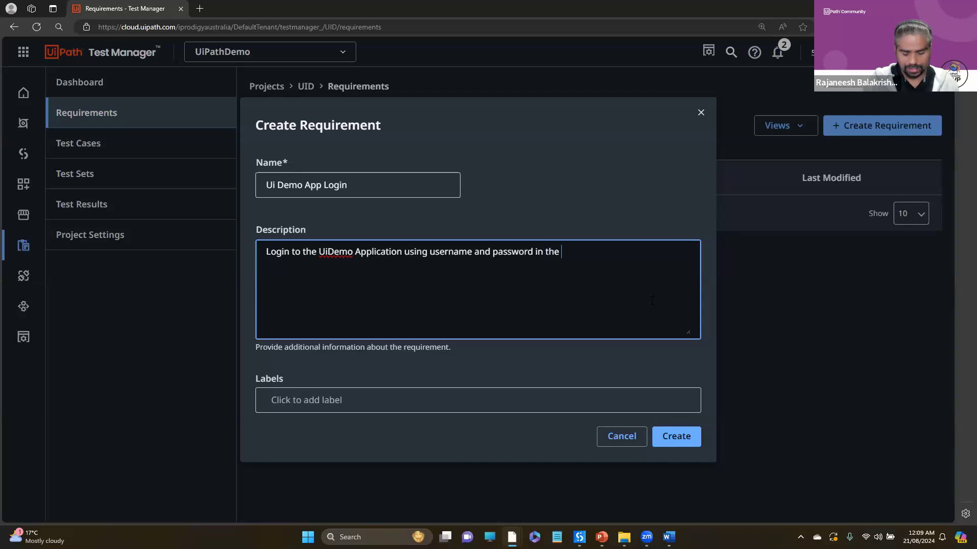
{"action": "type", "text": "right fi"}
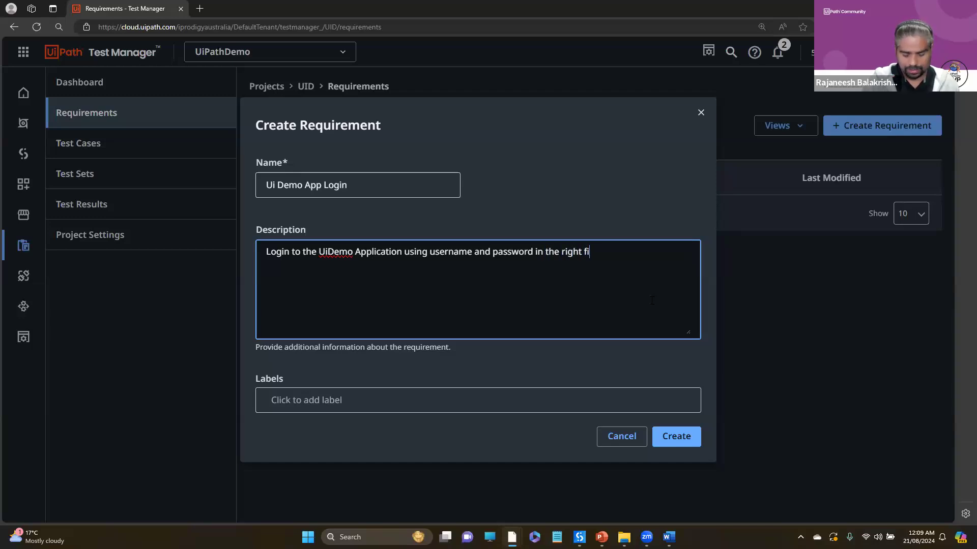
{"action": "type", "text": "elds and click on trhe"}
{"action": "key", "text": "BackSpace"}
{"action": "key", "text": "BackSpace"}
{"action": "key", "text": "BackSpace"}
{"action": "key", "text": "BackSpace"}
{"action": "type", "text": "the "}
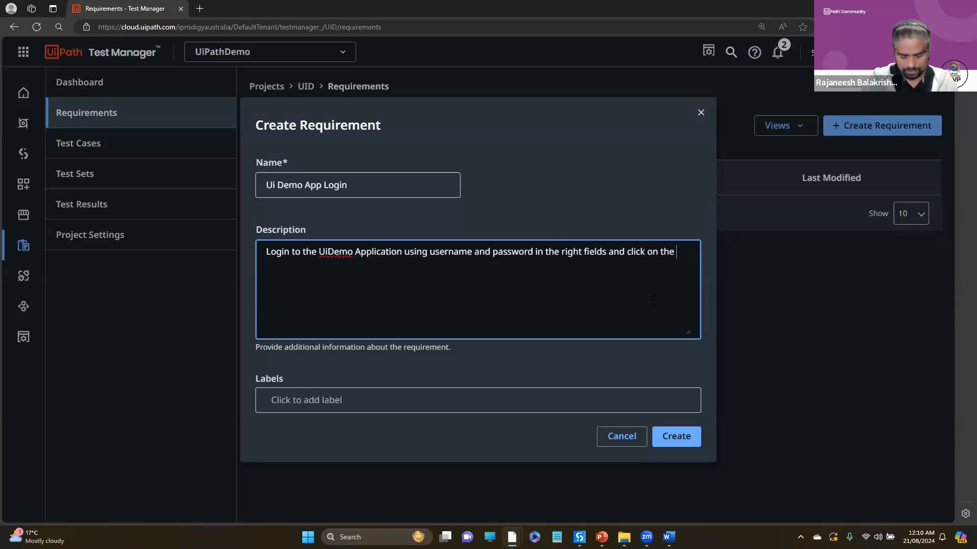
{"action": "type", "text": "submit button"}
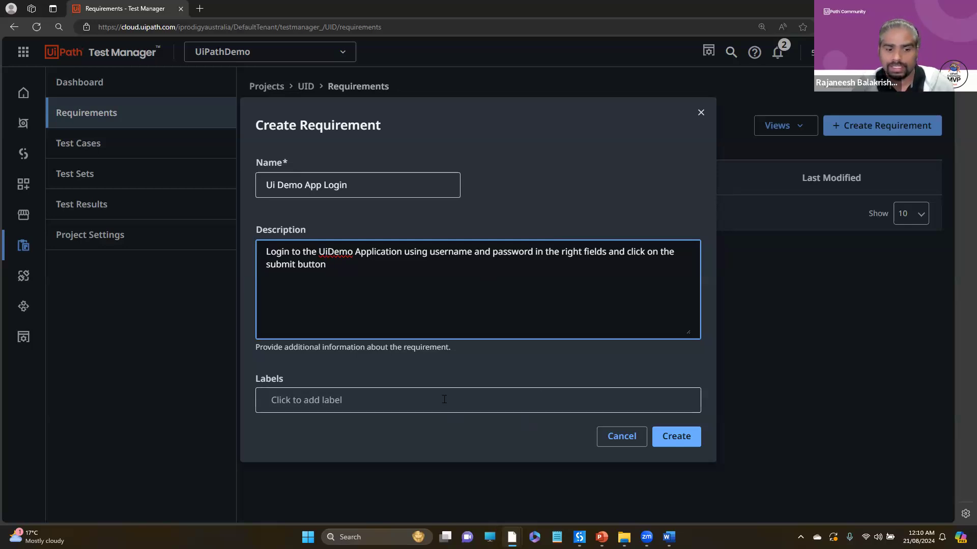
- Add the labels Login, Sanity and Smoke to the Ui Demo App Login requirement and create it
{"action": "left_click", "coordinate": [409, 403]}
{"action": "type", "text": "Login"}
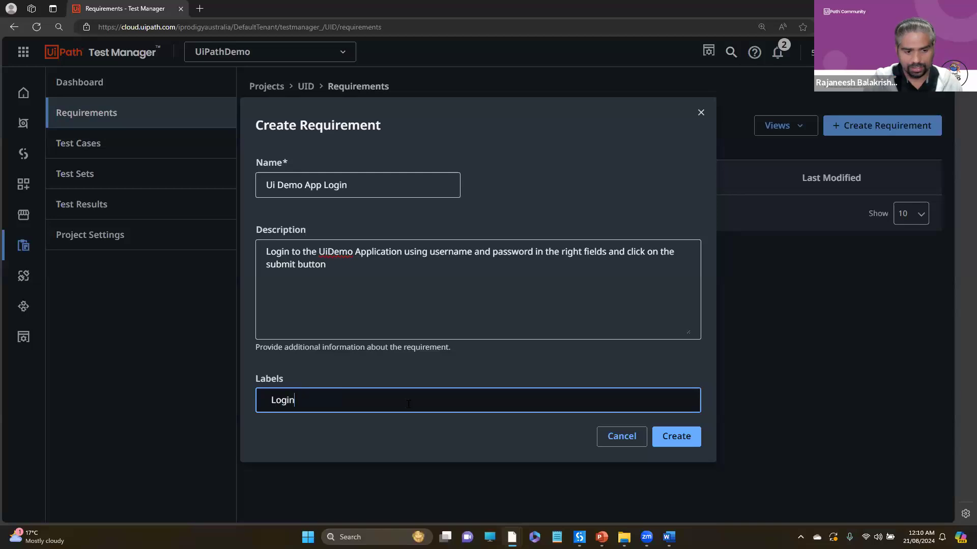
{"action": "key", "text": "Return"}
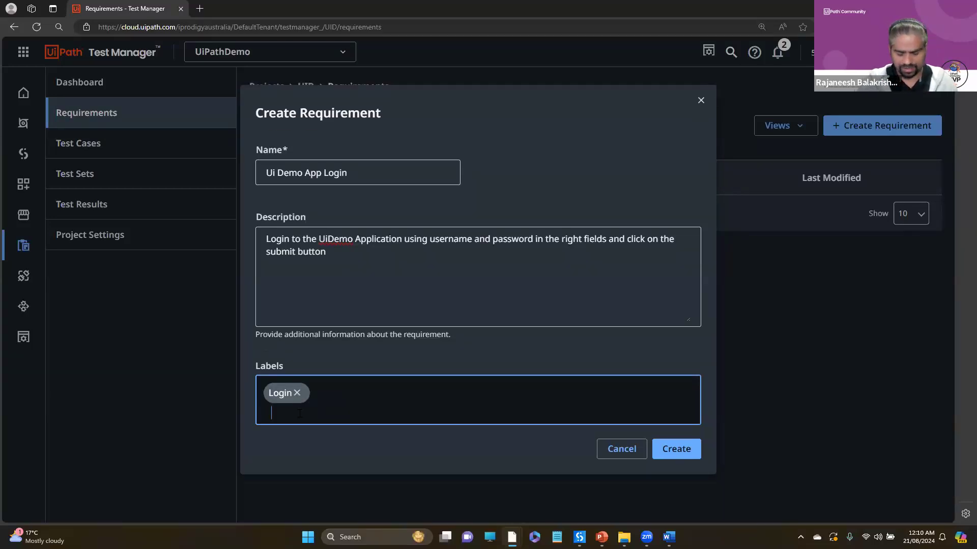
{"action": "type", "text": "Sanity"}
{"action": "key", "text": "Return"}
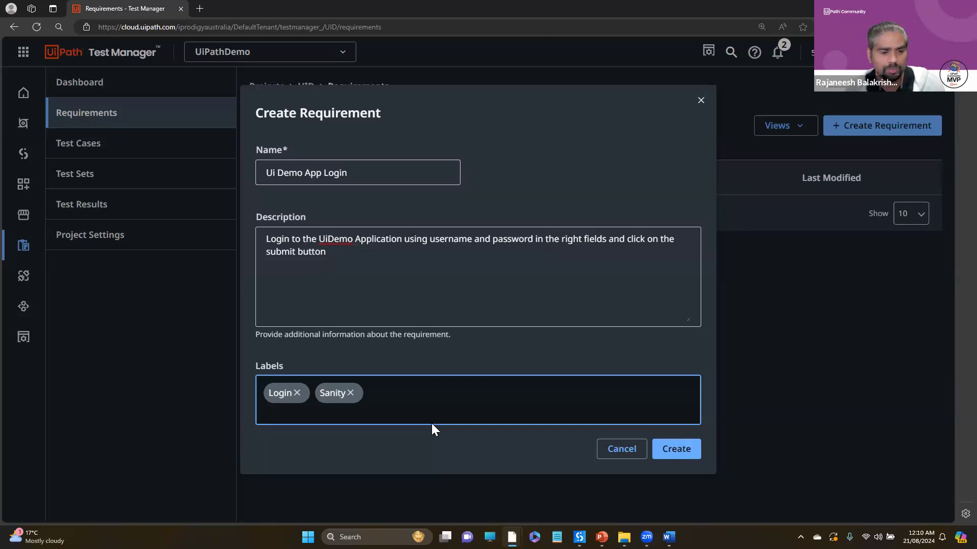
{"action": "type", "text": "Smoke"}
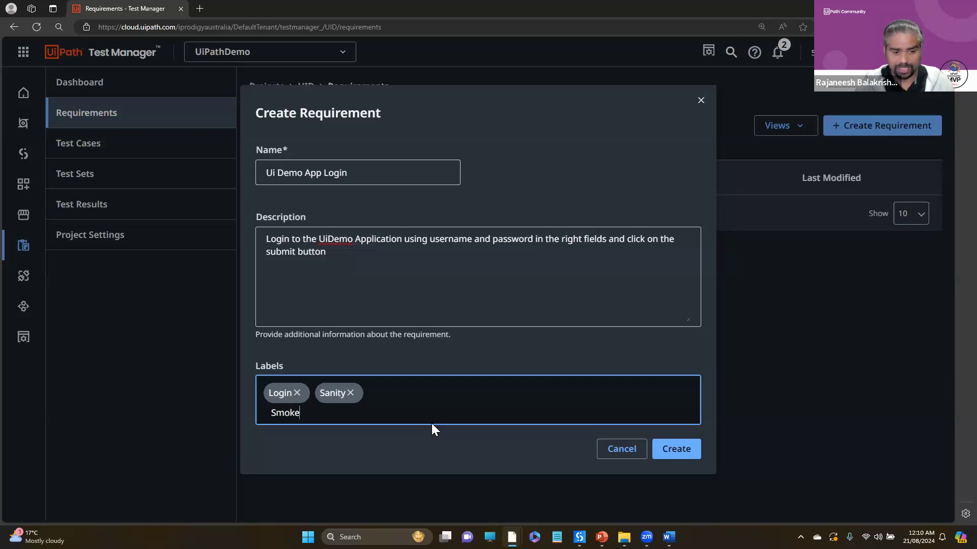
{"action": "key", "text": "Return"}
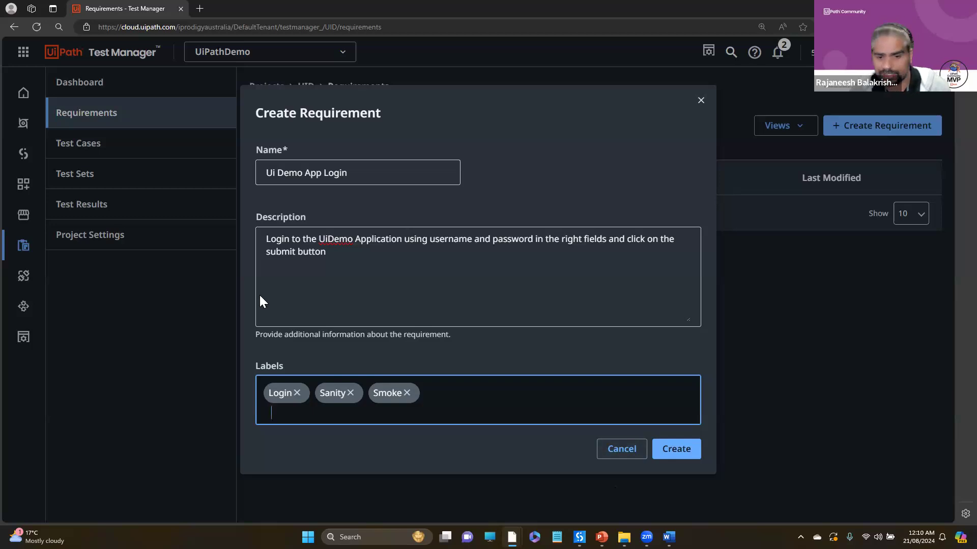
{"action": "left_click", "coordinate": [681, 451]}
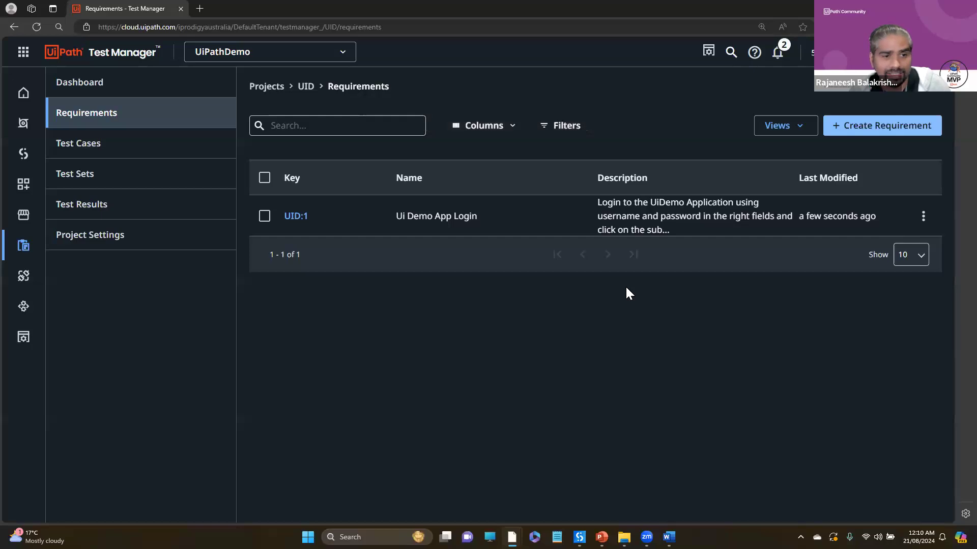
- Start generating tests for the Ui Demo App Login requirement and continue without adding any supporting documents
{"action": "left_click", "coordinate": [924, 217]}
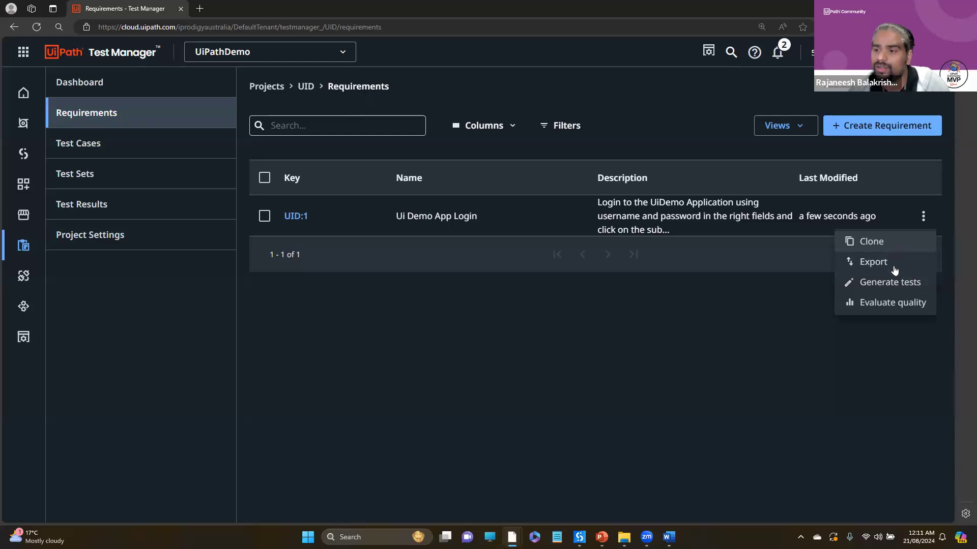
{"action": "left_click", "coordinate": [895, 285]}
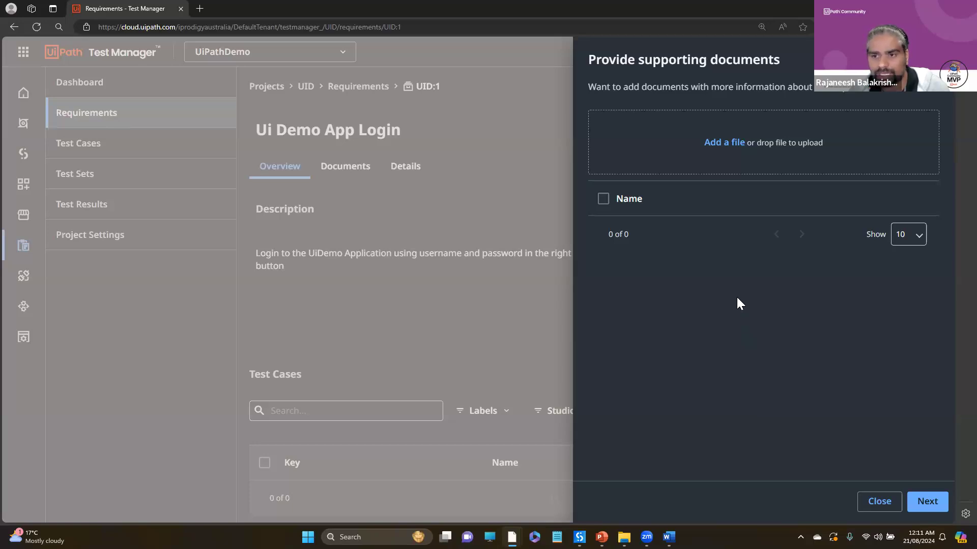
{"action": "left_click", "coordinate": [726, 144]}
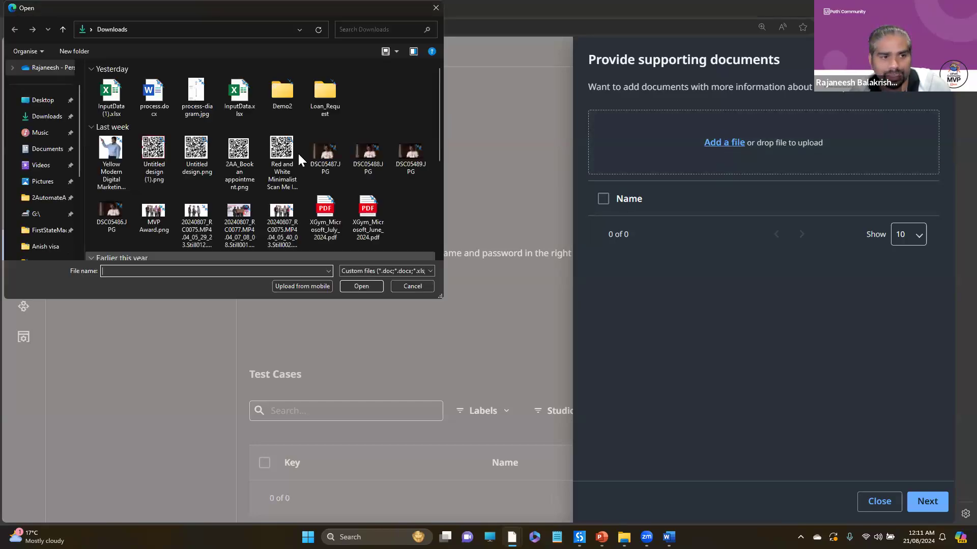
{"action": "left_click", "coordinate": [412, 286]}
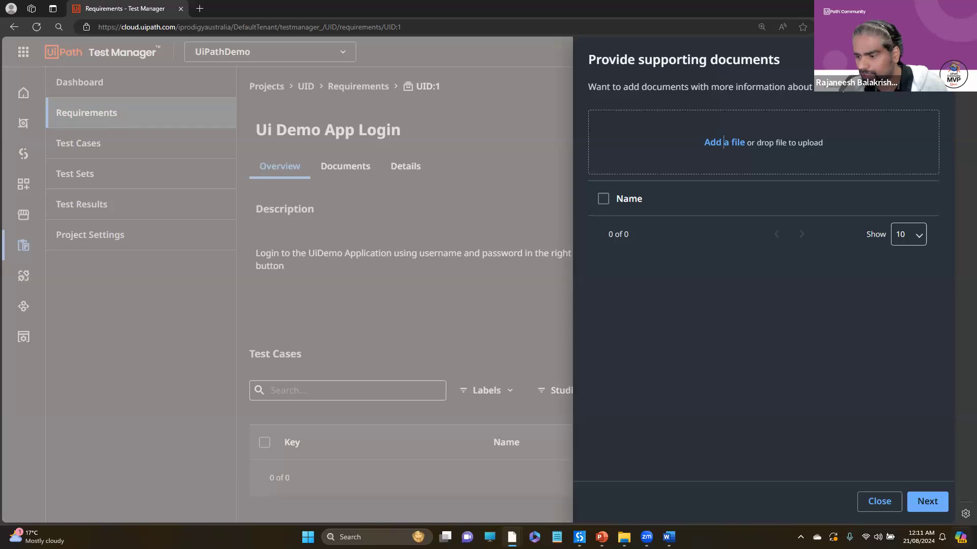
{"action": "left_click", "coordinate": [927, 502]}
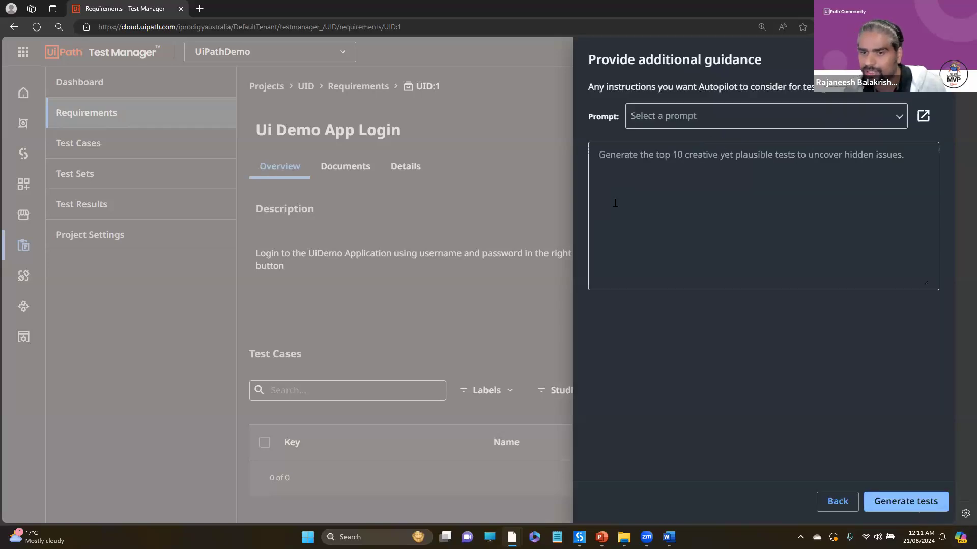
- Choose the Boundary-Value Testing prompt as additional guidance, generate the tests and close the generation panel
{"action": "left_click", "coordinate": [759, 108]}
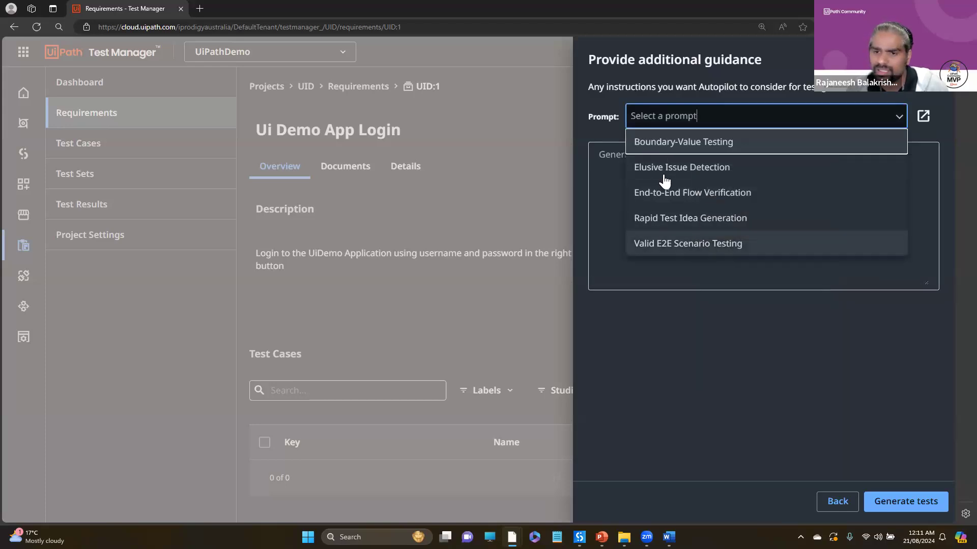
{"action": "left_click", "coordinate": [677, 145]}
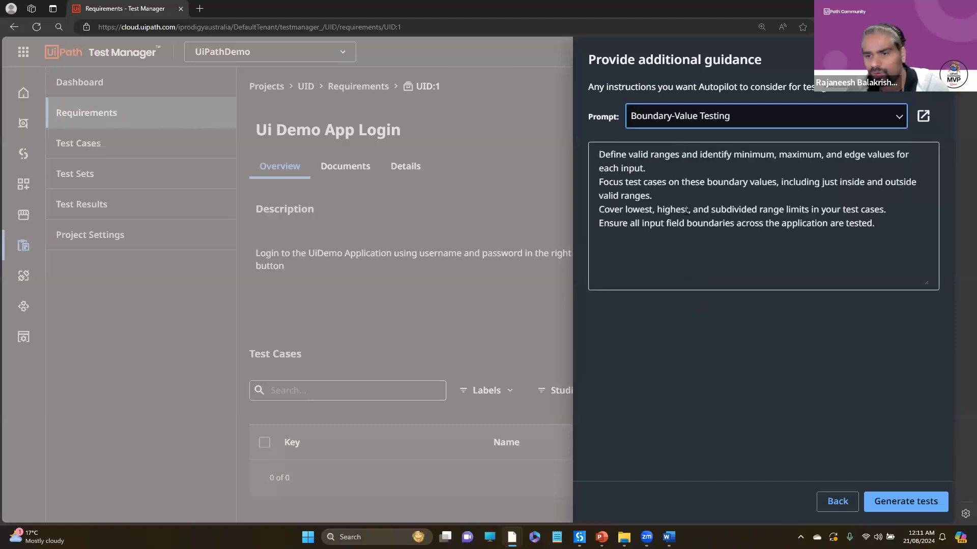
{"action": "left_click_drag", "start_coordinate": [596, 154], "coordinate": [680, 166]}
{"action": "left_click_drag", "start_coordinate": [792, 161], "coordinate": [763, 242]}
{"action": "left_click", "coordinate": [708, 224]}
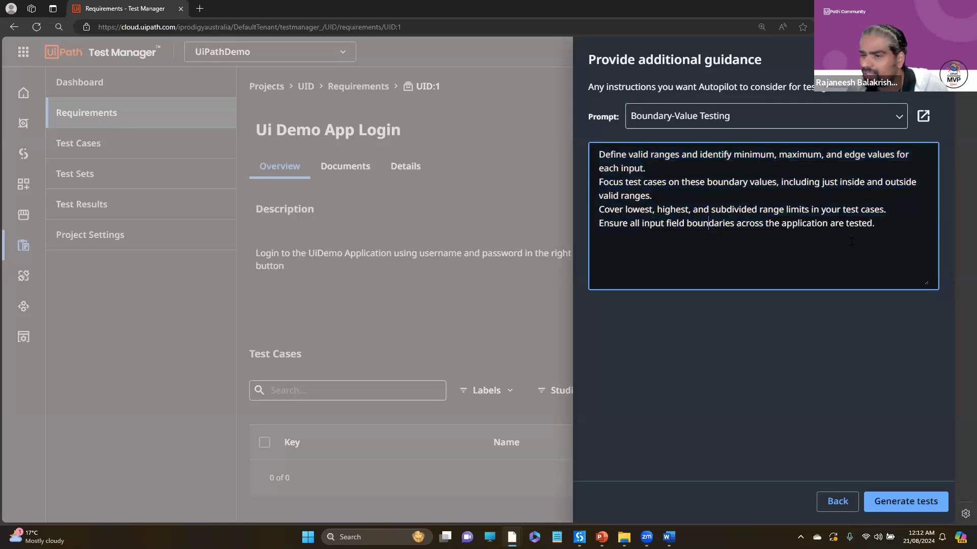
{"action": "left_click_drag", "start_coordinate": [896, 221], "coordinate": [647, 169]}
{"action": "left_click", "coordinate": [703, 224]}
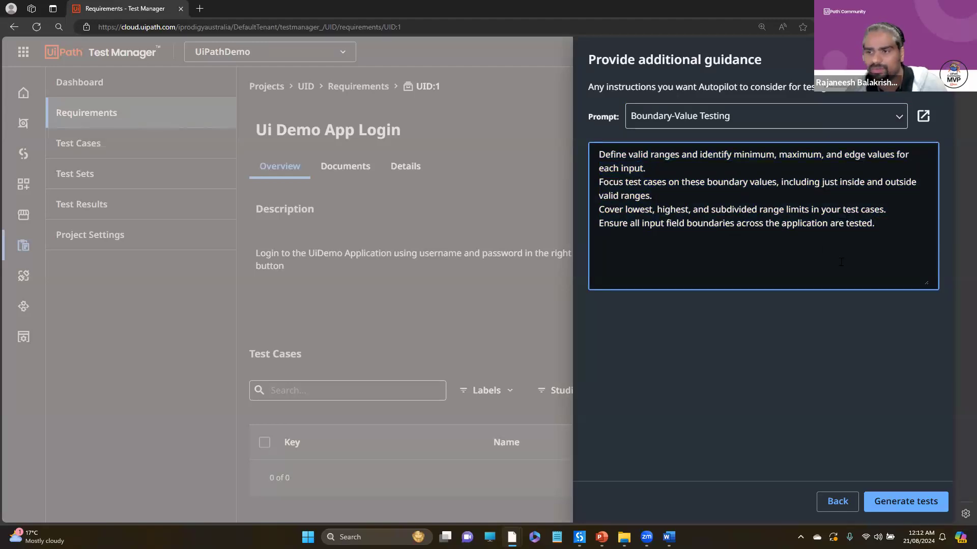
{"action": "left_click", "coordinate": [923, 506]}
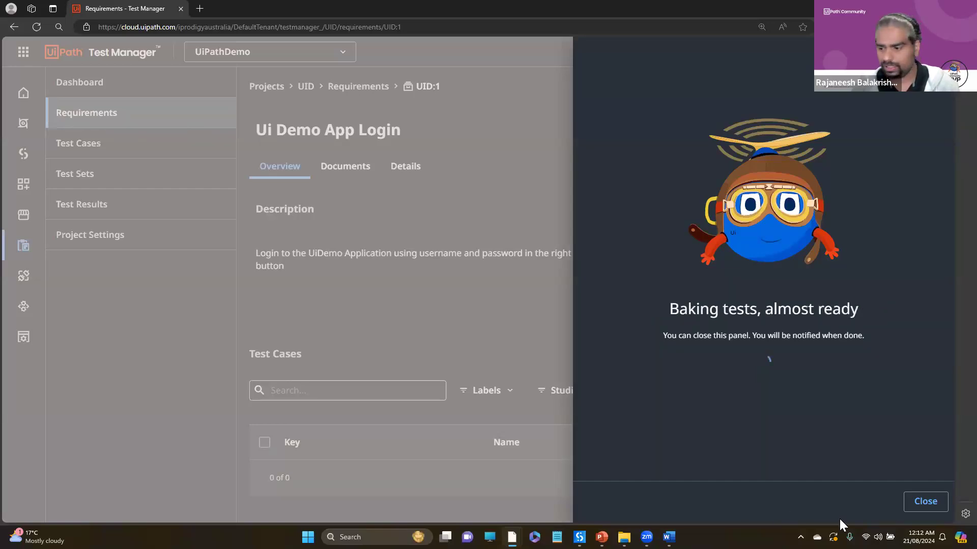
{"action": "left_click", "coordinate": [924, 502]}
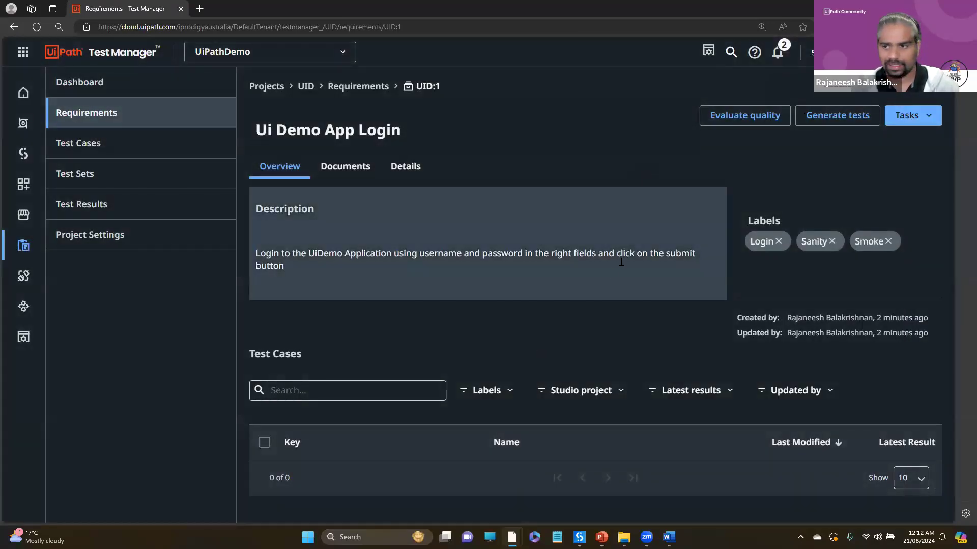
- Examine the name, version, description and label fields for creating a test case manually, and close the form without creating one
{"action": "left_click", "coordinate": [142, 148]}
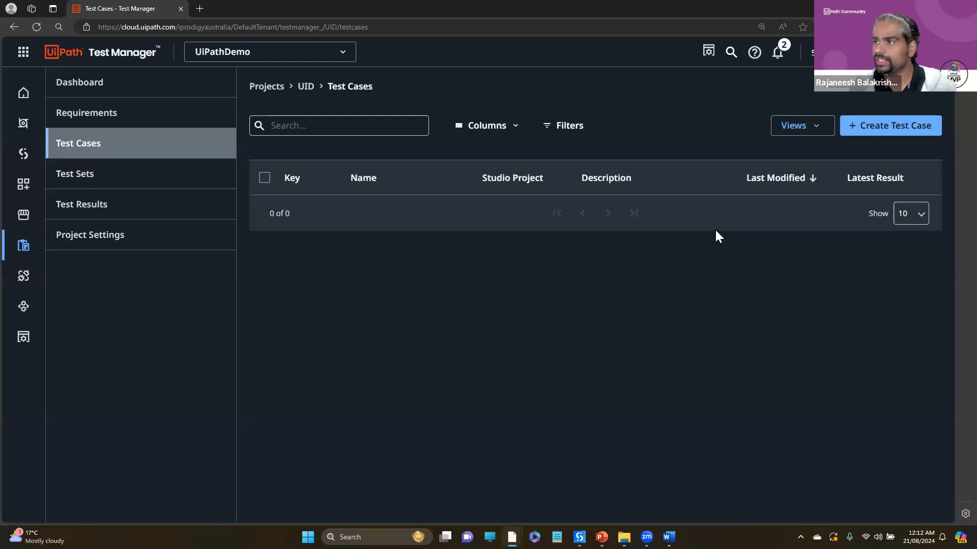
{"action": "left_click", "coordinate": [894, 131]}
{"action": "left_click", "coordinate": [339, 159]}
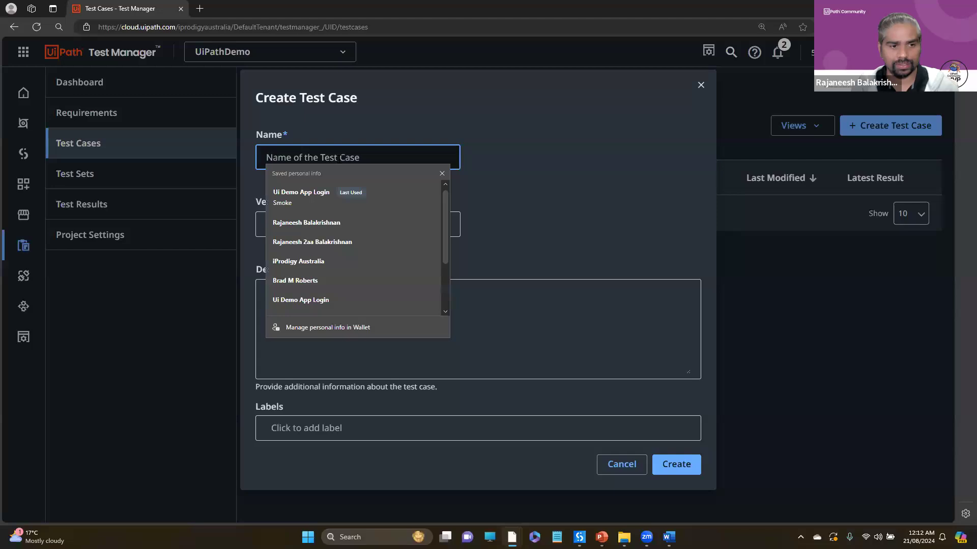
{"action": "left_click", "coordinate": [570, 179]}
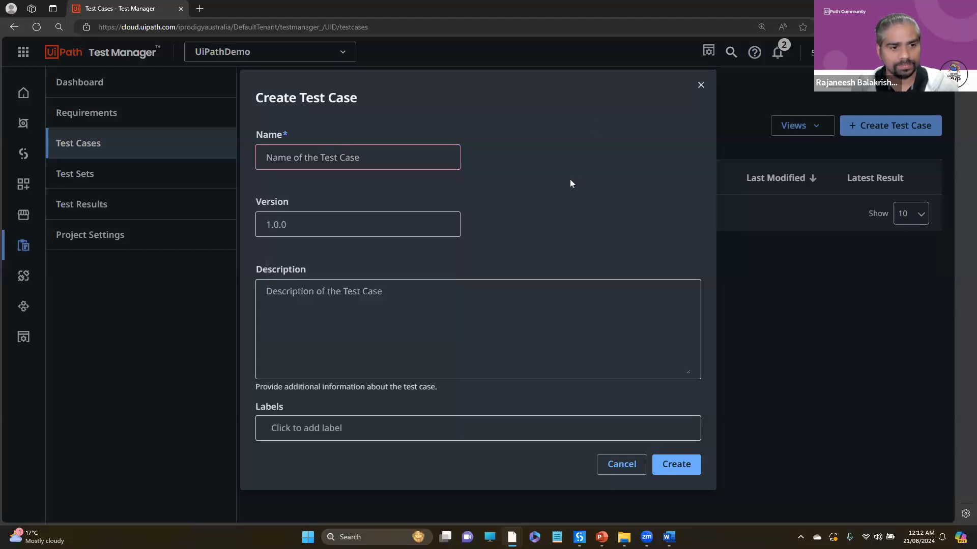
{"action": "left_click", "coordinate": [292, 222]}
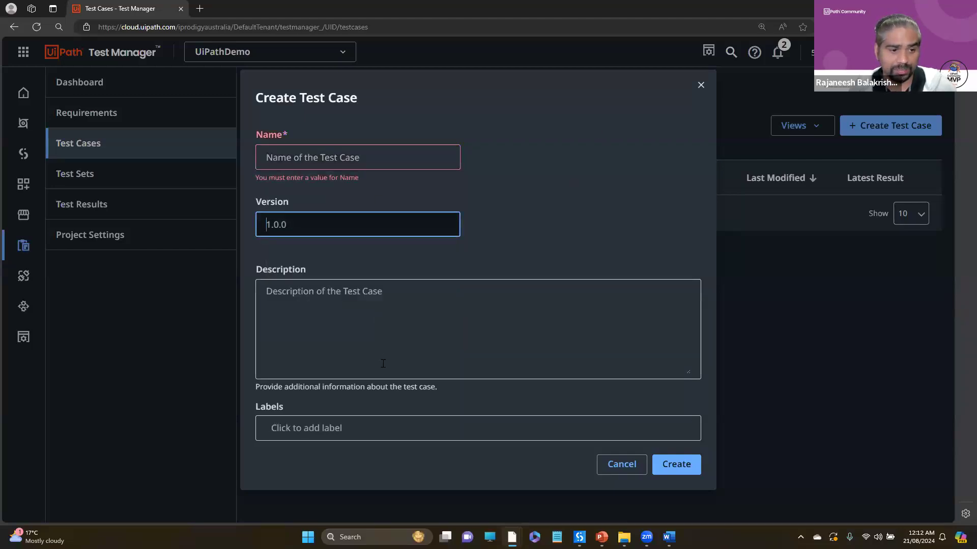
{"action": "left_click", "coordinate": [335, 314]}
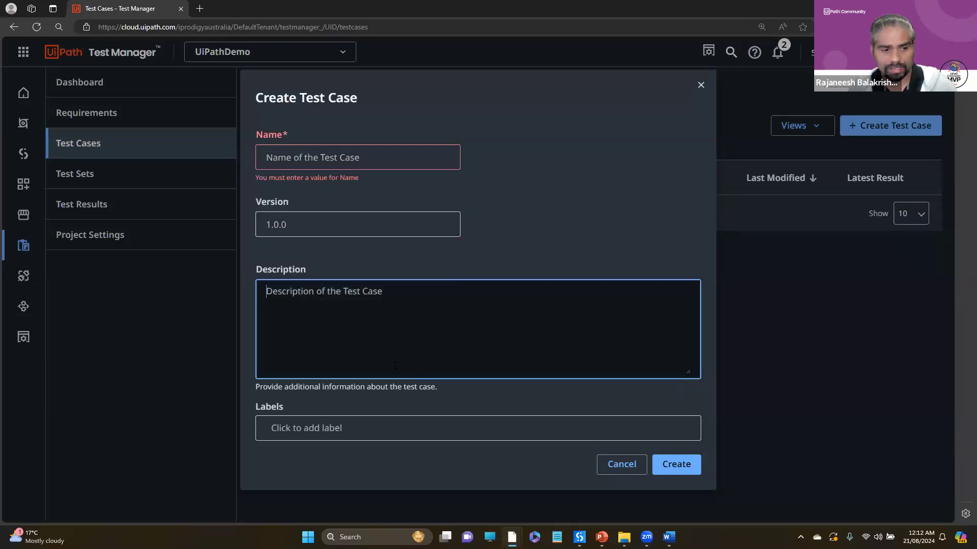
{"action": "right_click", "coordinate": [413, 410]}
{"action": "left_click", "coordinate": [672, 403]}
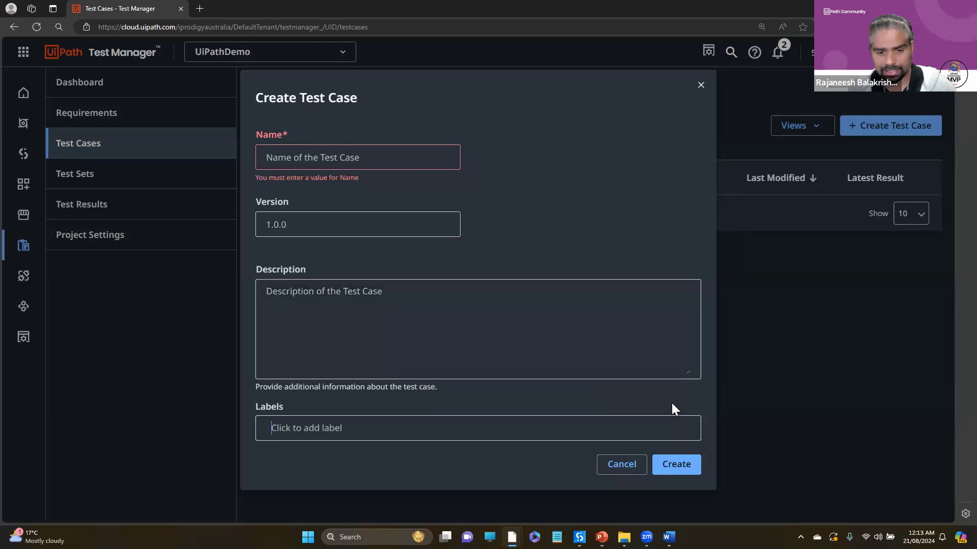
{"action": "left_click", "coordinate": [344, 350]}
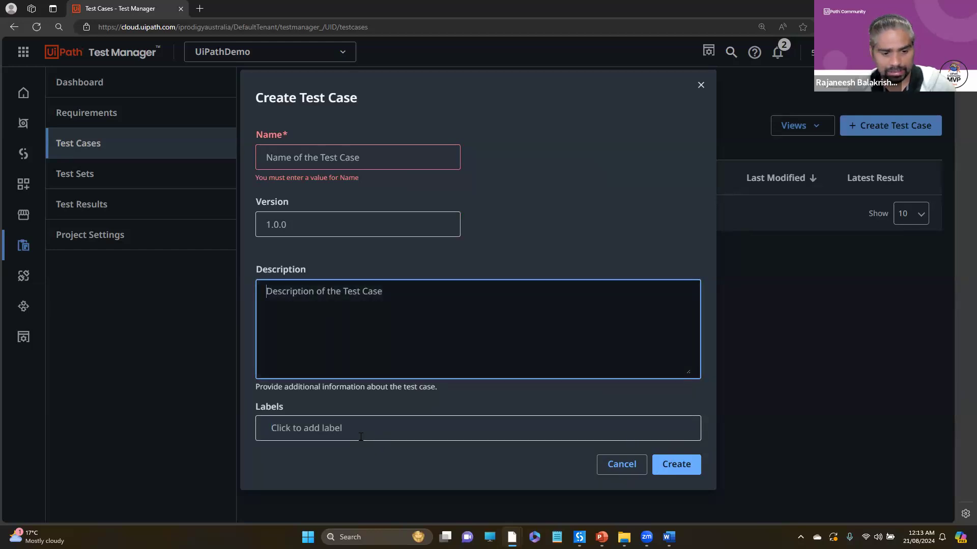
{"action": "left_click", "coordinate": [701, 84]}
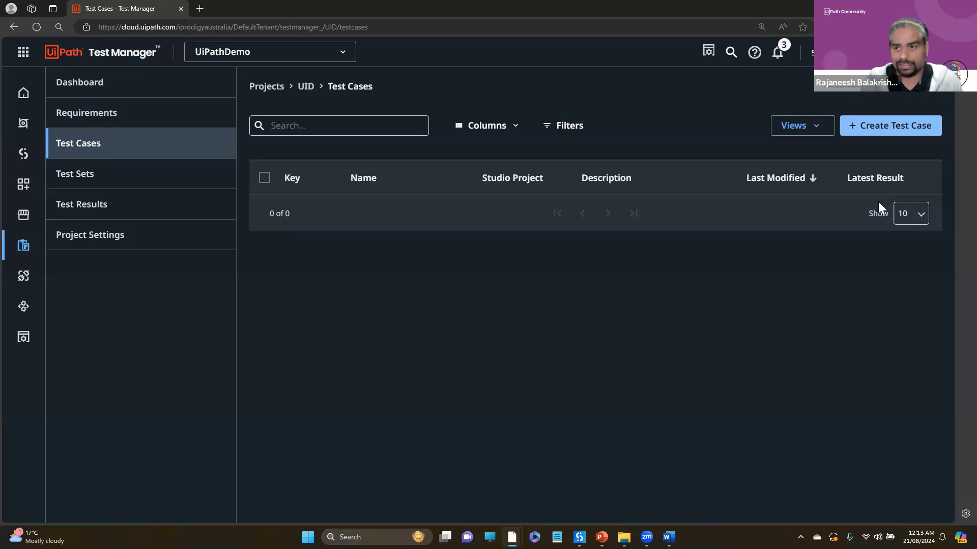
- Check the notifications and open the generated test suggestions for the Ui Demo App Login requirement
{"action": "left_click", "coordinate": [777, 54]}
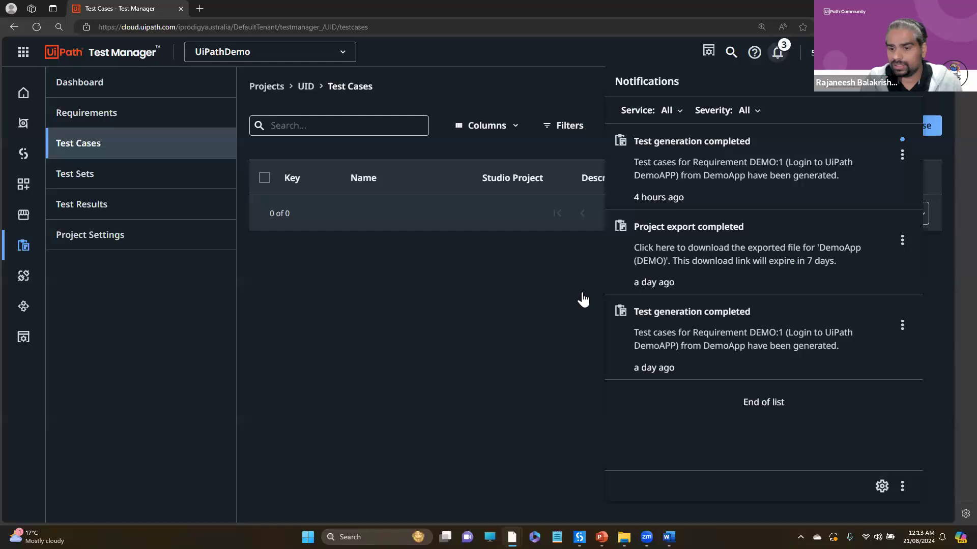
{"action": "left_click", "coordinate": [505, 399]}
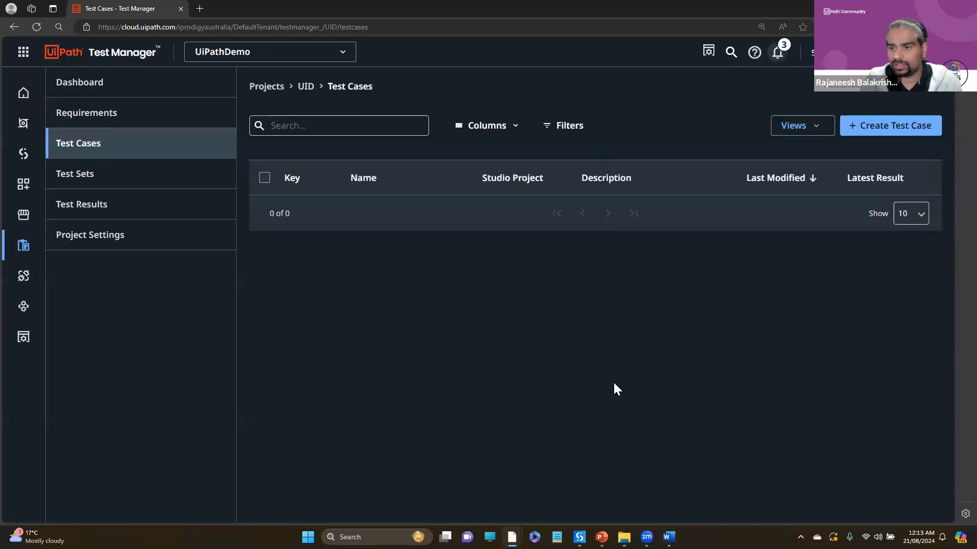
{"action": "left_click", "coordinate": [777, 53]}
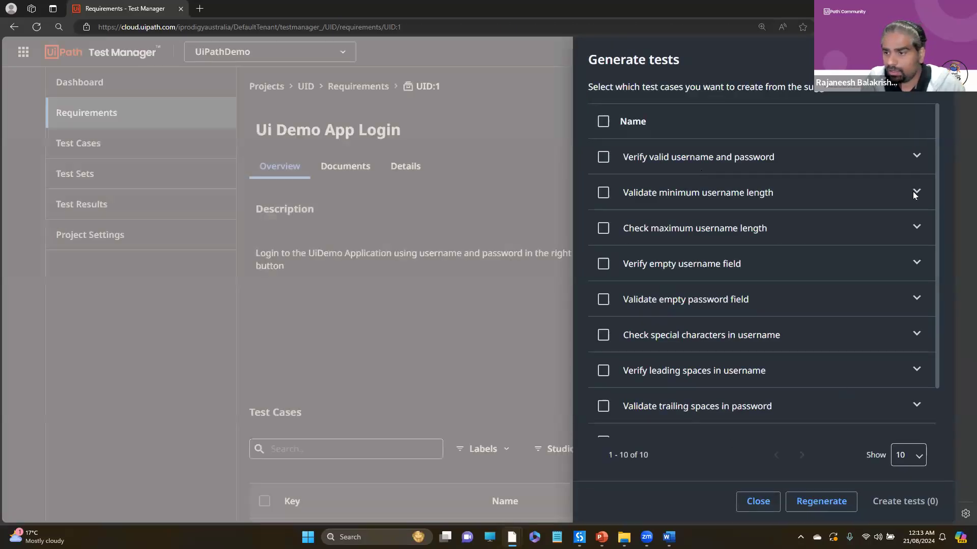
- Create the suggested tests "Verify valid username and password", "Verify empty username field" and "Validate empty password field"
{"action": "left_click_drag", "start_coordinate": [936, 157], "coordinate": [933, 117]}
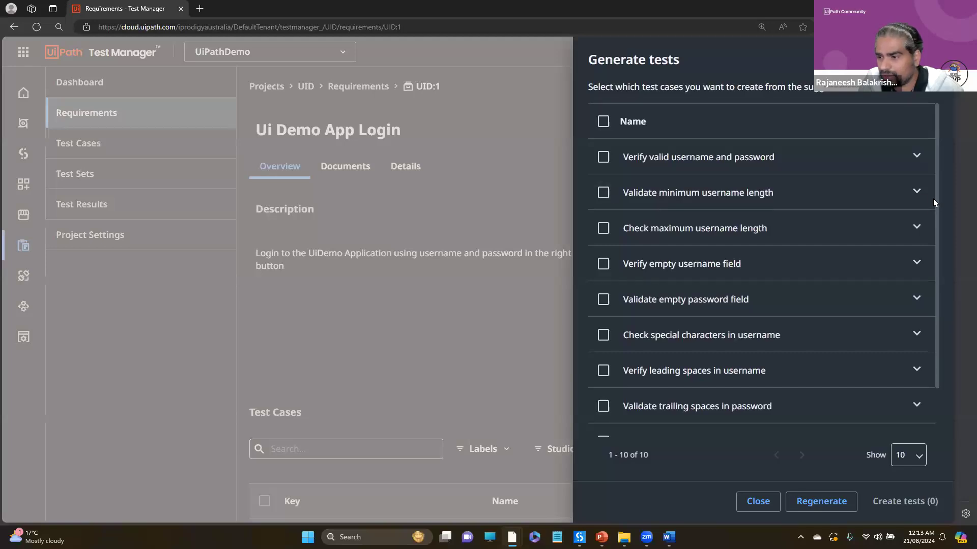
{"action": "left_click_drag", "start_coordinate": [936, 195], "coordinate": [936, 147]}
{"action": "left_click", "coordinate": [604, 158]}
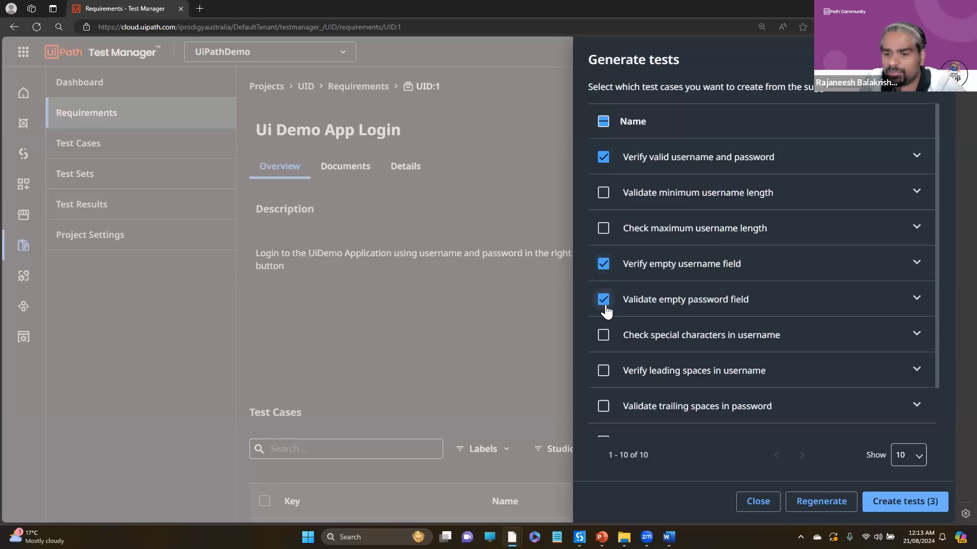
{"action": "left_click_drag", "start_coordinate": [937, 330], "coordinate": [938, 393]}
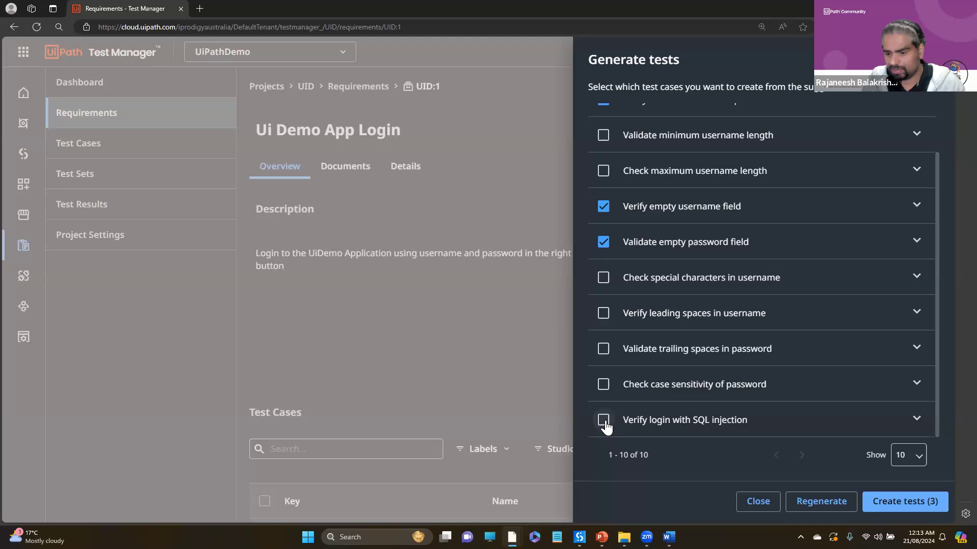
{"action": "left_click", "coordinate": [900, 502]}
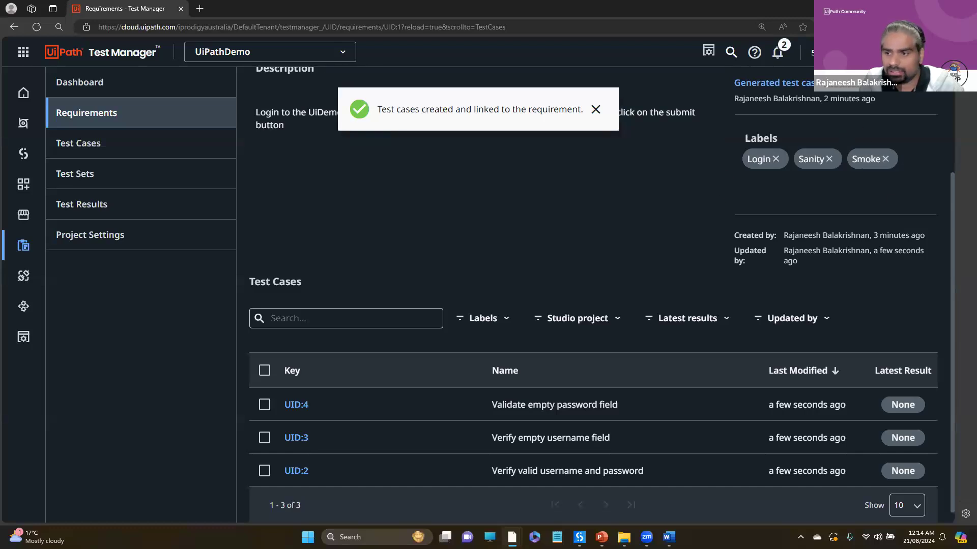
{"action": "left_click_drag", "start_coordinate": [954, 228], "coordinate": [947, 94]}
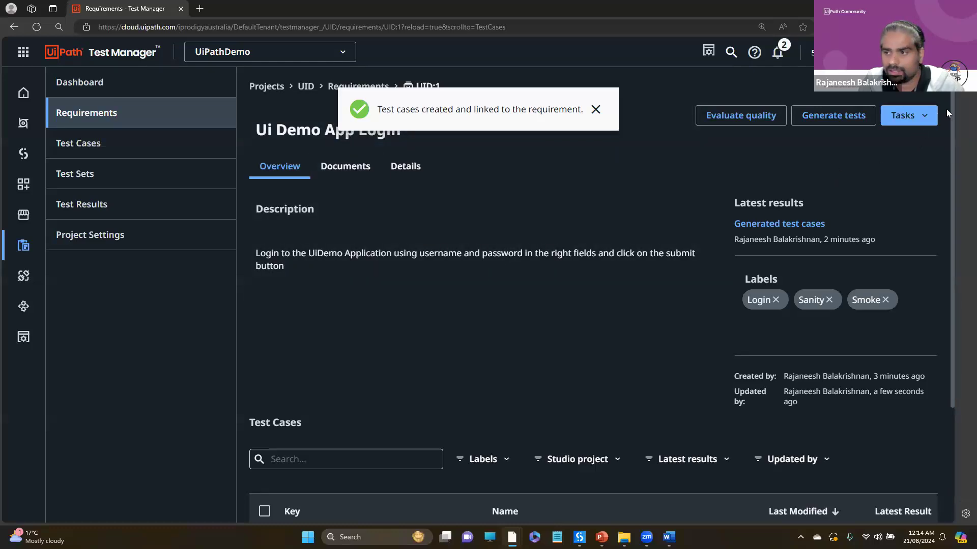
{"action": "left_click_drag", "start_coordinate": [951, 127], "coordinate": [948, 306]}
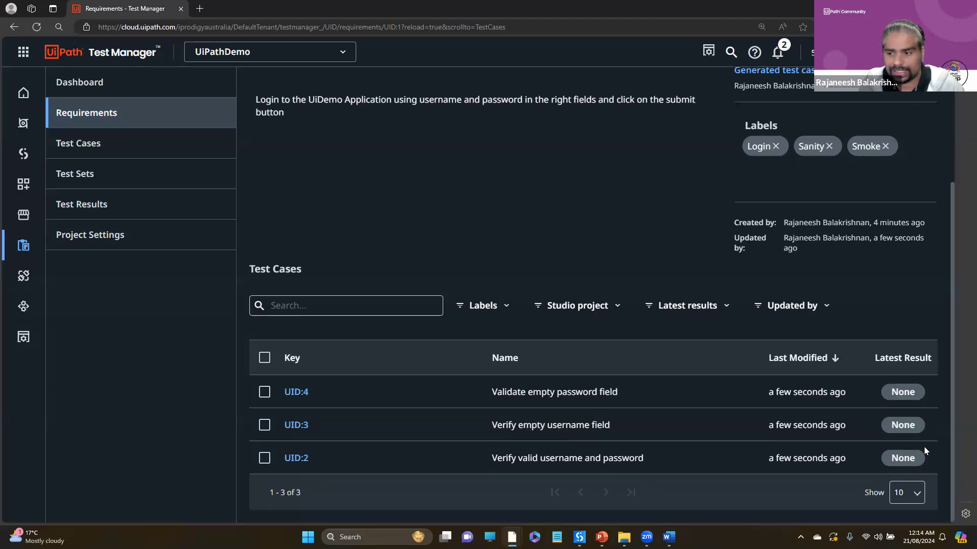
{"action": "left_click_drag", "start_coordinate": [952, 414], "coordinate": [952, 296]}
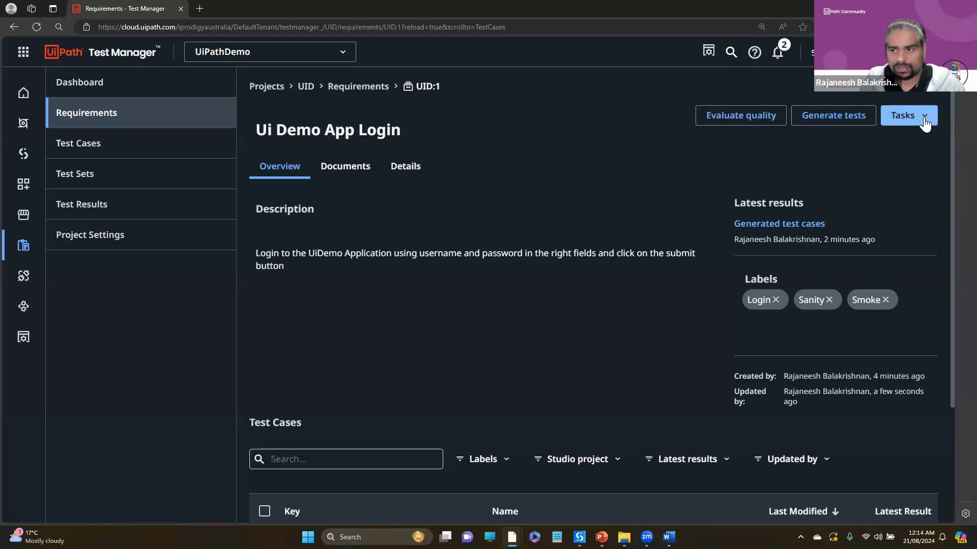
- Examine the task options, documents and details of the Ui Demo App Login requirement, cancelling the document upload
{"action": "left_click", "coordinate": [923, 116]}
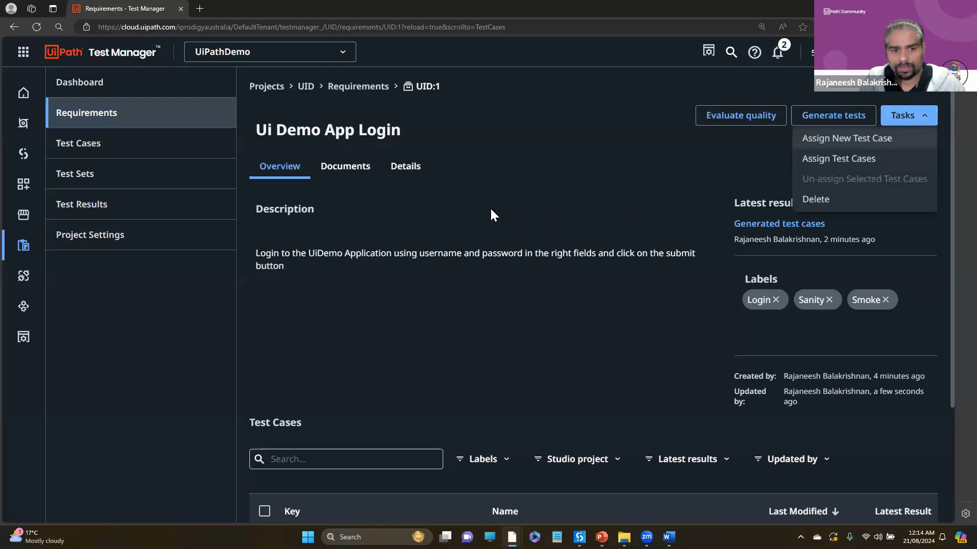
{"action": "left_click", "coordinate": [320, 188]}
{"action": "left_click", "coordinate": [331, 168]}
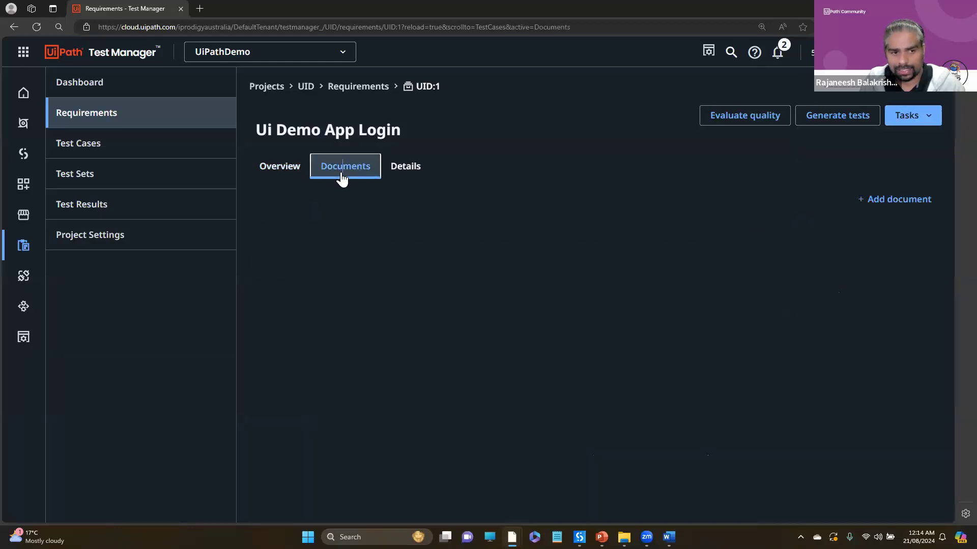
{"action": "left_click", "coordinate": [910, 199]}
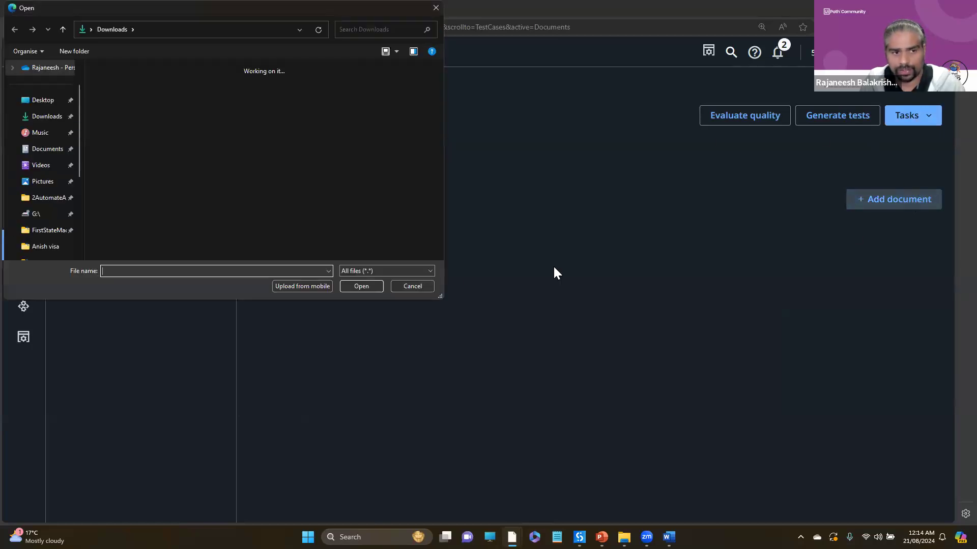
{"action": "left_click", "coordinate": [411, 286]}
{"action": "left_click", "coordinate": [399, 172]}
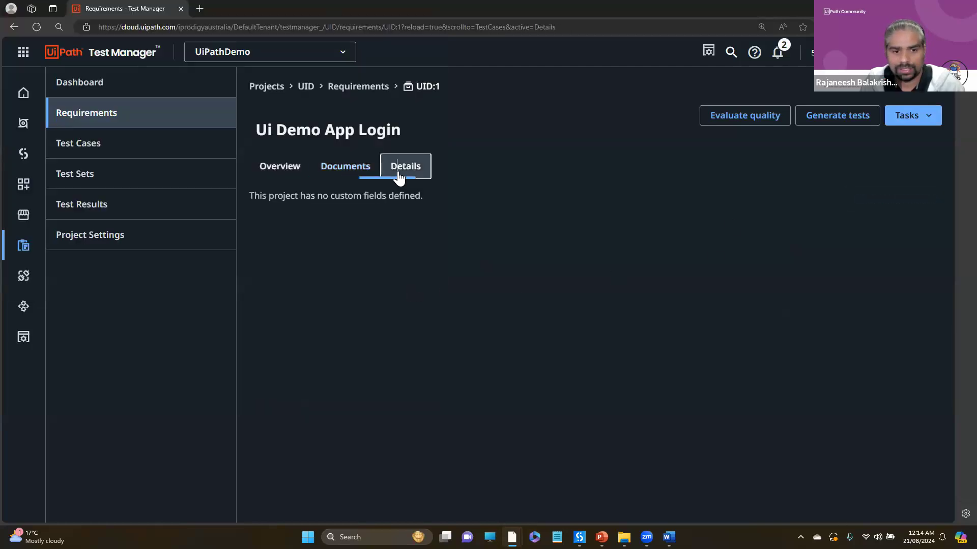
- Return to the requirement's overview and review its description, labels and linked test cases
{"action": "left_click", "coordinate": [286, 174]}
{"action": "scroll", "coordinate": [774, 114], "scroll_direction": "down", "scroll_amount": 3}
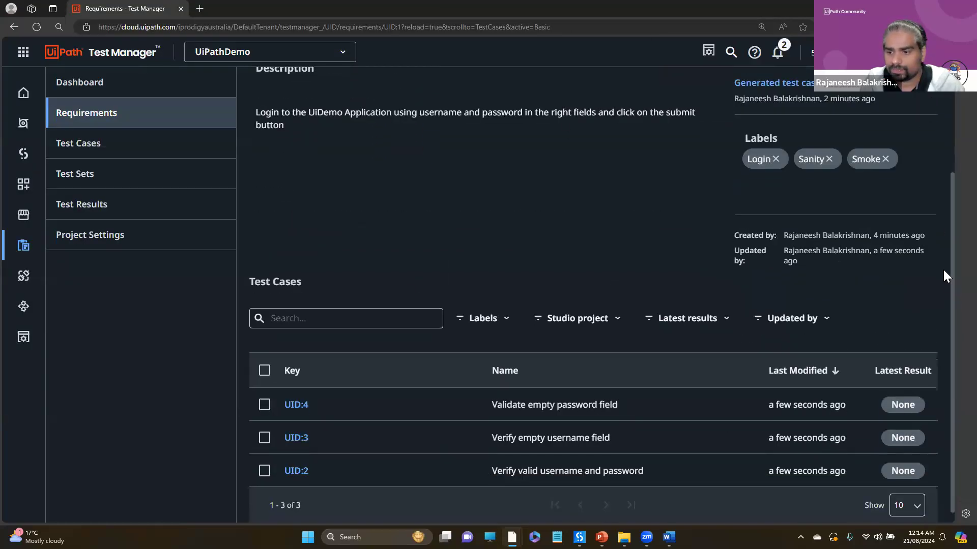
{"action": "left_click_drag", "start_coordinate": [950, 268], "coordinate": [941, 145]}
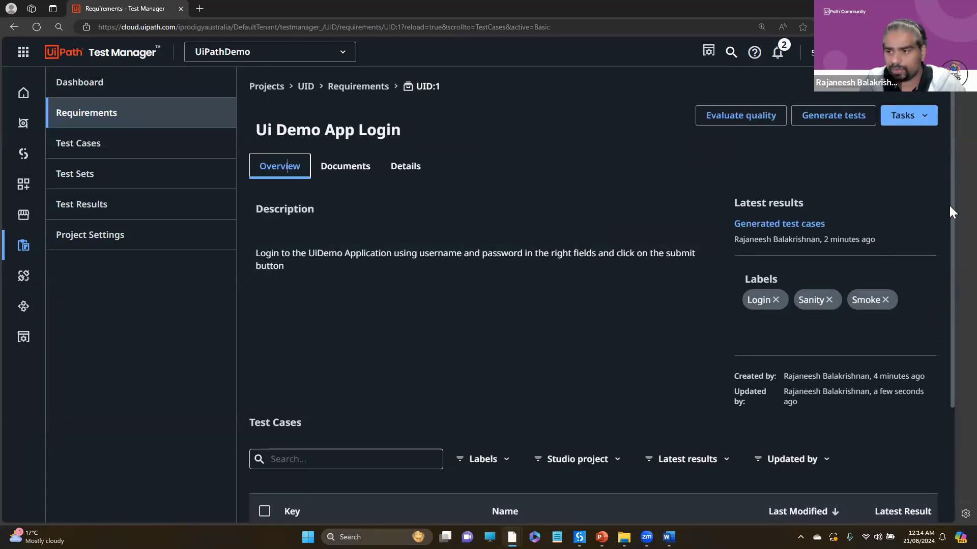
{"action": "scroll", "coordinate": [951, 305], "scroll_direction": "down", "scroll_amount": 1}
{"action": "scroll", "coordinate": [953, 326], "scroll_direction": "down", "scroll_amount": 3}
- Open the project's test cases and read the names and descriptions of the generated tests
{"action": "left_click", "coordinate": [96, 158]}
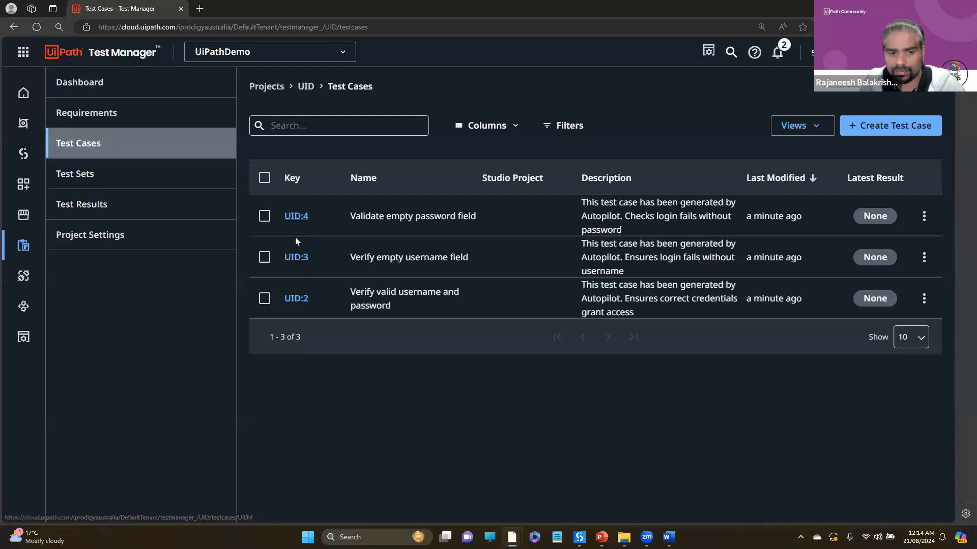
{"action": "double_click", "coordinate": [420, 295]}
{"action": "triple_click", "coordinate": [420, 295]}
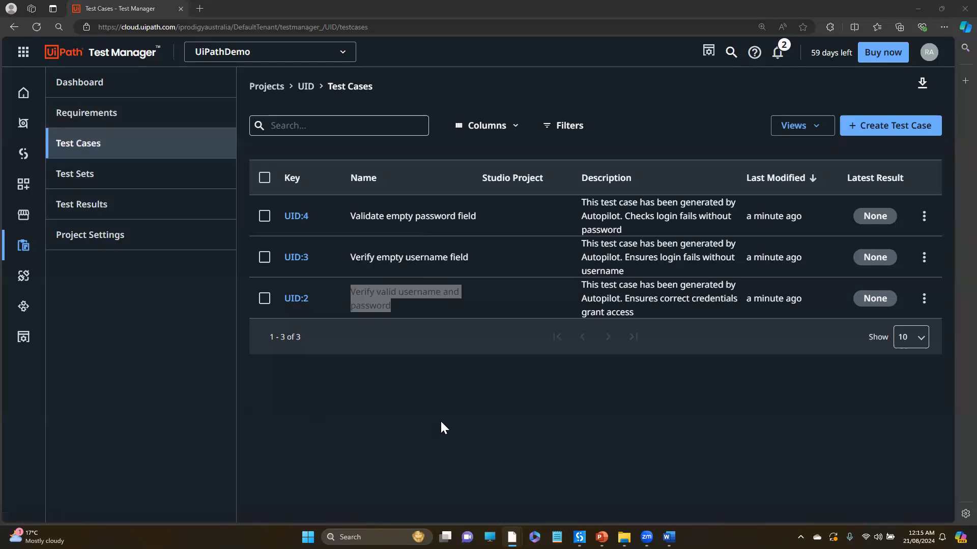
- Return to the project's requirements and view the form for creating a requirement, closing it without creating one
{"action": "left_click", "coordinate": [92, 116]}
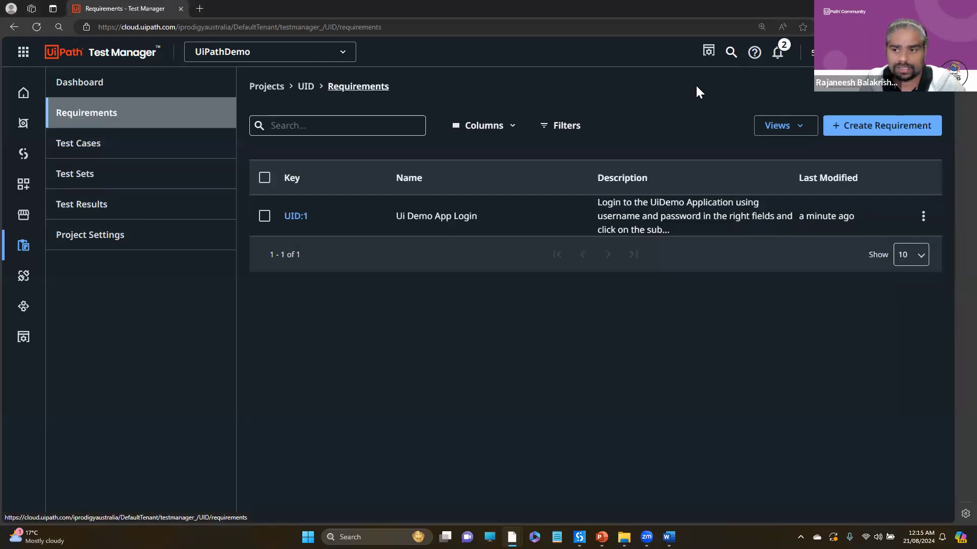
{"action": "left_click", "coordinate": [875, 129]}
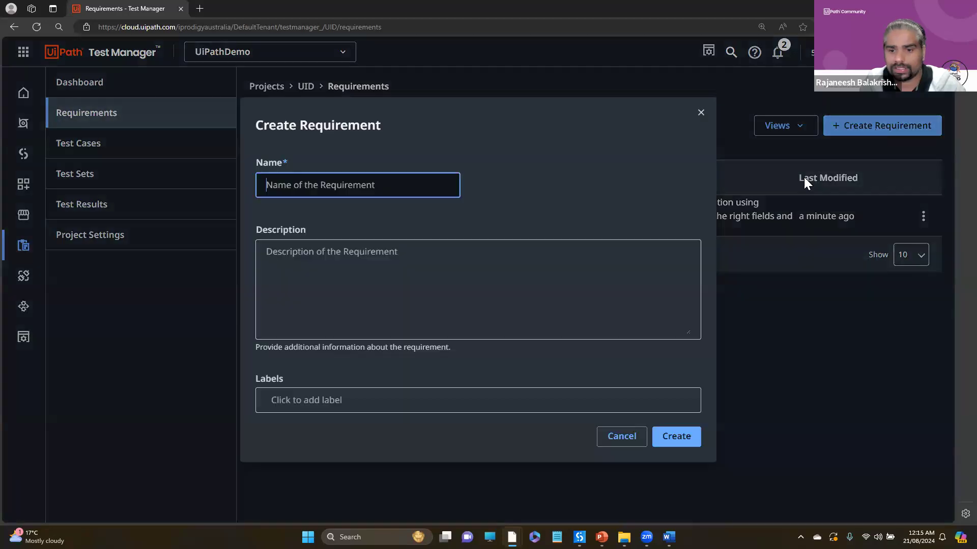
{"action": "left_click", "coordinate": [623, 437]}
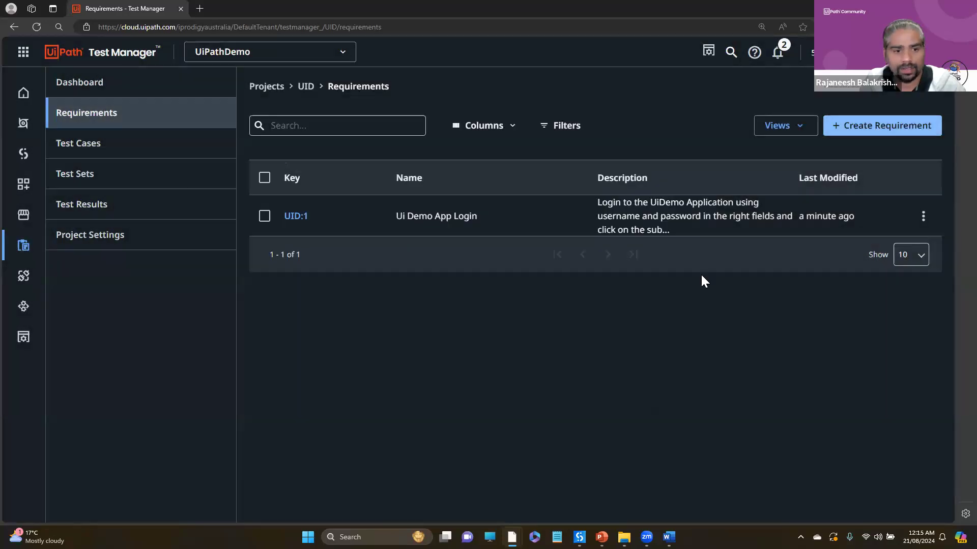
- Generate tests for the Ui Demo App Login requirement without supporting documents or additional guidance, after reviewing the available prompts
{"action": "left_click", "coordinate": [924, 218]}
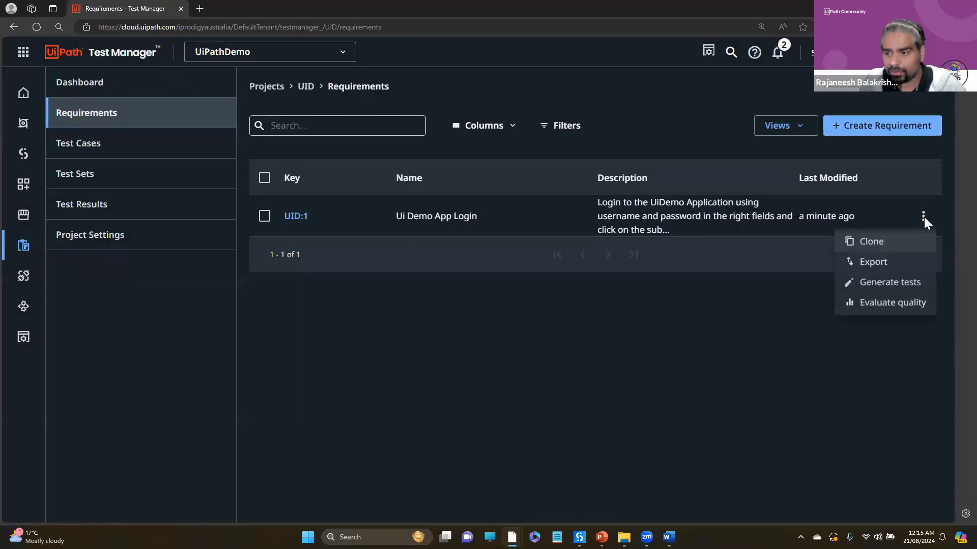
{"action": "left_click", "coordinate": [879, 288]}
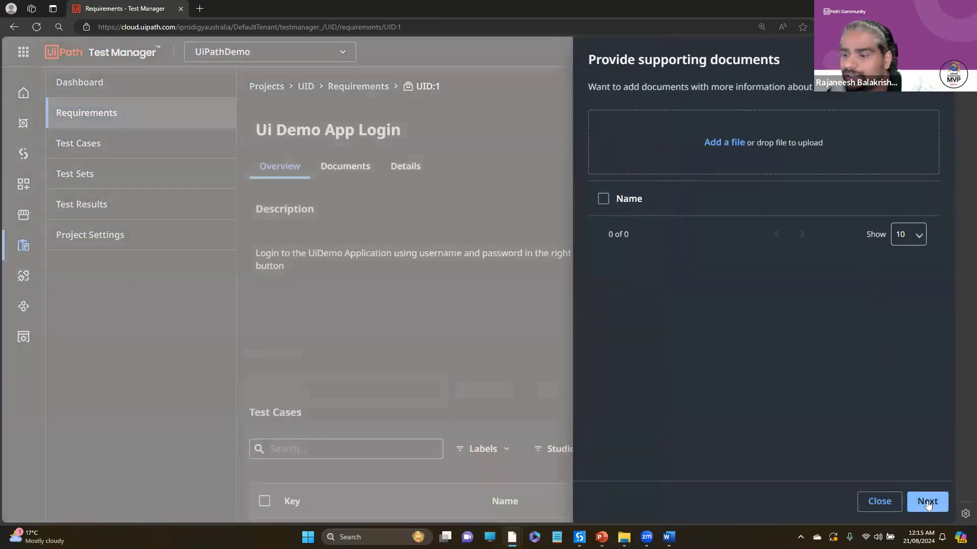
{"action": "left_click", "coordinate": [927, 501]}
{"action": "left_click", "coordinate": [768, 118]}
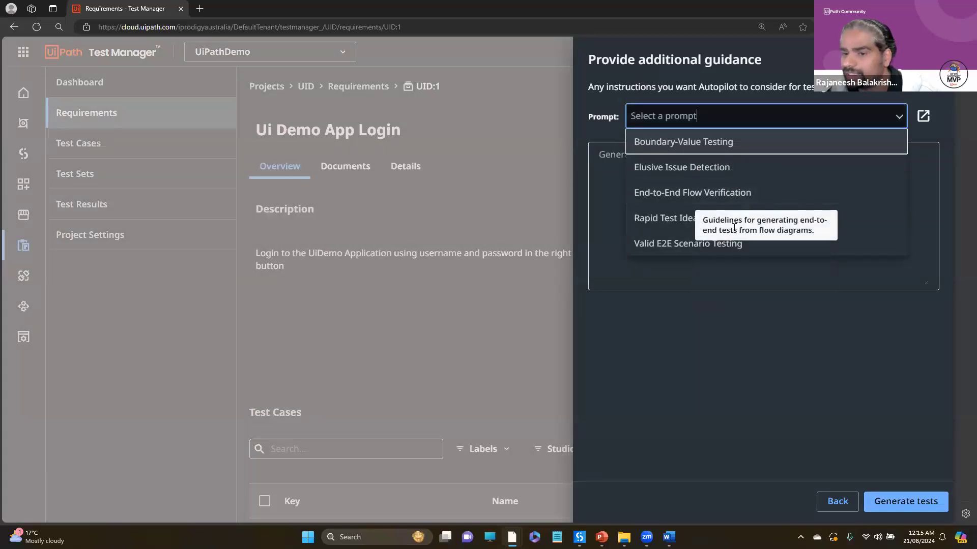
{"action": "left_click", "coordinate": [615, 162]}
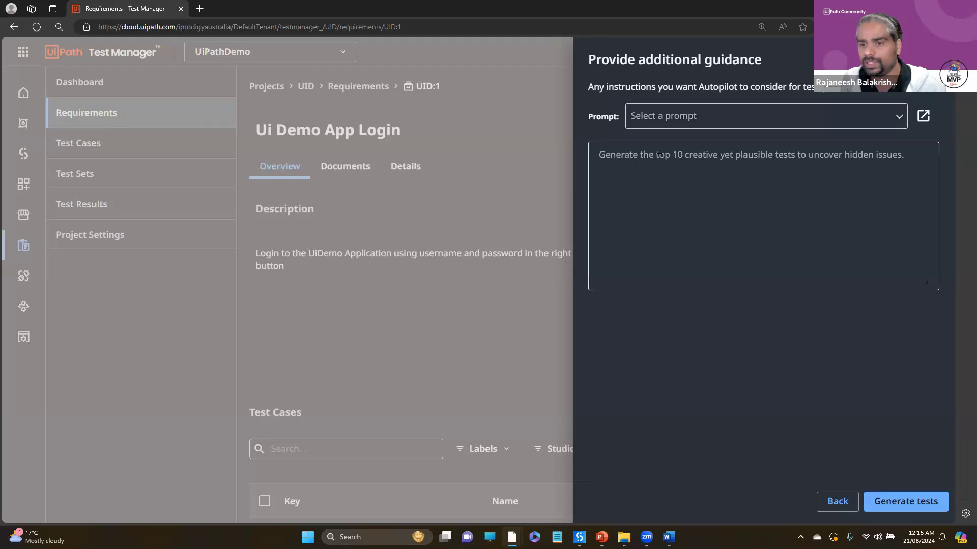
{"action": "left_click", "coordinate": [760, 175]}
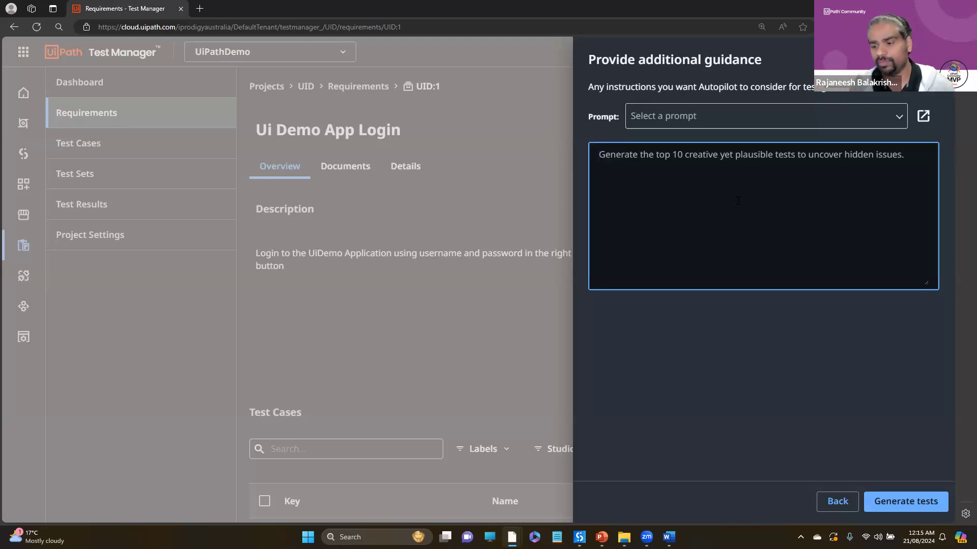
{"action": "left_click", "coordinate": [905, 501]}
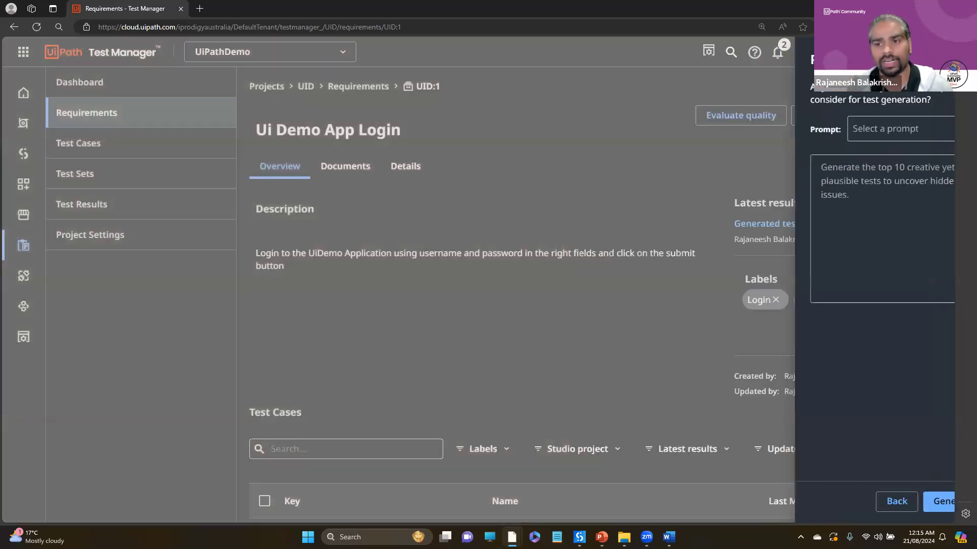
- Start a new test set in the project and name it SanityTest
{"action": "left_click", "coordinate": [98, 144]}
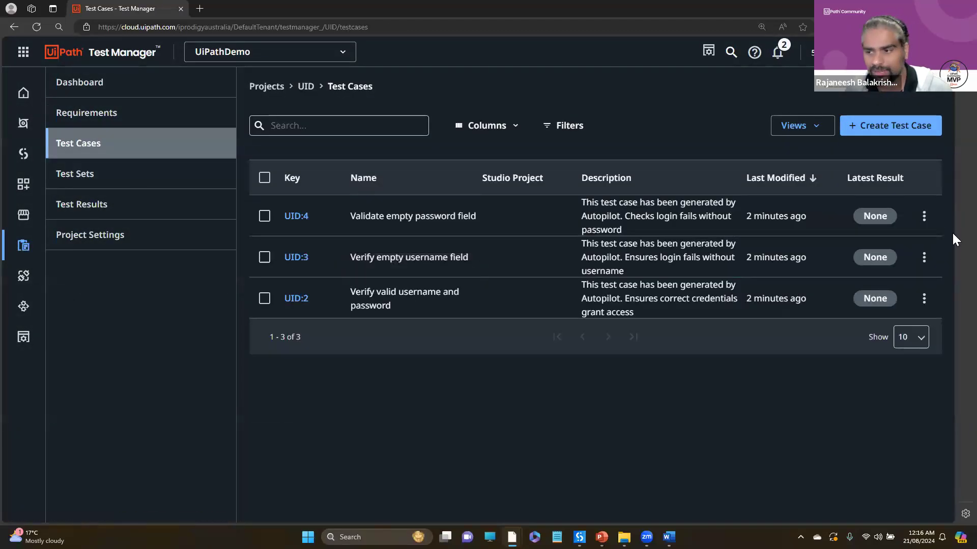
{"action": "left_click", "coordinate": [120, 179]}
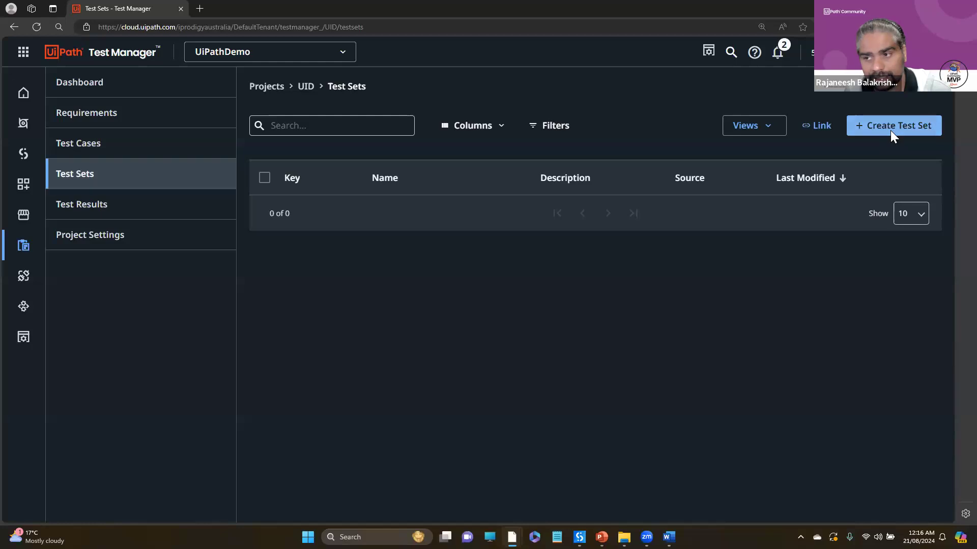
{"action": "left_click", "coordinate": [890, 130]}
{"action": "left_click", "coordinate": [347, 166]}
{"action": "type", "text": "Smoke"}
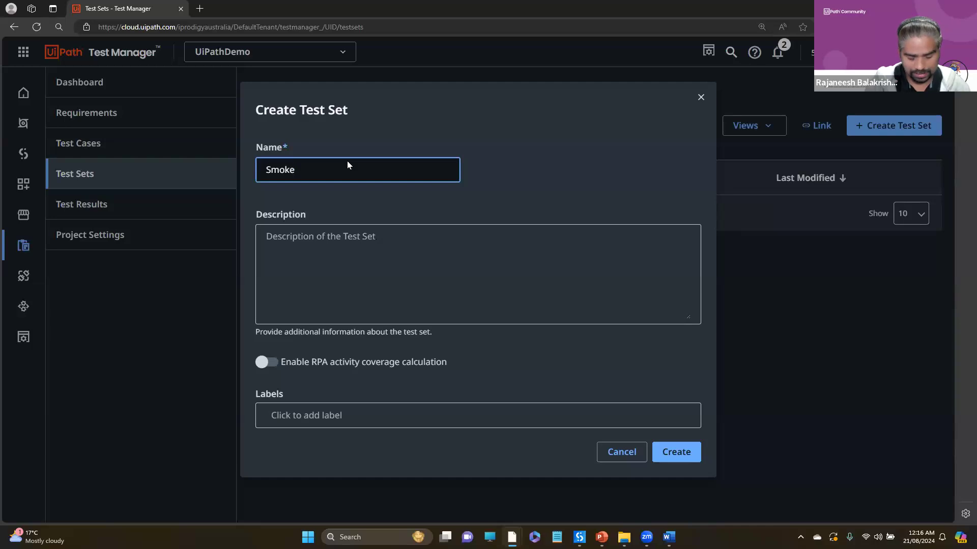
{"action": "key", "text": "ctrl+a"}
{"action": "type", "text": "San"}
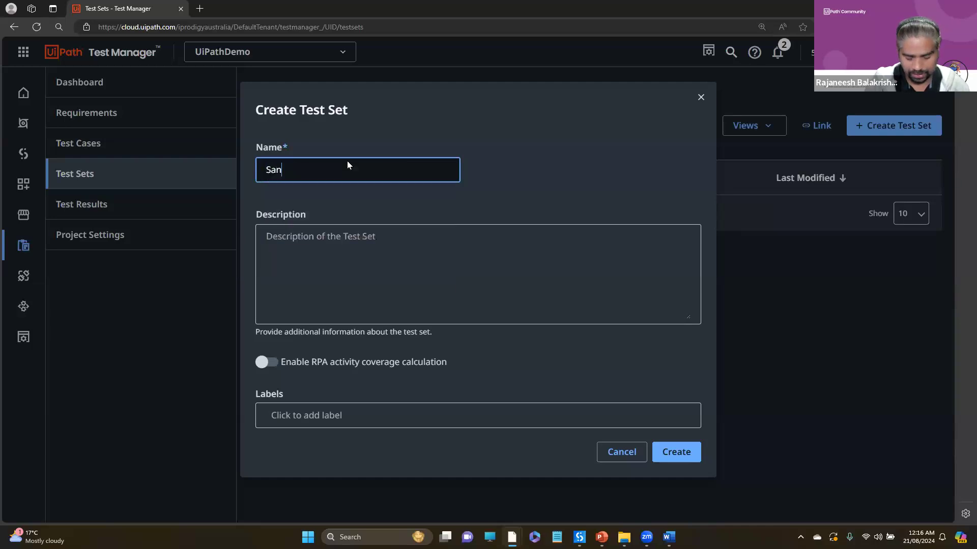
{"action": "type", "text": "ityTest"}
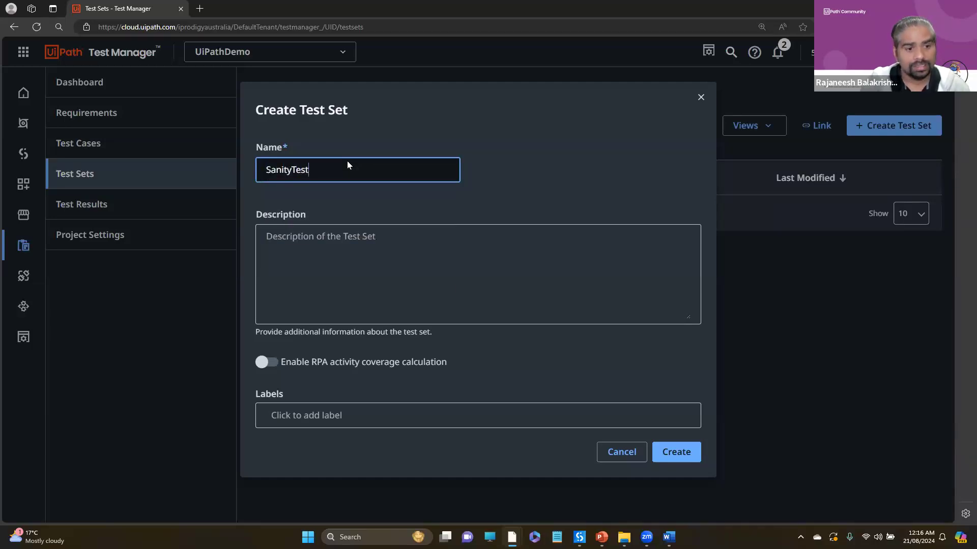
- Add the label Sanity to the new test set and create it
{"action": "left_click", "coordinate": [351, 414]}
{"action": "type", "text": "Sanity"}
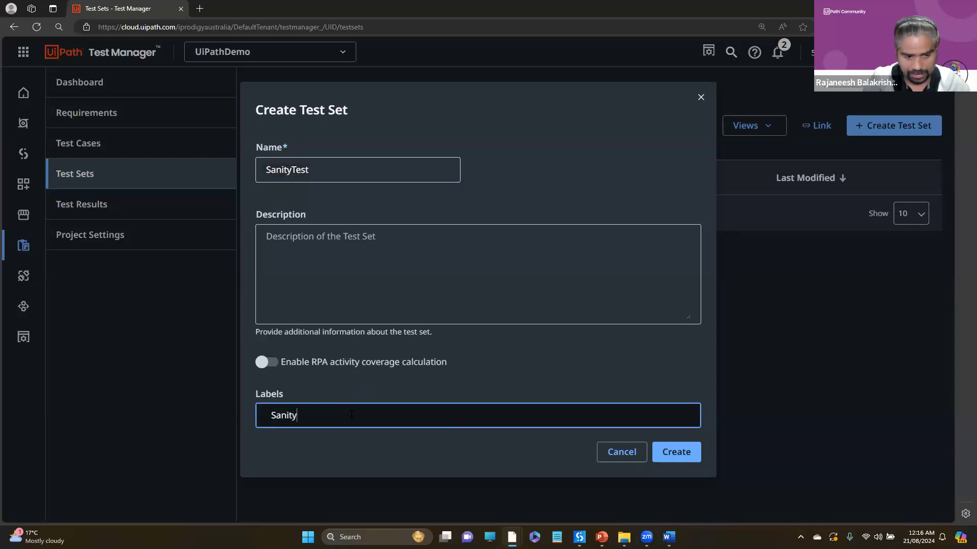
{"action": "key", "text": "Return"}
{"action": "left_click", "coordinate": [683, 467]}
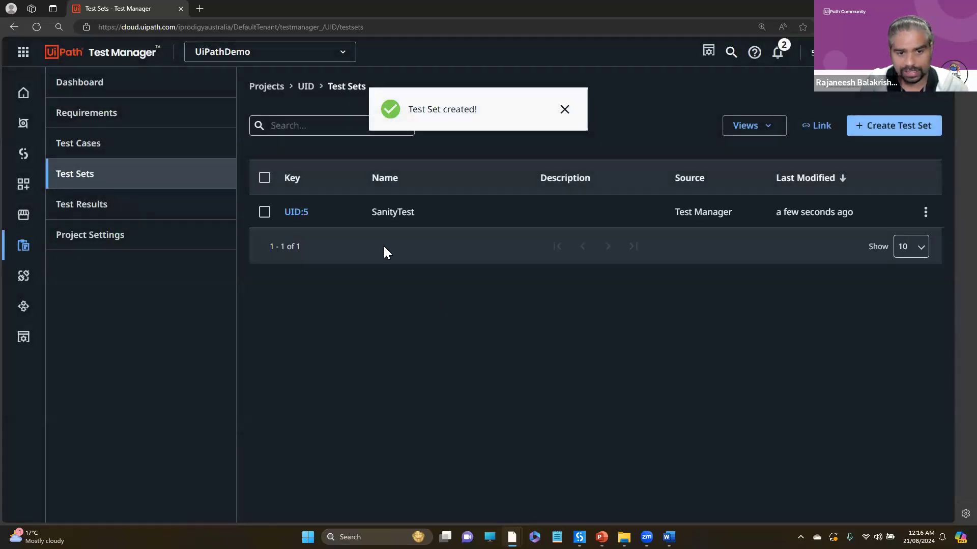
- Open the SanityTest test set and show its test case assignments
{"action": "left_click", "coordinate": [925, 214]}
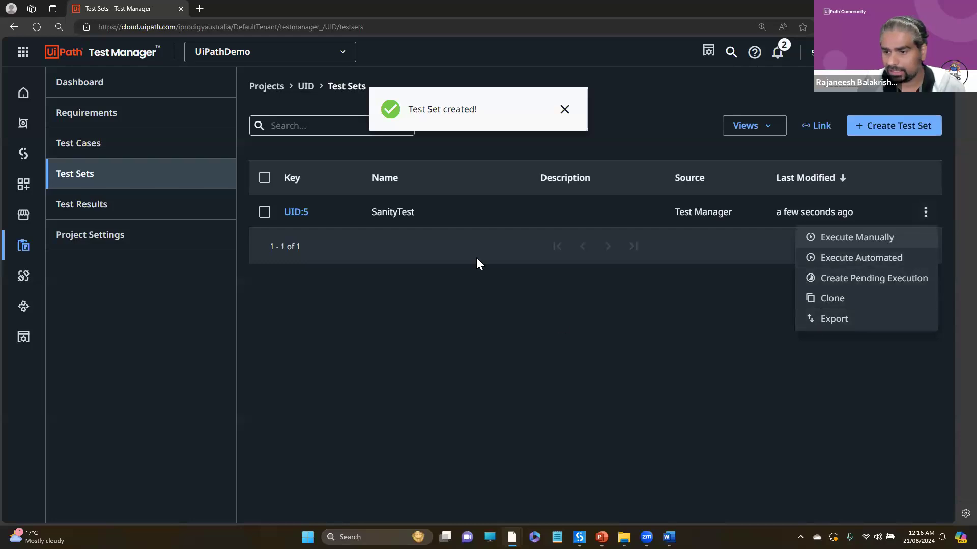
{"action": "left_click", "coordinate": [295, 215]}
{"action": "left_click", "coordinate": [296, 214]}
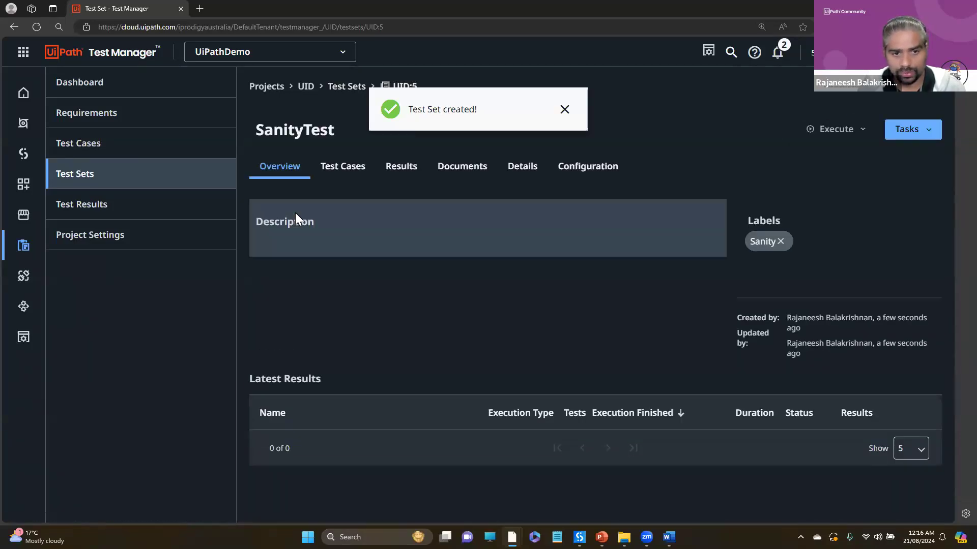
{"action": "left_click", "coordinate": [345, 171]}
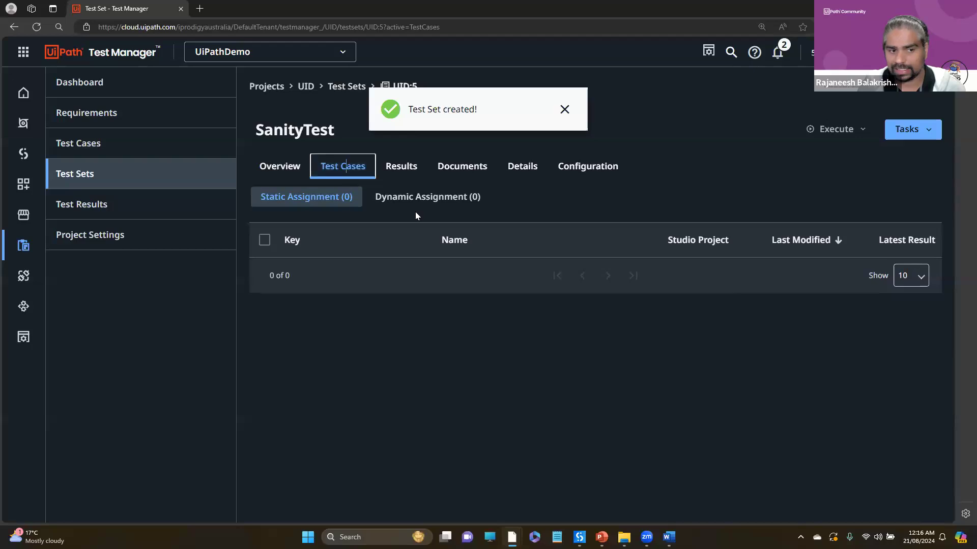
{"action": "left_click", "coordinate": [933, 130]}
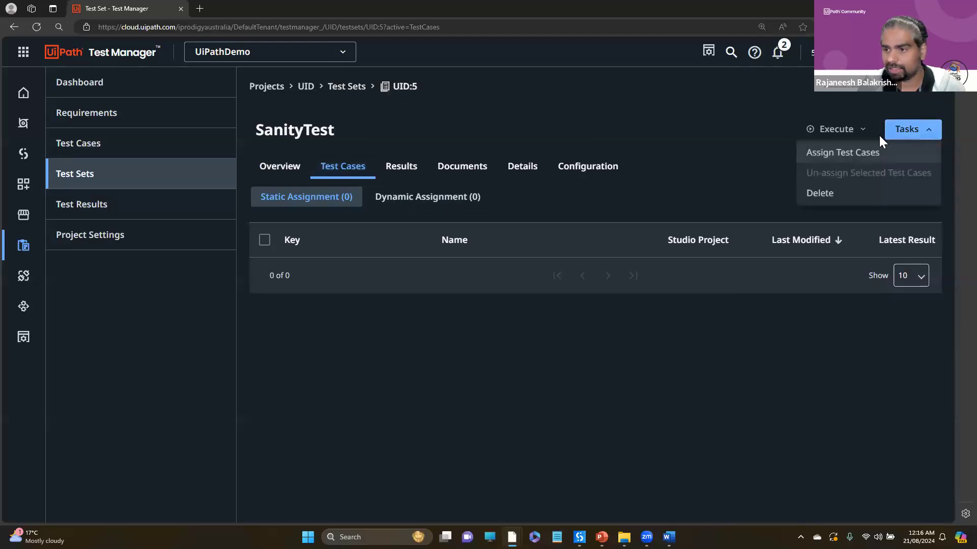
{"action": "left_click", "coordinate": [828, 147]}
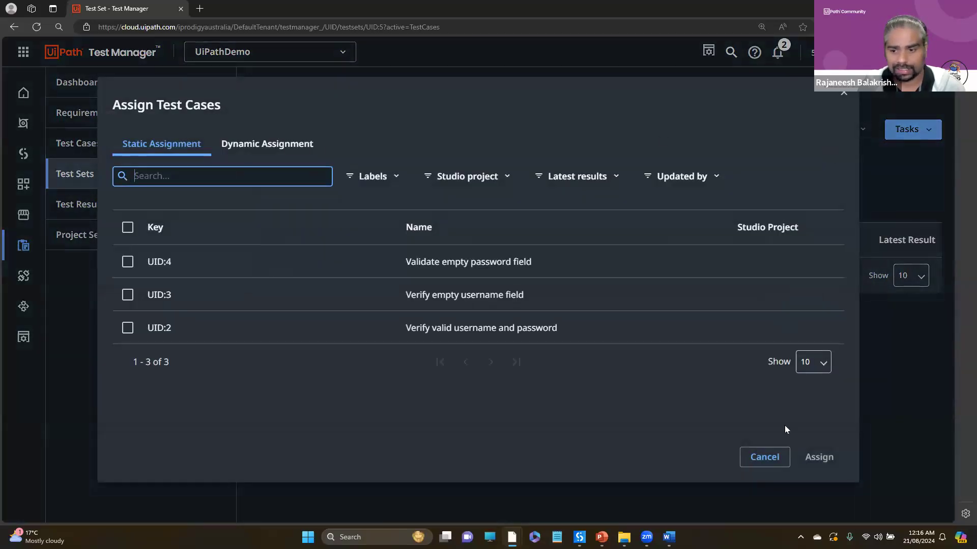
{"action": "left_click", "coordinate": [764, 456]}
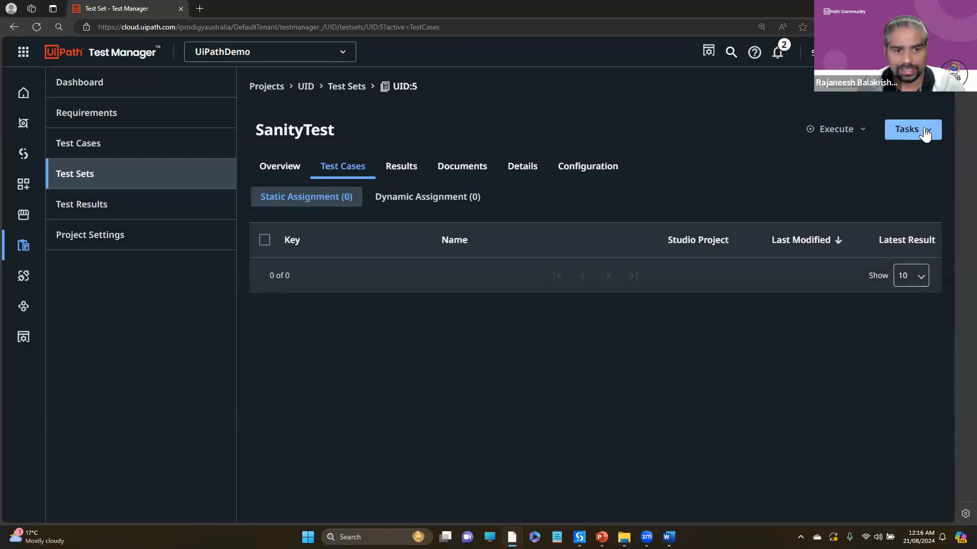
- Assign all three generated login test cases to the SanityTest test set by static assignment
{"action": "left_click", "coordinate": [923, 130]}
{"action": "left_click", "coordinate": [859, 155]}
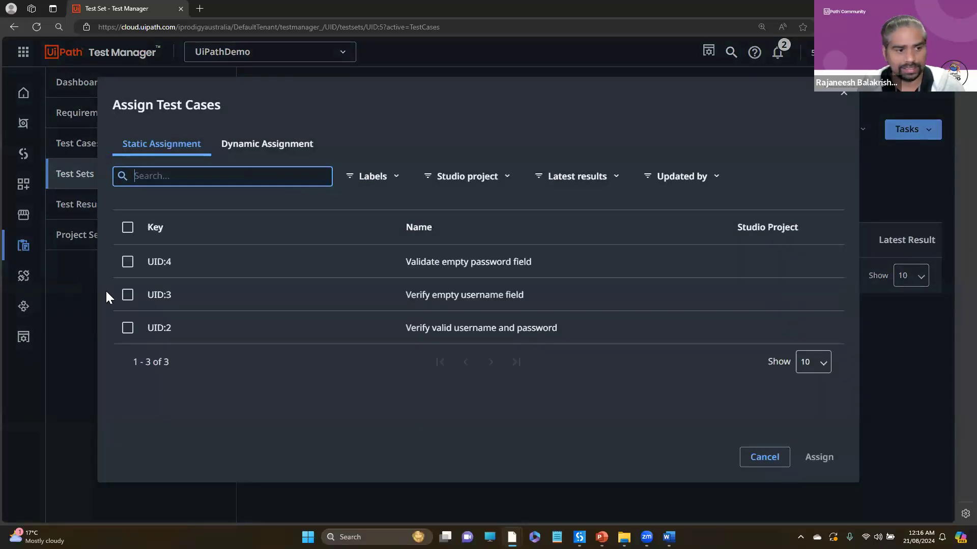
{"action": "left_click", "coordinate": [128, 327]}
{"action": "left_click", "coordinate": [128, 254]}
{"action": "left_click", "coordinate": [128, 221]}
{"action": "left_click", "coordinate": [824, 454]}
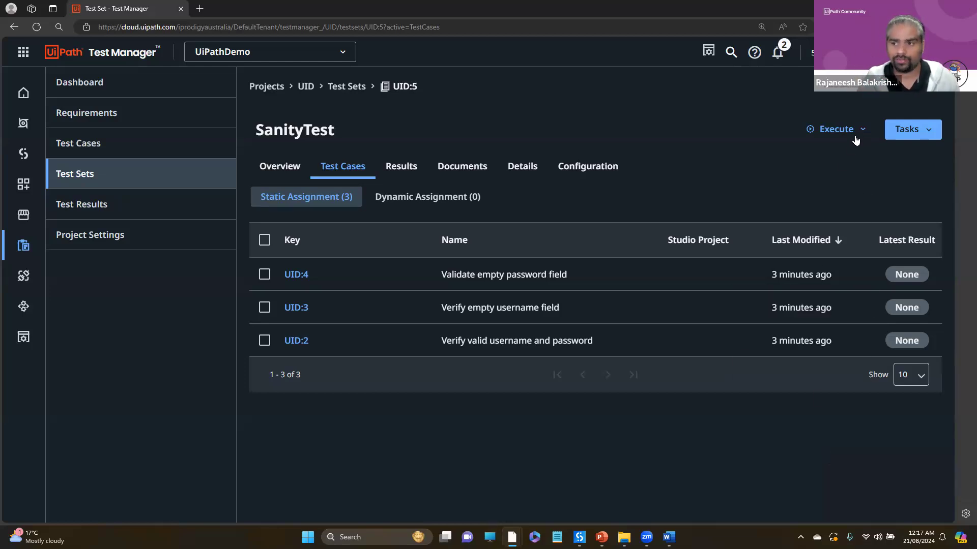
- Examine the execution options of the SanityTest test set and open the project's test results
{"action": "left_click", "coordinate": [834, 129]}
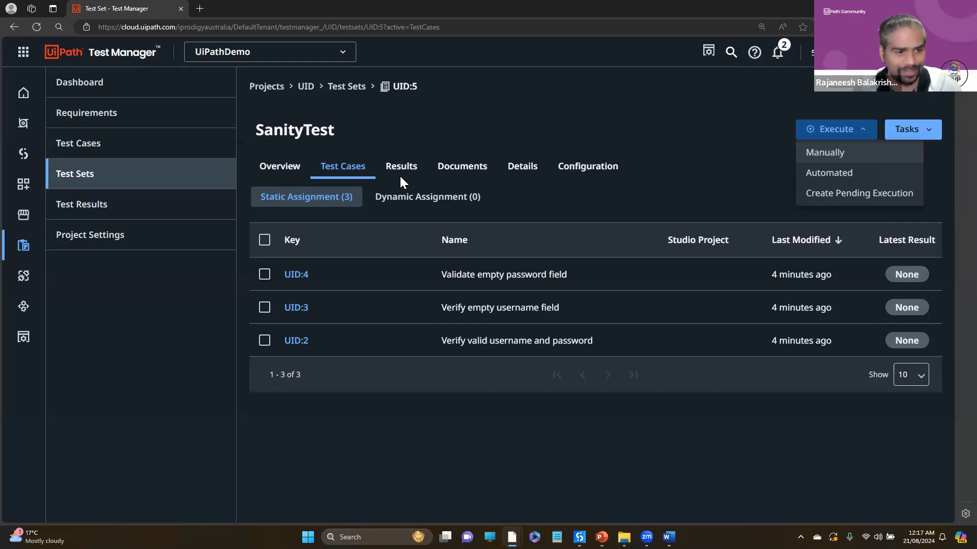
{"action": "left_click", "coordinate": [448, 170]}
{"action": "left_click", "coordinate": [658, 169]}
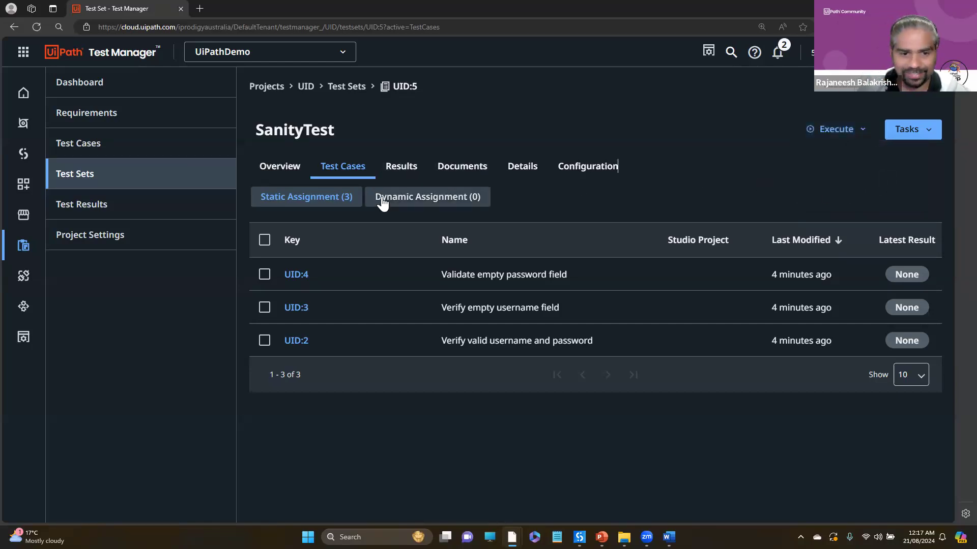
{"action": "left_click", "coordinate": [68, 206]}
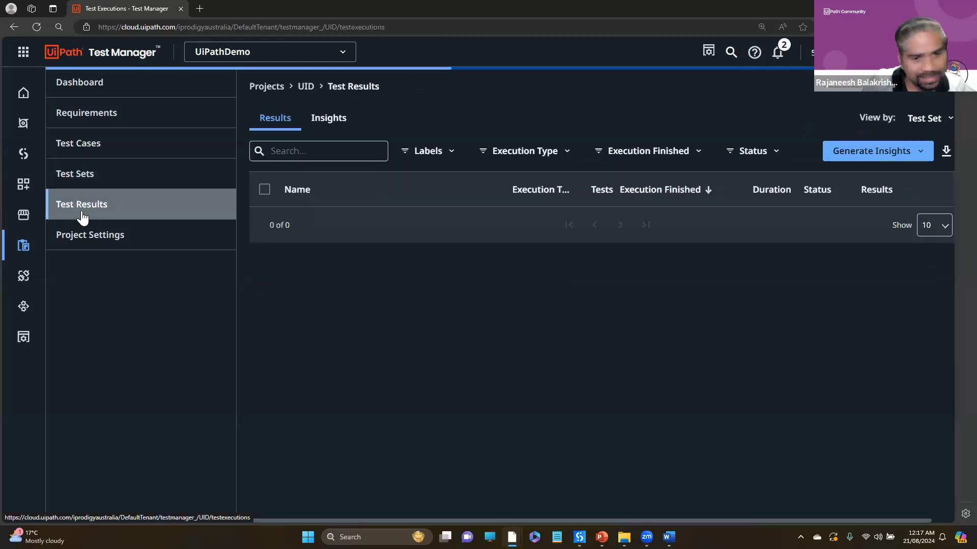
- Review the project's lists of test cases, test sets and requirements
{"action": "left_click", "coordinate": [132, 187]}
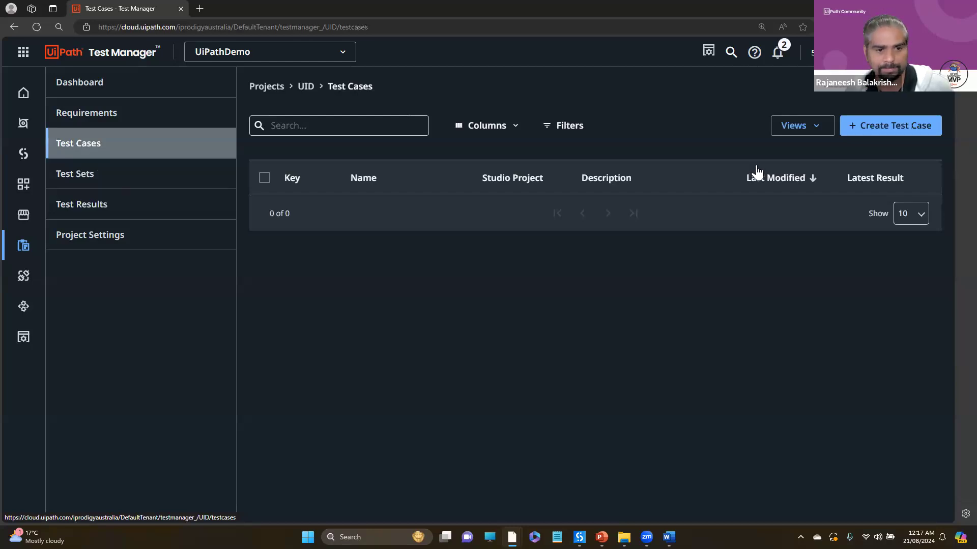
{"action": "left_click", "coordinate": [133, 176]}
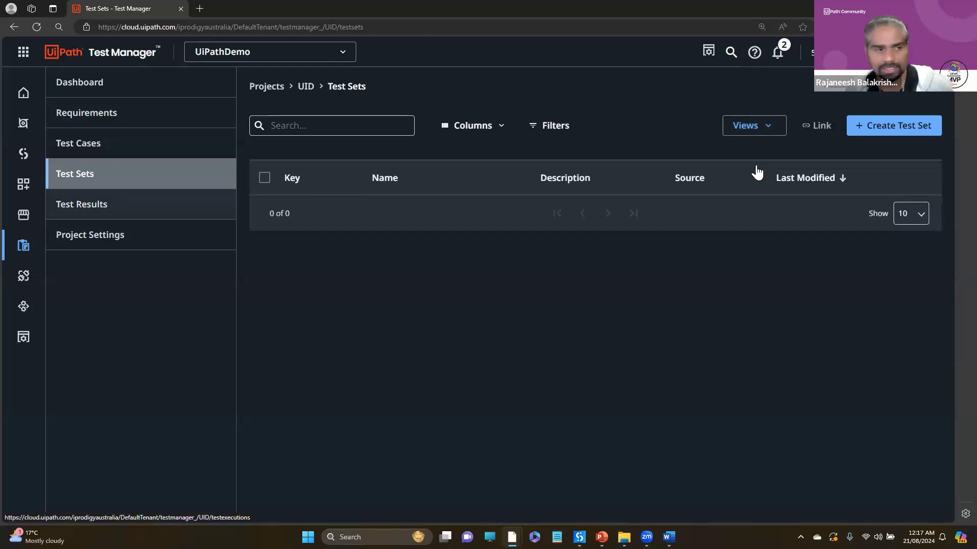
{"action": "left_click", "coordinate": [117, 145]}
{"action": "left_click", "coordinate": [99, 115]}
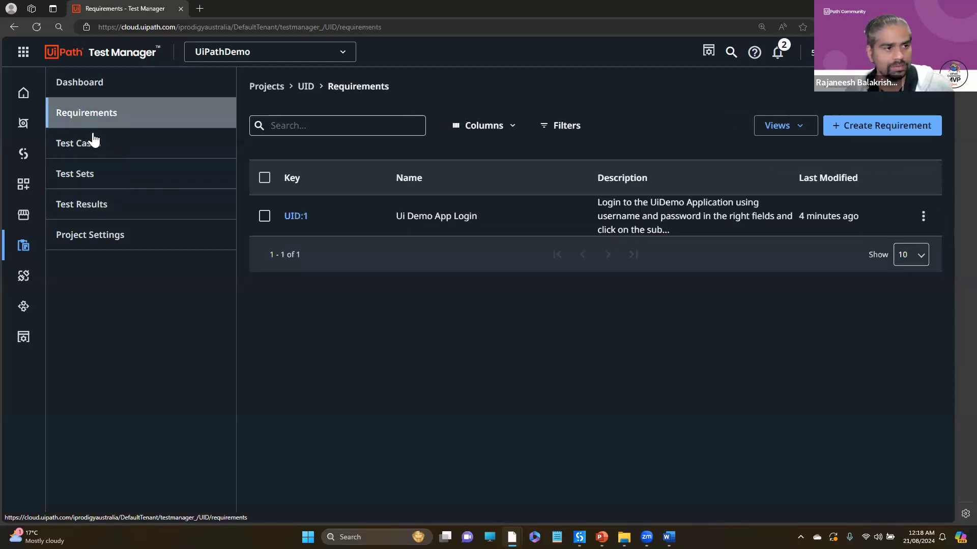
{"action": "left_click", "coordinate": [95, 162]}
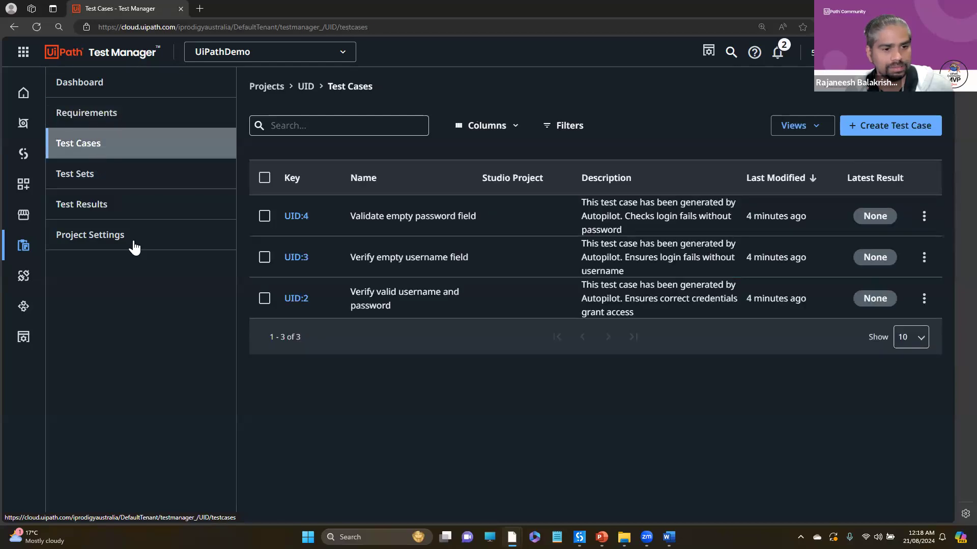
- Start a manual execution of the SanityTest test set
{"action": "left_click", "coordinate": [94, 181]}
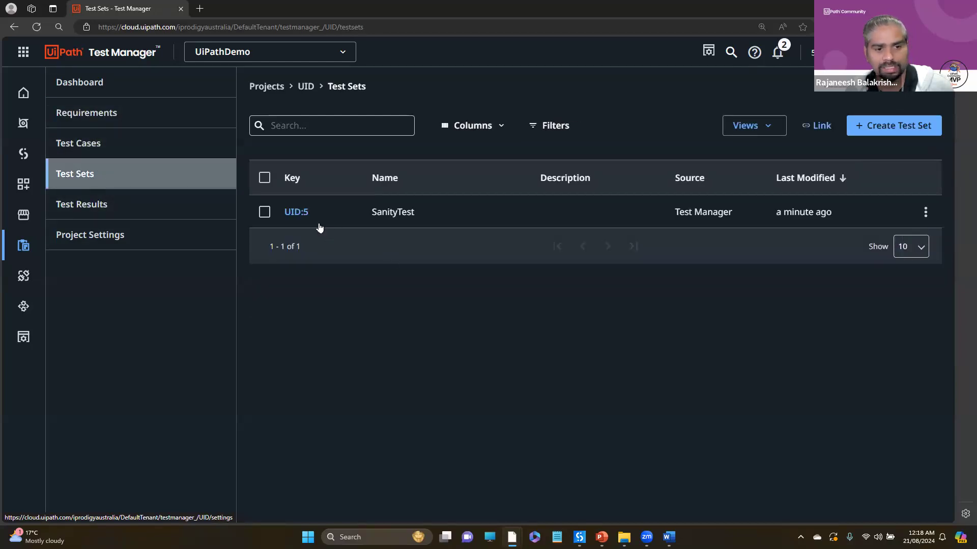
{"action": "left_click", "coordinate": [913, 210]}
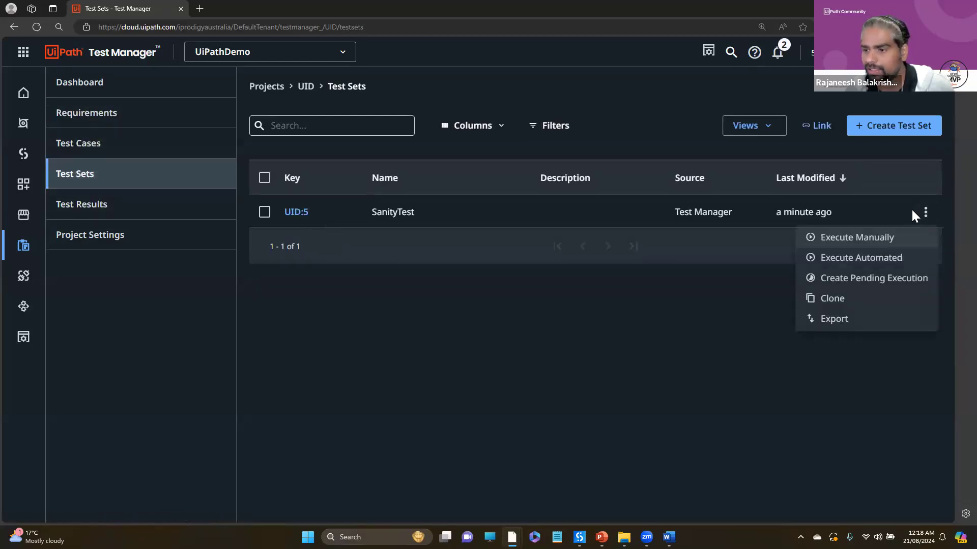
{"action": "left_click", "coordinate": [859, 238]}
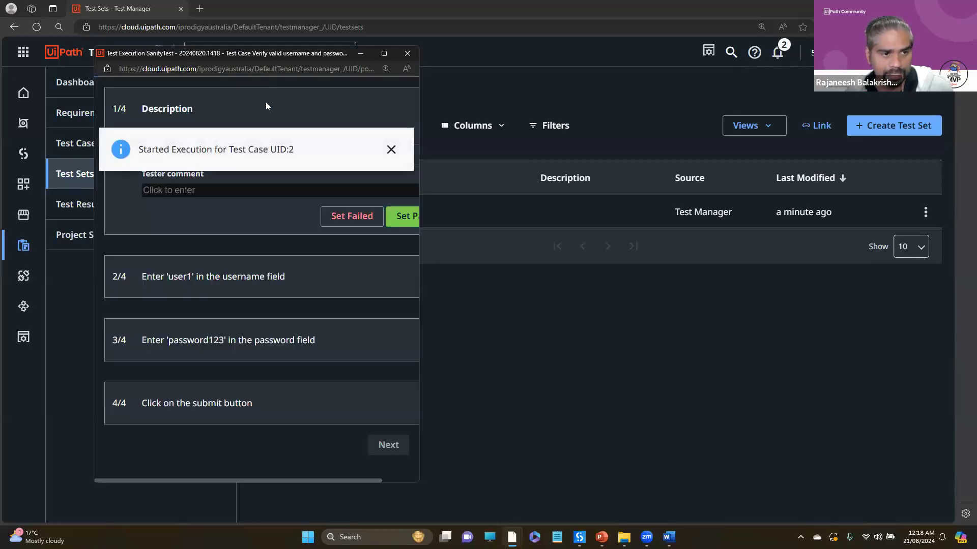
- Set the first three steps of the valid username and password test to passed, the submit step to failed, and continue to the following test case
{"action": "left_click", "coordinate": [403, 220]}
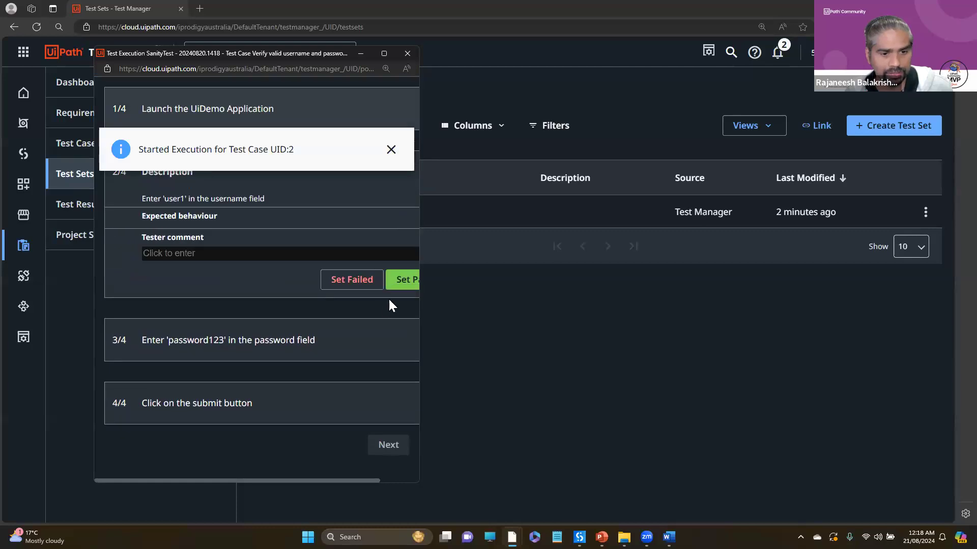
{"action": "left_click", "coordinate": [403, 279]}
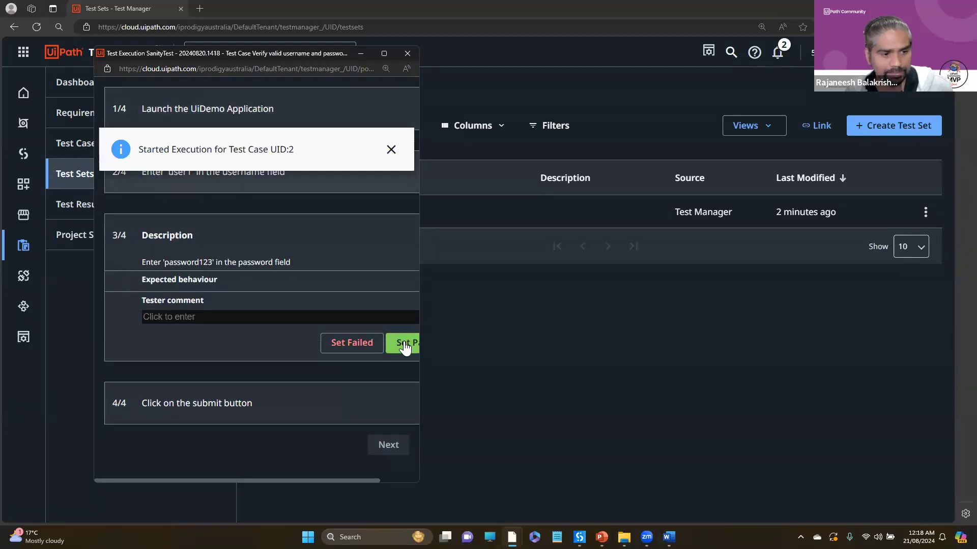
{"action": "left_click", "coordinate": [406, 341]}
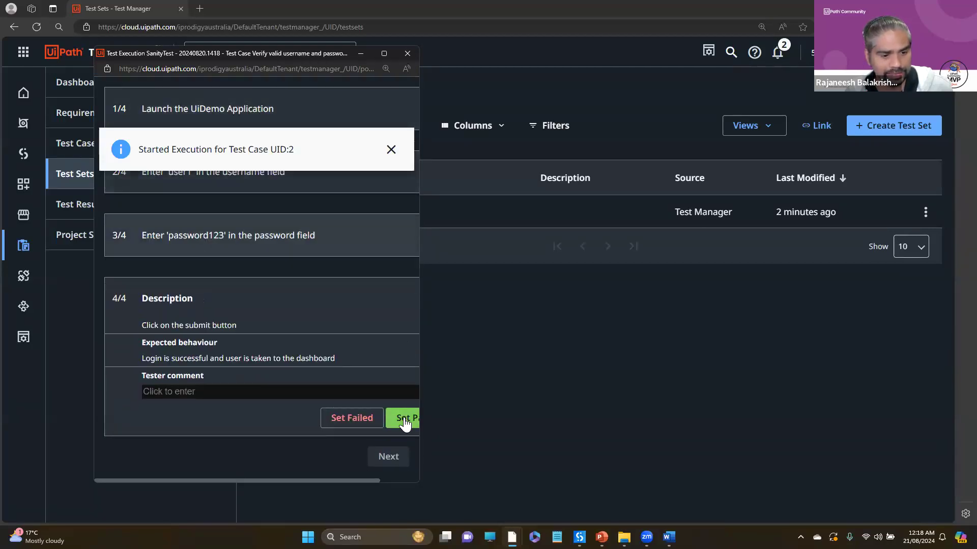
{"action": "left_click", "coordinate": [370, 420]}
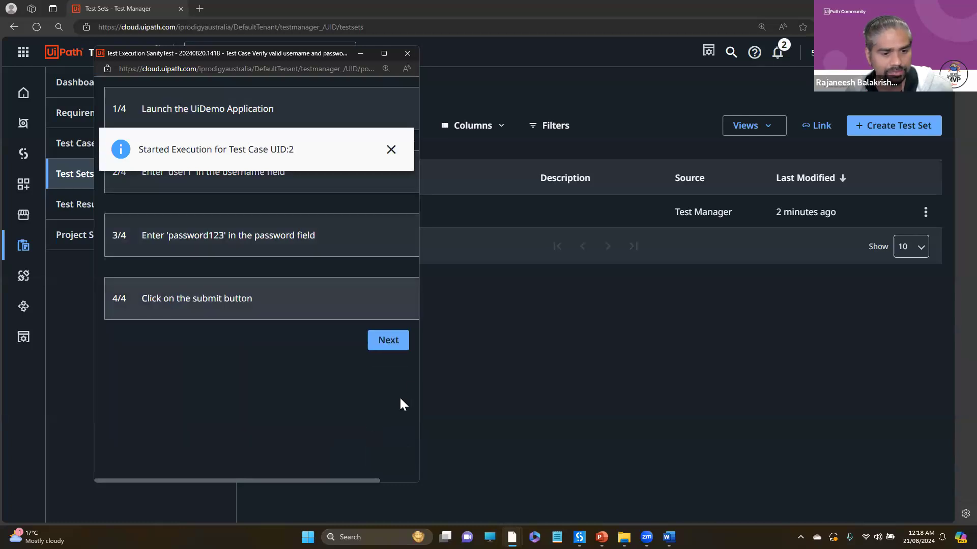
{"action": "left_click", "coordinate": [393, 345]}
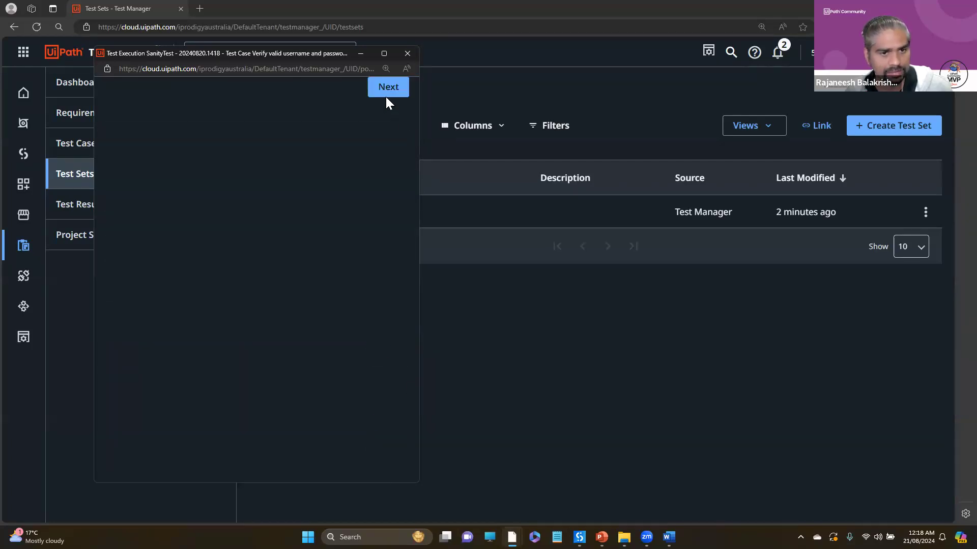
{"action": "left_click", "coordinate": [386, 97]}
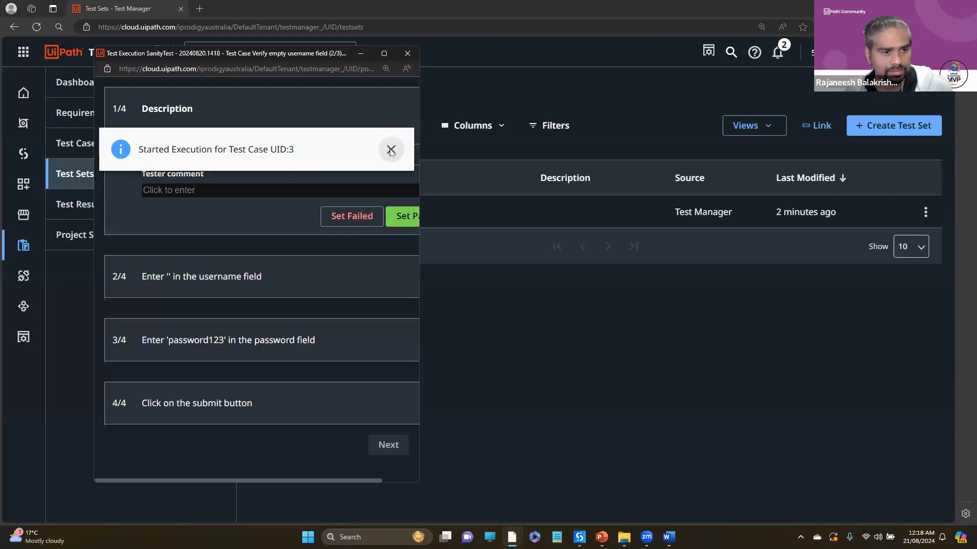
- Set all four steps of the Verify empty username field test to passed and continue to the following test case
{"action": "left_click", "coordinate": [391, 149]}
{"action": "left_click", "coordinate": [403, 218]}
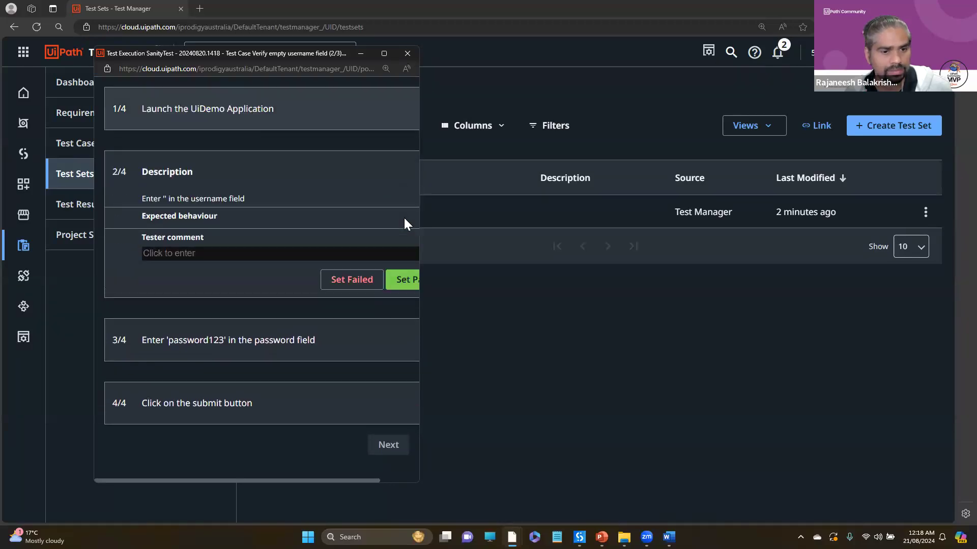
{"action": "left_click", "coordinate": [405, 280]}
{"action": "left_click", "coordinate": [403, 355]}
{"action": "left_click", "coordinate": [399, 423]}
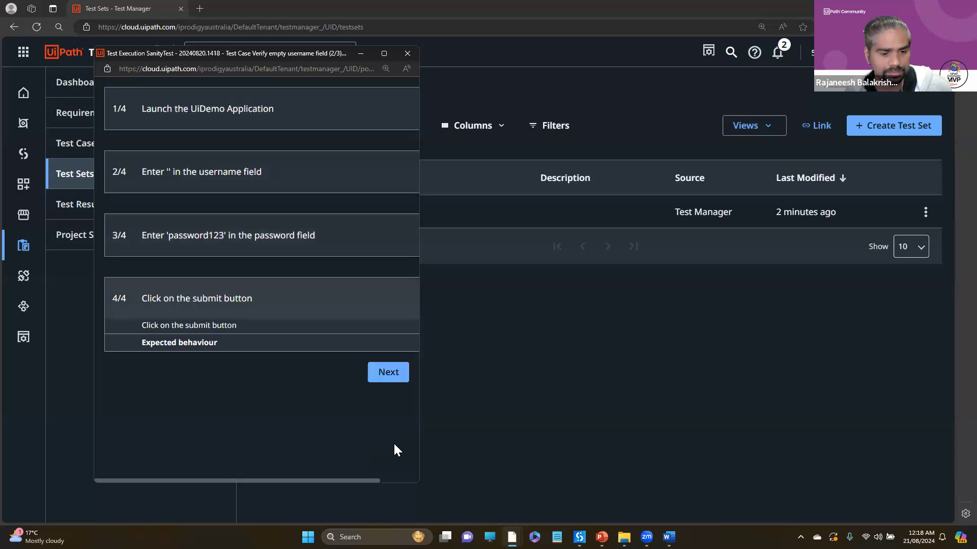
{"action": "left_click", "coordinate": [392, 344]}
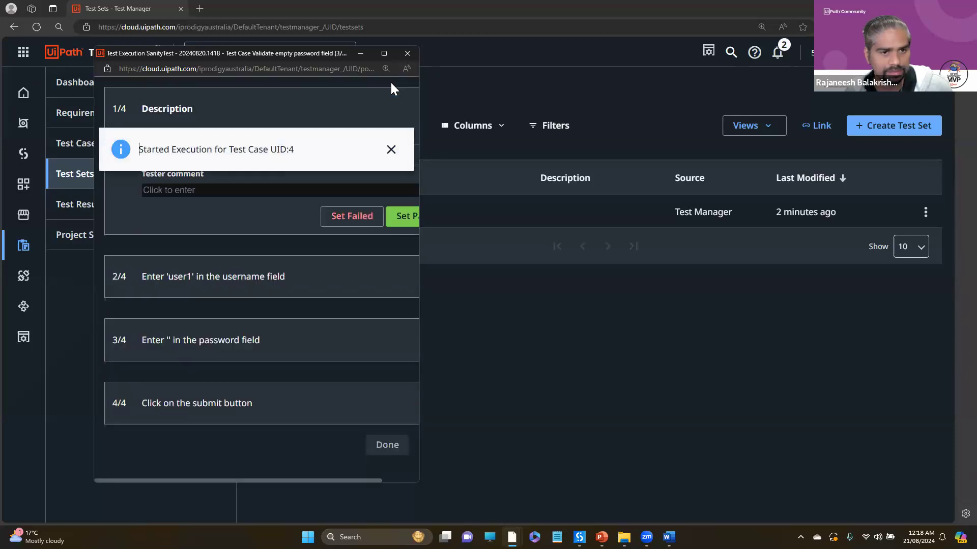
- Set all four steps of the Validate empty password field test to passed and finish the manual execution
{"action": "left_click", "coordinate": [393, 148]}
{"action": "left_click", "coordinate": [396, 217]}
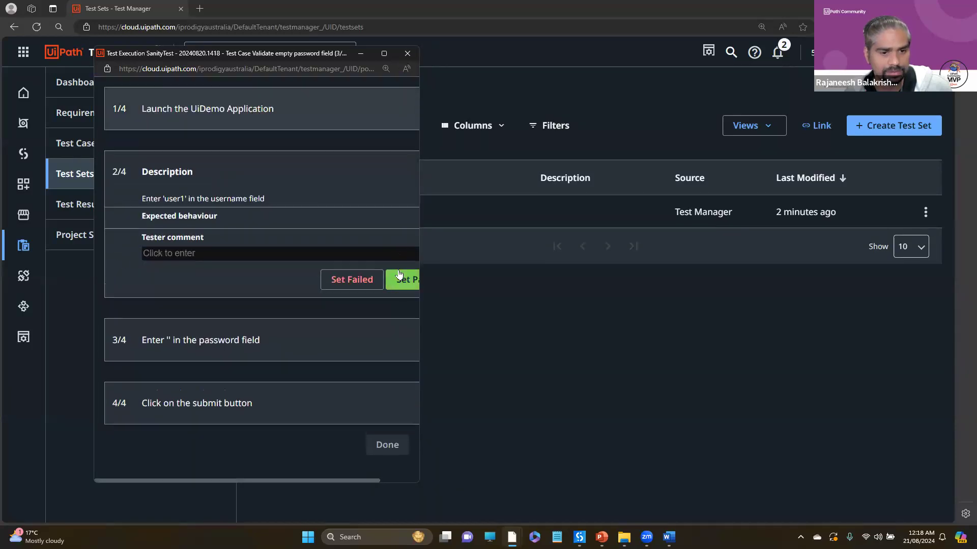
{"action": "left_click", "coordinate": [401, 278]}
{"action": "left_click", "coordinate": [403, 345]}
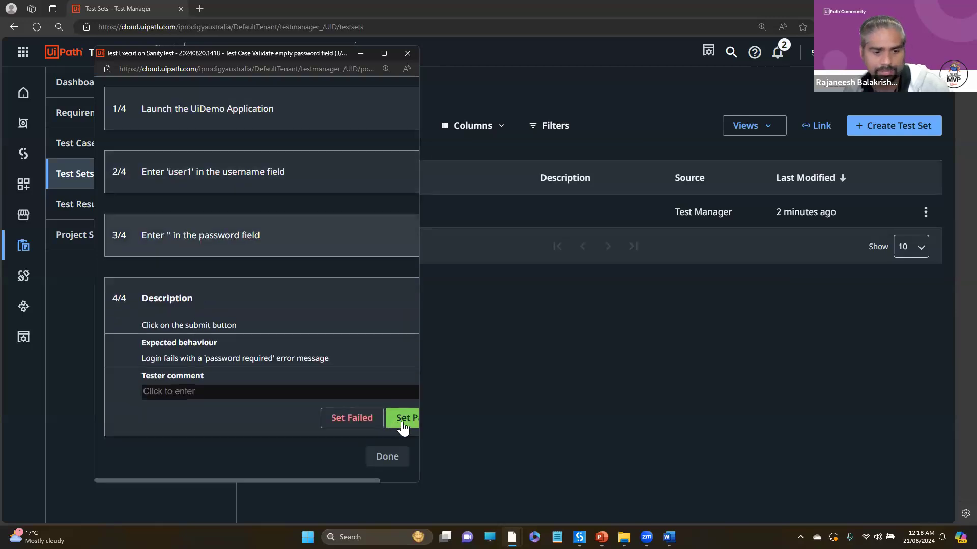
{"action": "left_click", "coordinate": [403, 428]}
{"action": "left_click", "coordinate": [395, 336]}
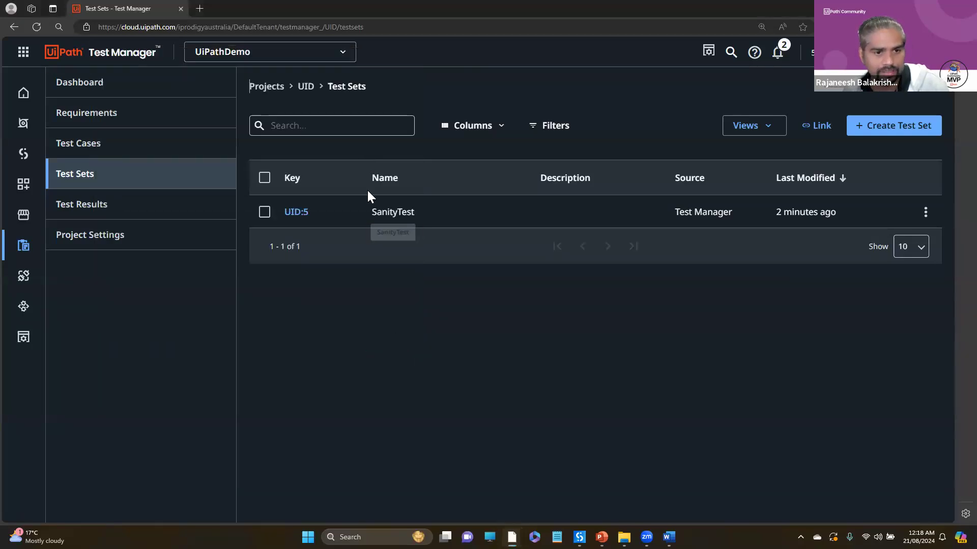
- Examine the SanityTest execution in the test results and on the project dashboard, including the attachments, coverage and latest results
{"action": "left_click", "coordinate": [94, 211]}
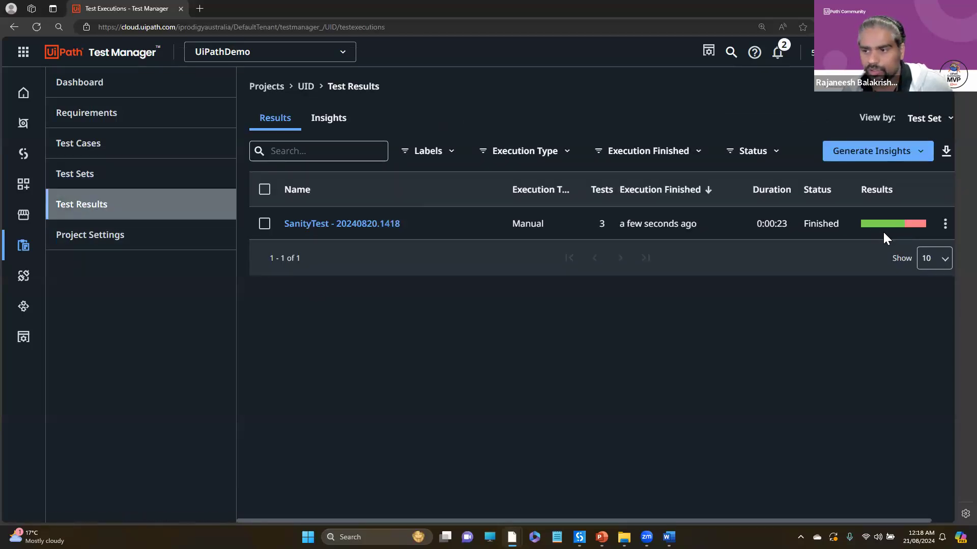
{"action": "left_click", "coordinate": [84, 91]}
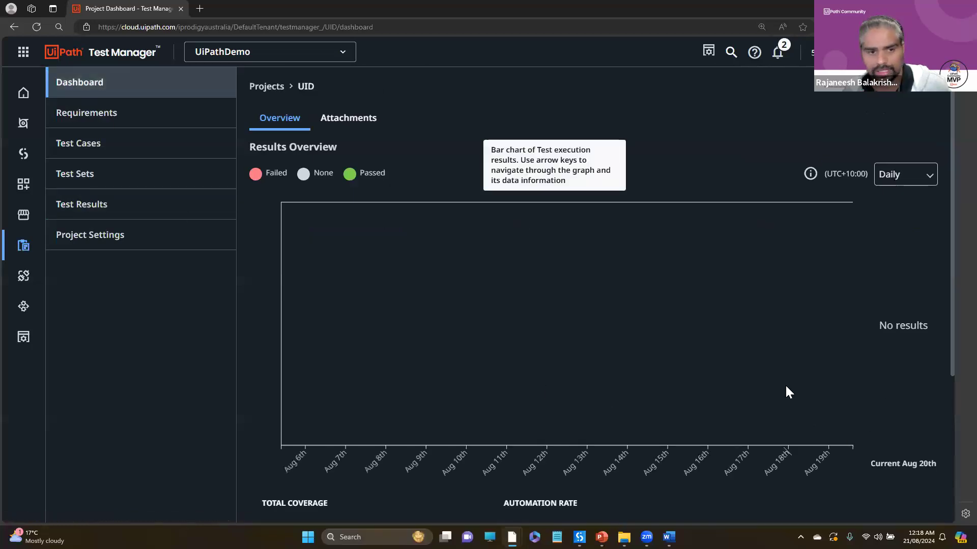
{"action": "left_click", "coordinate": [331, 122]}
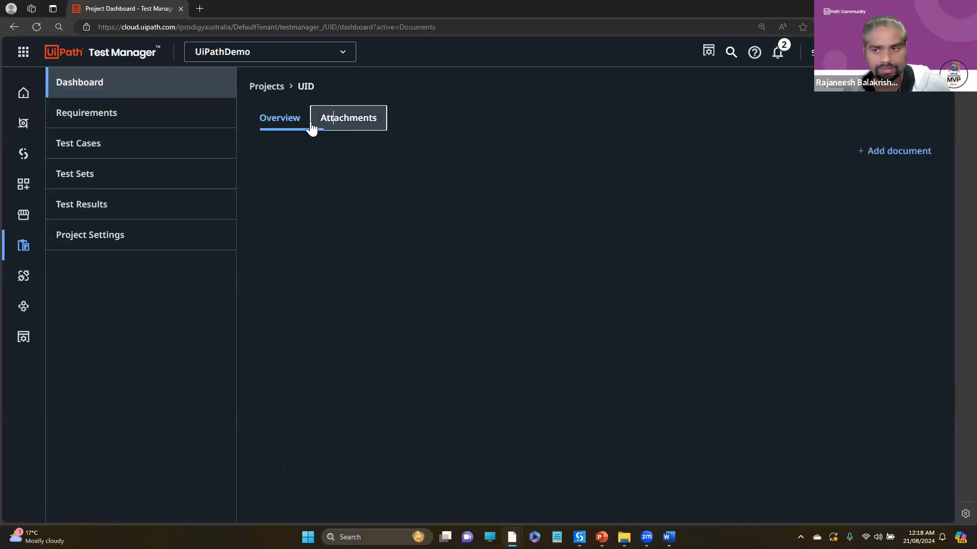
{"action": "left_click", "coordinate": [291, 128]}
{"action": "scroll", "coordinate": [693, 394], "scroll_direction": "down", "scroll_amount": 4}
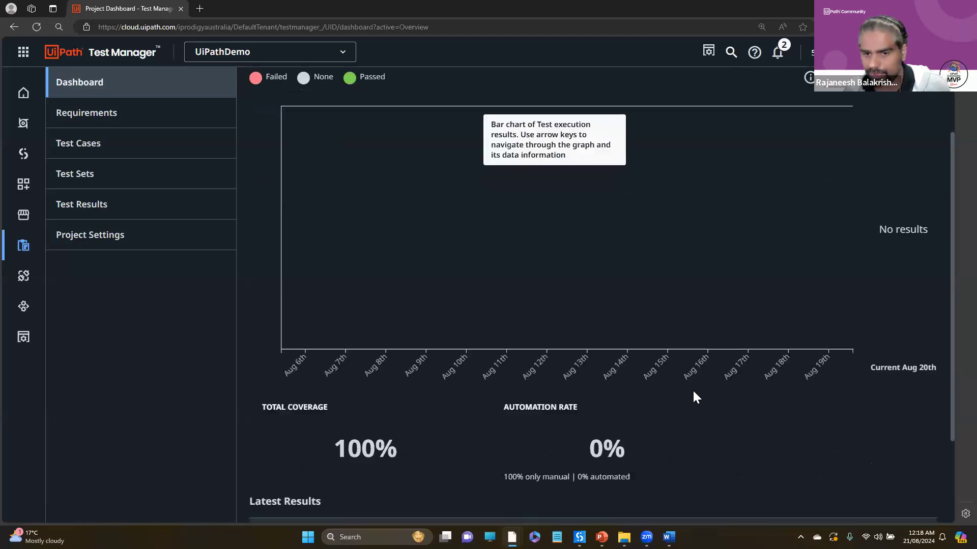
{"action": "scroll", "coordinate": [694, 393], "scroll_direction": "up", "scroll_amount": 3}
{"action": "scroll", "coordinate": [694, 393], "scroll_direction": "down", "scroll_amount": 3}
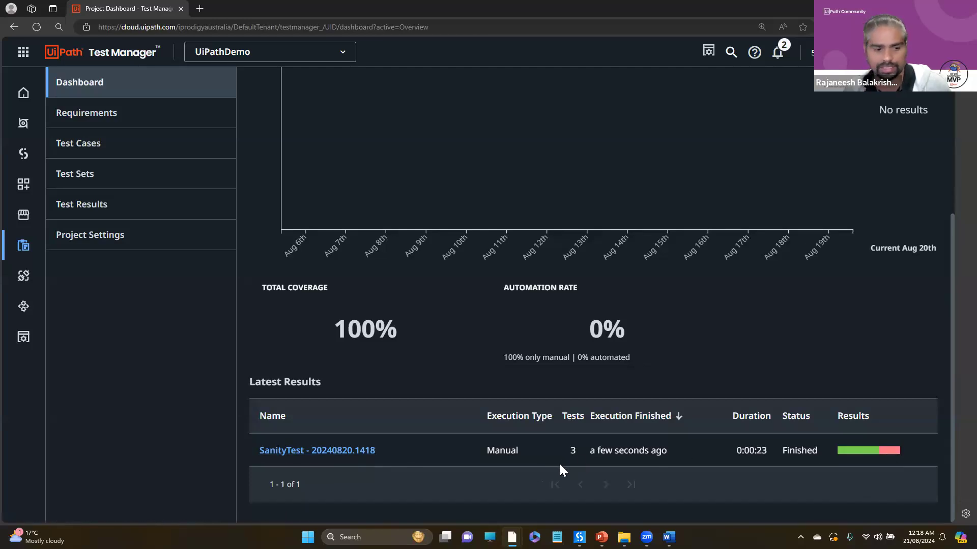
- Check the latest results of the test cases, revisit the test sets and open the project settings
{"action": "left_click", "coordinate": [91, 146]}
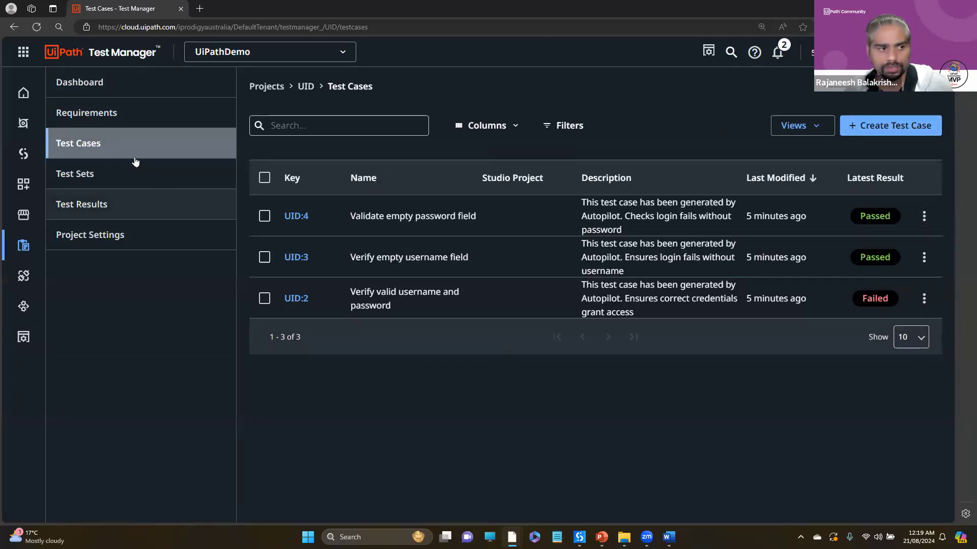
{"action": "left_click", "coordinate": [97, 181]}
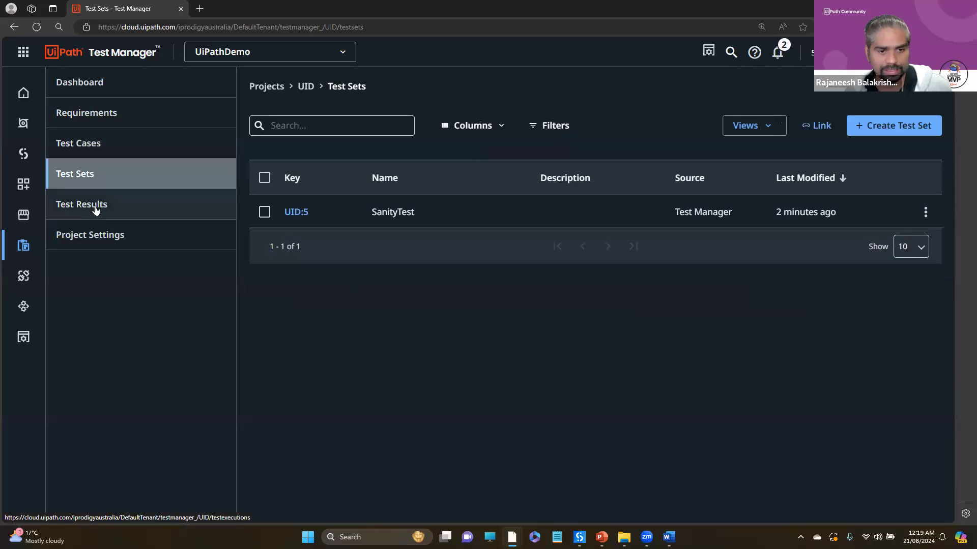
{"action": "left_click", "coordinate": [93, 121]}
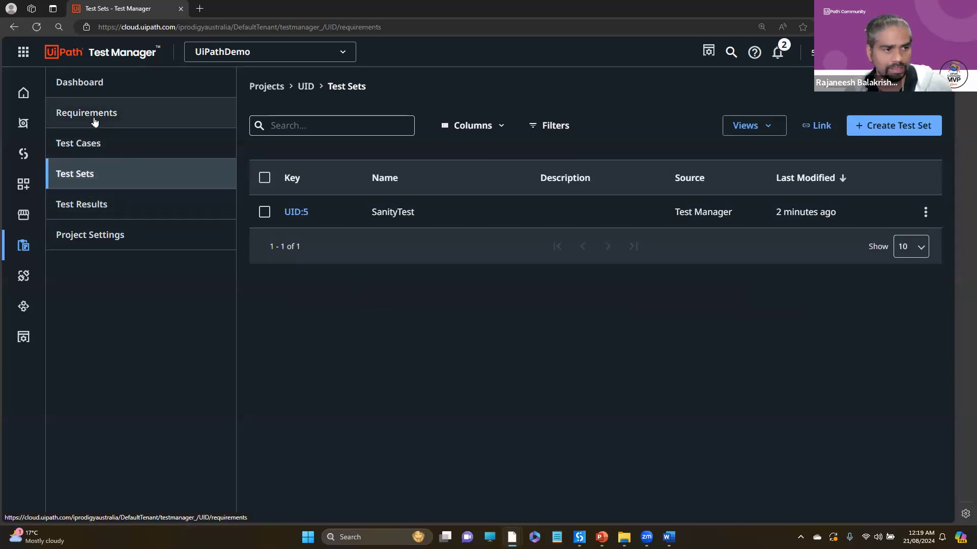
{"action": "right_click", "coordinate": [93, 121]}
{"action": "left_click", "coordinate": [87, 181]}
{"action": "left_click", "coordinate": [84, 235]}
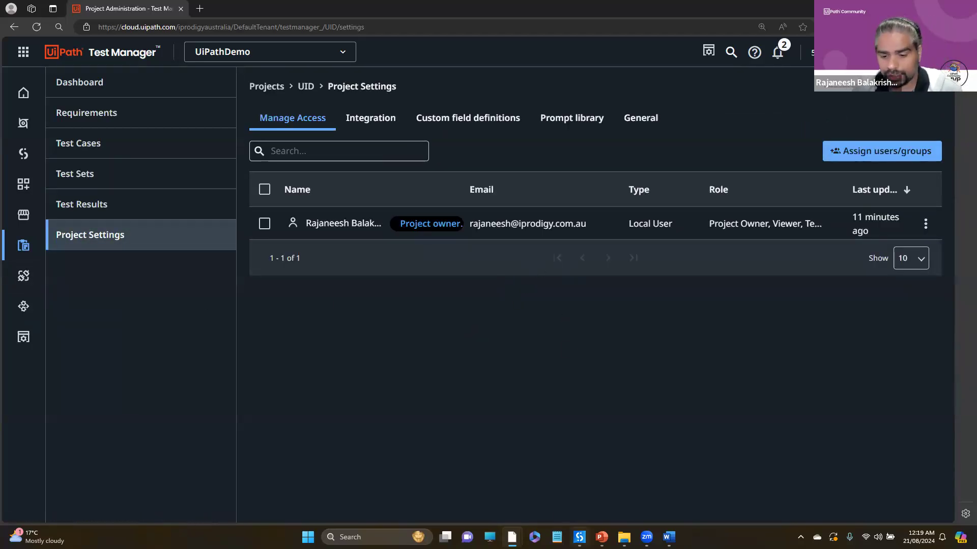
- Switch to the UiPathDemo project in UiPath Studio
{"action": "left_click", "coordinate": [579, 538]}
{"action": "left_click", "coordinate": [599, 478]}
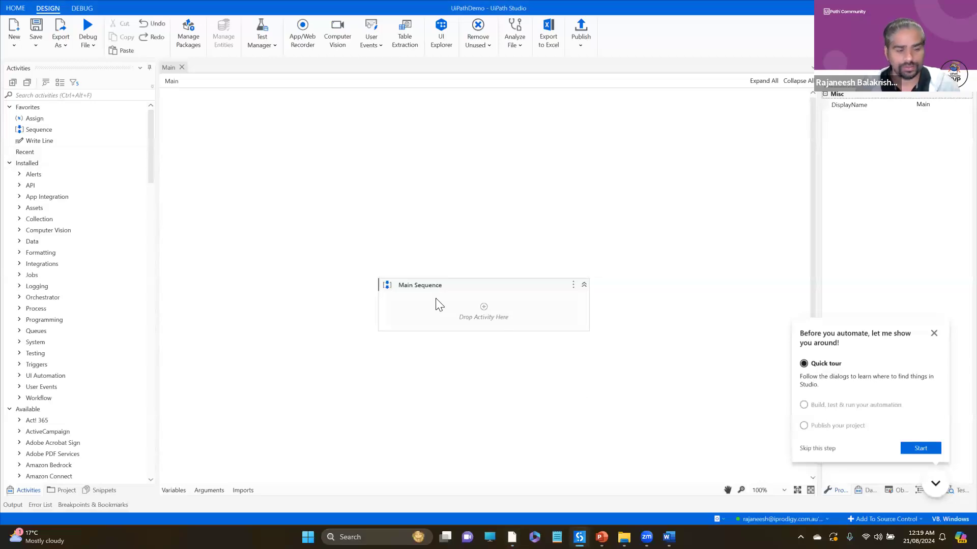
{"action": "left_click", "coordinate": [485, 314]}
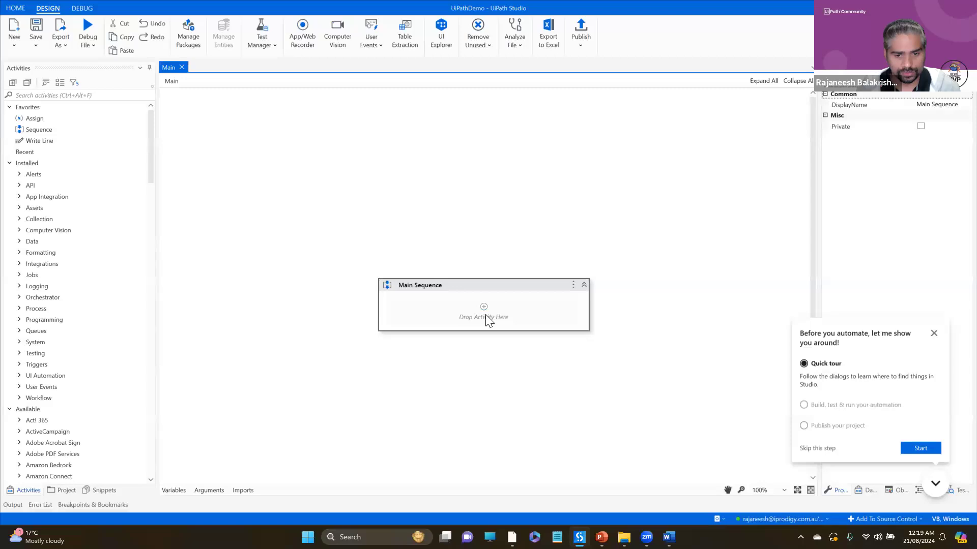
{"action": "left_click", "coordinate": [261, 316]}
- Start opening a local project and browse to the BlankProcess3 folder inside Demo2 in Downloads
{"action": "left_click", "coordinate": [16, 8]}
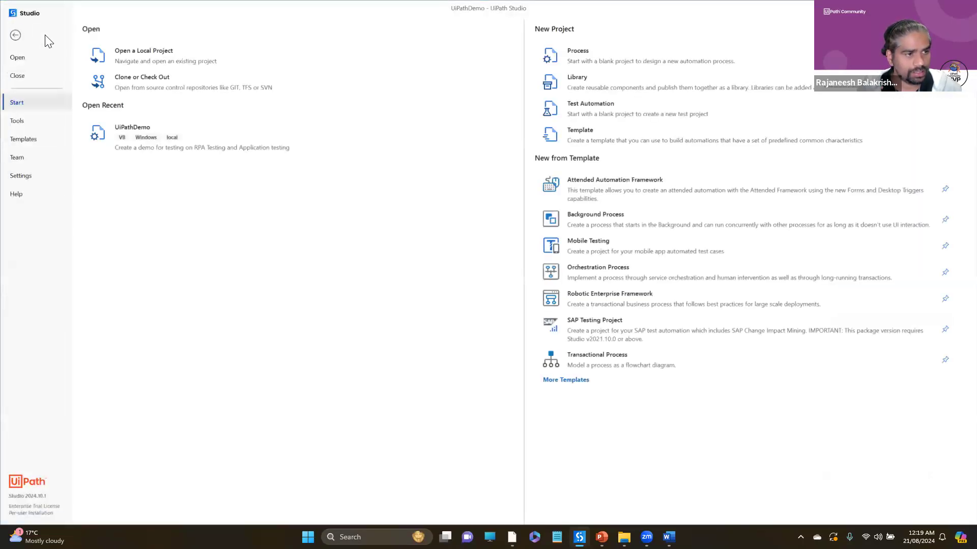
{"action": "left_click", "coordinate": [20, 62]}
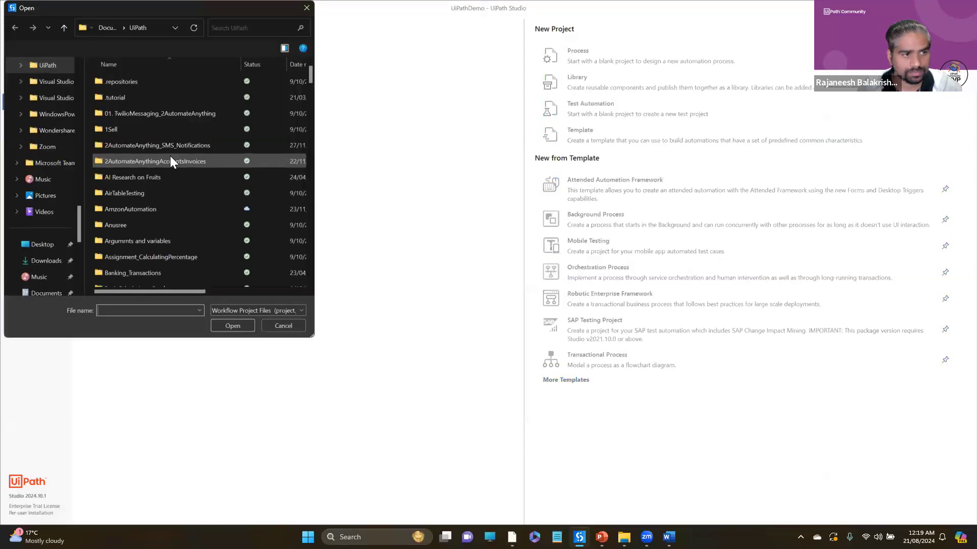
{"action": "left_click_drag", "start_coordinate": [80, 217], "coordinate": [70, 55]}
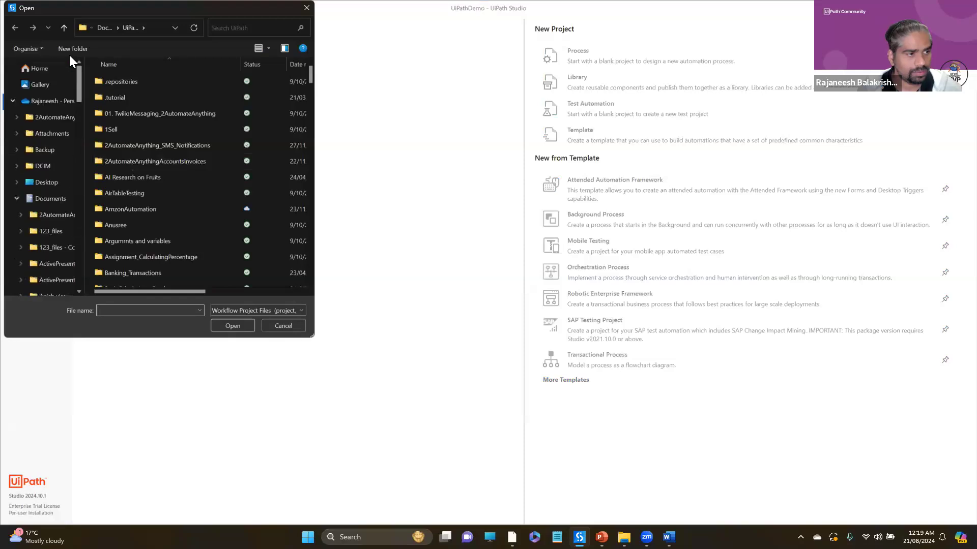
{"action": "left_click", "coordinate": [14, 200]}
{"action": "left_click", "coordinate": [60, 196]}
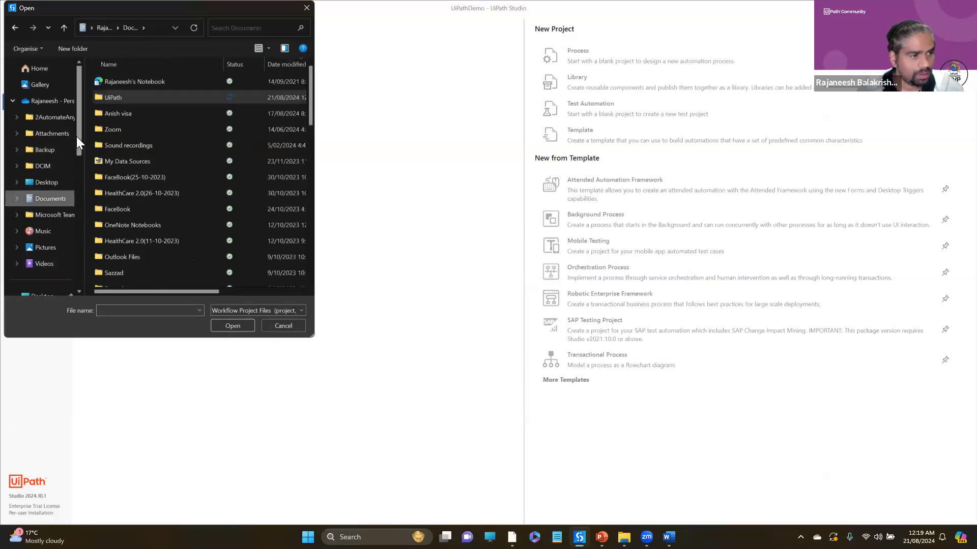
{"action": "scroll", "coordinate": [78, 166], "scroll_direction": "down", "scroll_amount": 2}
{"action": "left_click", "coordinate": [51, 246]}
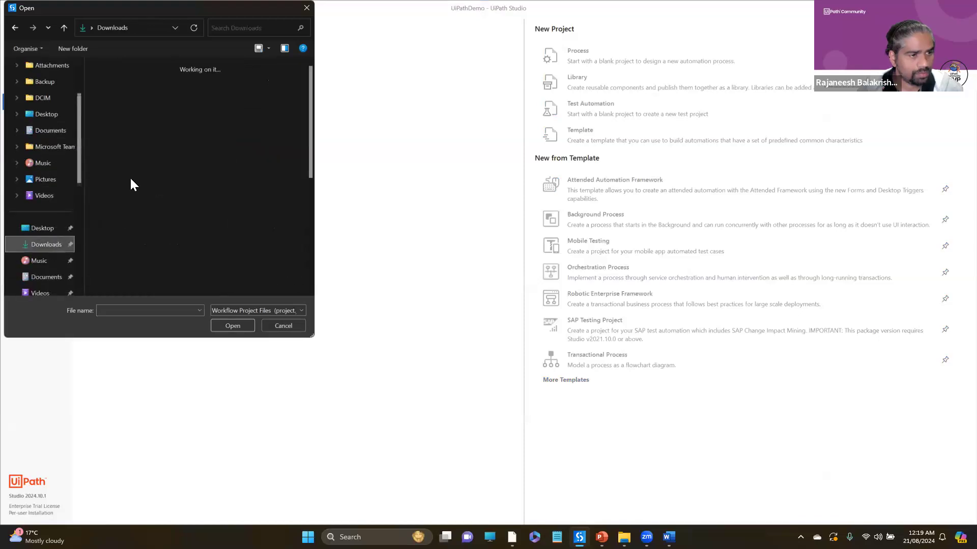
{"action": "double_click", "coordinate": [114, 94]}
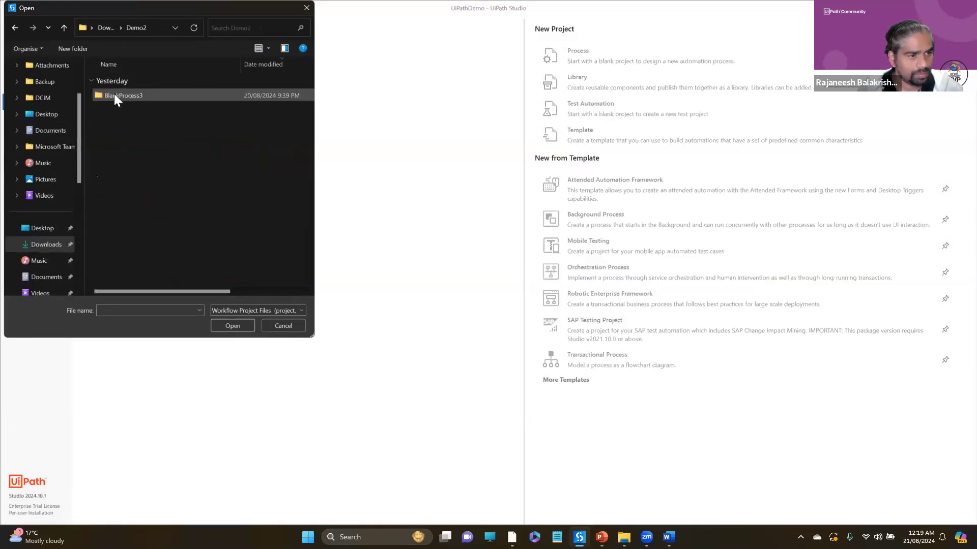
{"action": "double_click", "coordinate": [133, 97]}
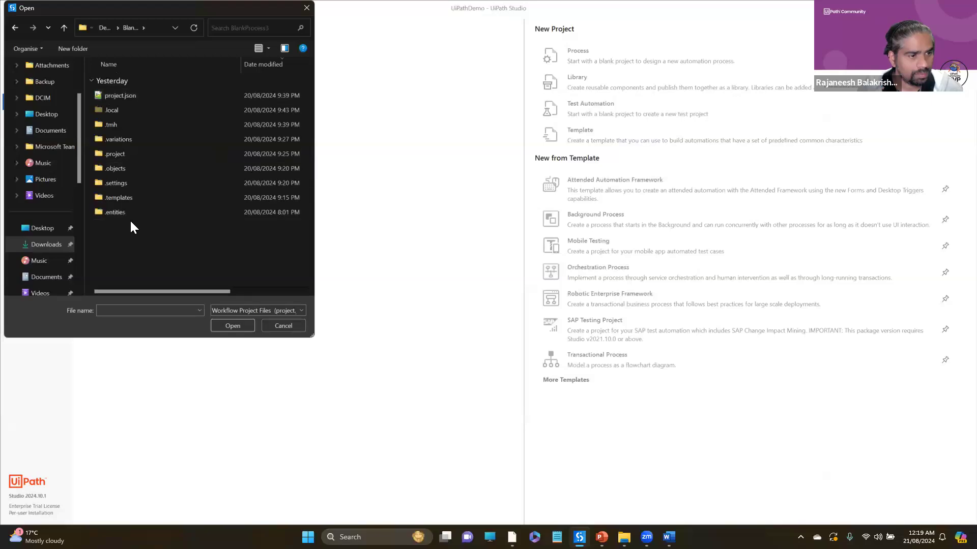
- Filter the BlankProcess3 folder to Workflow Files (*.xaml) and open Demo.xaml
{"action": "left_click", "coordinate": [274, 314]}
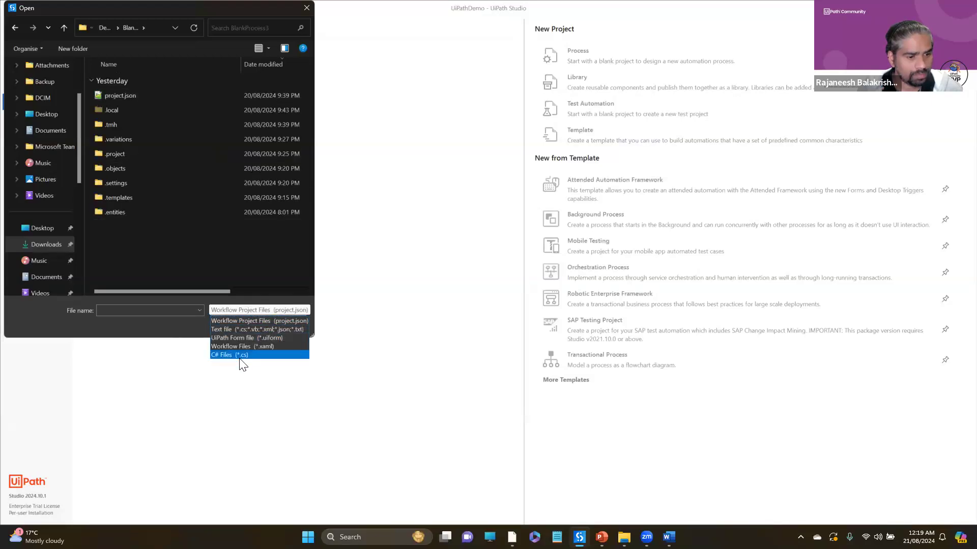
{"action": "left_click", "coordinate": [249, 323]}
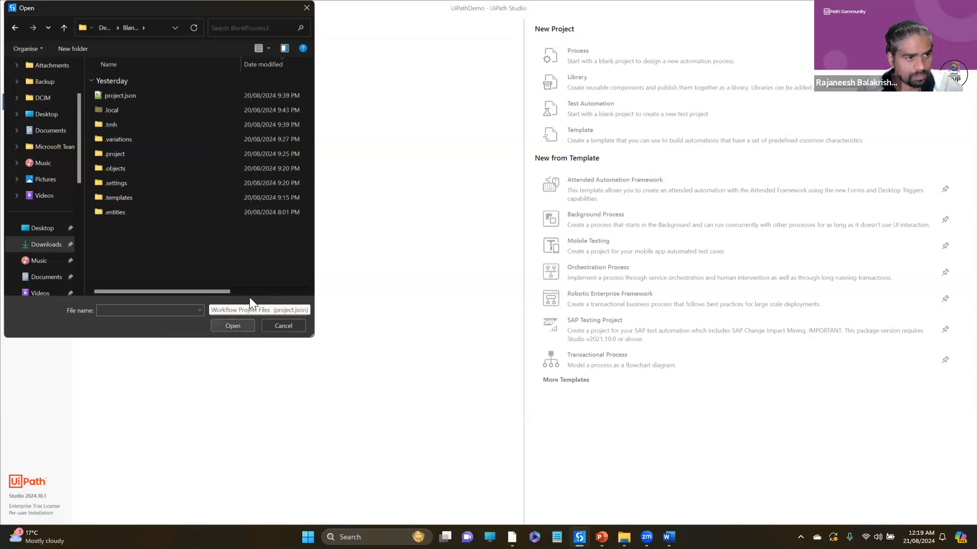
{"action": "left_click", "coordinate": [249, 311]}
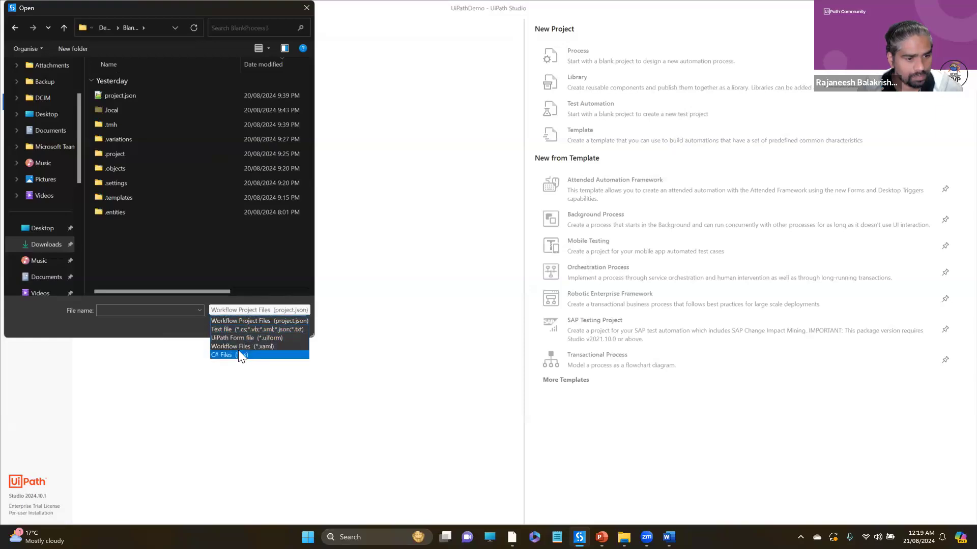
{"action": "left_click", "coordinate": [239, 347]}
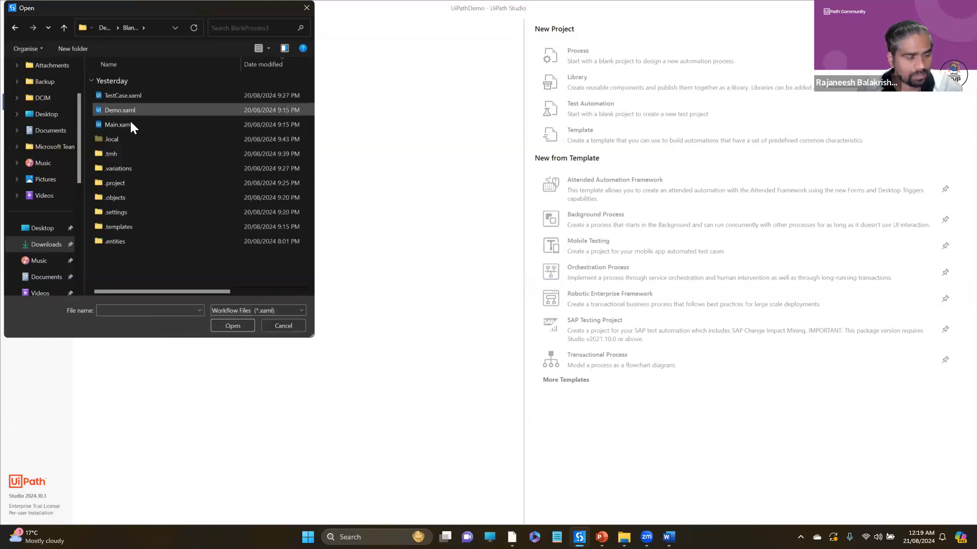
{"action": "double_click", "coordinate": [131, 109]}
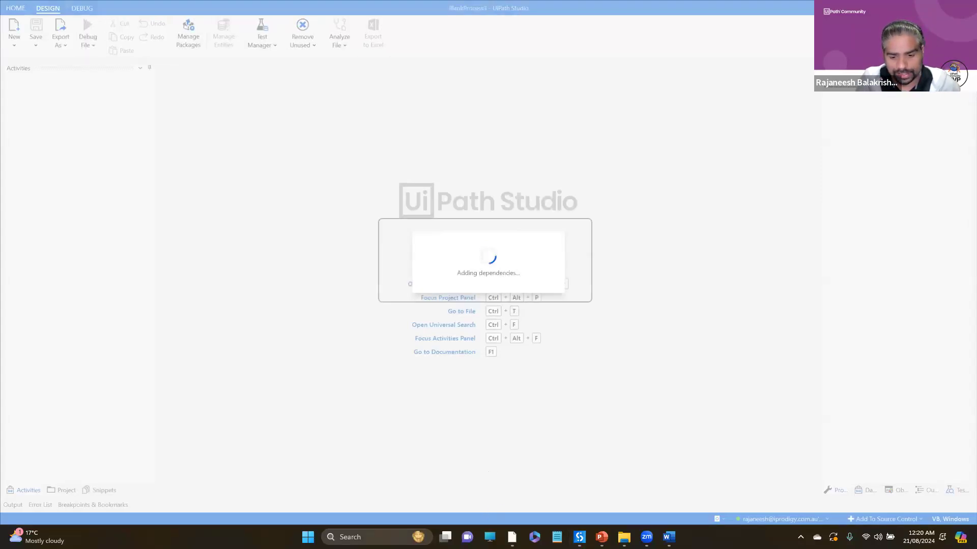
- Dismiss the Studio tutorial and open the main workflow of BlankProcess3
{"action": "left_click", "coordinate": [565, 291]}
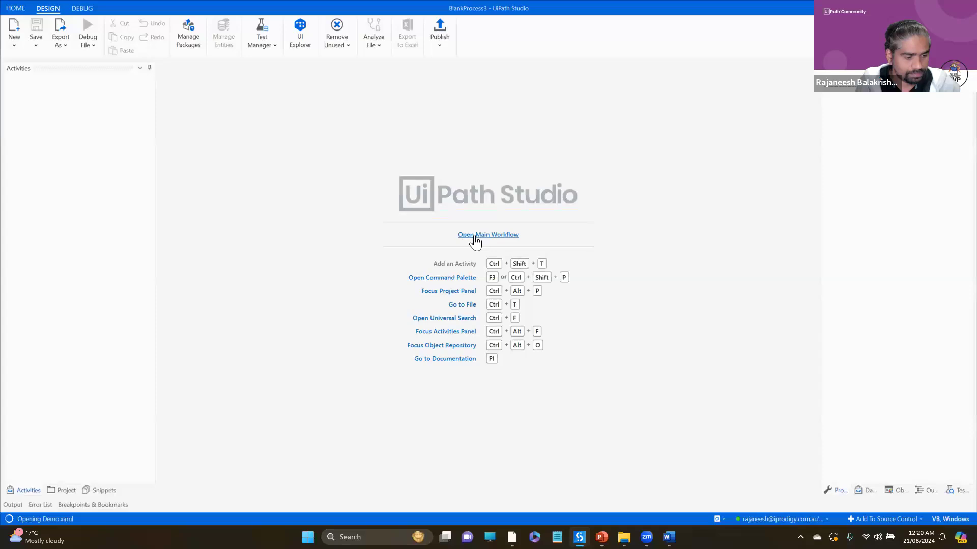
{"action": "left_click", "coordinate": [564, 292]}
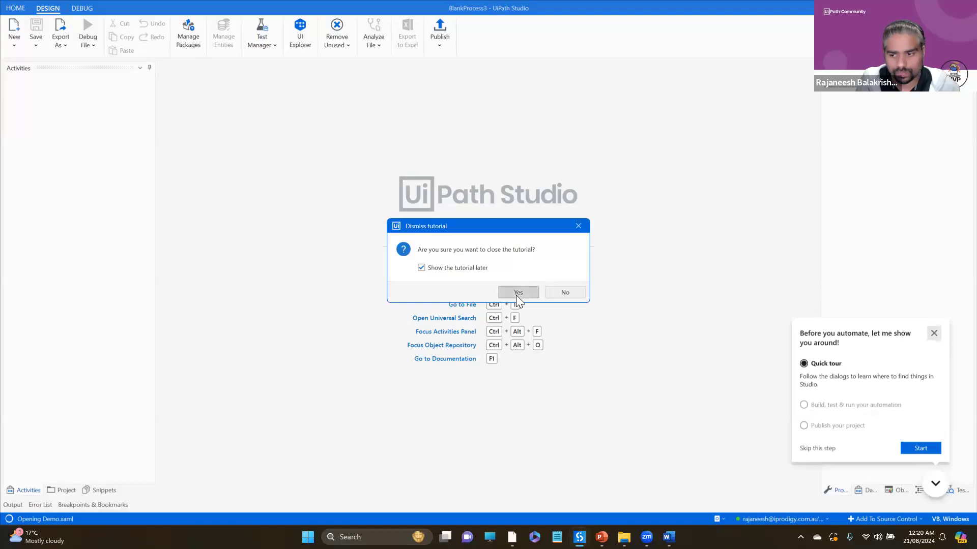
{"action": "left_click", "coordinate": [517, 293]}
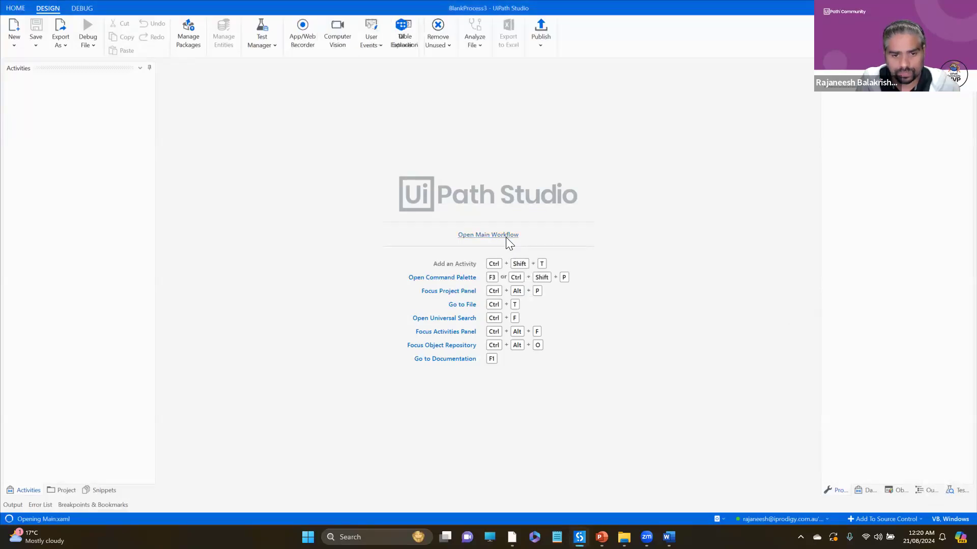
{"action": "left_click", "coordinate": [505, 237]}
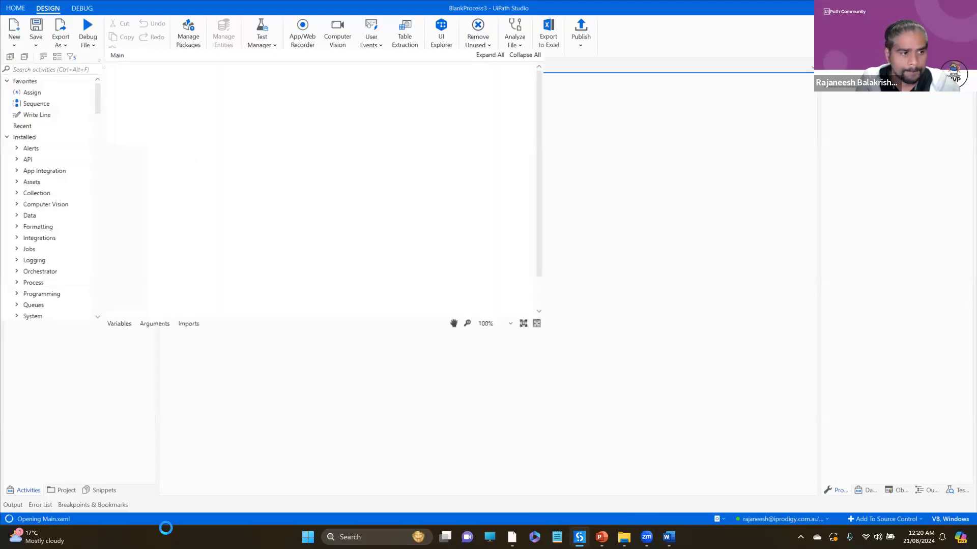
- Show the BlankProcess3 project files and look over Demo.xaml, Main.xaml and TestCase.xaml
{"action": "left_click", "coordinate": [62, 489]}
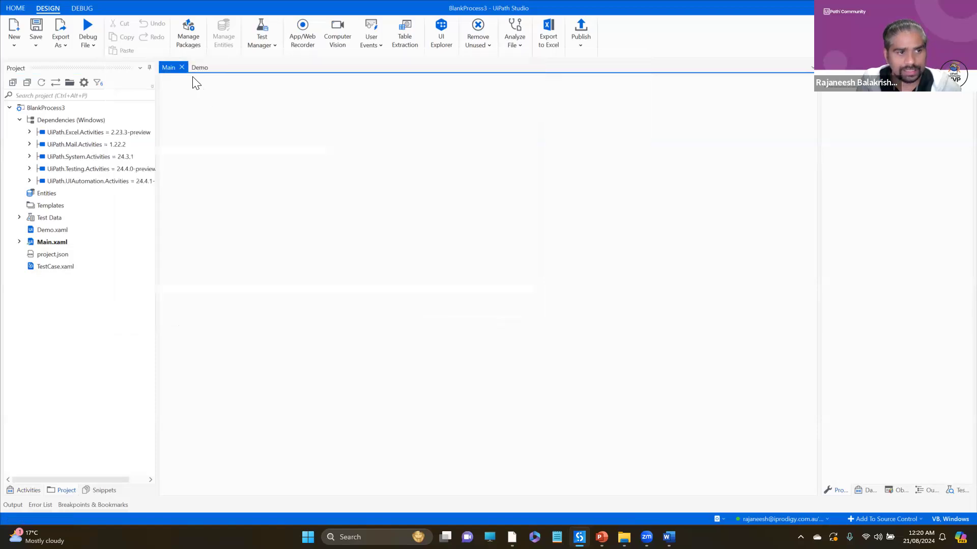
{"action": "left_click", "coordinate": [55, 231]}
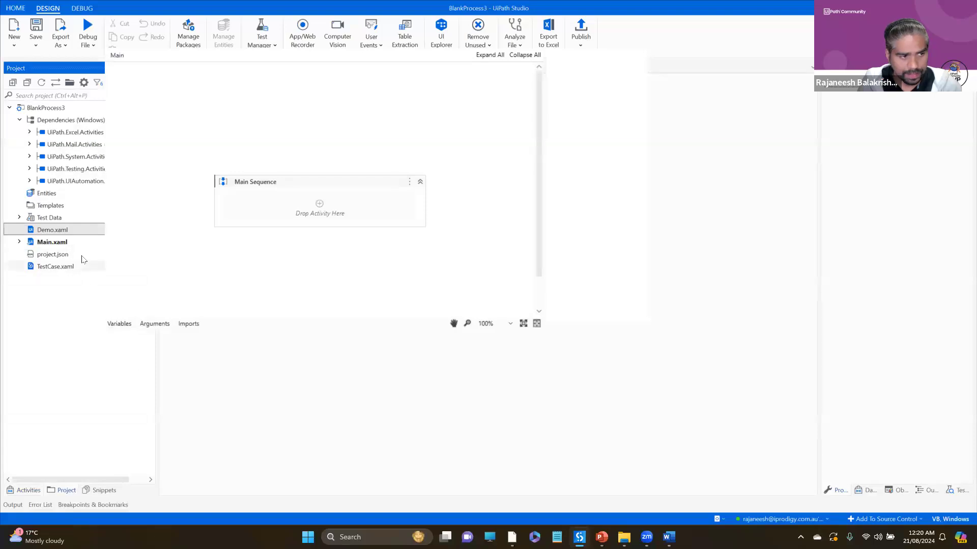
{"action": "left_click", "coordinate": [81, 242]}
{"action": "left_click", "coordinate": [51, 268]}
{"action": "left_click", "coordinate": [51, 242]}
{"action": "left_click", "coordinate": [61, 230]}
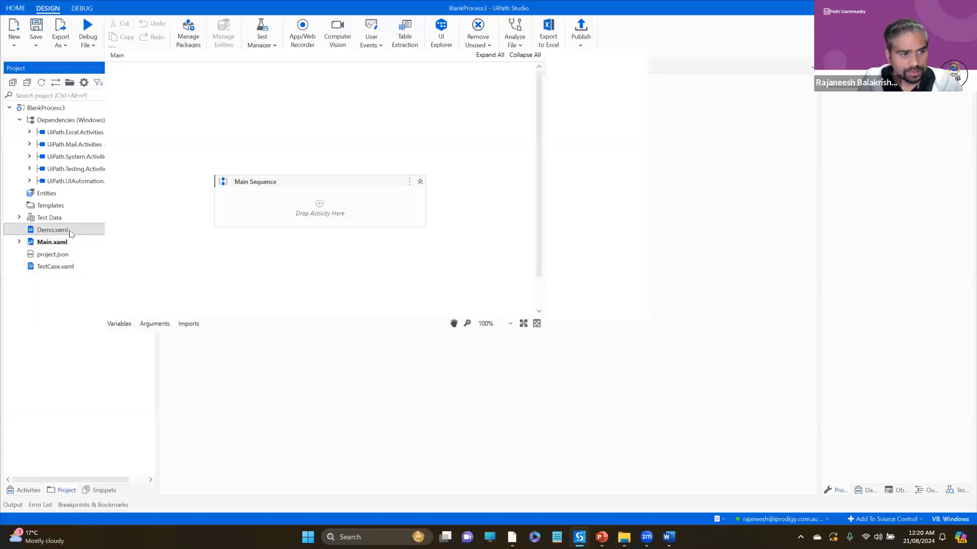
- Examine the actions available for Demo.xaml, including Create Test Case and Convert to Test Case
{"action": "right_click", "coordinate": [71, 234]}
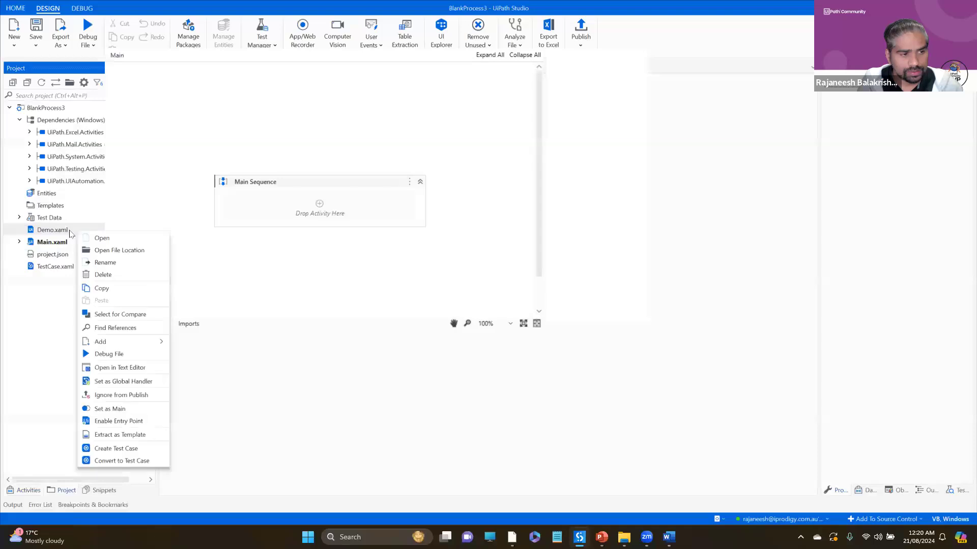
{"action": "left_click", "coordinate": [49, 317]}
{"action": "right_click", "coordinate": [56, 234]}
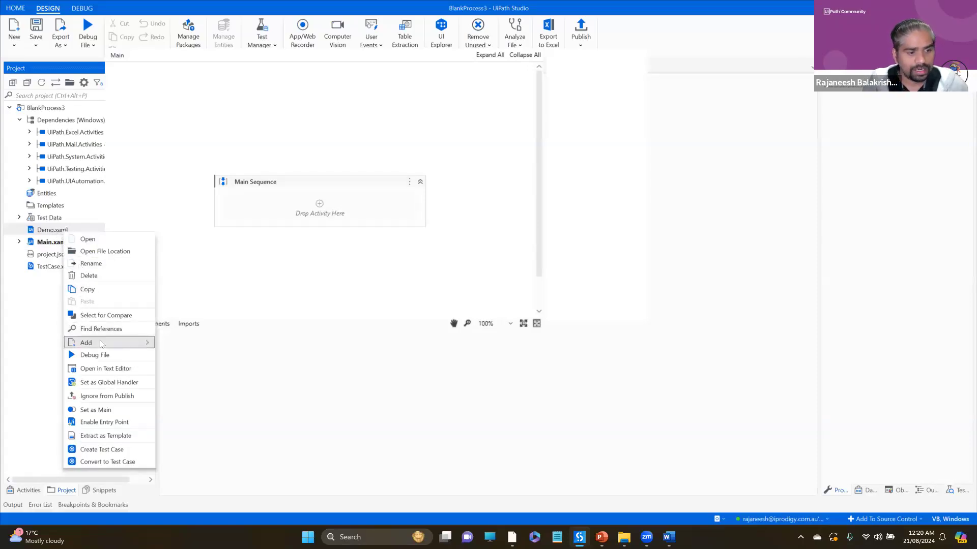
{"action": "mouse_move", "coordinate": [100, 344]}
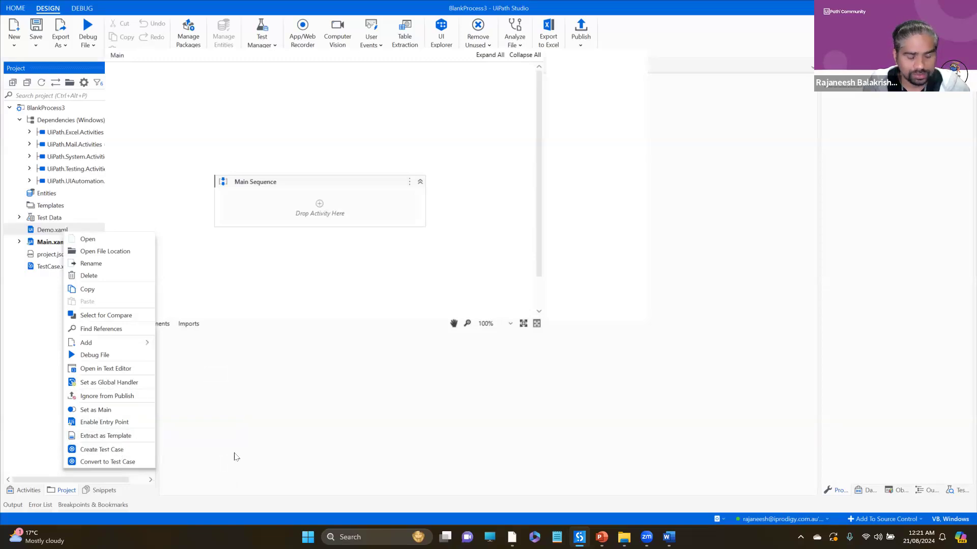
{"action": "left_click", "coordinate": [209, 452]}
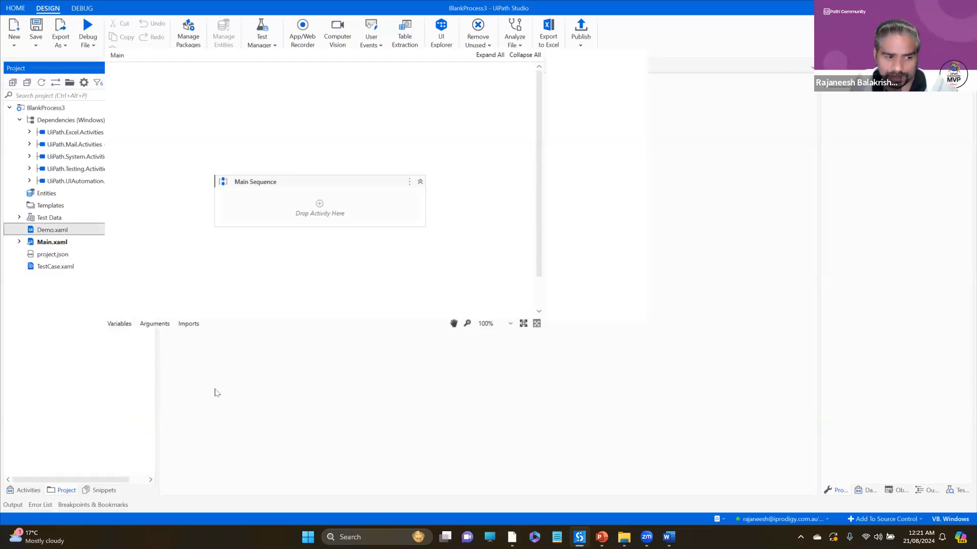
{"action": "right_click", "coordinate": [51, 233]}
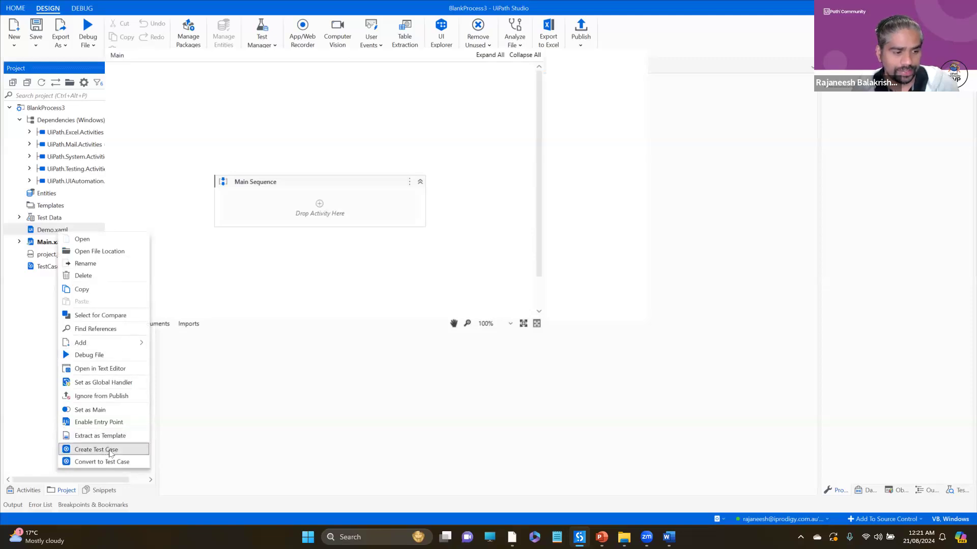
{"action": "left_click", "coordinate": [206, 441]}
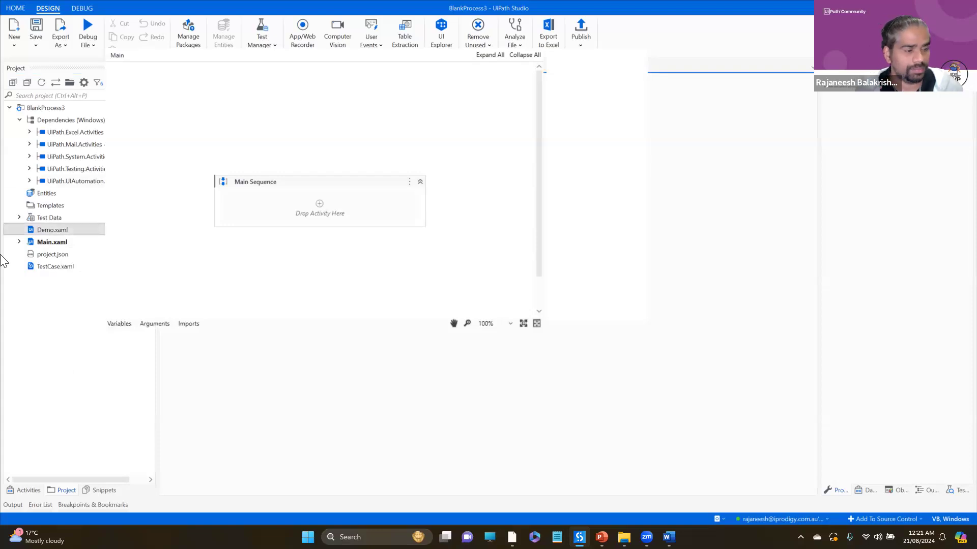
{"action": "left_click", "coordinate": [19, 242]}
{"action": "left_click", "coordinate": [19, 243]}
{"action": "left_click", "coordinate": [46, 229]}
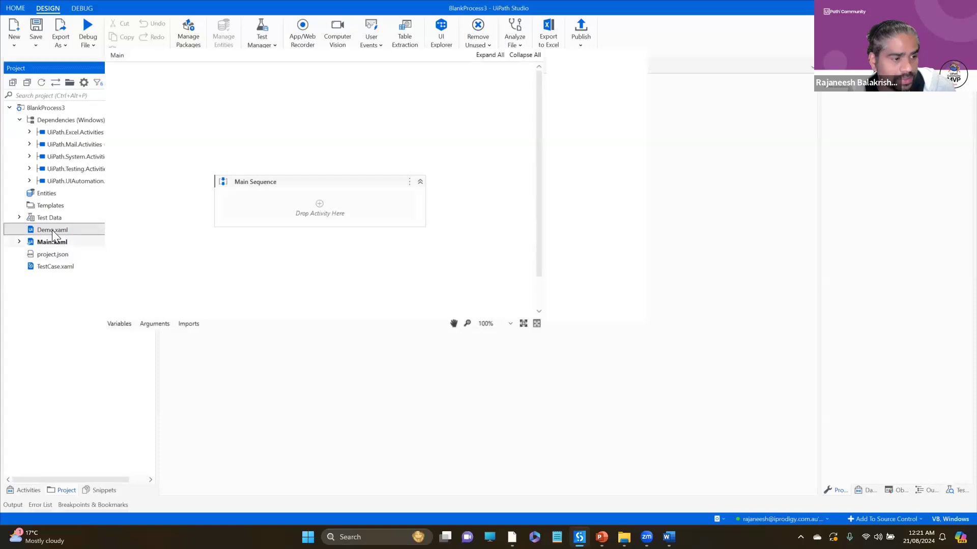
- Open TestCase.xaml and examine its Given and When sections with the invoked Demo.xaml workflow
{"action": "double_click", "coordinate": [51, 266]}
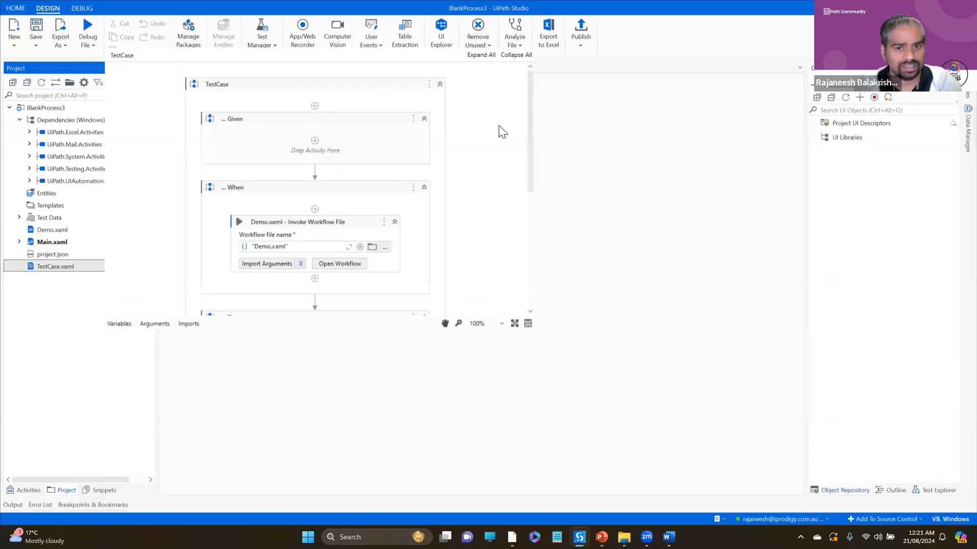
{"action": "left_click_drag", "start_coordinate": [531, 122], "coordinate": [532, 156]}
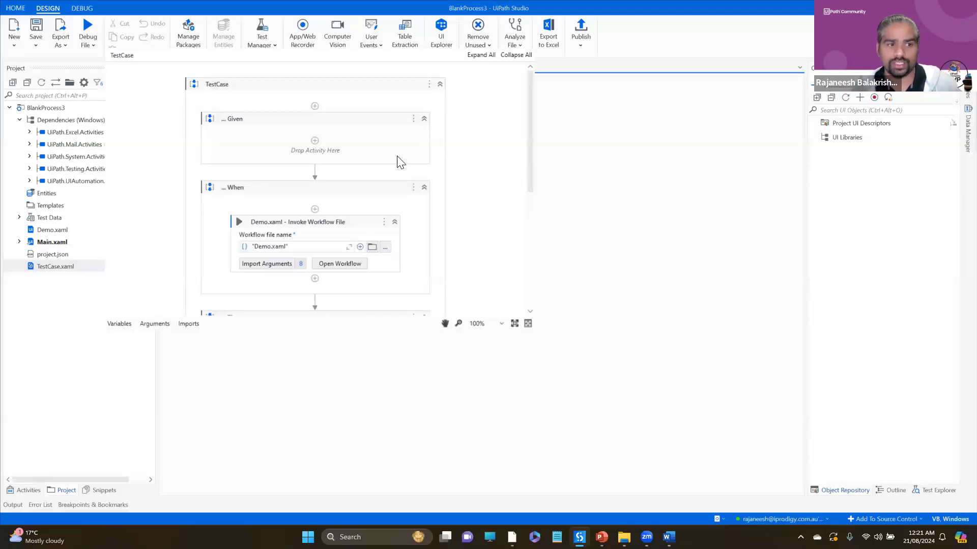
{"action": "left_click", "coordinate": [290, 172]}
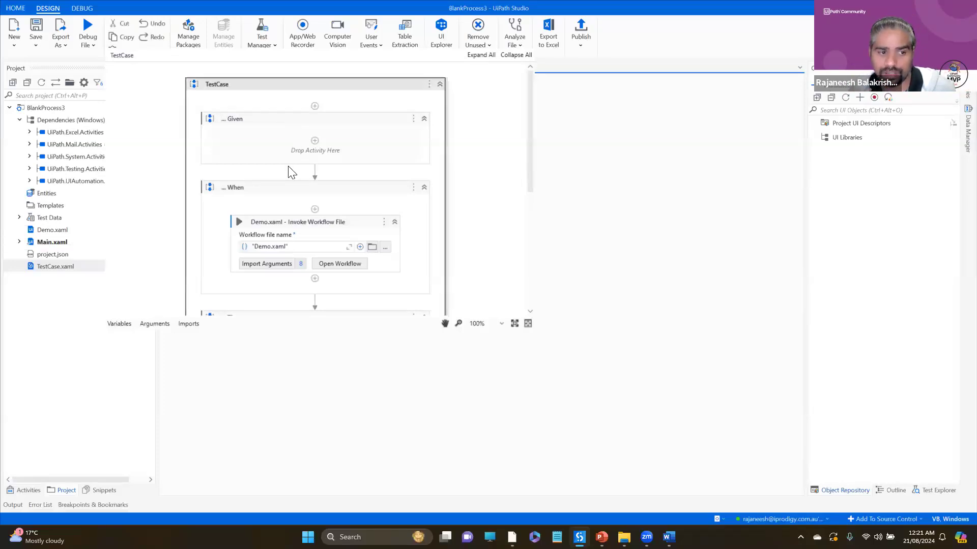
{"action": "left_click", "coordinate": [271, 191]}
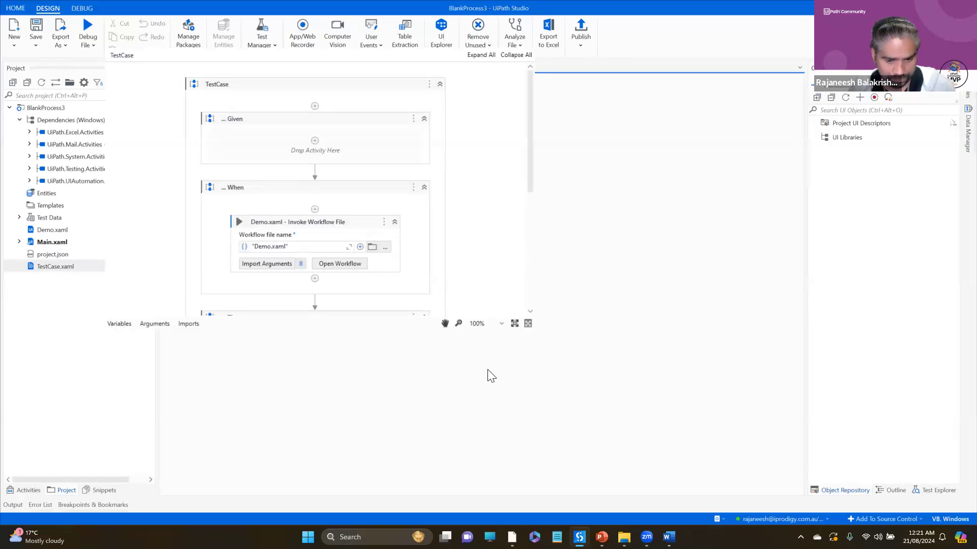
{"action": "left_click", "coordinate": [941, 8]}
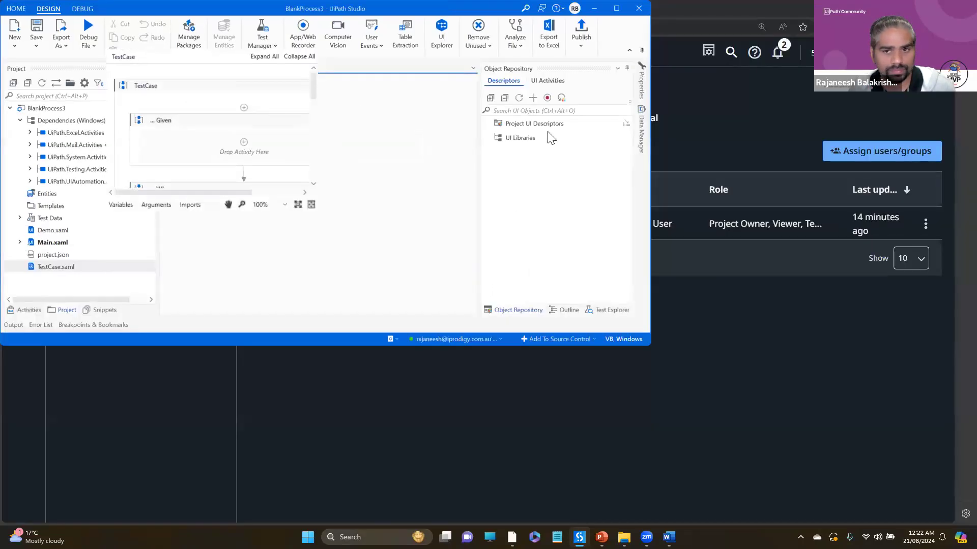
{"action": "left_click", "coordinate": [617, 9]}
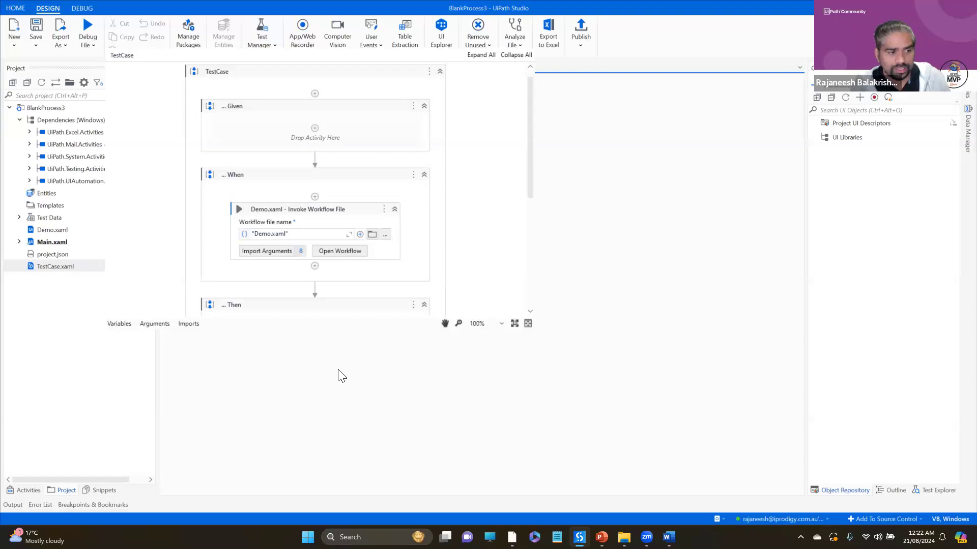
{"action": "left_click", "coordinate": [58, 267]}
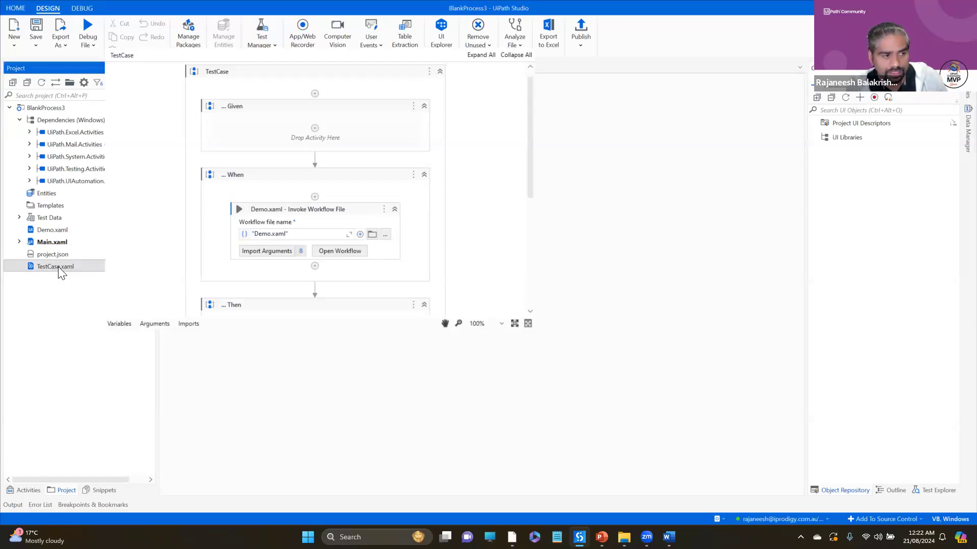
{"action": "key", "text": "alt+Tab"}
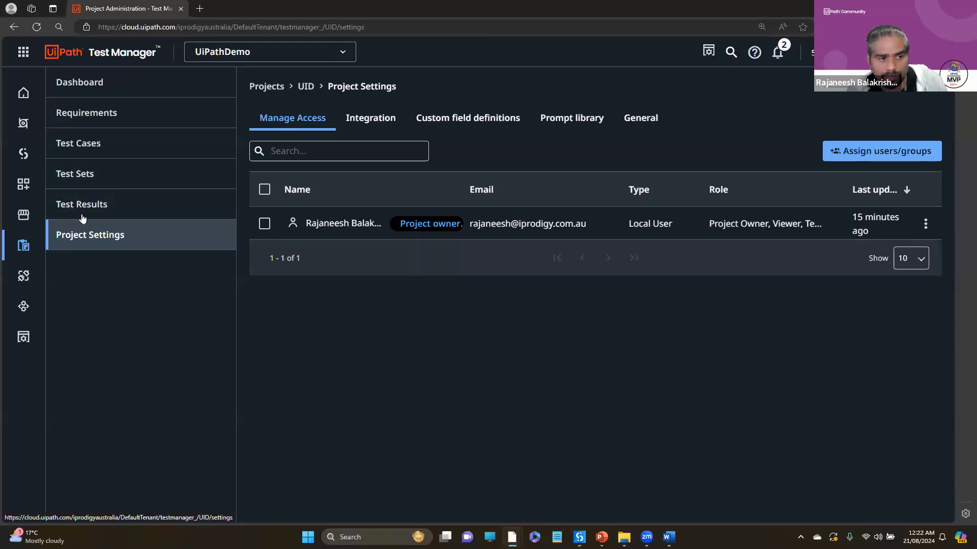
{"action": "key", "text": "alt+Tab"}
{"action": "left_click", "coordinate": [689, 415]}
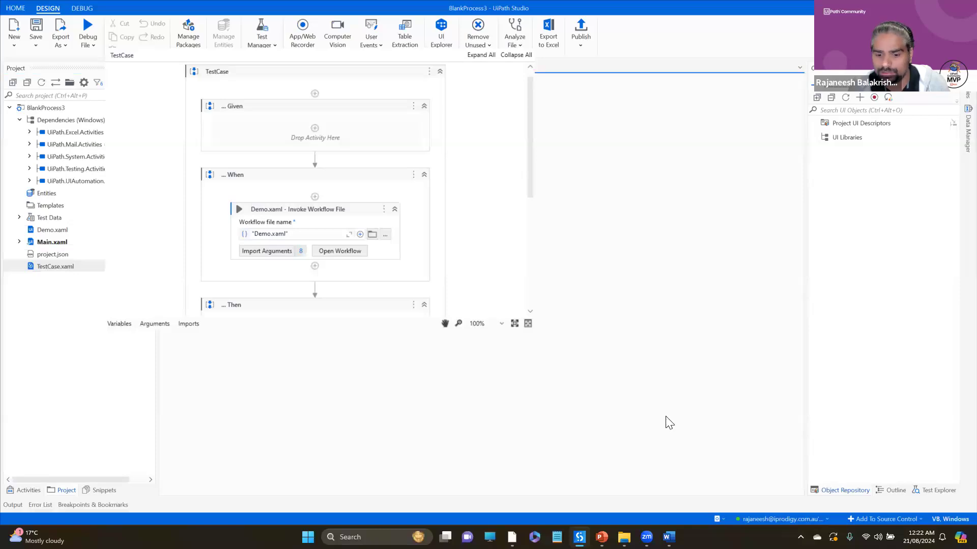
- Launch a fresh UiPath Studio instance in place of the open BlankProcess3 window and dismiss the welcome dialog
{"action": "key", "text": "super+shift+Right"}
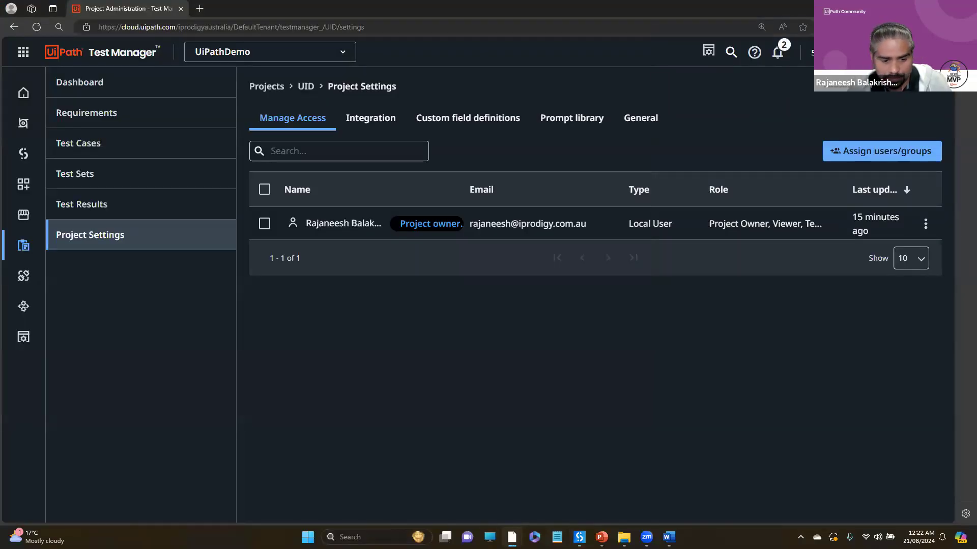
{"action": "key", "text": "super+s"}
{"action": "type", "text": "UiPath"}
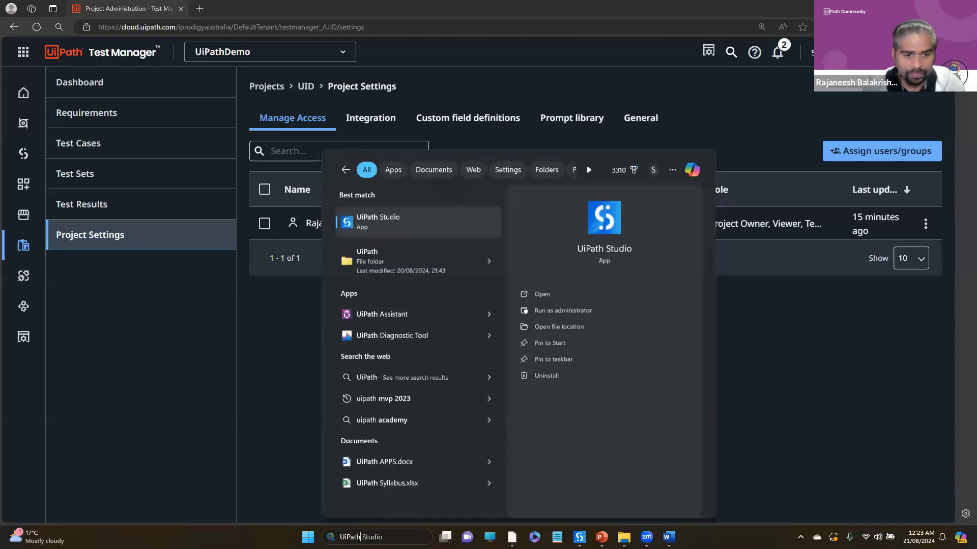
{"action": "key", "text": "Return"}
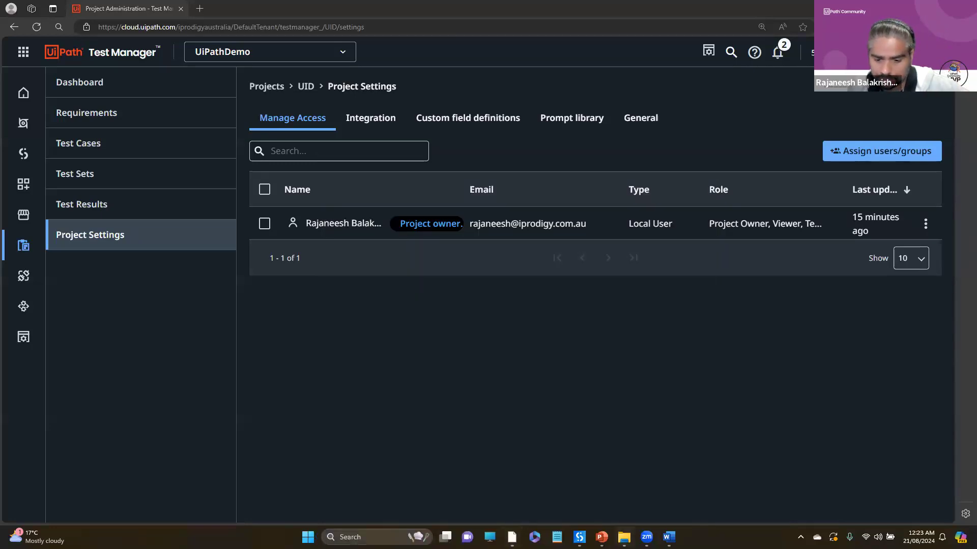
{"action": "mouse_move", "coordinate": [579, 536]}
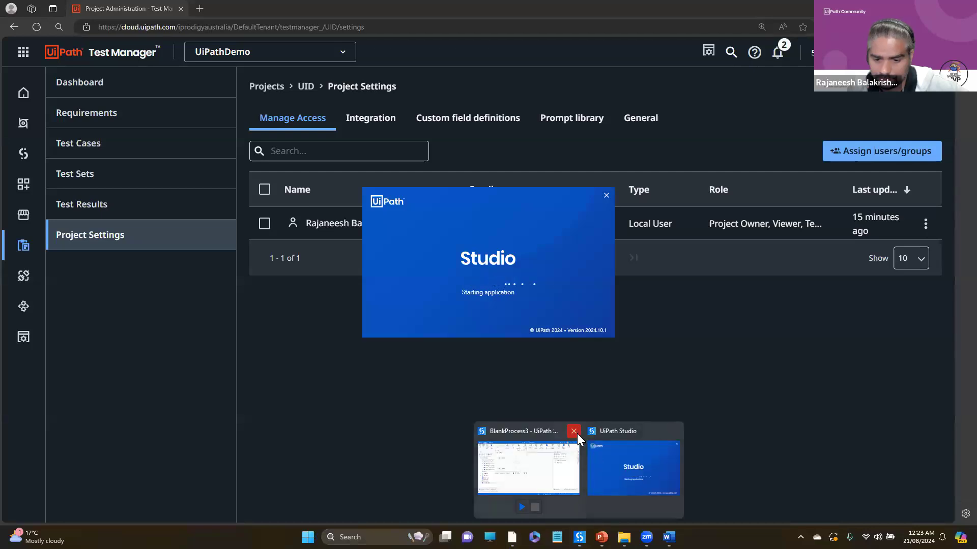
{"action": "left_click", "coordinate": [577, 433]}
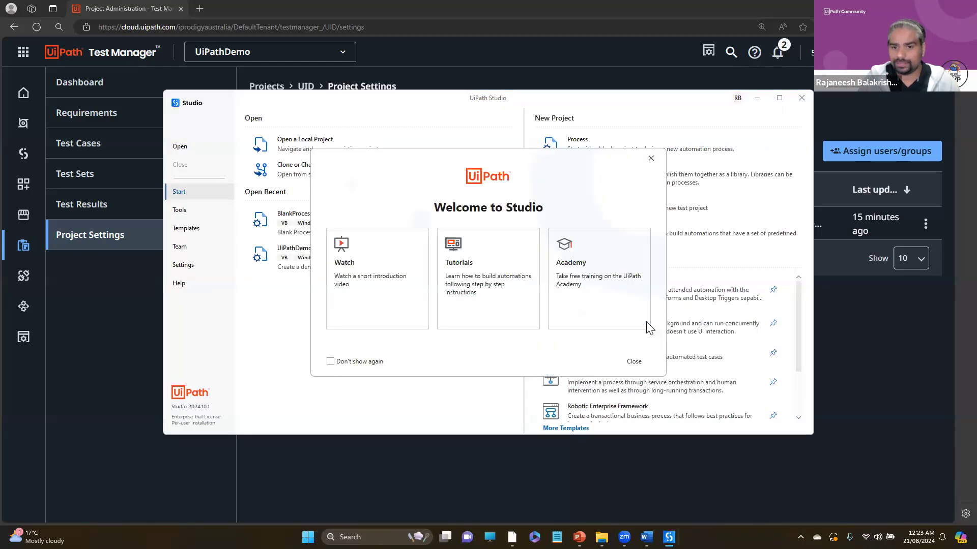
{"action": "left_click", "coordinate": [634, 361]}
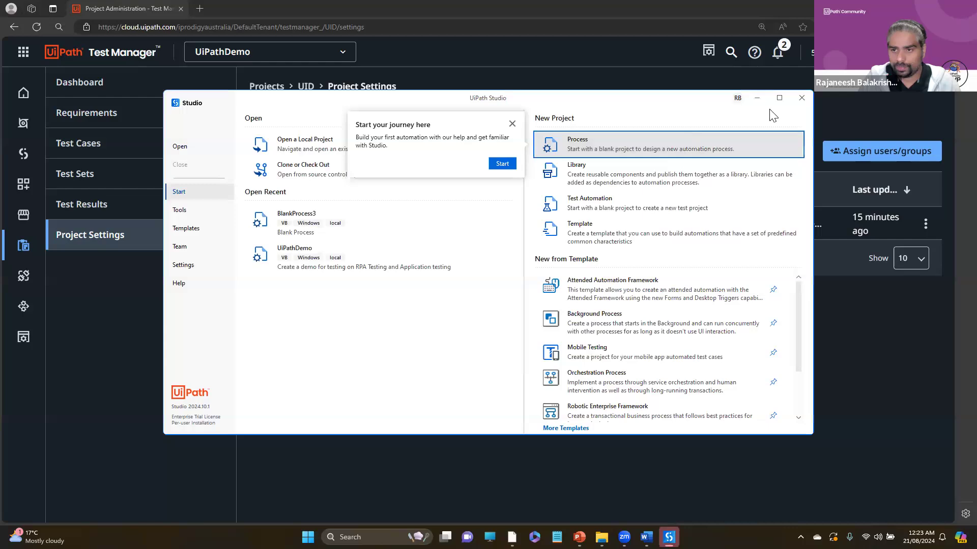
{"action": "left_click", "coordinate": [661, 145]}
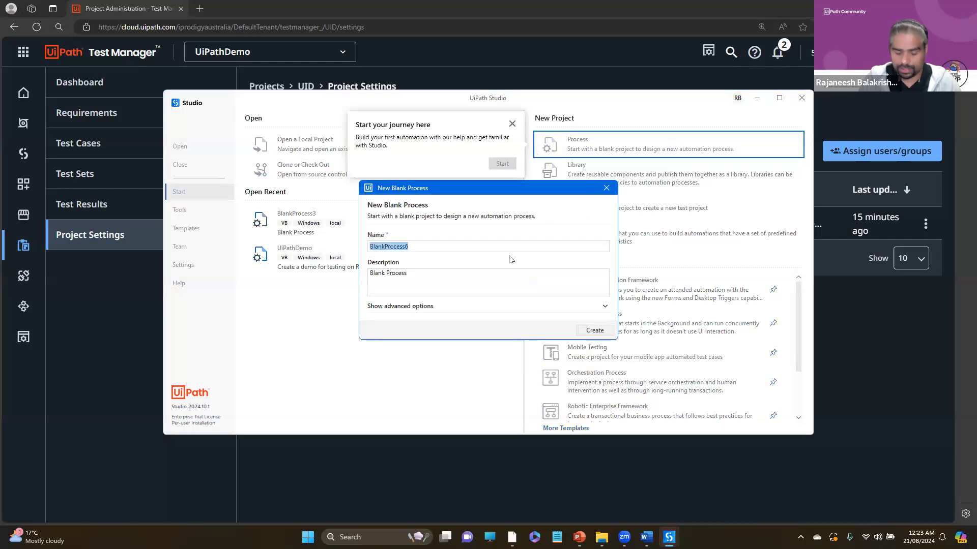
{"action": "type", "text": "Tes"}
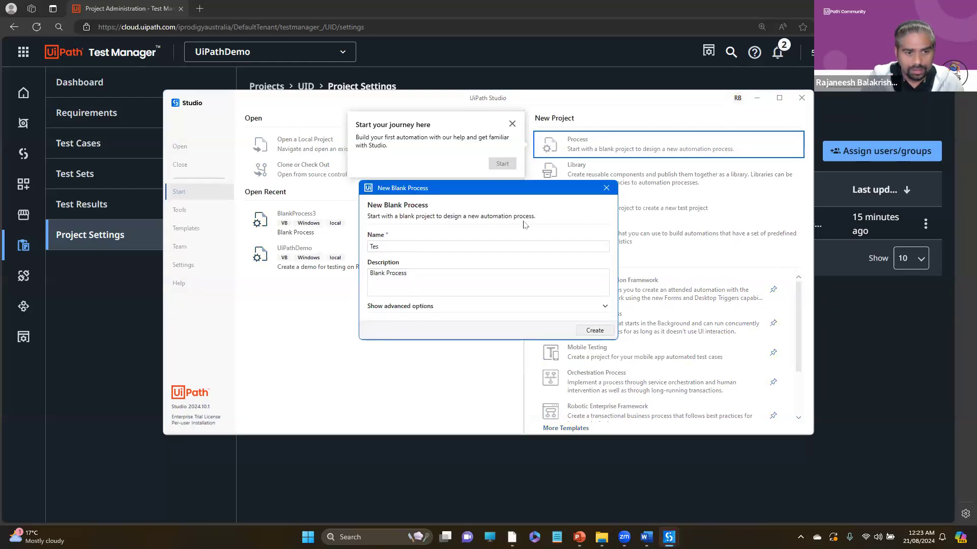
{"action": "left_click", "coordinate": [606, 187]}
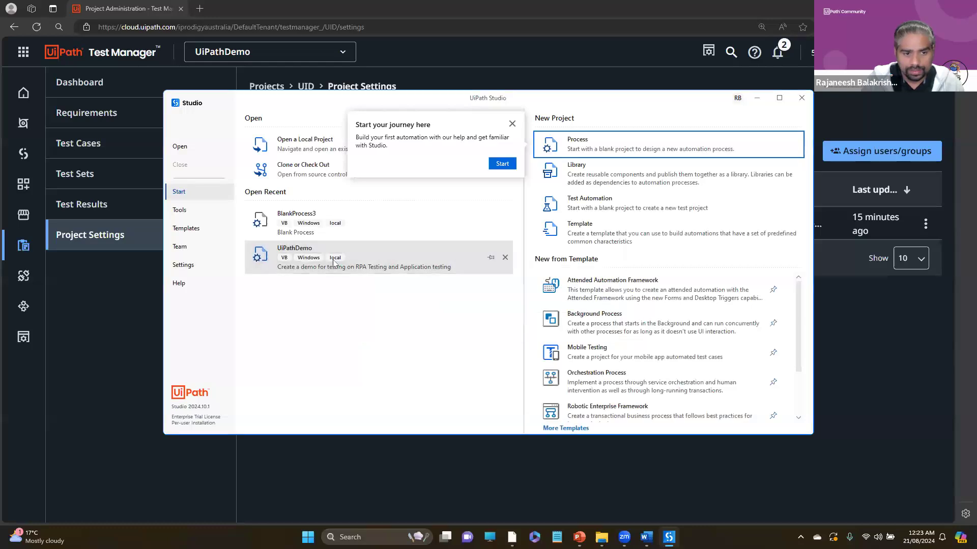
- Open the recent UiPathDemo project and maximize the Studio window
{"action": "left_click", "coordinate": [332, 260]}
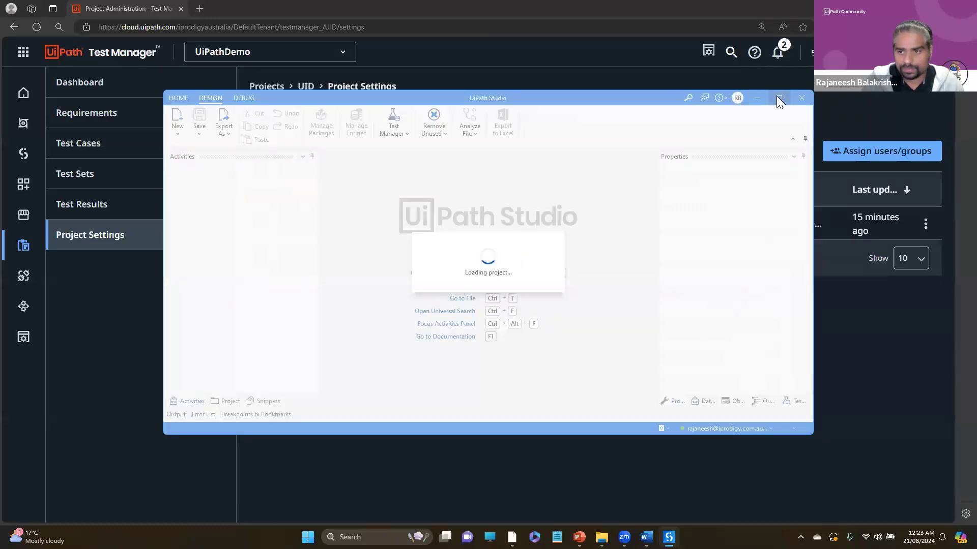
{"action": "mouse_move", "coordinate": [776, 97]}
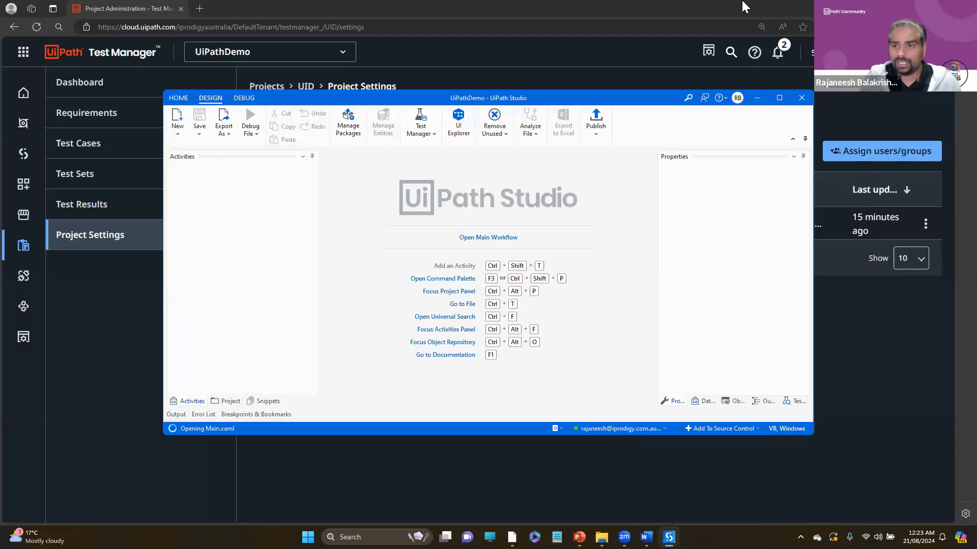
{"action": "left_click", "coordinate": [782, 99]}
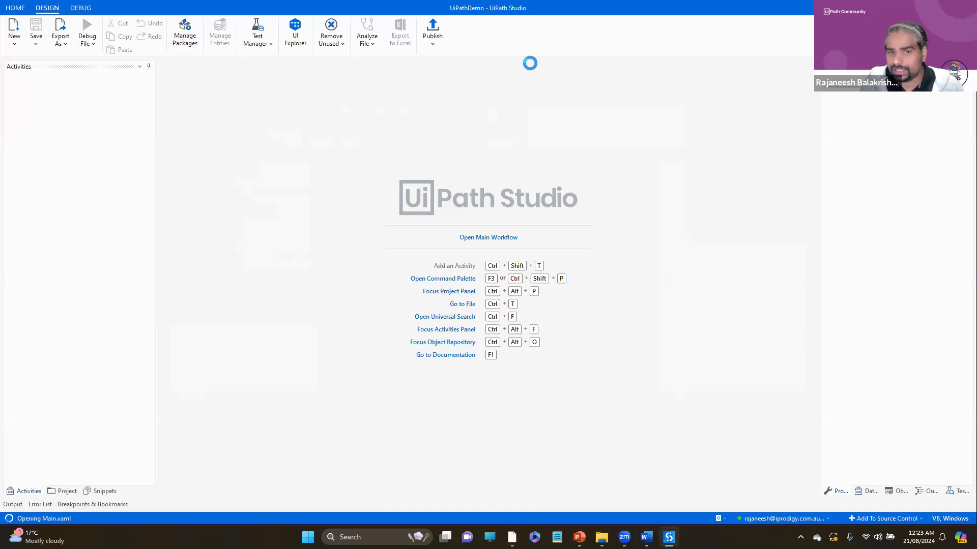
{"action": "left_click", "coordinate": [435, 44]}
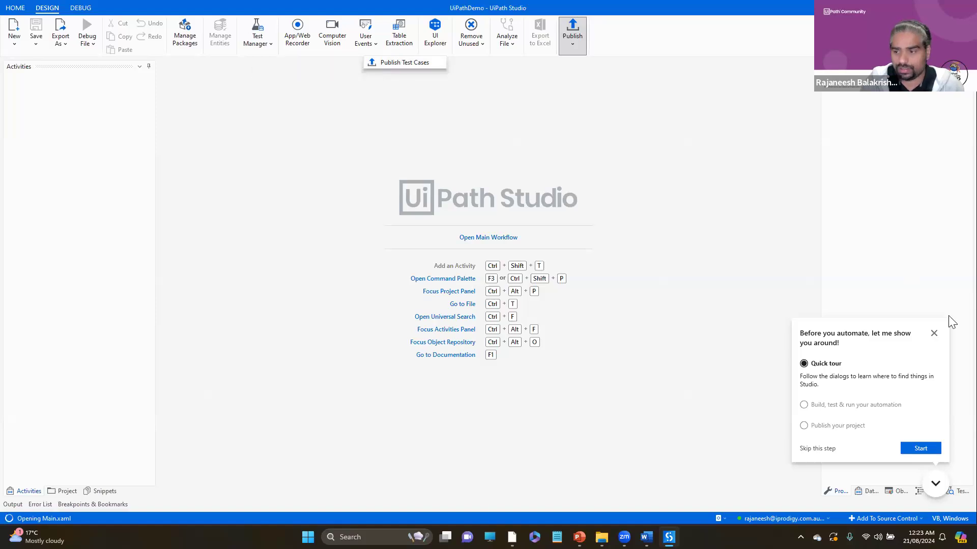
{"action": "left_click", "coordinate": [933, 333]}
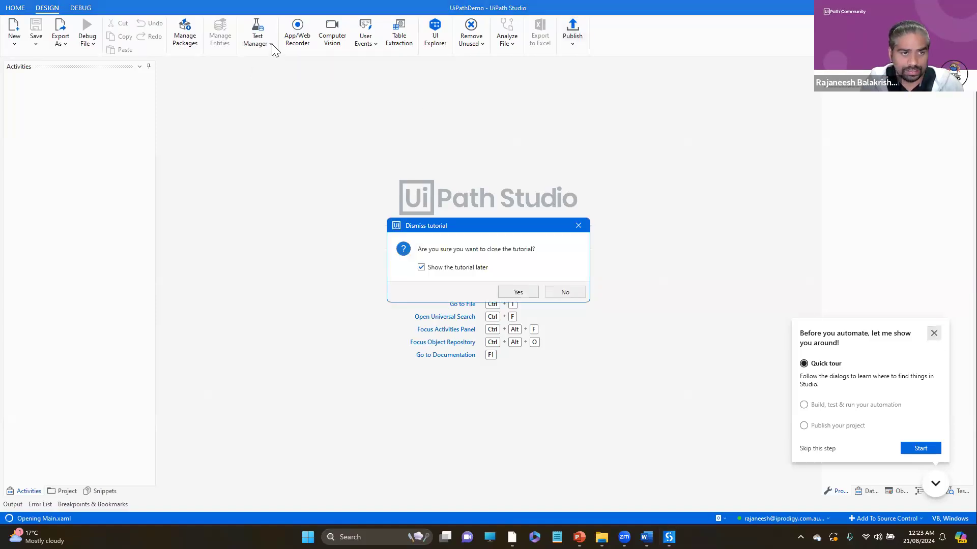
{"action": "left_click", "coordinate": [564, 293]}
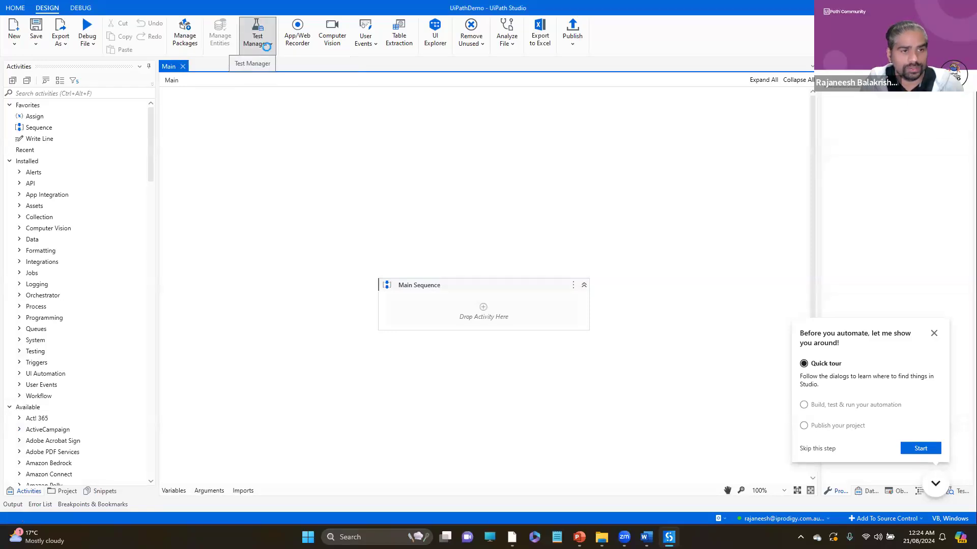
- Open the project's Test Manager settings and copy the base URL up to "testmanager_" from the Test Manager page in the browser
{"action": "left_click", "coordinate": [266, 43]}
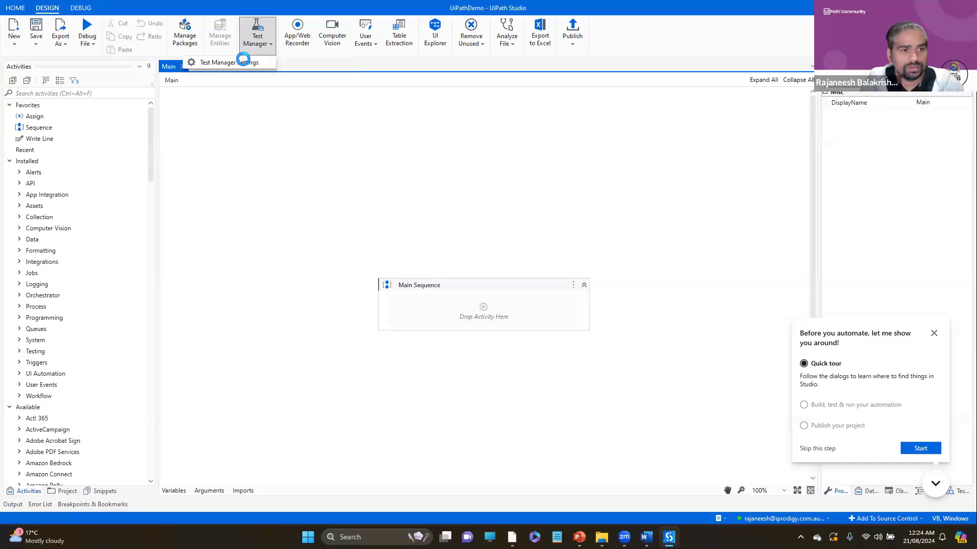
{"action": "left_click", "coordinate": [242, 61]}
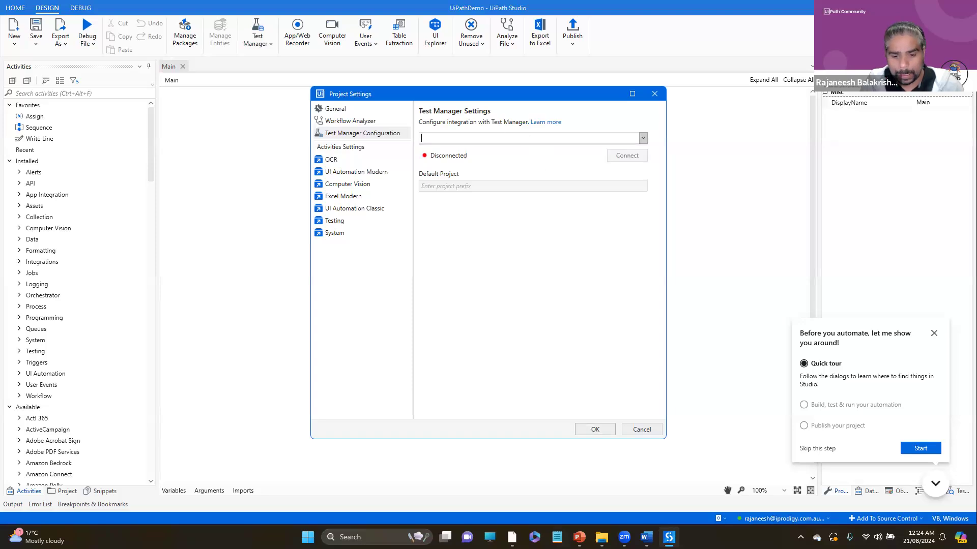
{"action": "left_click", "coordinate": [512, 537]}
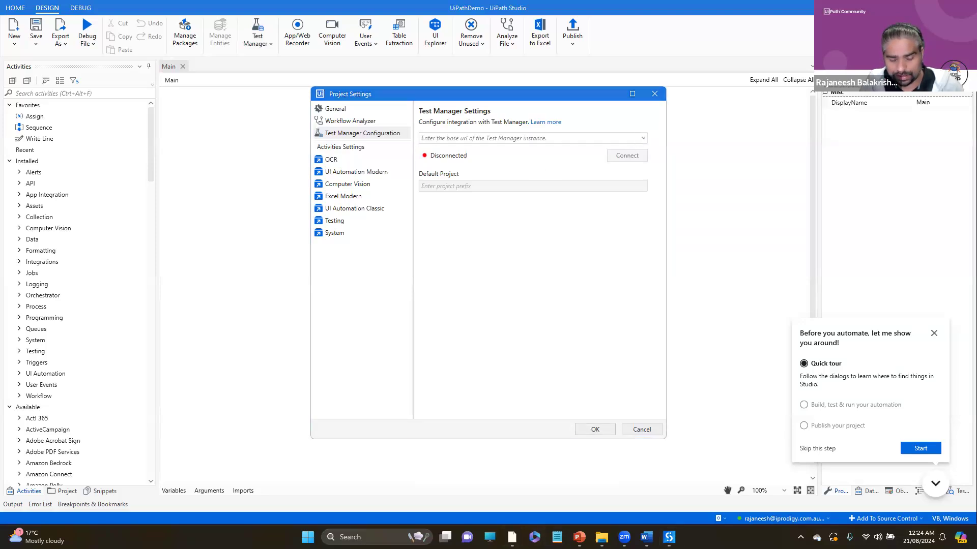
{"action": "left_click", "coordinate": [482, 493]}
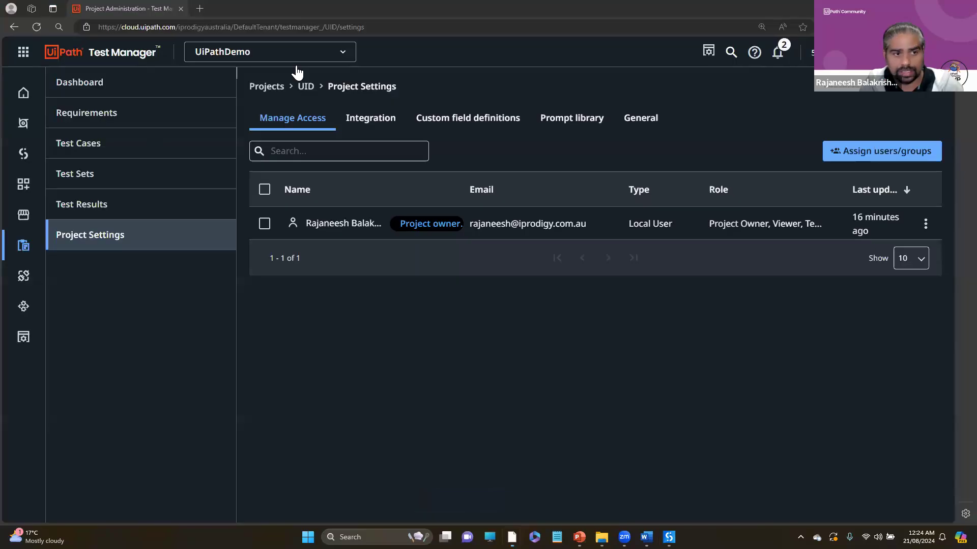
{"action": "left_click", "coordinate": [275, 28]}
{"action": "left_click", "coordinate": [187, 29]}
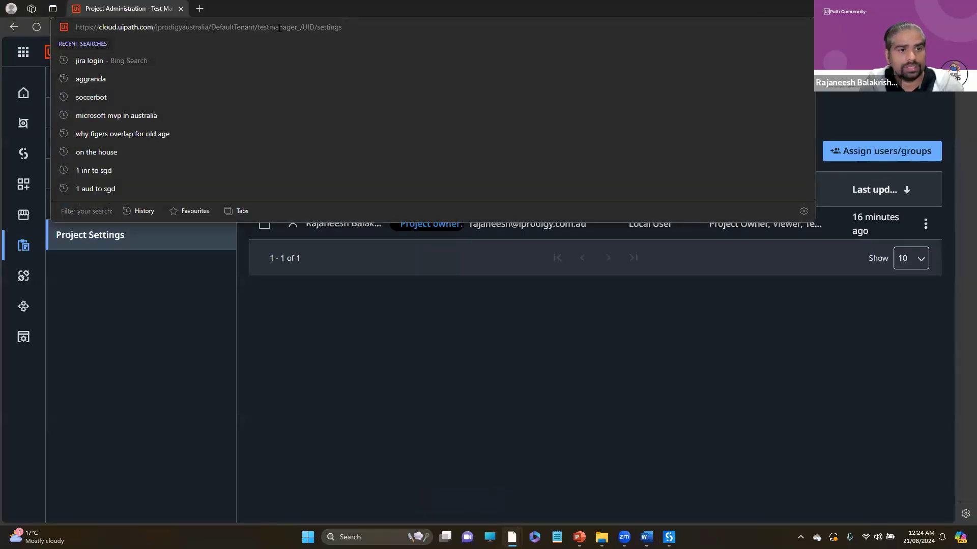
{"action": "left_click_drag", "start_coordinate": [299, 26], "coordinate": [11, 23]}
{"action": "key", "text": "ctrl+c"}
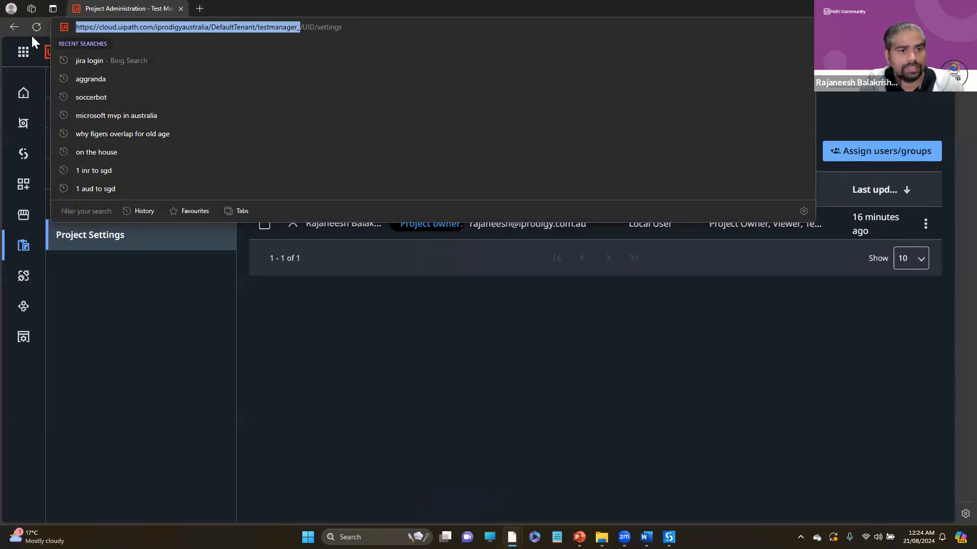
{"action": "key", "text": "alt+Tab"}
{"action": "left_click", "coordinate": [438, 137]}
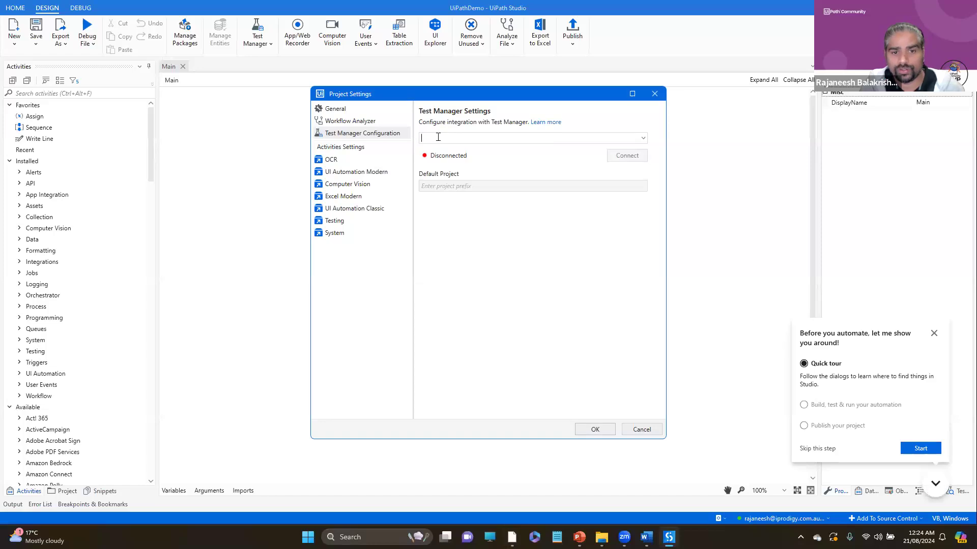
{"action": "key", "text": "ctrl+v"}
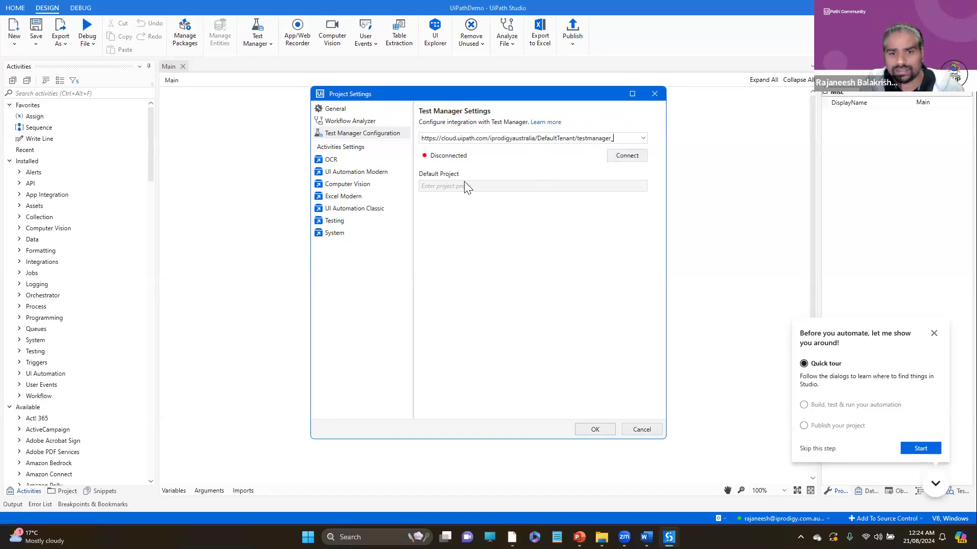
{"action": "left_click", "coordinate": [627, 156]}
- Set the default Test Manager project to UiPathDemo (UID) and save the project settings
{"action": "left_click", "coordinate": [470, 187]}
{"action": "key", "text": "alt+Tab"}
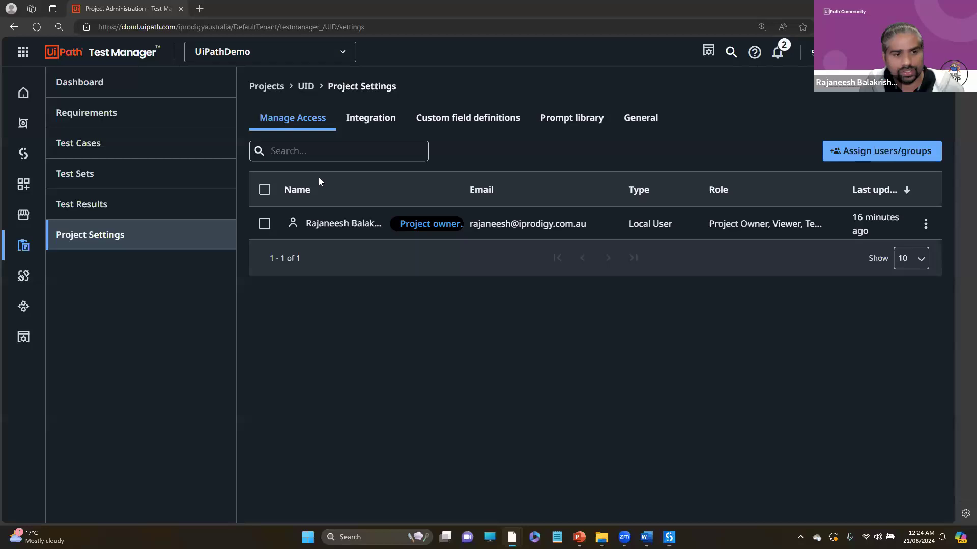
{"action": "key", "text": "alt+Tab"}
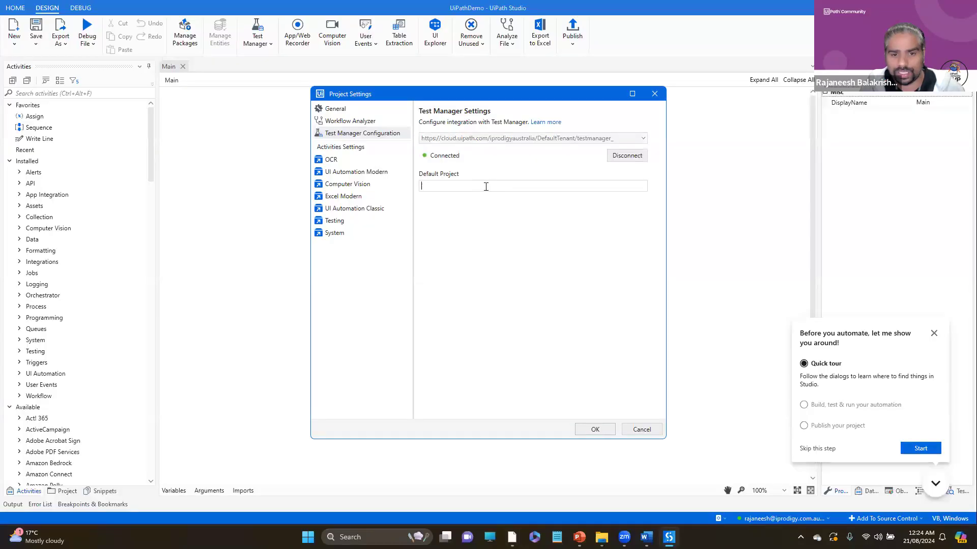
{"action": "type", "text": "UI"}
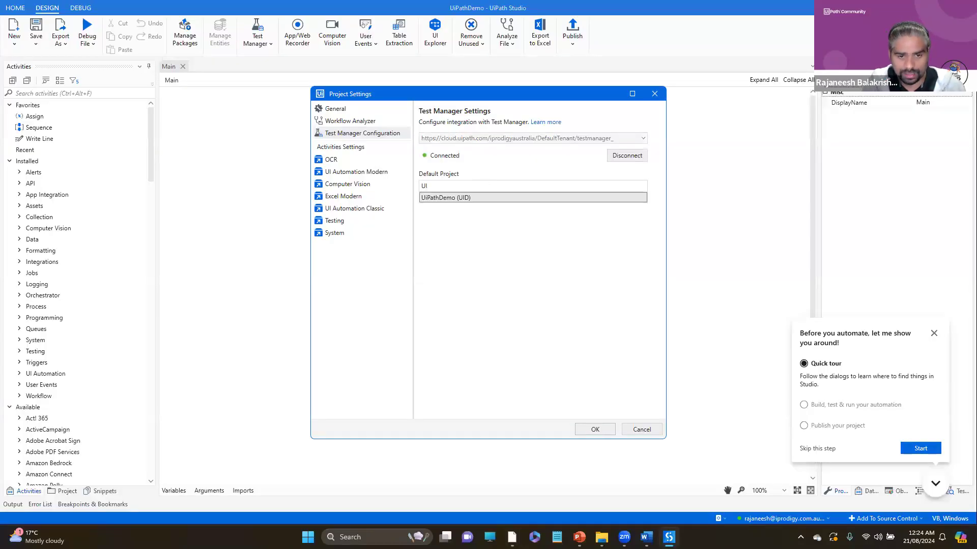
{"action": "left_click", "coordinate": [458, 198]}
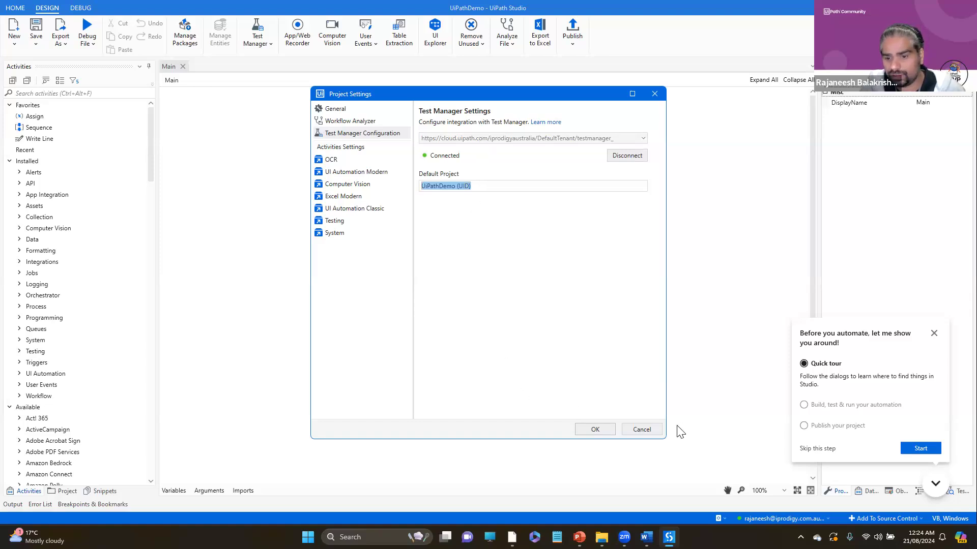
{"action": "left_click", "coordinate": [595, 430]}
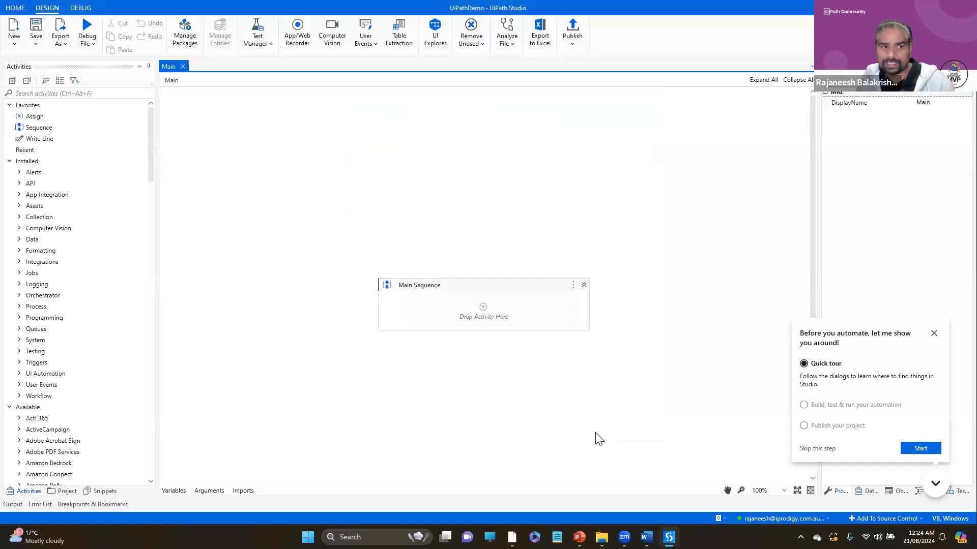
- Look through the available activities and show the UiPath.Testing.Activities dependency of the UiPathDemo project
{"action": "scroll", "coordinate": [150, 131], "scroll_direction": "down", "scroll_amount": 15}
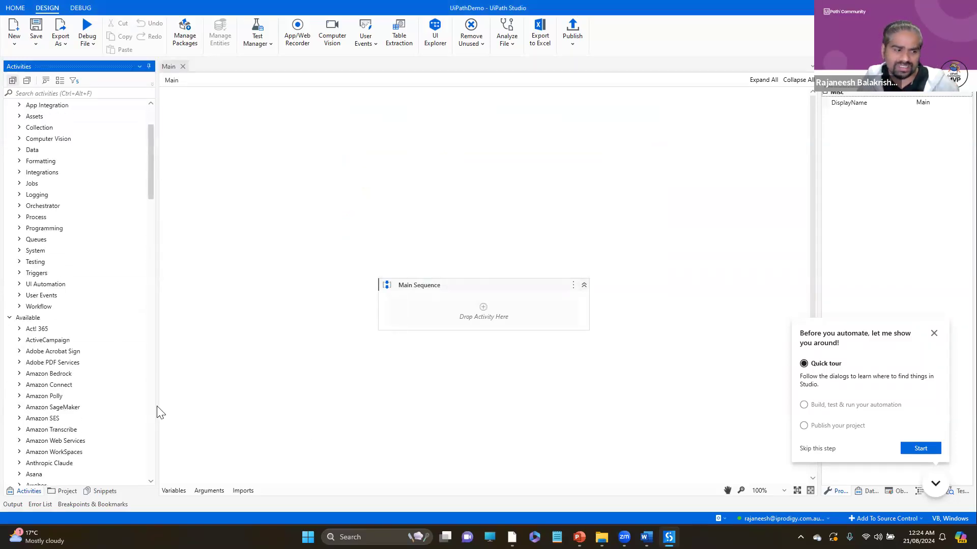
{"action": "scroll", "coordinate": [103, 451], "scroll_direction": "down", "scroll_amount": 10}
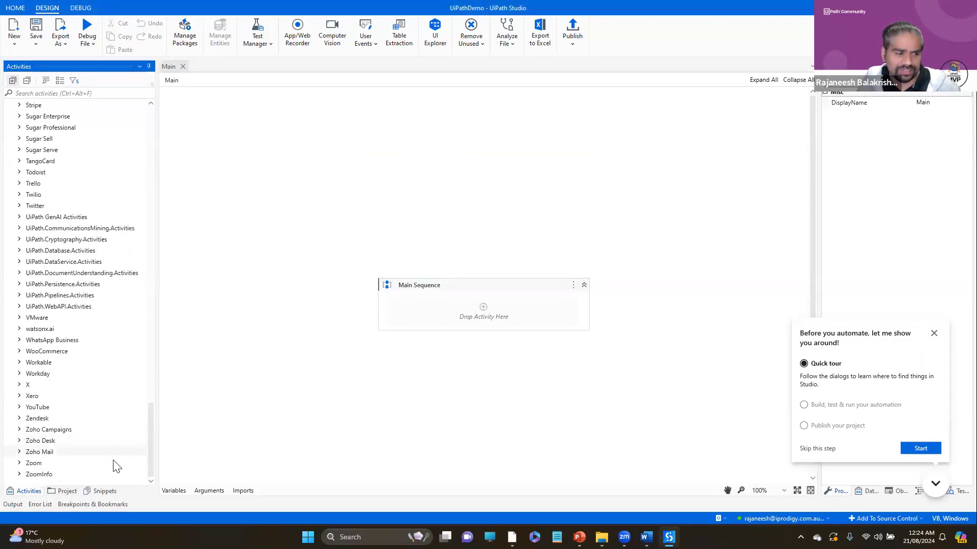
{"action": "scroll", "coordinate": [148, 157], "scroll_direction": "up", "scroll_amount": 20}
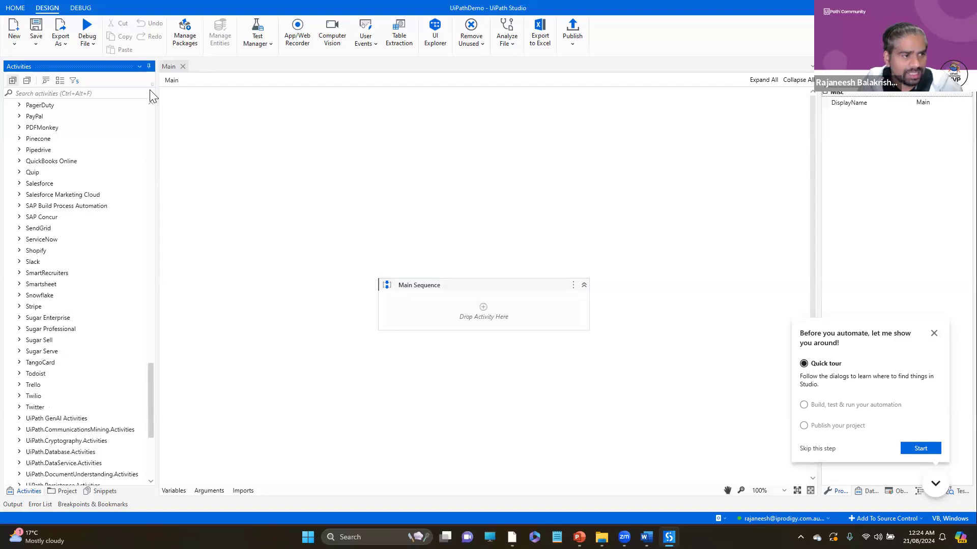
{"action": "left_click", "coordinate": [66, 491]}
{"action": "left_click", "coordinate": [92, 163]}
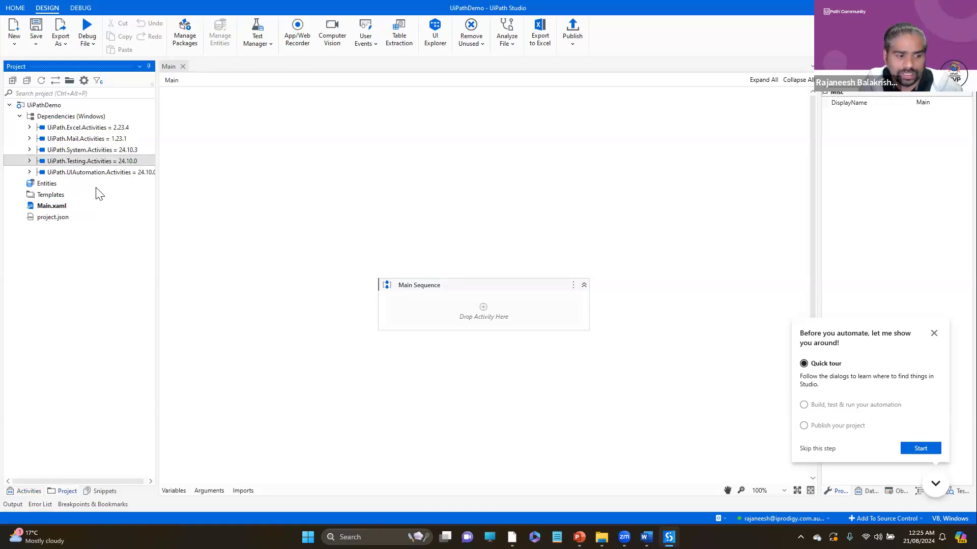
- Search the activities for "Testing" and examine the verification and test data activities, such as Verify Control Attribute, Random Number and Random String
{"action": "left_click", "coordinate": [29, 491]}
{"action": "left_click", "coordinate": [50, 95]}
{"action": "type", "text": "Testing"}
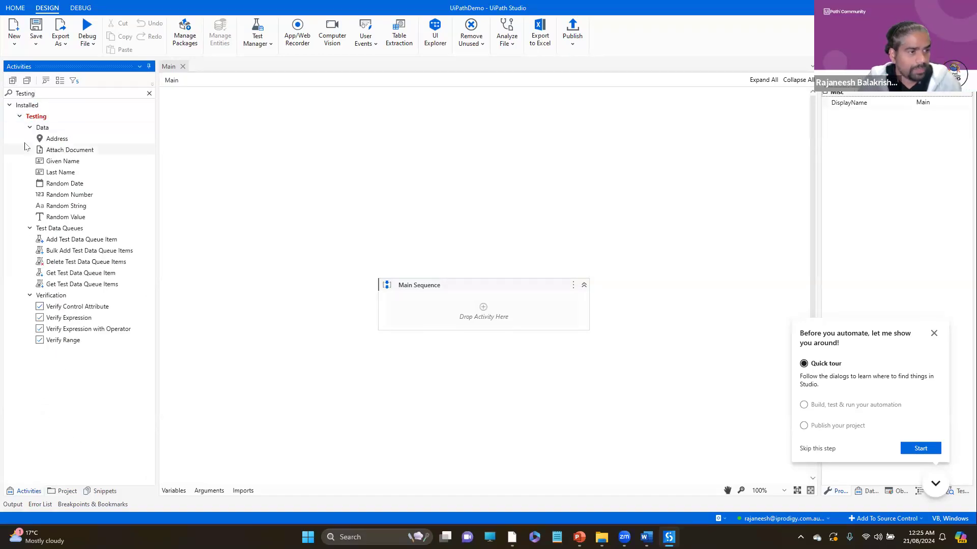
{"action": "left_click", "coordinate": [59, 306]}
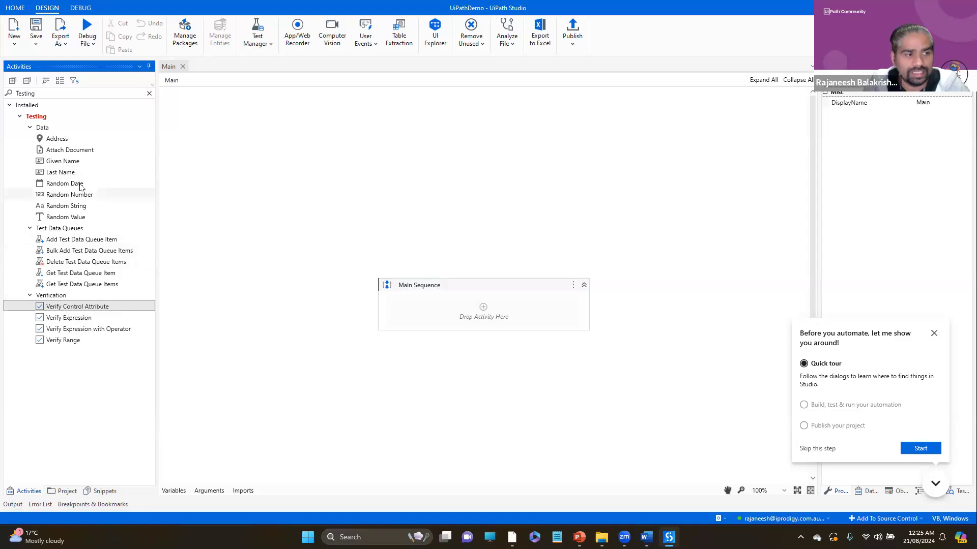
{"action": "left_click", "coordinate": [73, 151]}
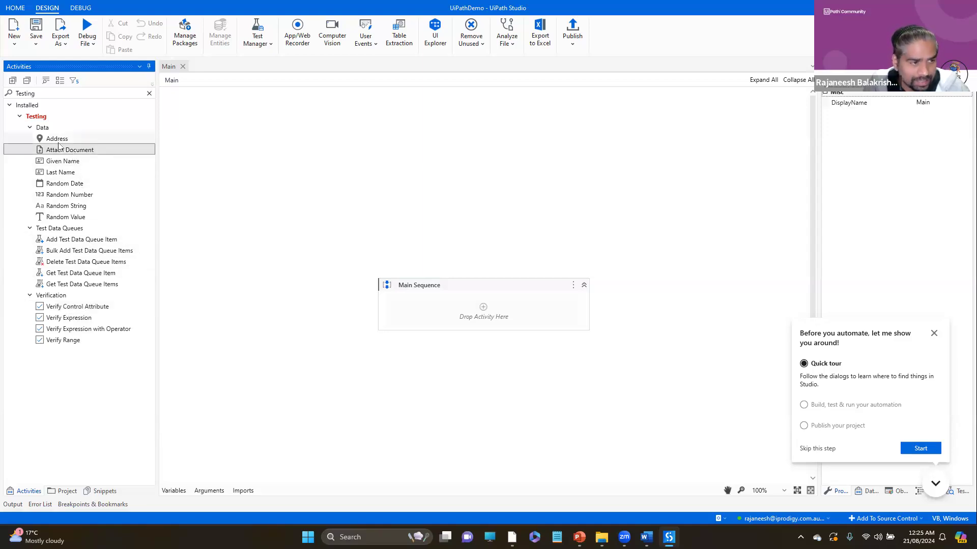
{"action": "left_click", "coordinate": [59, 141]}
{"action": "left_click", "coordinate": [70, 196]}
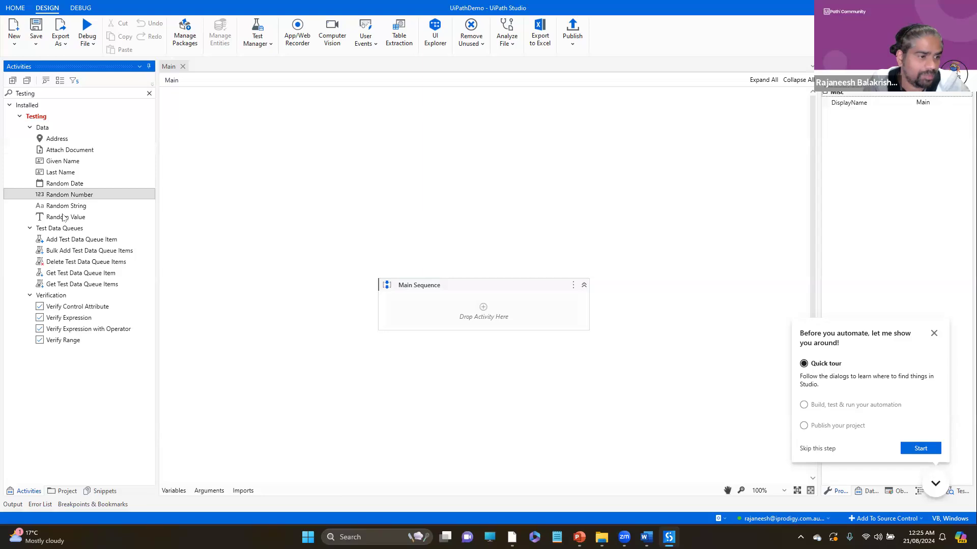
{"action": "left_click", "coordinate": [60, 209]}
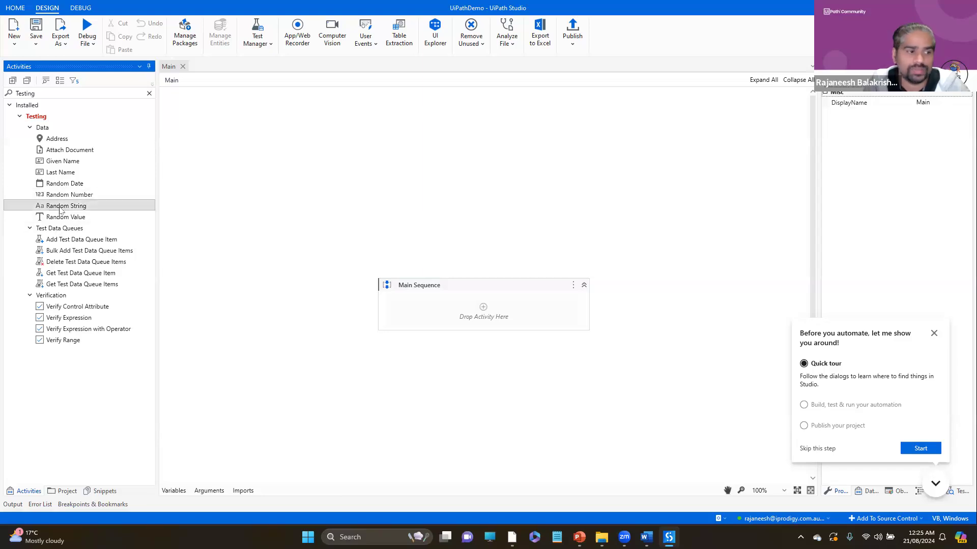
{"action": "left_click", "coordinate": [63, 176]}
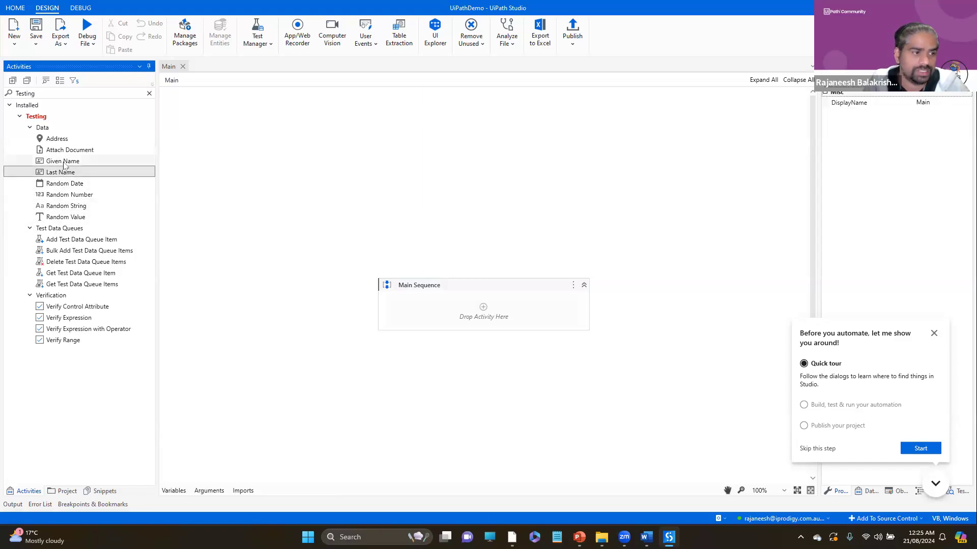
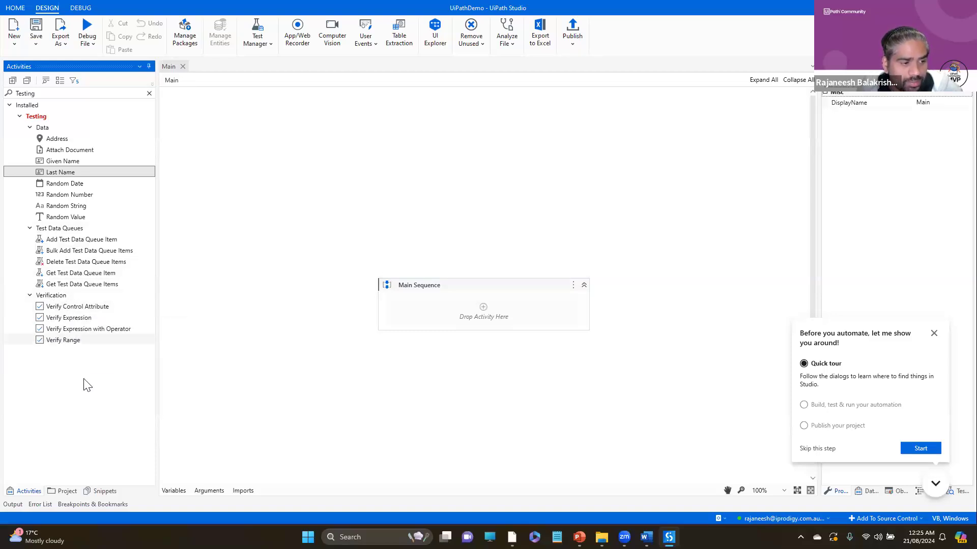
- Add a Verify Expression with Operator activity to the Main Sequence and set its first expression to a new variable Data
{"action": "left_click", "coordinate": [79, 337]}
{"action": "left_click_drag", "start_coordinate": [82, 331], "coordinate": [484, 310]}
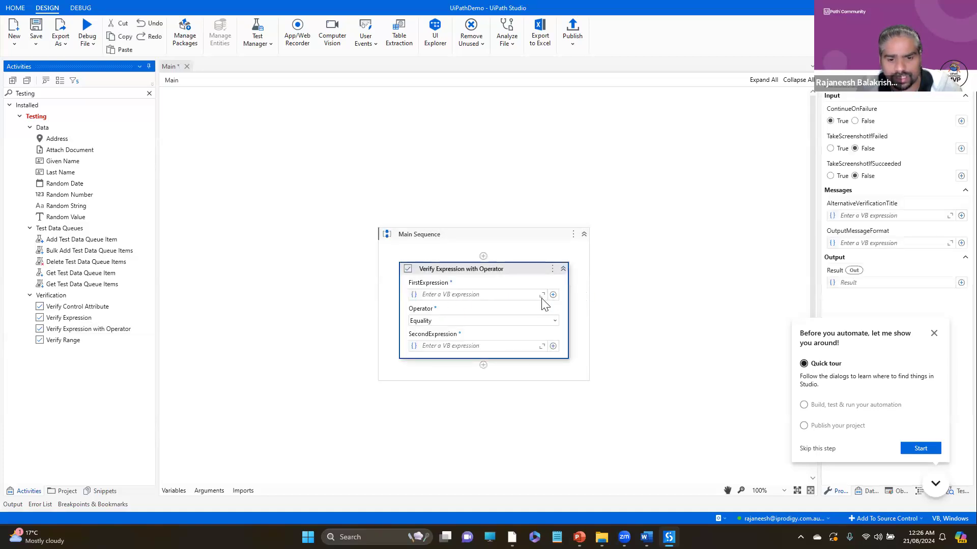
{"action": "left_click", "coordinate": [454, 296]}
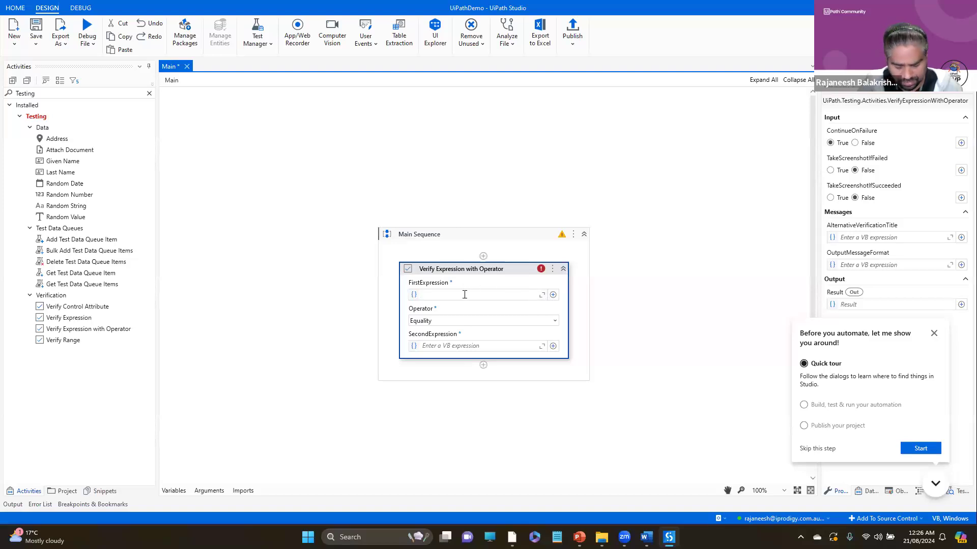
{"action": "type", "text": "Set Var: "}
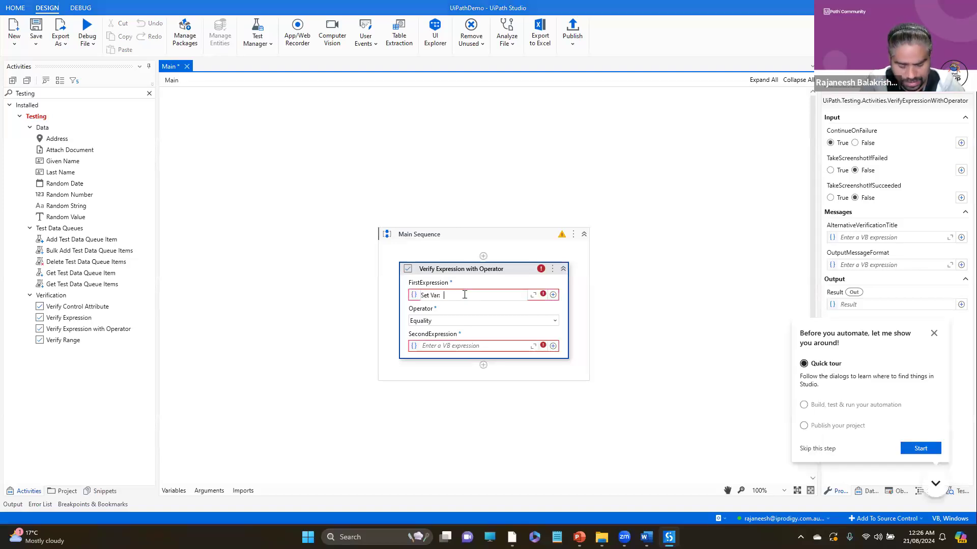
{"action": "type", "text": "Data"}
{"action": "key", "text": "Return"}
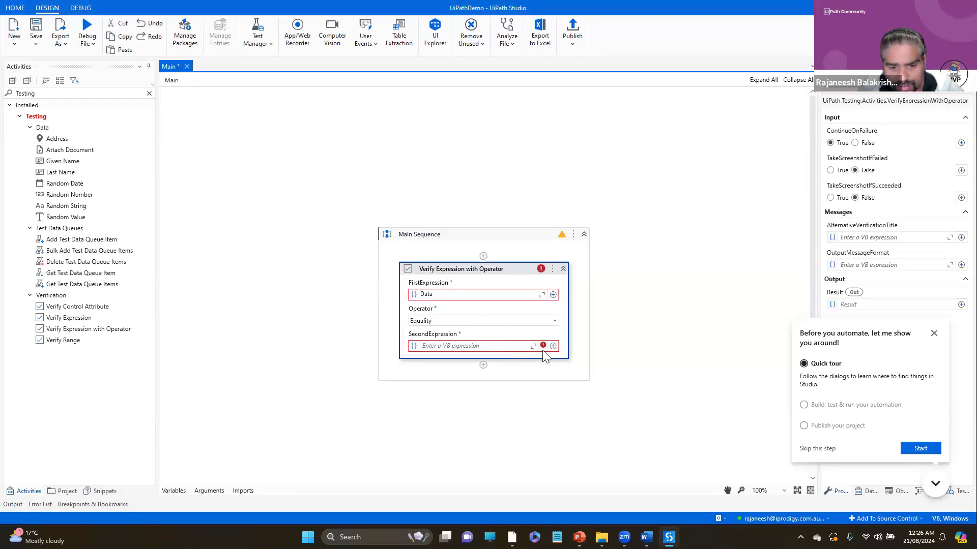
- Set the activity's second expression to a new variable Data2 and choose Equality as the operator
{"action": "left_click", "coordinate": [554, 321]}
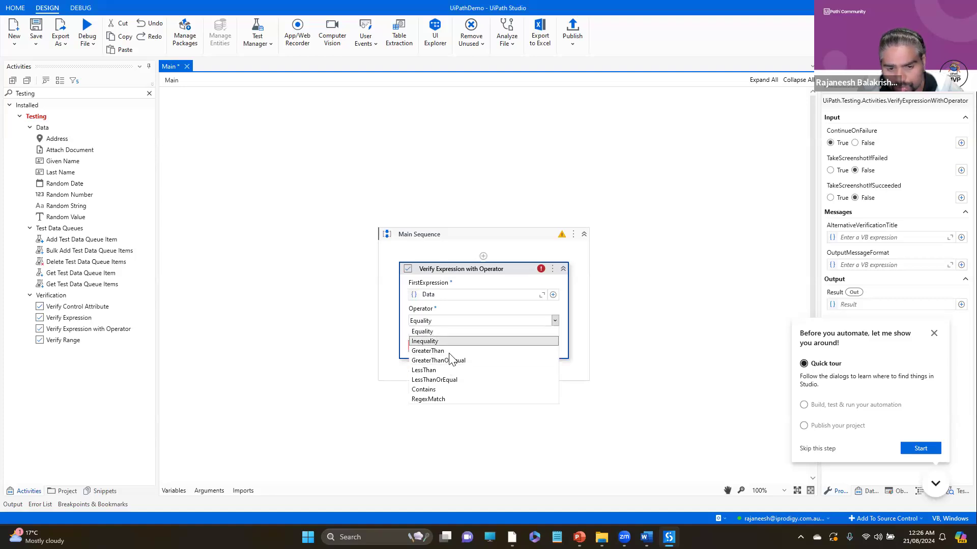
{"action": "left_click", "coordinate": [475, 272]}
{"action": "left_click", "coordinate": [449, 345]}
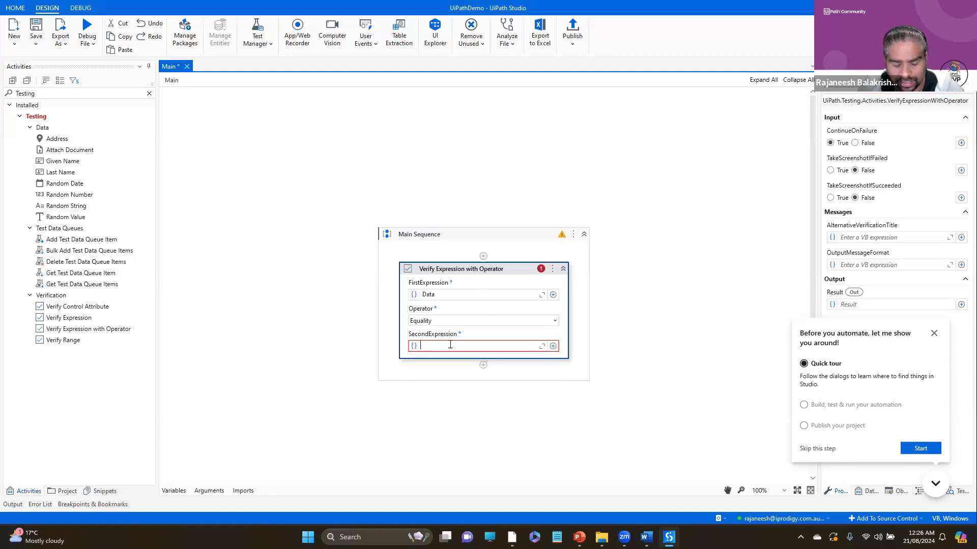
{"action": "type", "text": "Data2"}
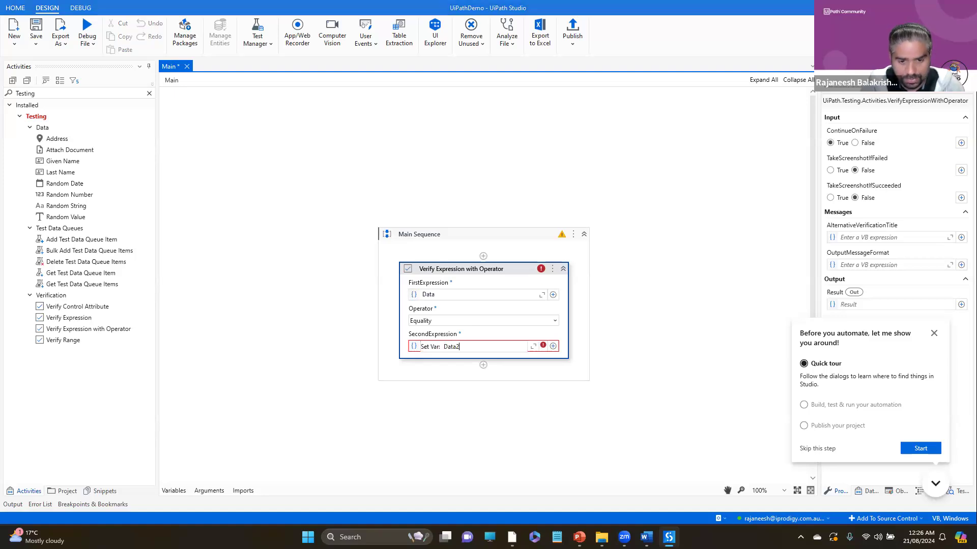
{"action": "key", "text": "Return"}
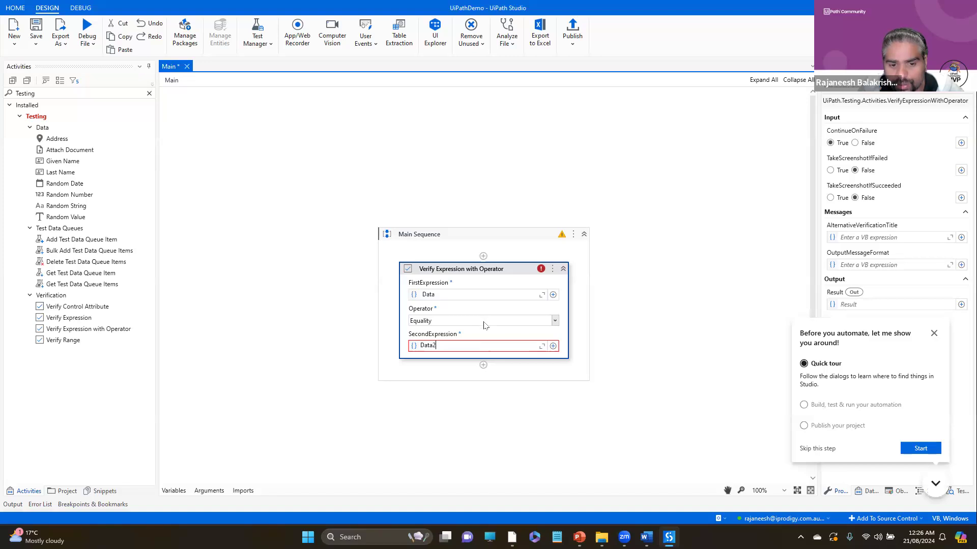
{"action": "left_click", "coordinate": [555, 323]}
{"action": "left_click", "coordinate": [555, 322]}
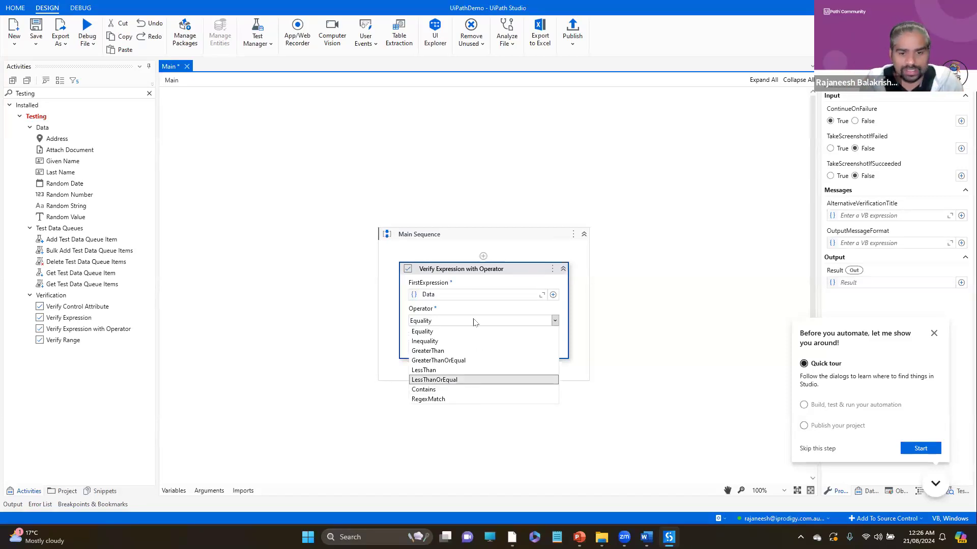
{"action": "left_click", "coordinate": [423, 331]}
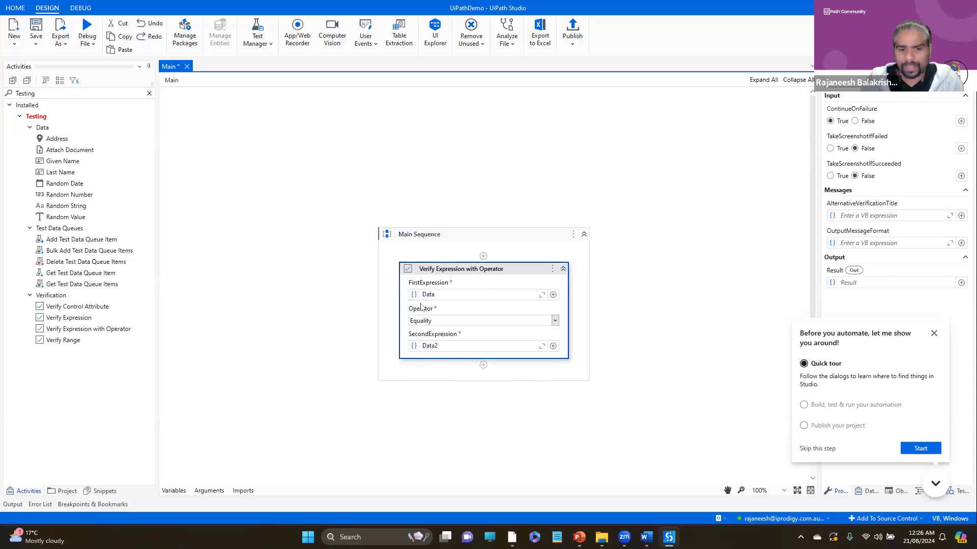
- Delete the Verify Expression with Operator activity from the Main Sequence
{"action": "left_click", "coordinate": [75, 345]}
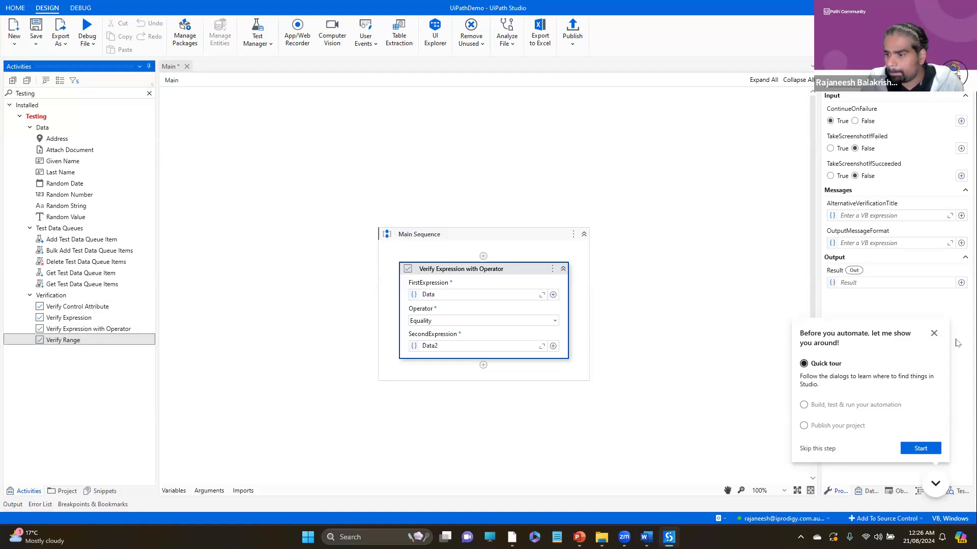
{"action": "left_click", "coordinate": [934, 333]}
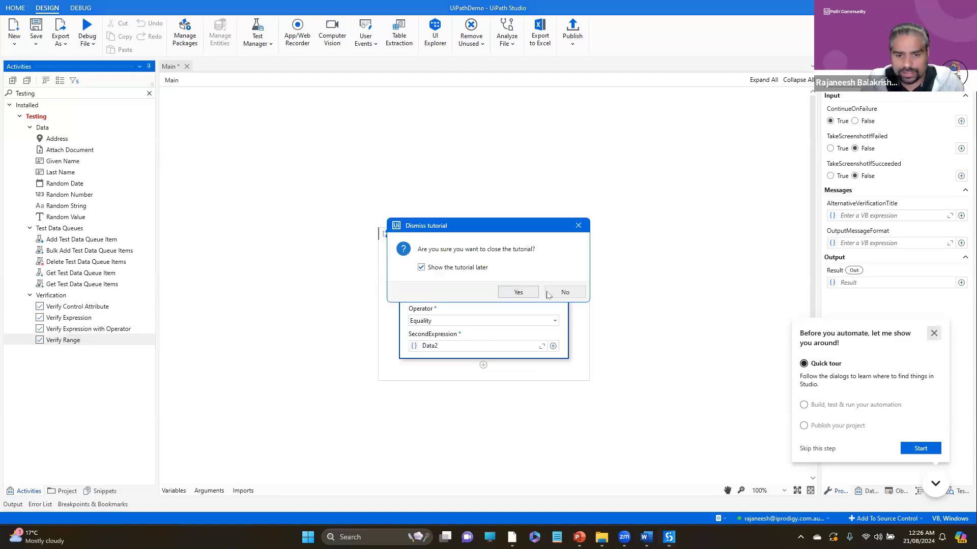
{"action": "left_click", "coordinate": [565, 293]}
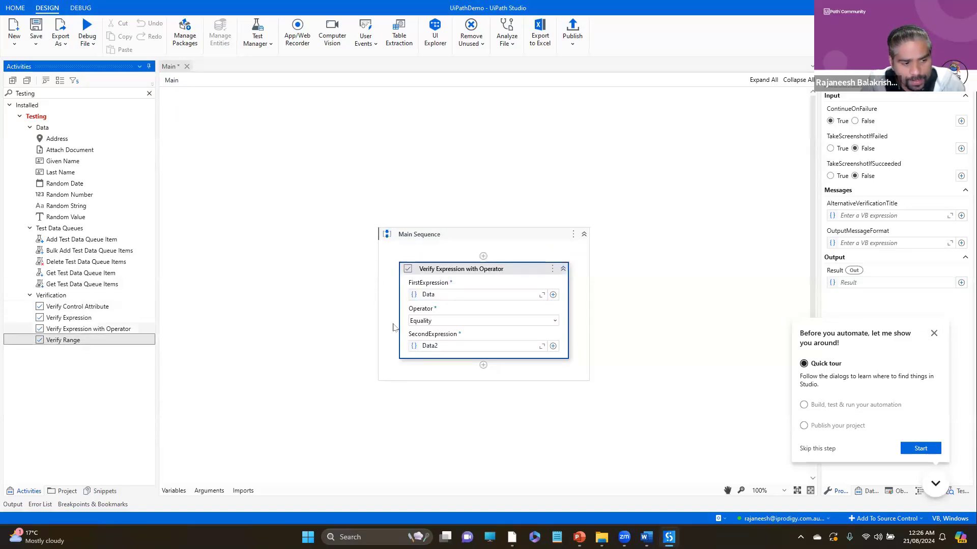
{"action": "left_click", "coordinate": [564, 275]}
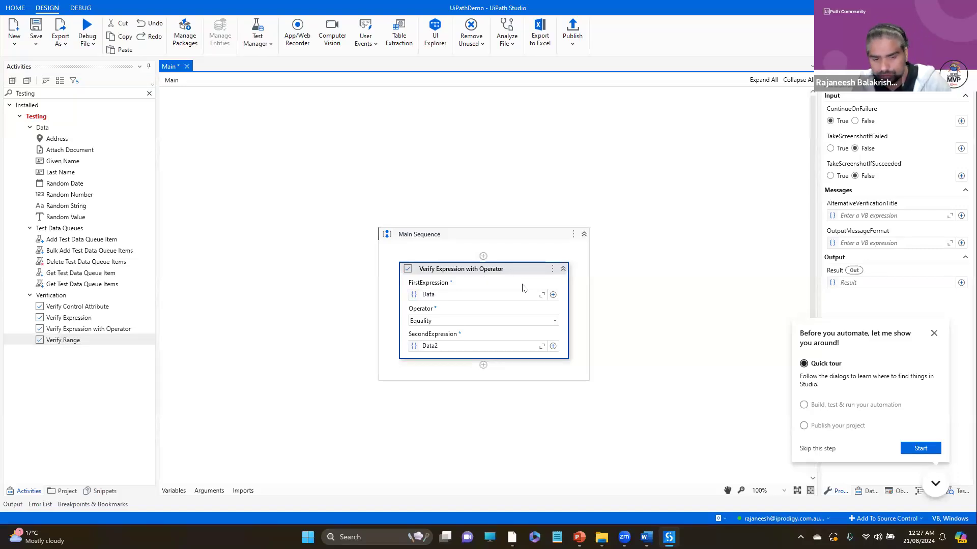
{"action": "key", "text": "Delete"}
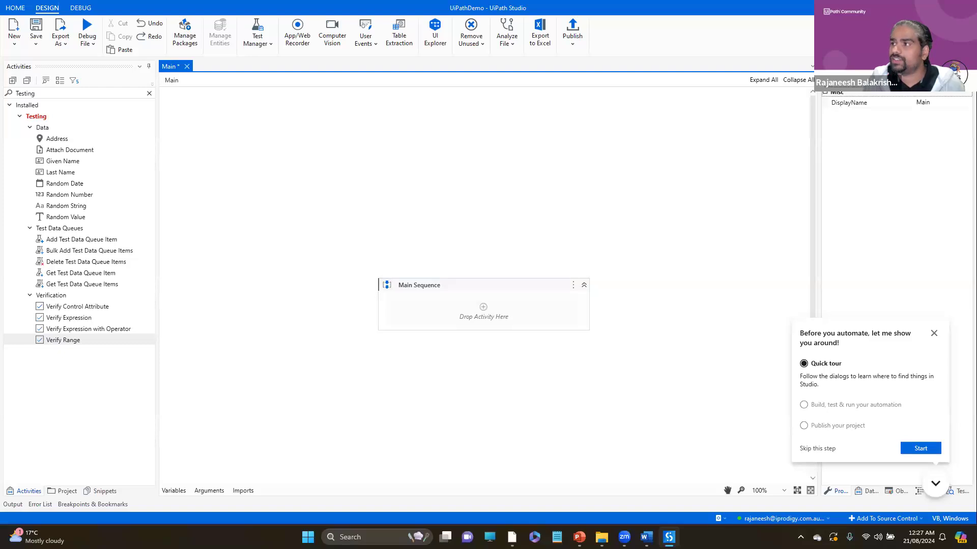
- Switch to Test Manager in the browser and start a new Jira Cloud connection in the UiPathDemo project's integration settings
{"action": "key", "text": "alt+Tab"}
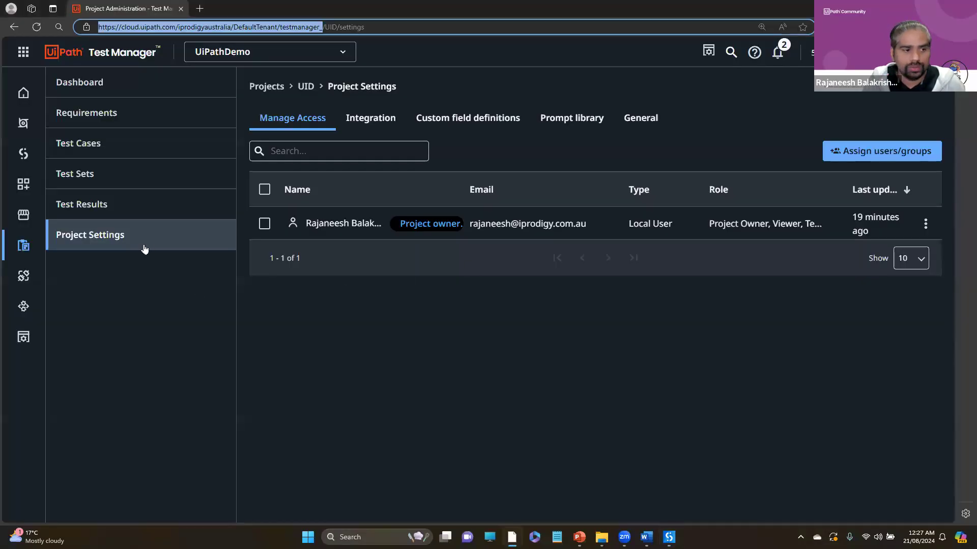
{"action": "left_click", "coordinate": [379, 127]}
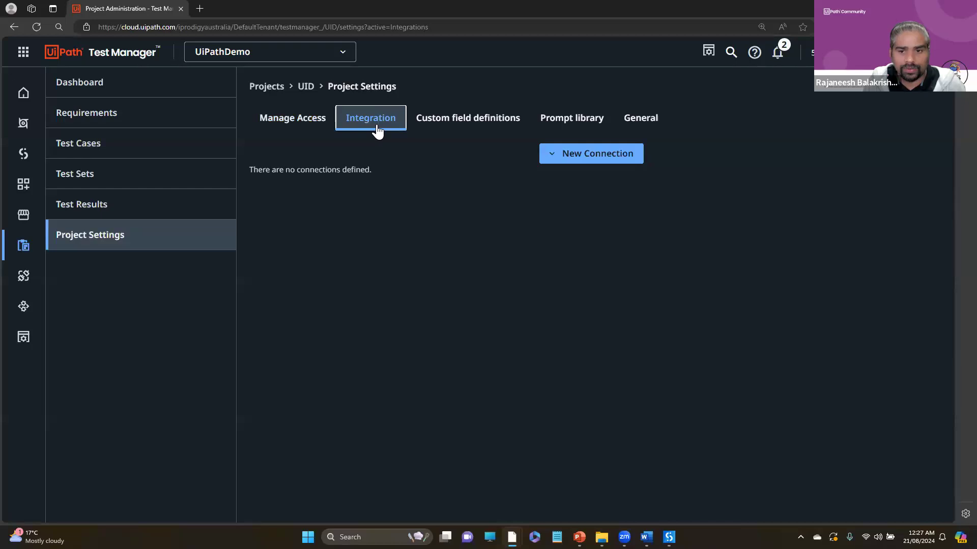
{"action": "left_click", "coordinate": [577, 149]}
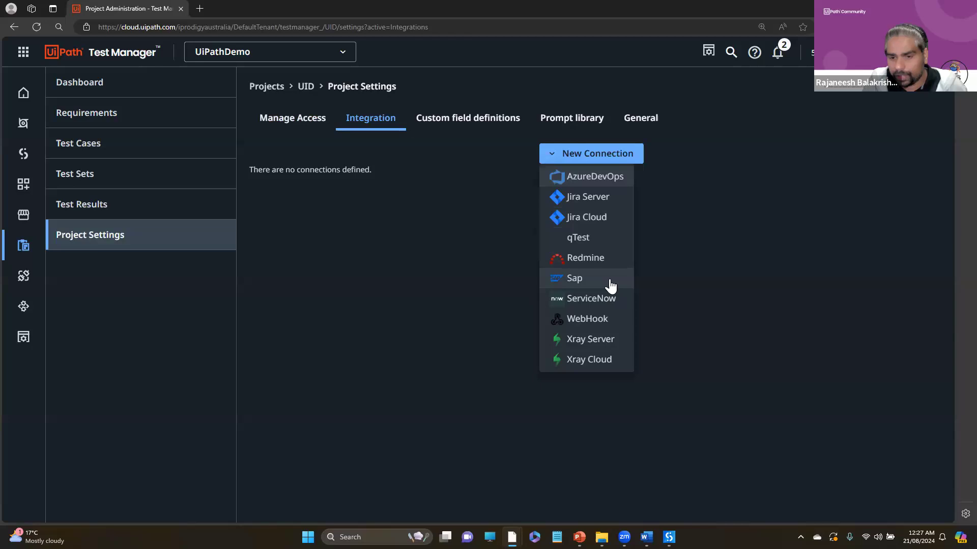
{"action": "left_click", "coordinate": [601, 219]}
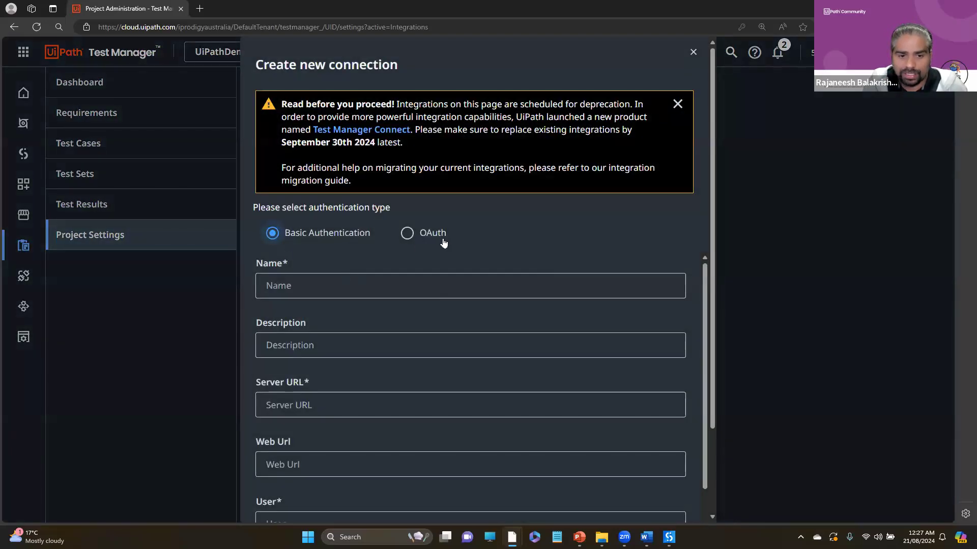
- Select OAuth as the connection's authentication type and review the fields it requires
{"action": "left_click", "coordinate": [437, 239]}
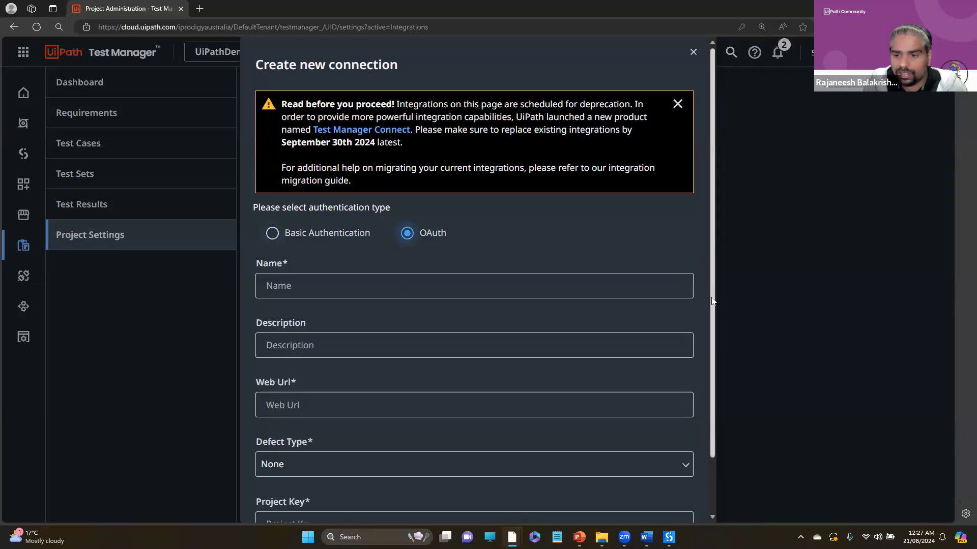
{"action": "scroll", "coordinate": [697, 383], "scroll_direction": "down", "scroll_amount": 2}
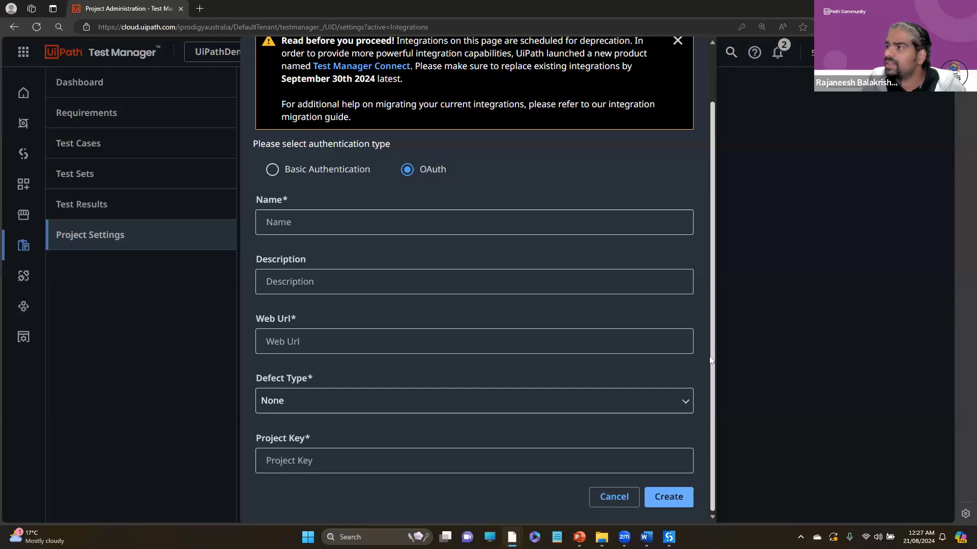
{"action": "scroll", "coordinate": [712, 188], "scroll_direction": "up", "scroll_amount": 2}
{"action": "scroll", "coordinate": [703, 172], "scroll_direction": "down", "scroll_amount": 1}
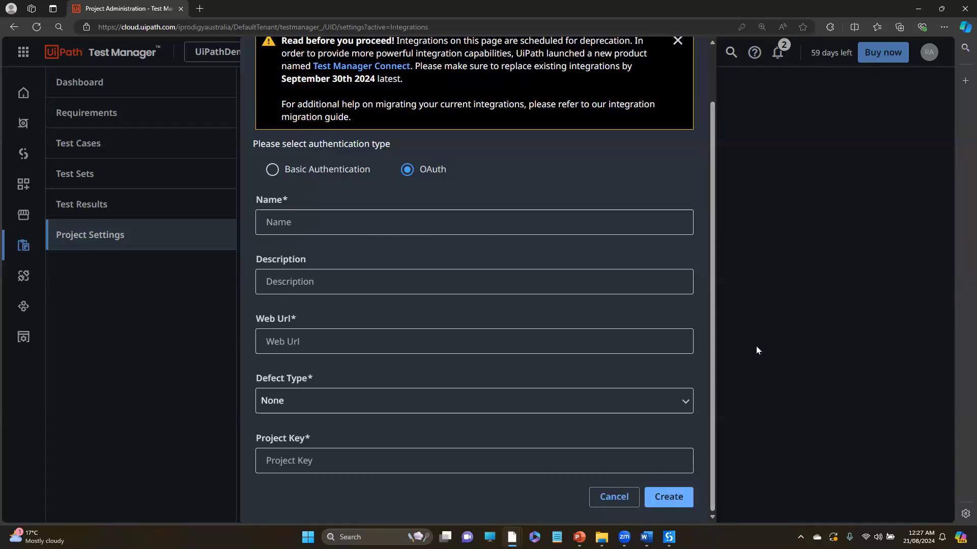
- Open jira.atlassian.com in a new browser window and go to the Atlassian home page
{"action": "key", "text": "ctrl+n"}
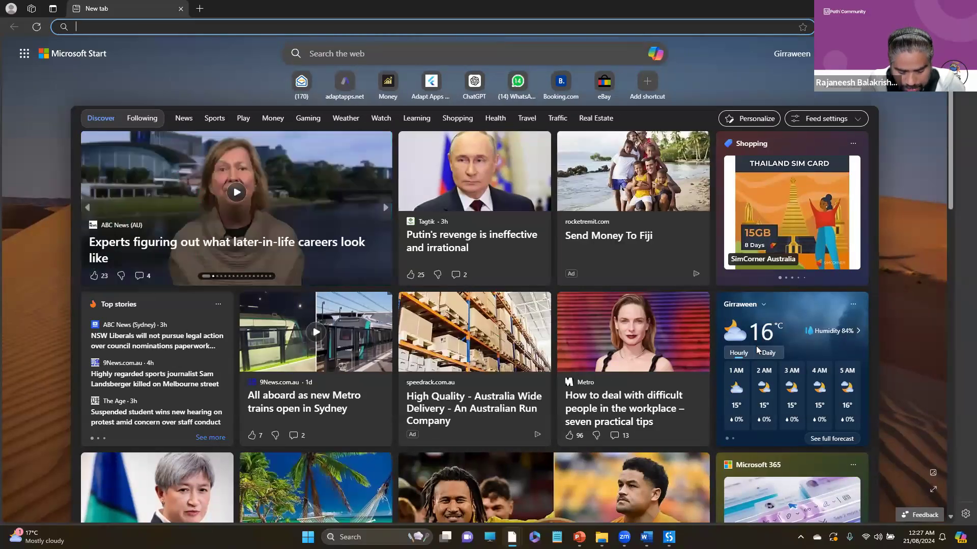
{"action": "type", "text": "jirA"}
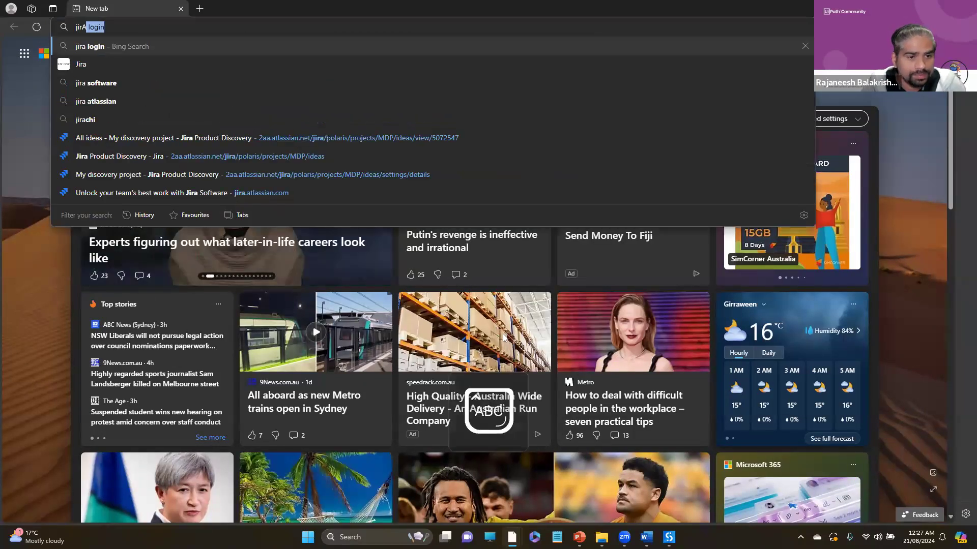
{"action": "key", "text": "Caps_Lock"}
{"action": "left_click", "coordinate": [239, 196]}
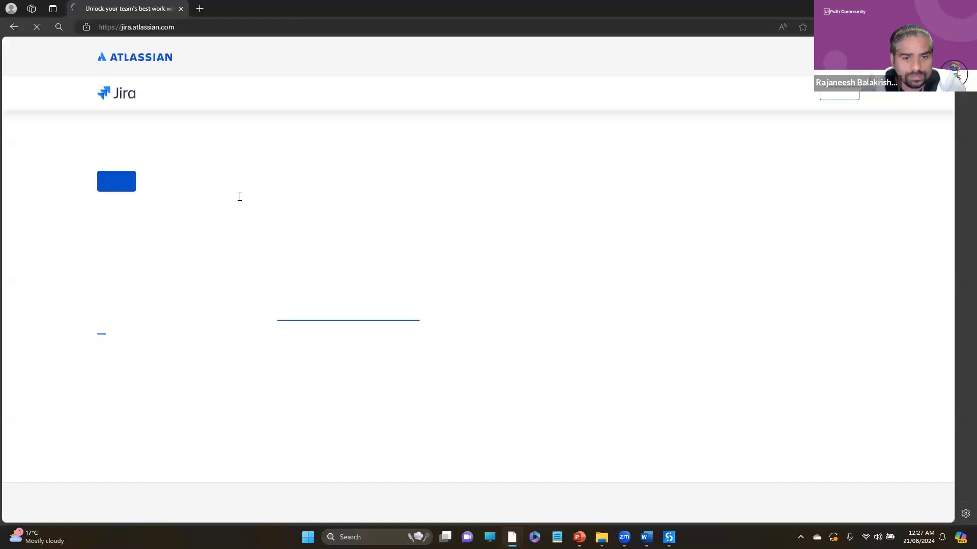
{"action": "left_click", "coordinate": [796, 93]}
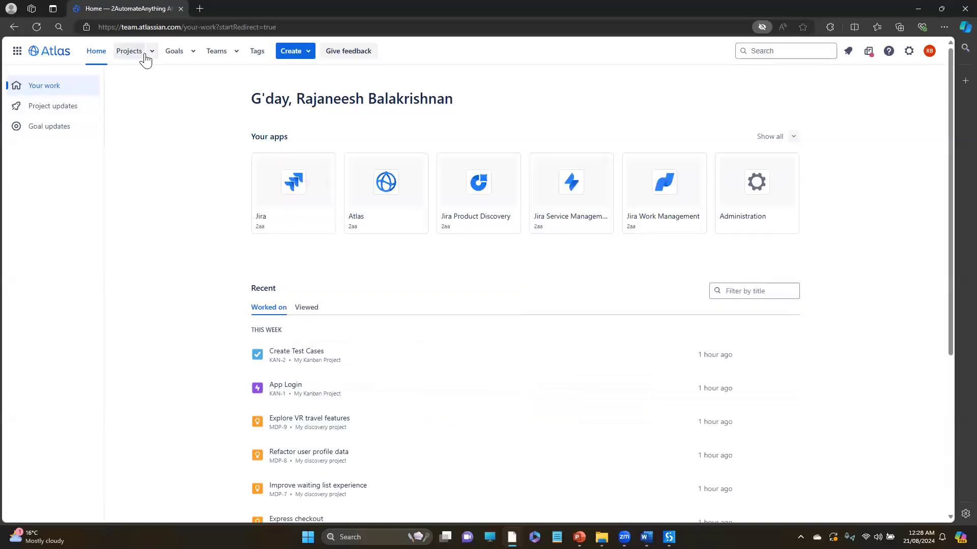
- View the list of all projects in Atlas
{"action": "left_click", "coordinate": [129, 51]}
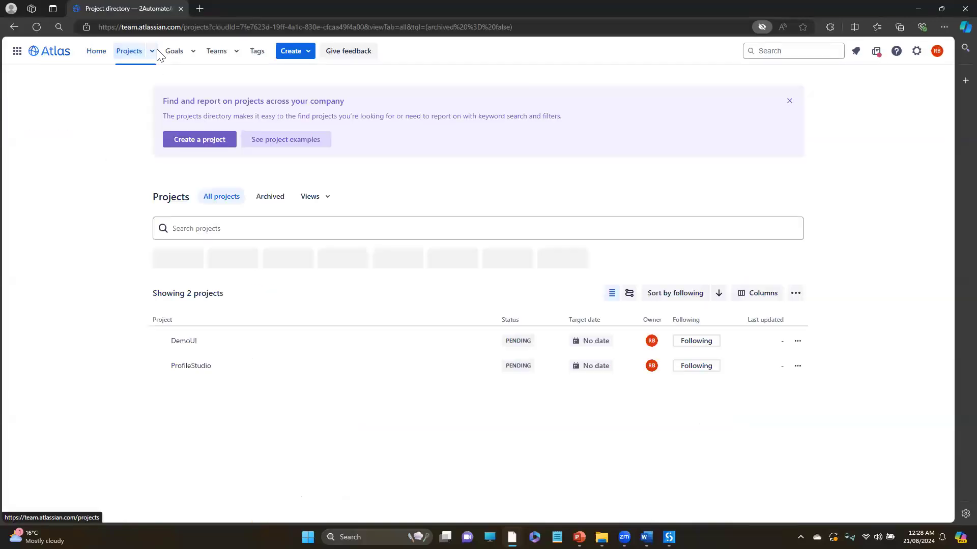
{"action": "left_click", "coordinate": [152, 50]}
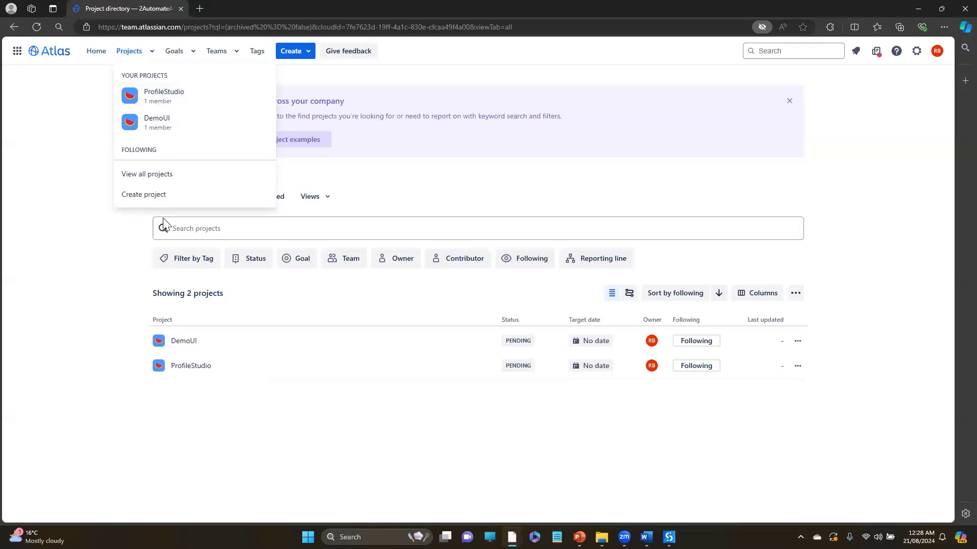
{"action": "left_click", "coordinate": [72, 201]}
{"action": "left_click", "coordinate": [151, 52]}
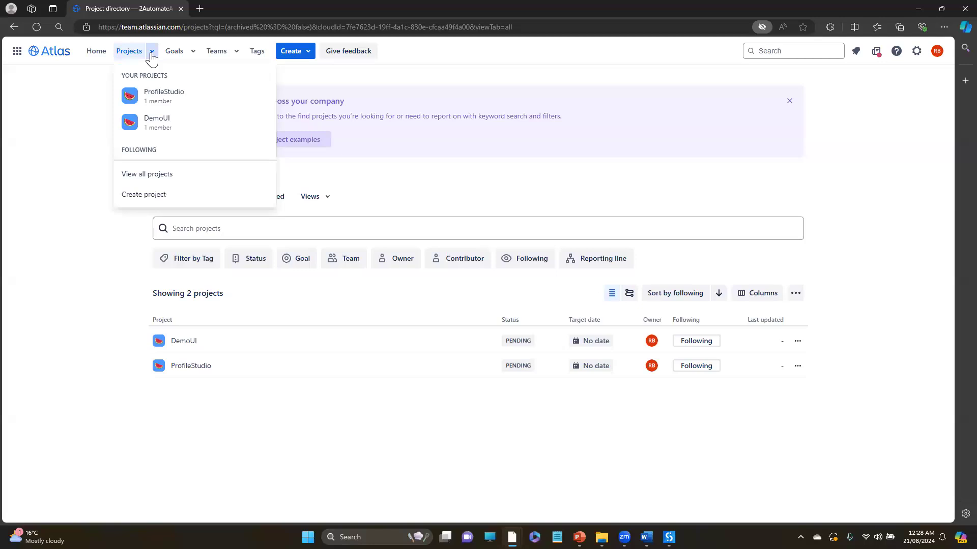
{"action": "left_click", "coordinate": [158, 175]}
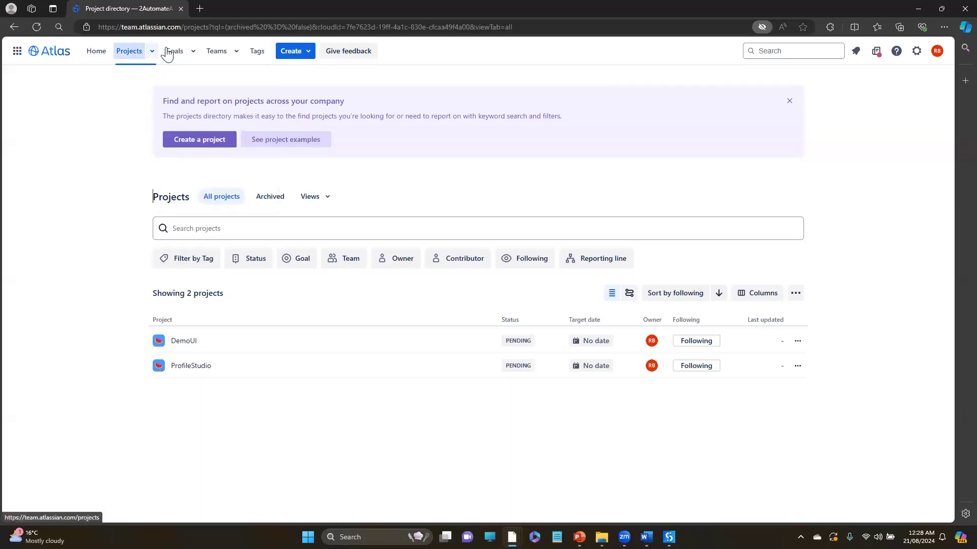
- Look at the Create Test Cases issue and My Kanban Project's settings in Jira, and return to the Test Manager connection form
{"action": "left_click", "coordinate": [102, 54]}
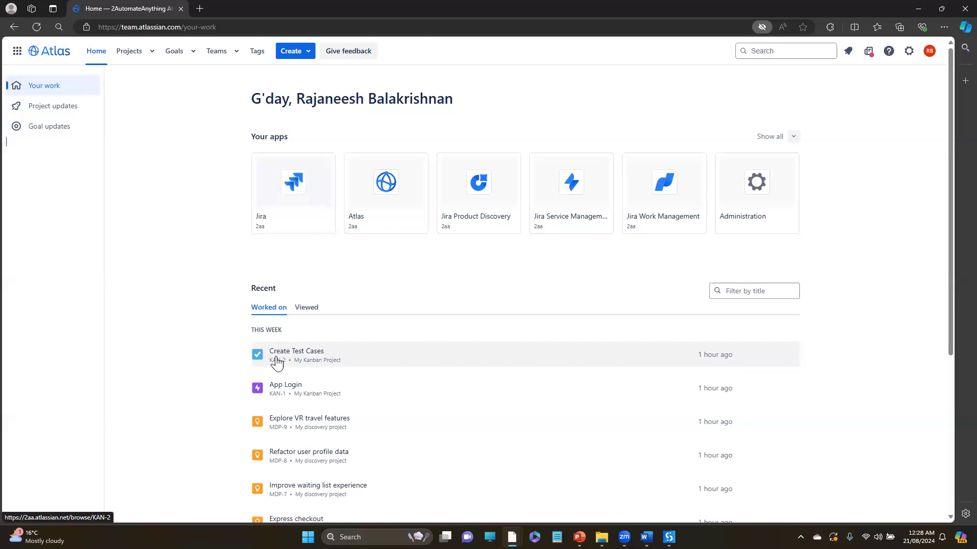
{"action": "left_click", "coordinate": [277, 362]}
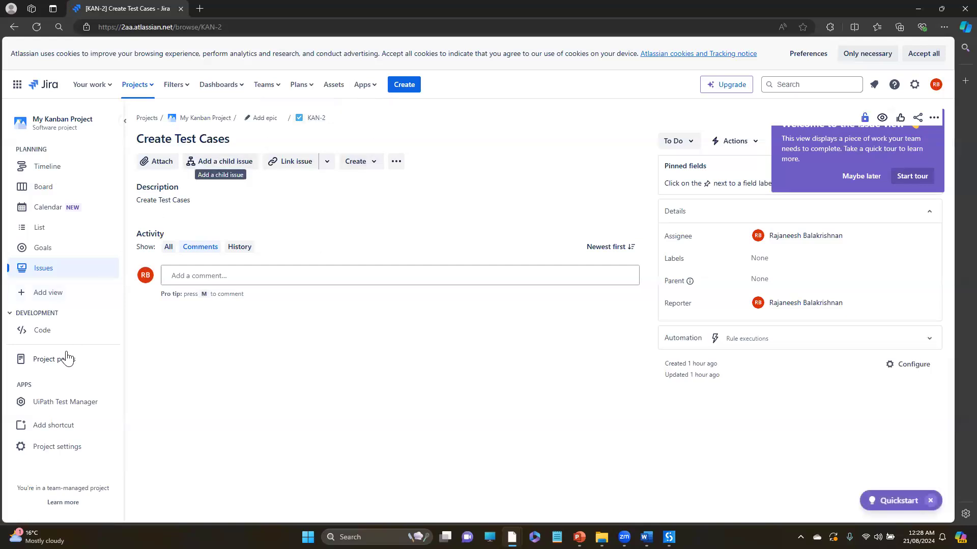
{"action": "left_click", "coordinate": [79, 452]}
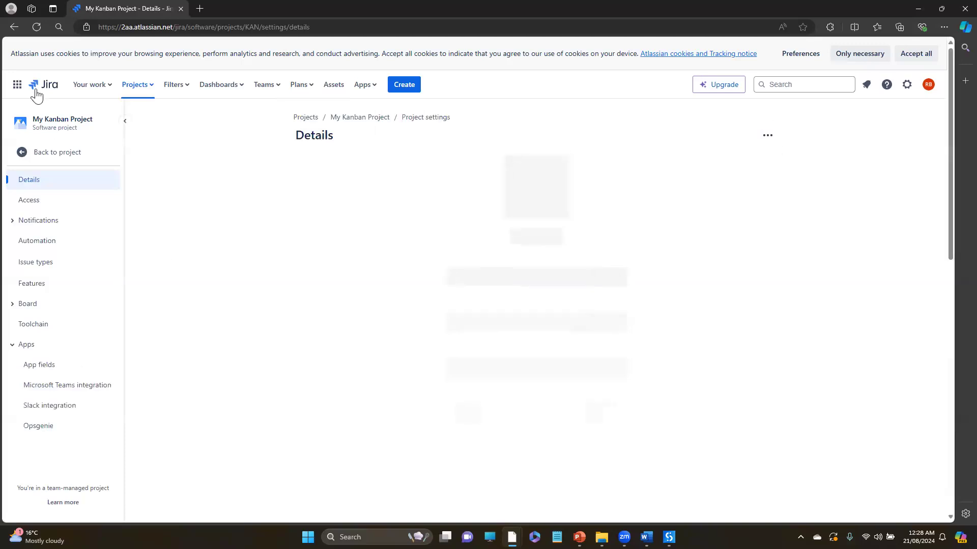
{"action": "left_click", "coordinate": [45, 154]}
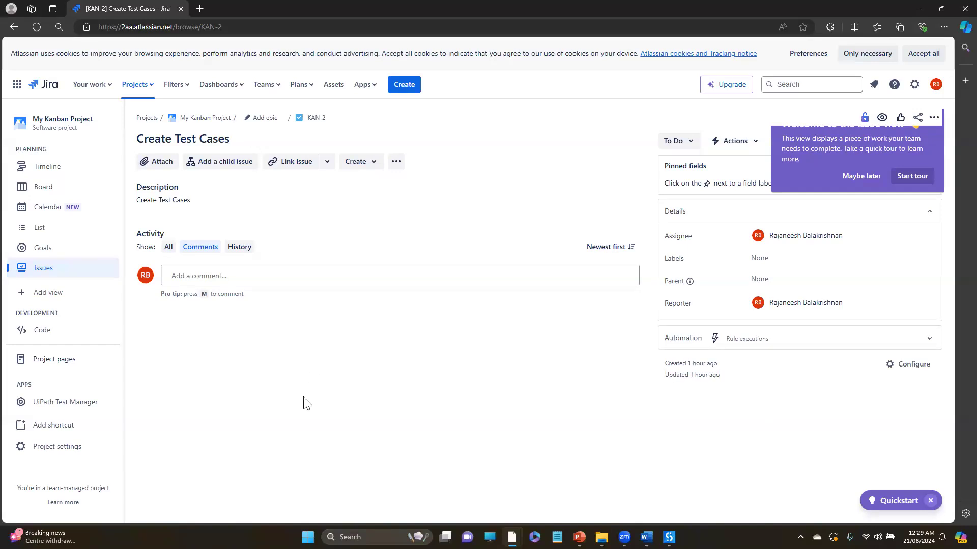
{"action": "key", "text": "alt+Tab"}
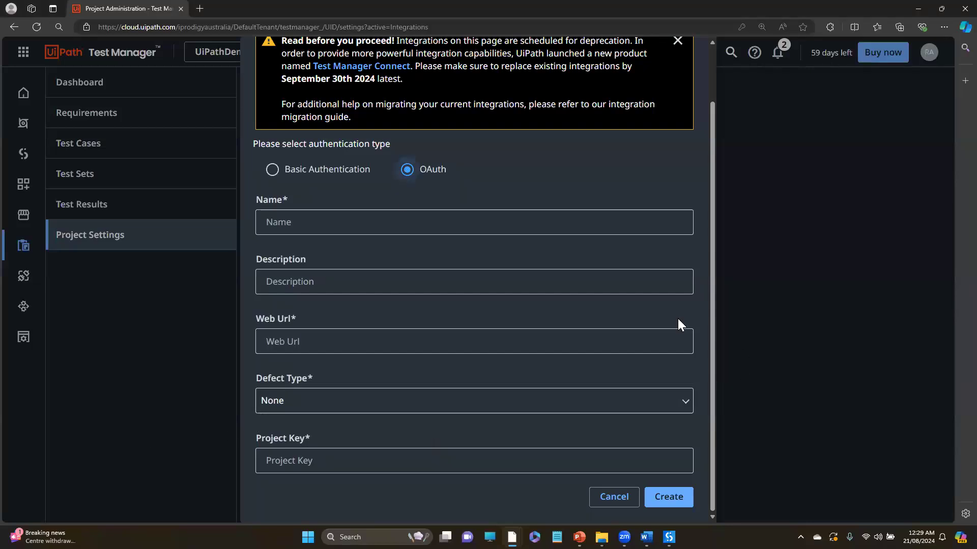
- Switch to Jira and search the app marketplace for UiPath Test Manager
{"action": "left_click_drag", "start_coordinate": [715, 294], "coordinate": [708, 359]}
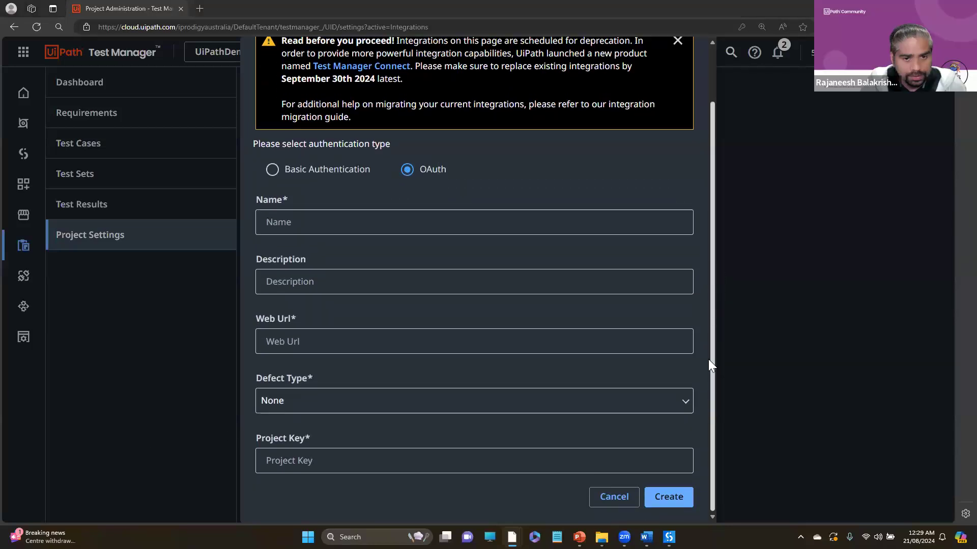
{"action": "key", "text": "alt+Tab"}
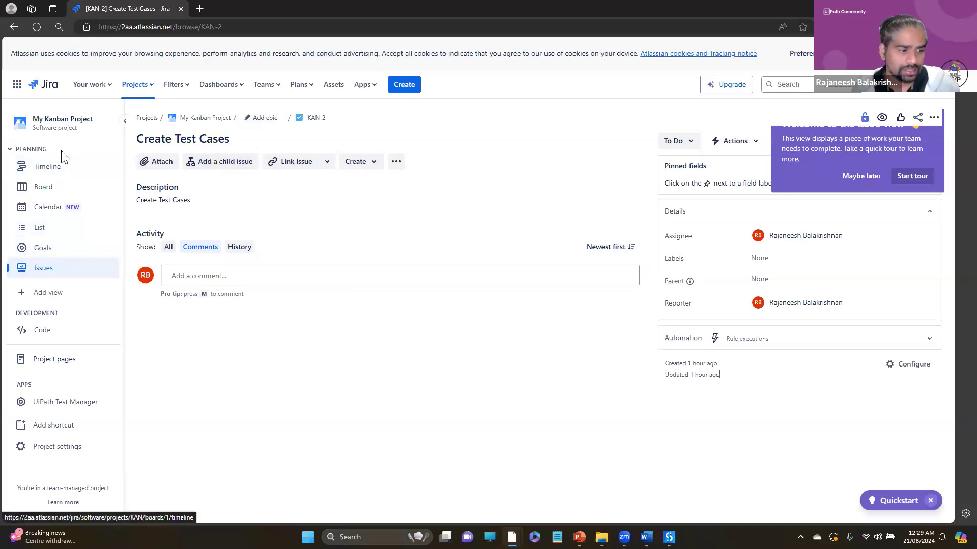
{"action": "left_click", "coordinate": [365, 87]}
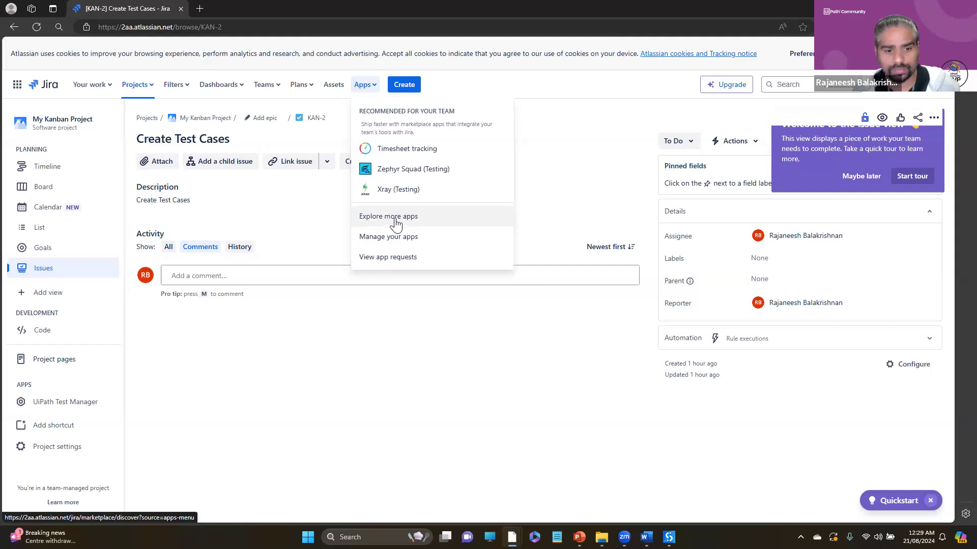
{"action": "left_click", "coordinate": [399, 225]}
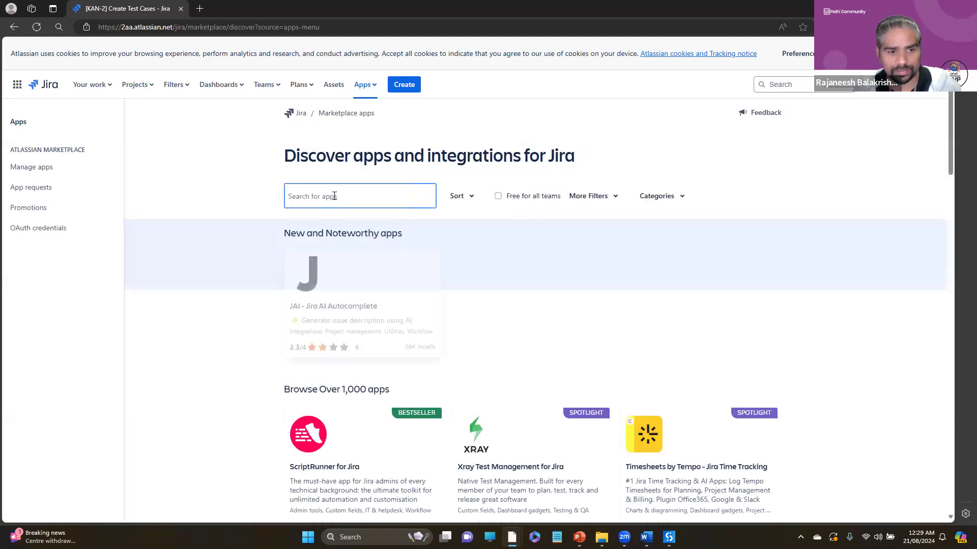
{"action": "type", "text": "uIpATH"}
{"action": "key", "text": "ctrl+a"}
{"action": "type", "text": "UI"}
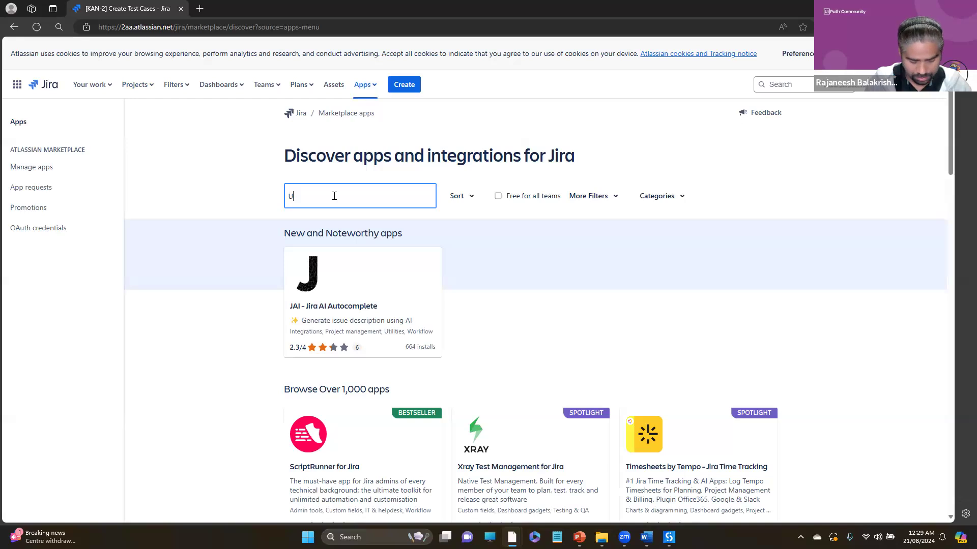
{"action": "key", "text": "Caps_Lock"}
{"action": "type", "text": "iPath Test Manag"}
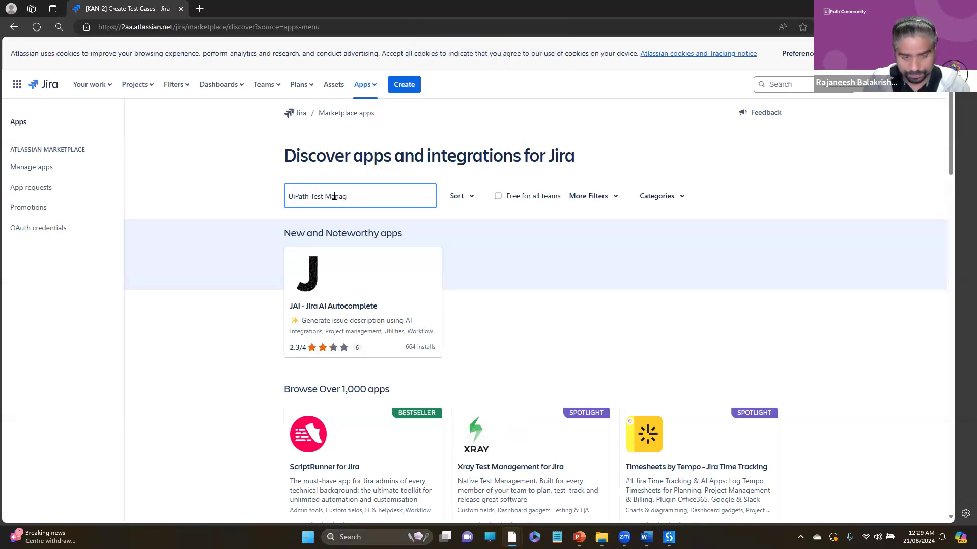
{"action": "key", "text": "Return"}
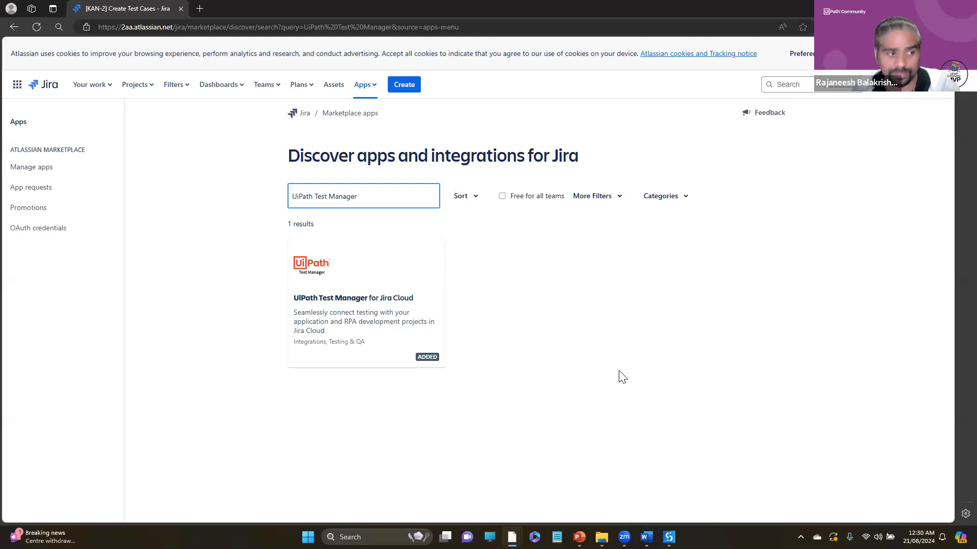
- Delete the Create Test Cases issue from My Kanban Project's board
{"action": "left_click", "coordinate": [135, 85]}
{"action": "left_click", "coordinate": [181, 133]}
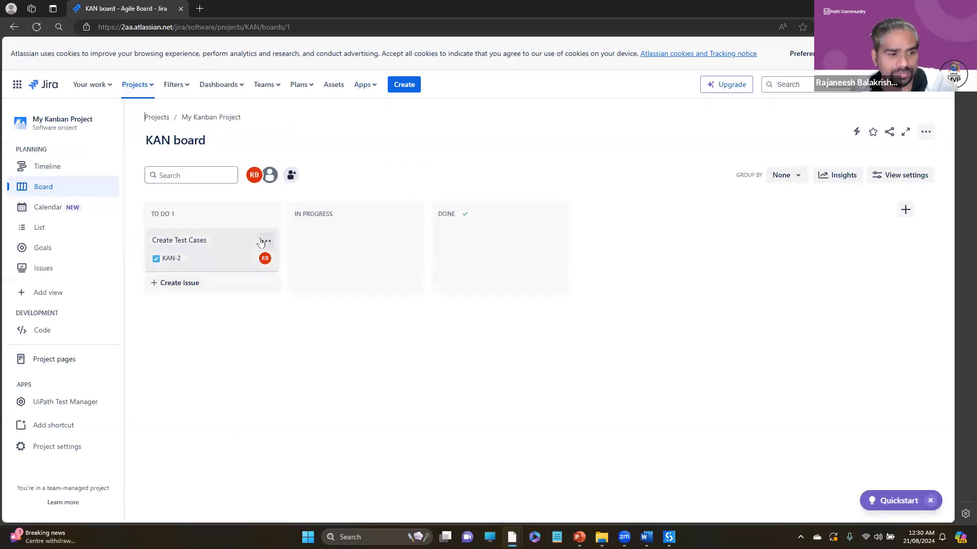
{"action": "left_click", "coordinate": [265, 242]}
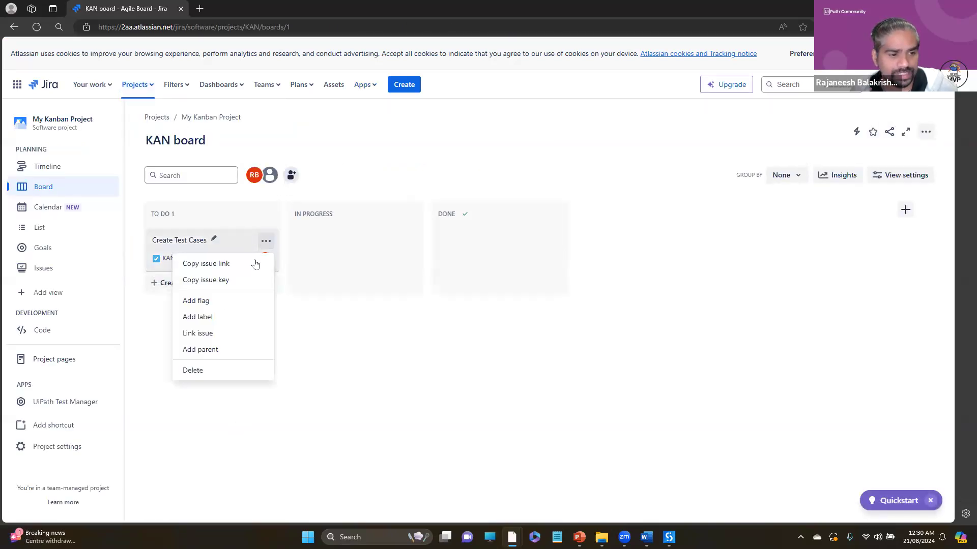
{"action": "left_click", "coordinate": [189, 371]}
{"action": "left_click", "coordinate": [553, 179]}
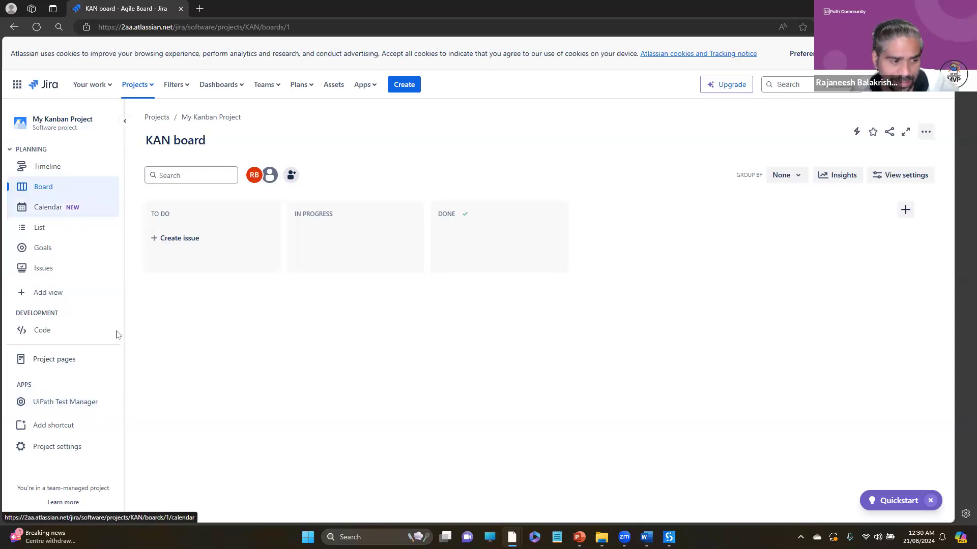
- Review the requirement types, API key and server URL in My Kanban Project's UiPath Test Manager app settings
{"action": "left_click", "coordinate": [74, 409]}
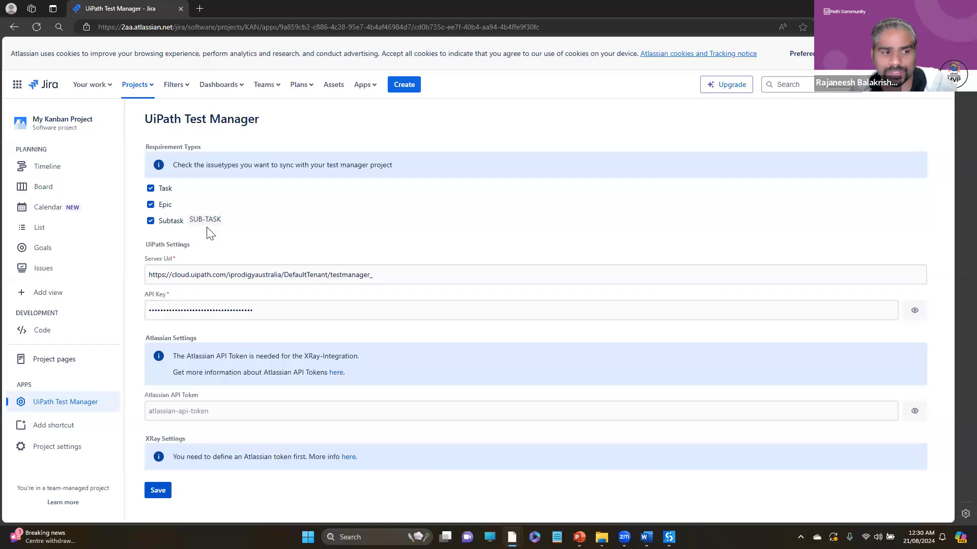
{"action": "double_click", "coordinate": [152, 189]}
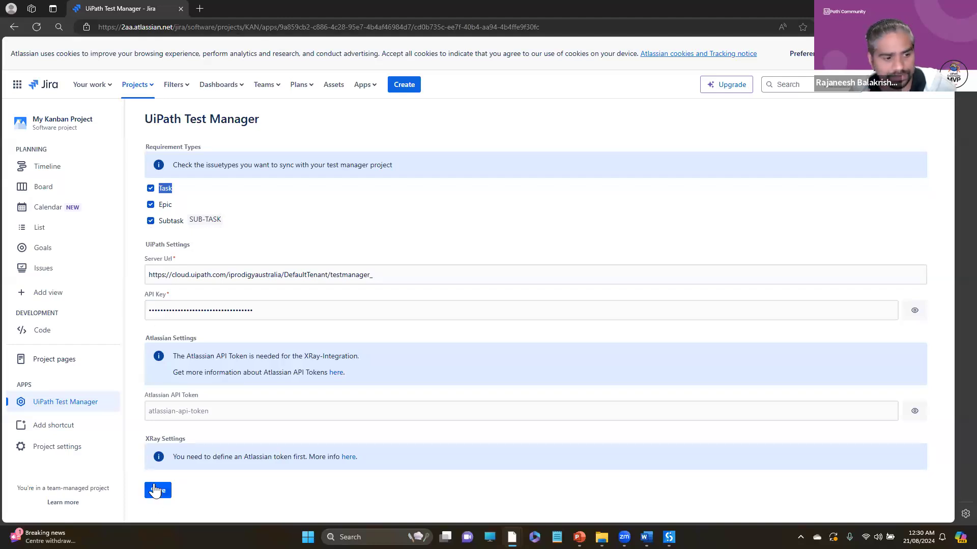
{"action": "left_click", "coordinate": [372, 309]}
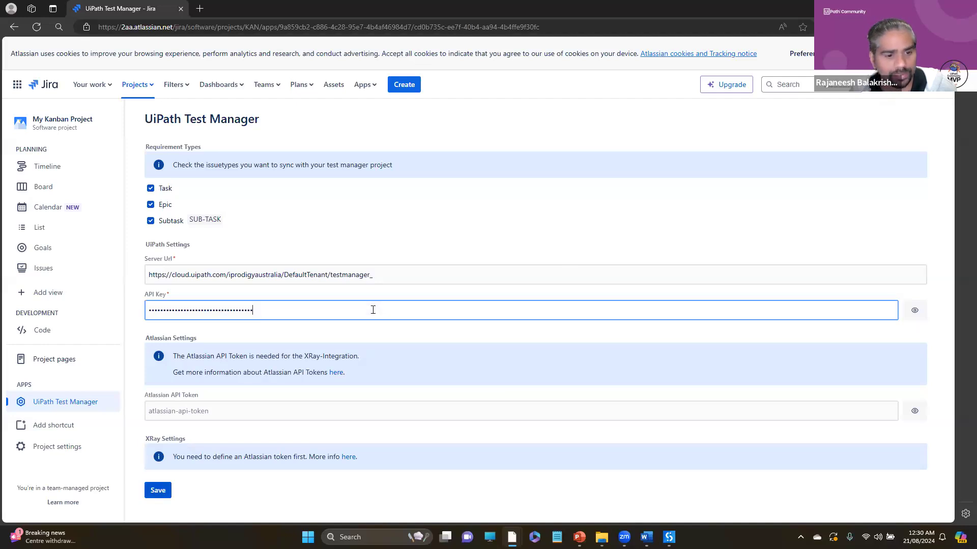
{"action": "left_click", "coordinate": [326, 271]}
{"action": "key", "text": "ctrl+a"}
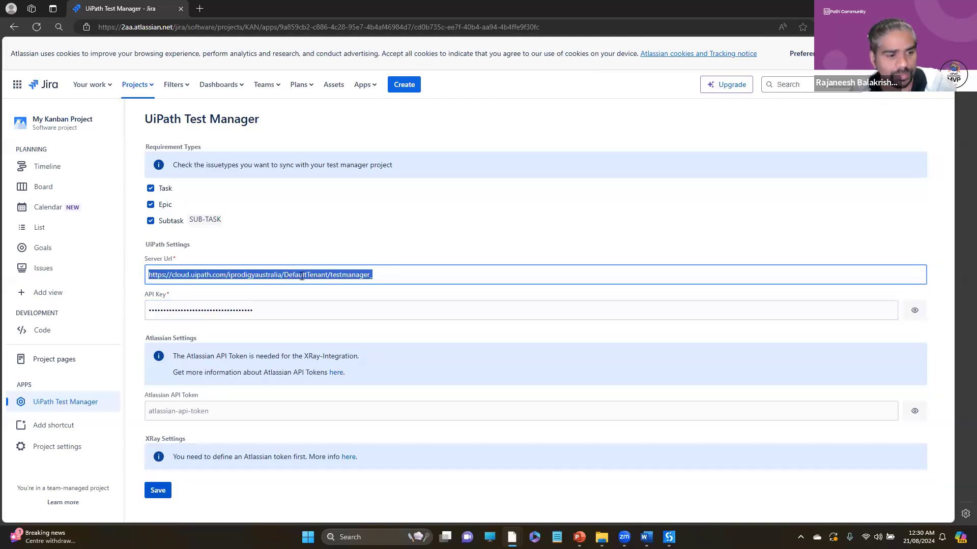
- Return to the Test Manager connection form and name the connection Jira Integration, leaving the description empty
{"action": "key", "text": "alt+Tab"}
{"action": "left_click", "coordinate": [320, 224]}
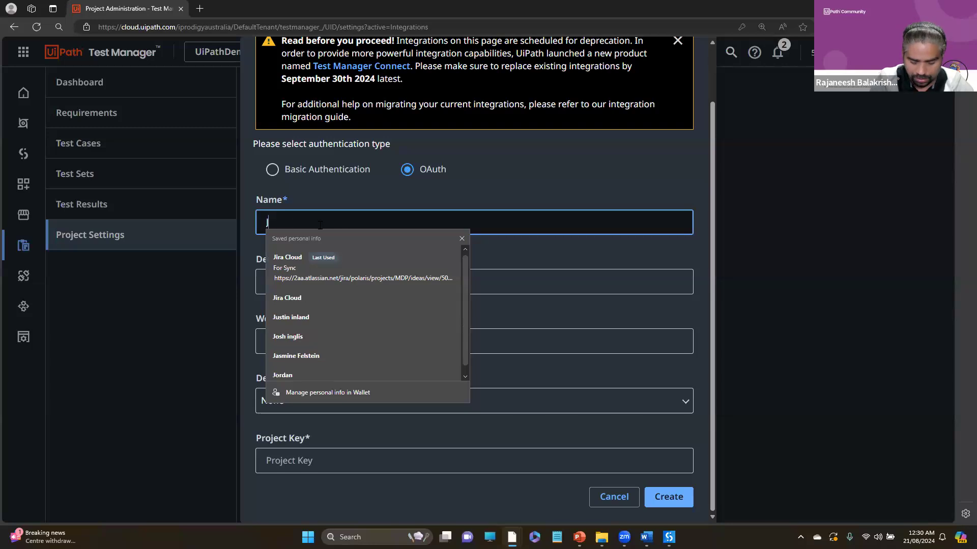
{"action": "type", "text": "Jira In"}
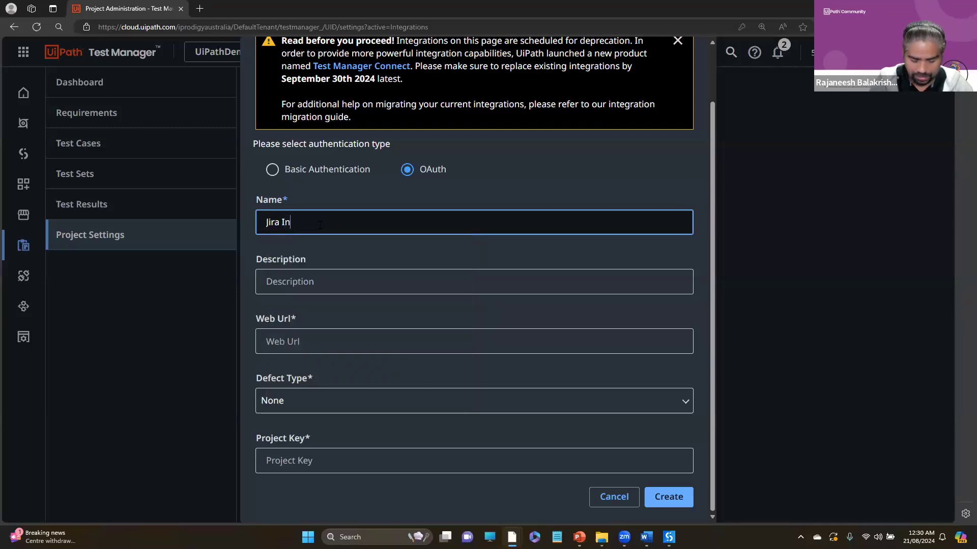
{"action": "type", "text": "tegration"}
{"action": "key", "text": "Tab"}
{"action": "key", "text": "Tab"}
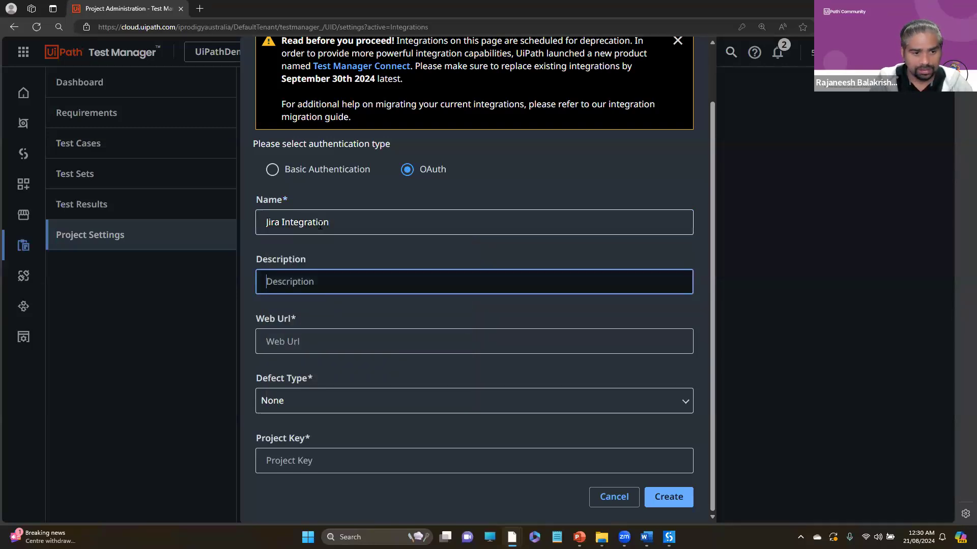
{"action": "key", "text": "Return"}
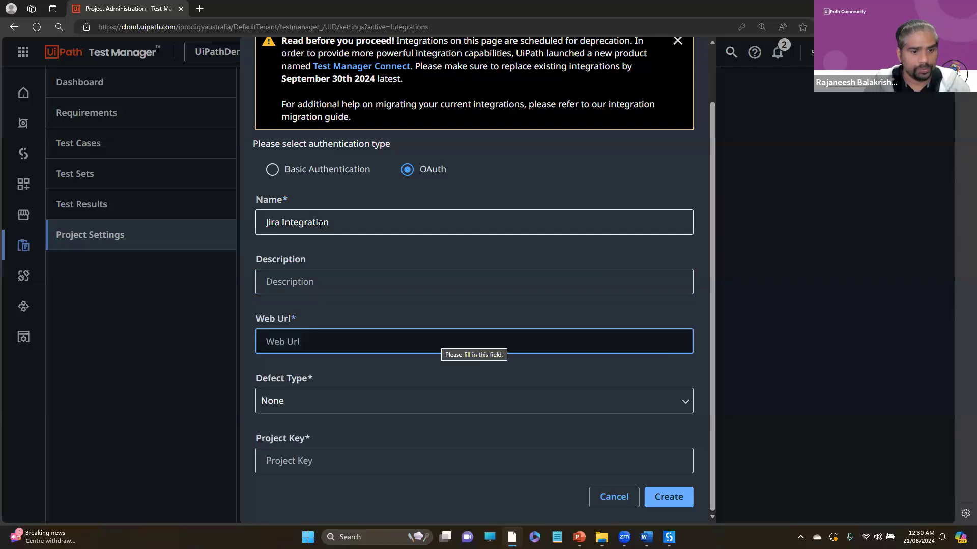
- Use the copied address of Jira's UiPath Test Manager app page as the Web Url and set the defect type to Bug
{"action": "key", "text": "alt+Tab"}
{"action": "left_click", "coordinate": [252, 25]}
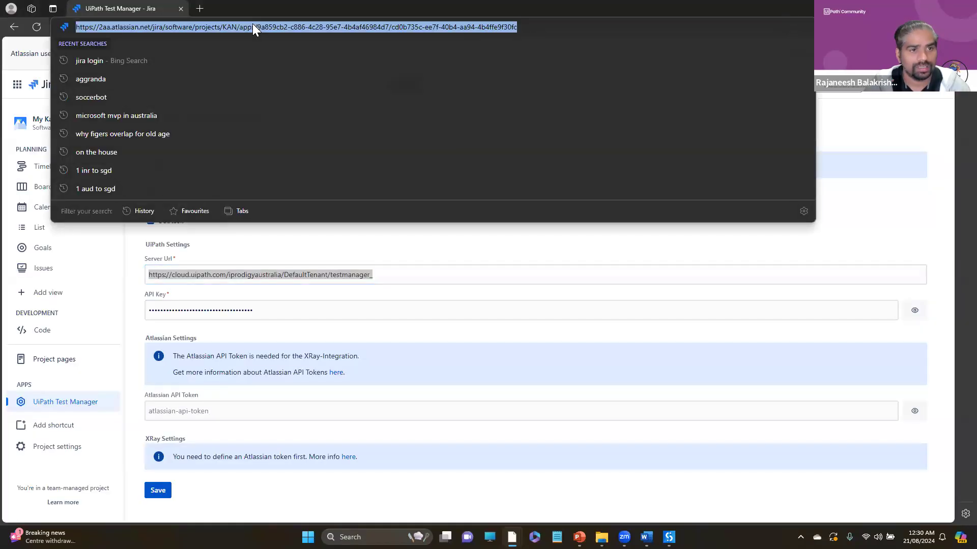
{"action": "key", "text": "ctrl+c"}
{"action": "key", "text": "alt+Tab"}
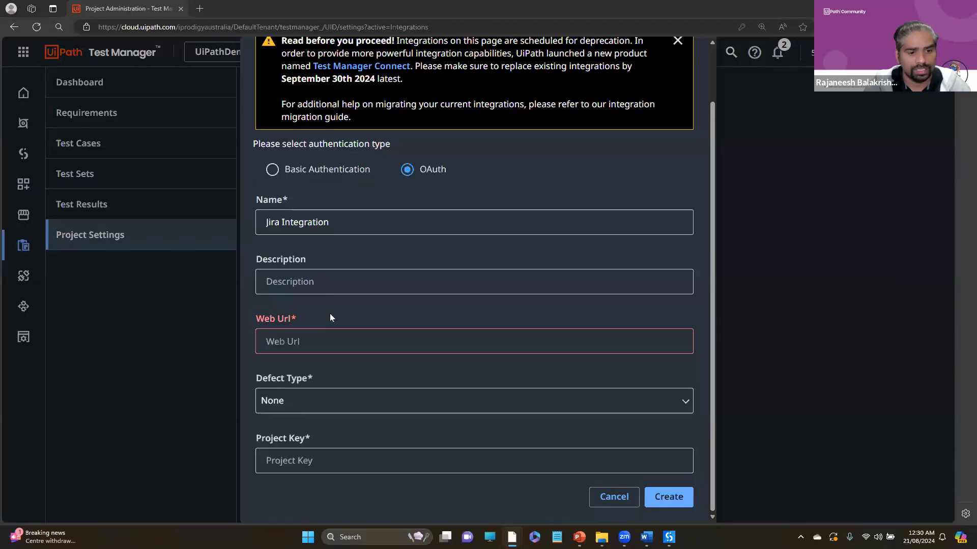
{"action": "left_click", "coordinate": [325, 345]}
{"action": "key", "text": "ctrl+v"}
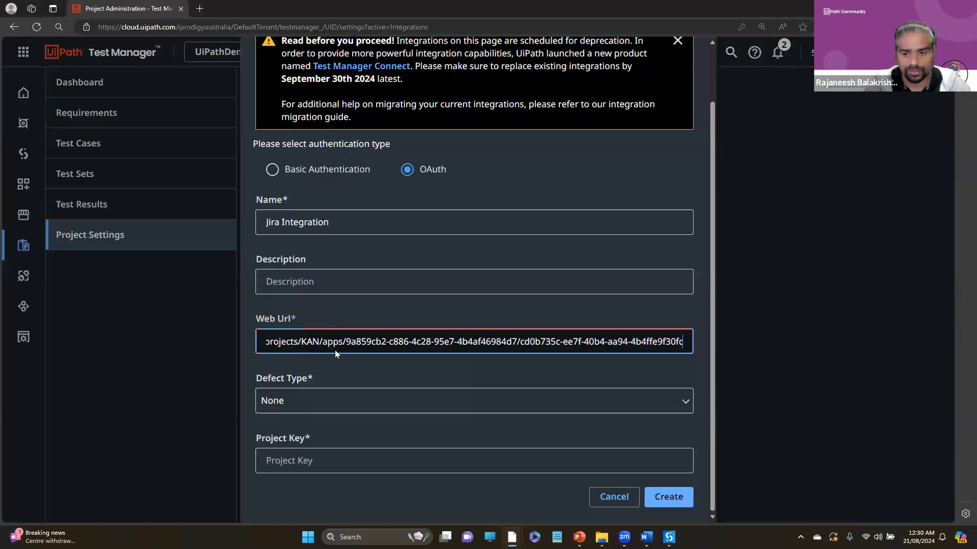
{"action": "left_click", "coordinate": [355, 395]}
{"action": "left_click", "coordinate": [307, 454]}
- Copy the project key KAN from My Kanban Project's details in Jira into the connection form, and create the connection
{"action": "left_click", "coordinate": [339, 469]}
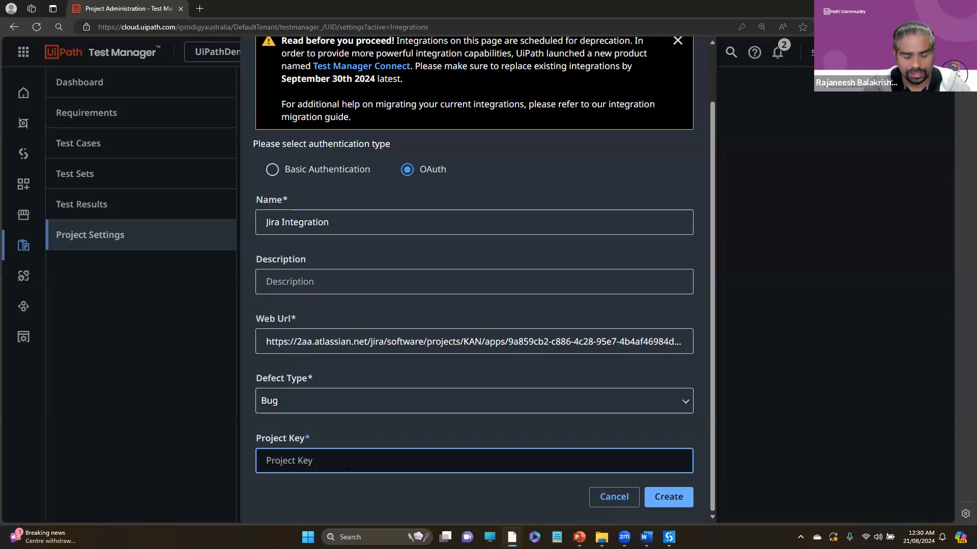
{"action": "key", "text": "alt+Tab"}
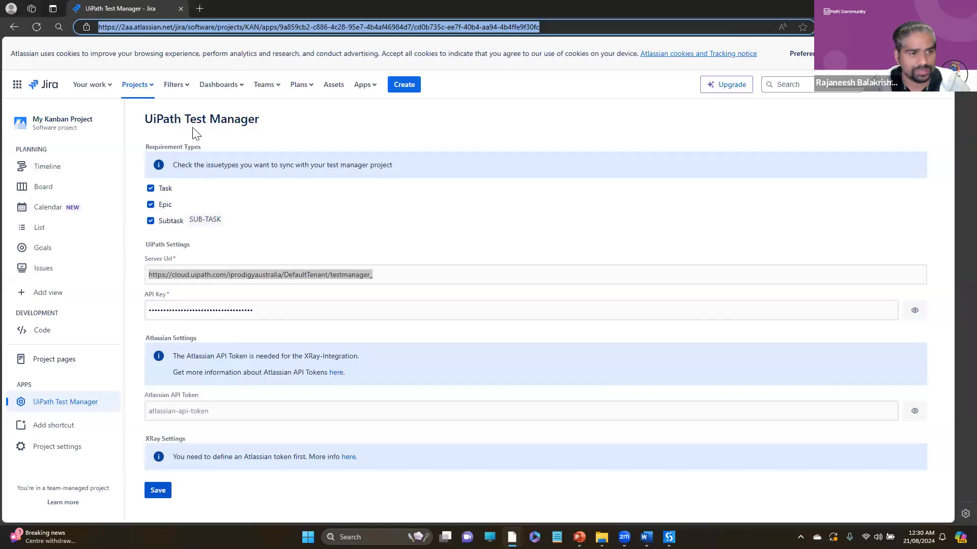
{"action": "left_click", "coordinate": [74, 455]}
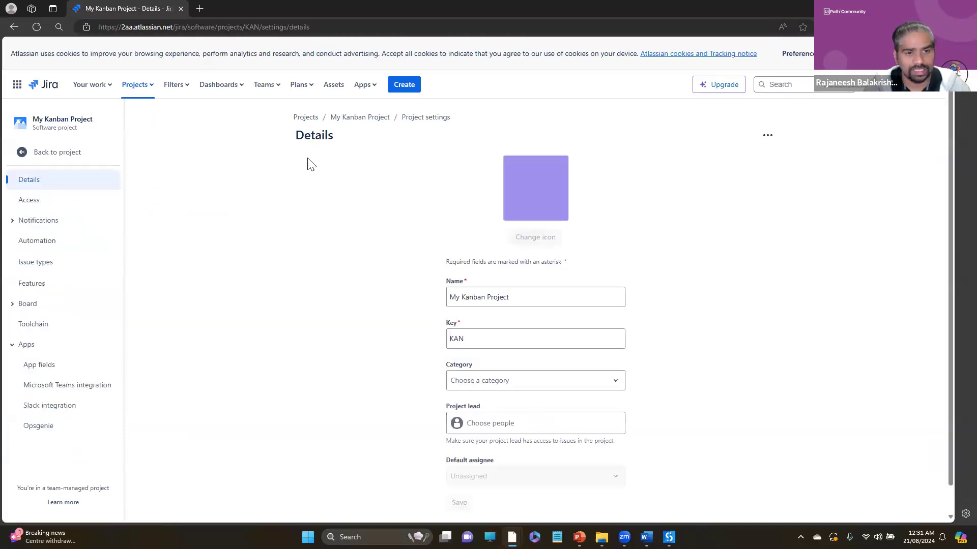
{"action": "double_click", "coordinate": [463, 342]}
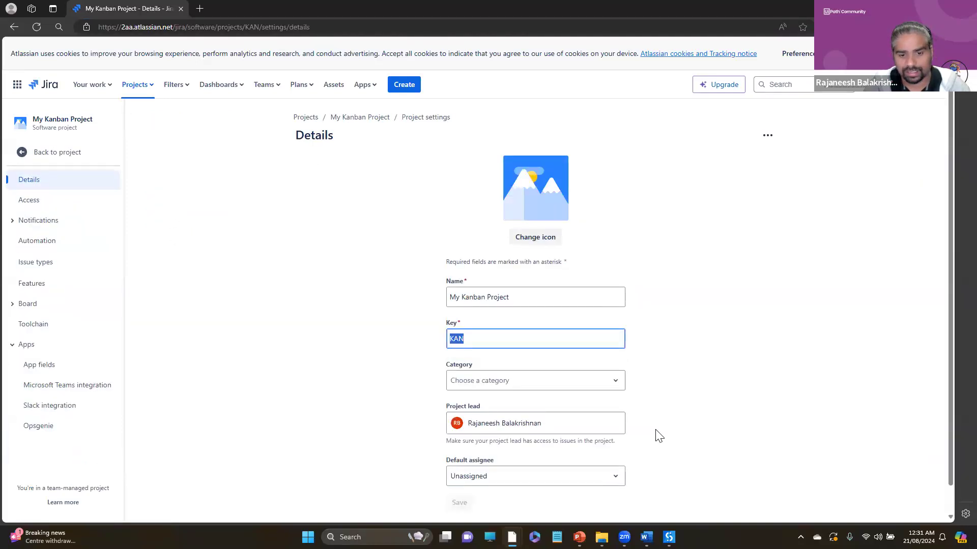
{"action": "key", "text": "ctrl+c"}
{"action": "key", "text": "alt+Tab"}
{"action": "left_click", "coordinate": [315, 464]}
{"action": "key", "text": "ctrl+v"}
{"action": "left_click", "coordinate": [669, 494]}
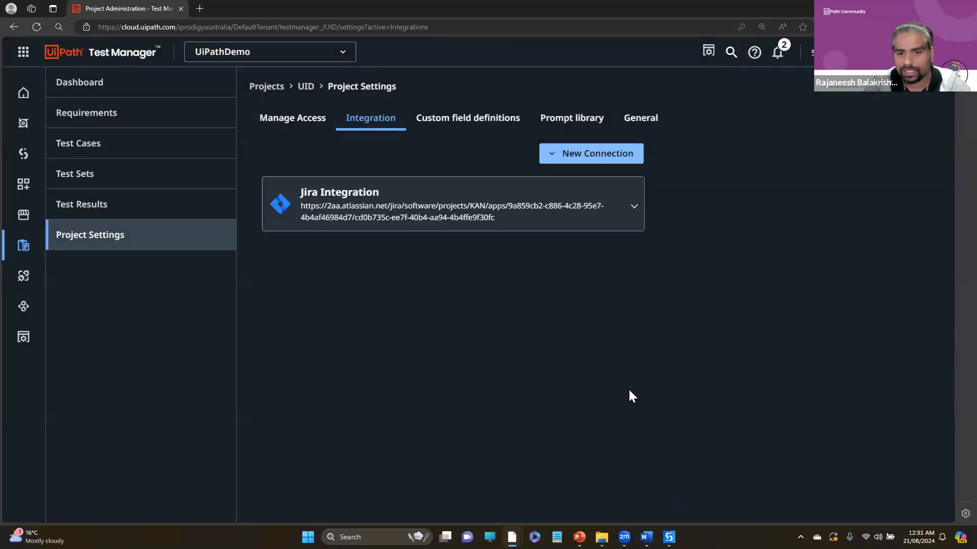
- Expand the Jira Integration connection, copy its API key and switch to Jira
{"action": "left_click", "coordinate": [617, 210]}
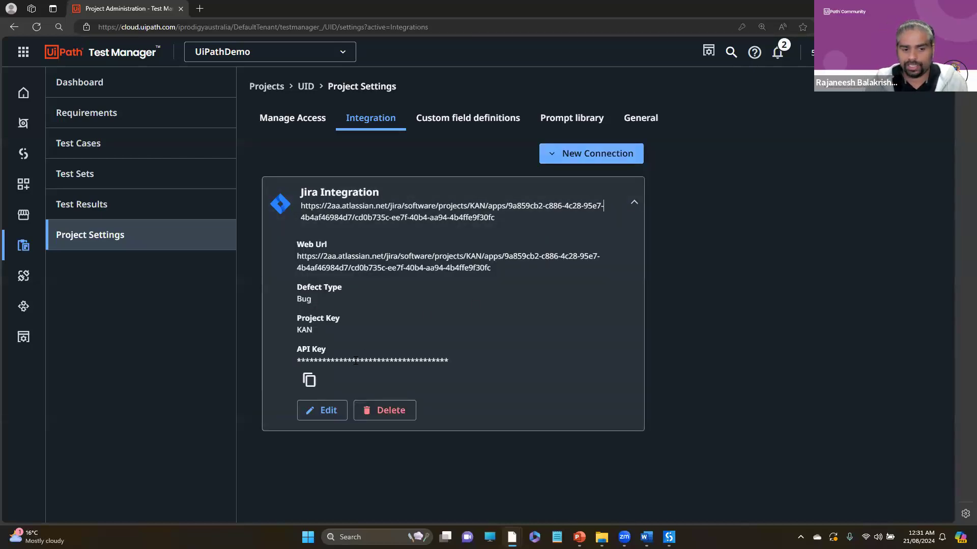
{"action": "left_click", "coordinate": [308, 382]}
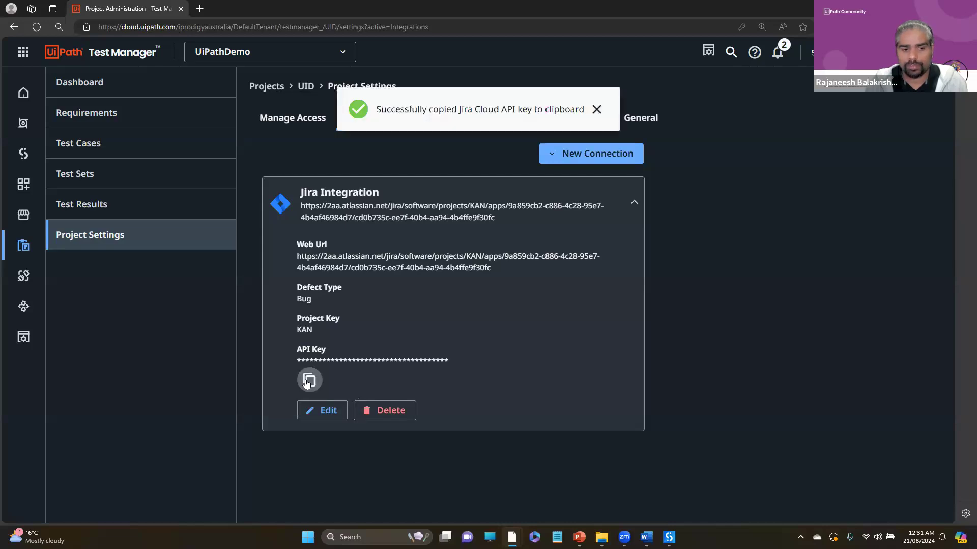
{"action": "key", "text": "alt+Tab"}
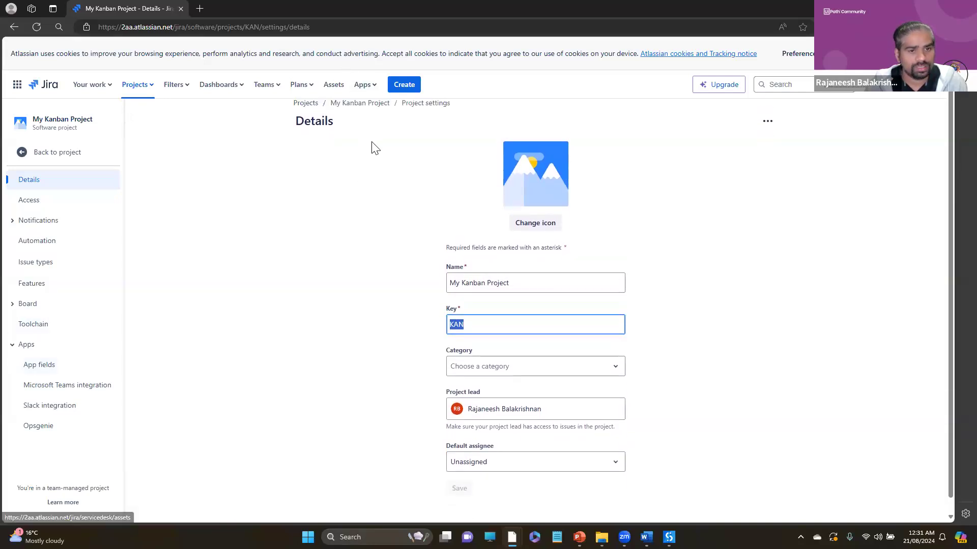
- Open My Kanban Project's UiPath Test Manager app settings and select the existing API key
{"action": "left_click", "coordinate": [365, 118]}
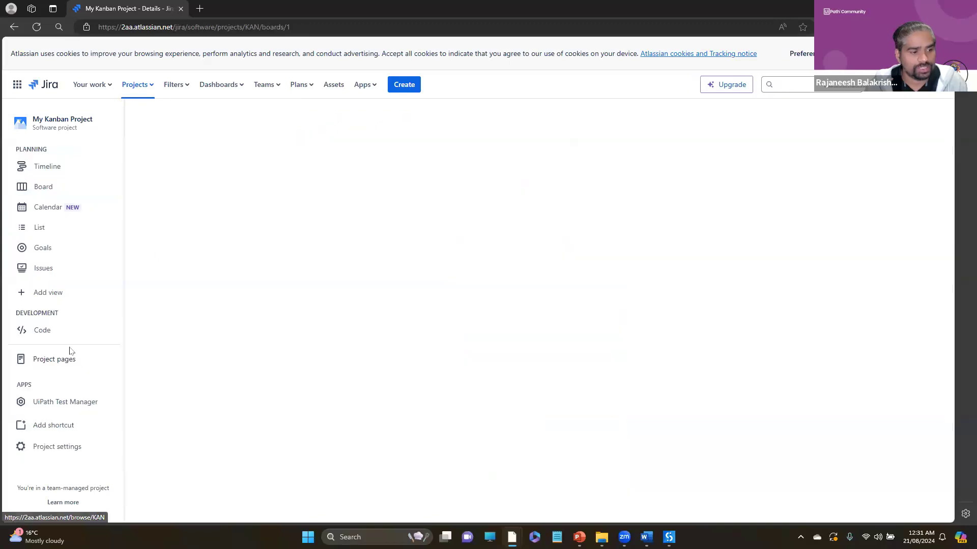
{"action": "left_click", "coordinate": [55, 447]}
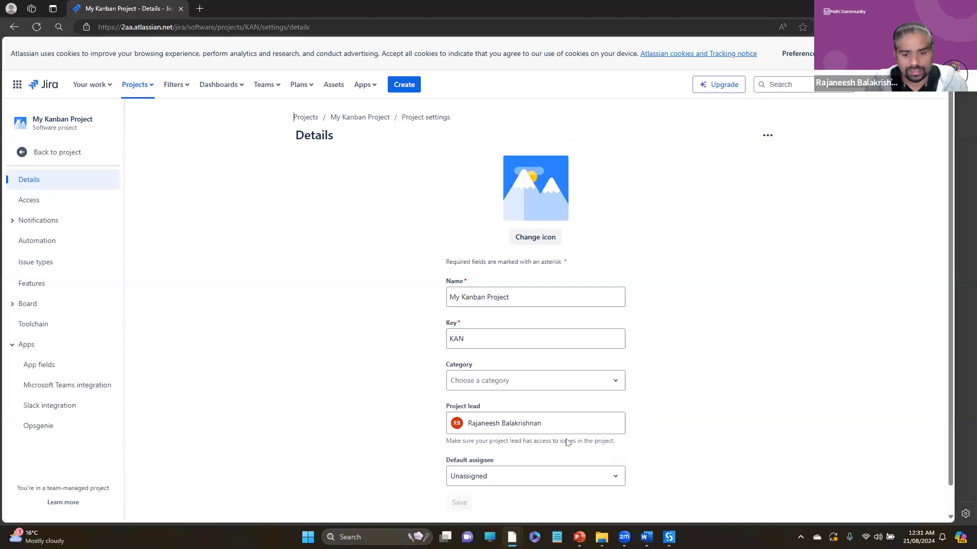
{"action": "scroll", "coordinate": [567, 443], "scroll_direction": "down", "scroll_amount": 1}
{"action": "left_click", "coordinate": [34, 155]}
{"action": "left_click", "coordinate": [59, 405]}
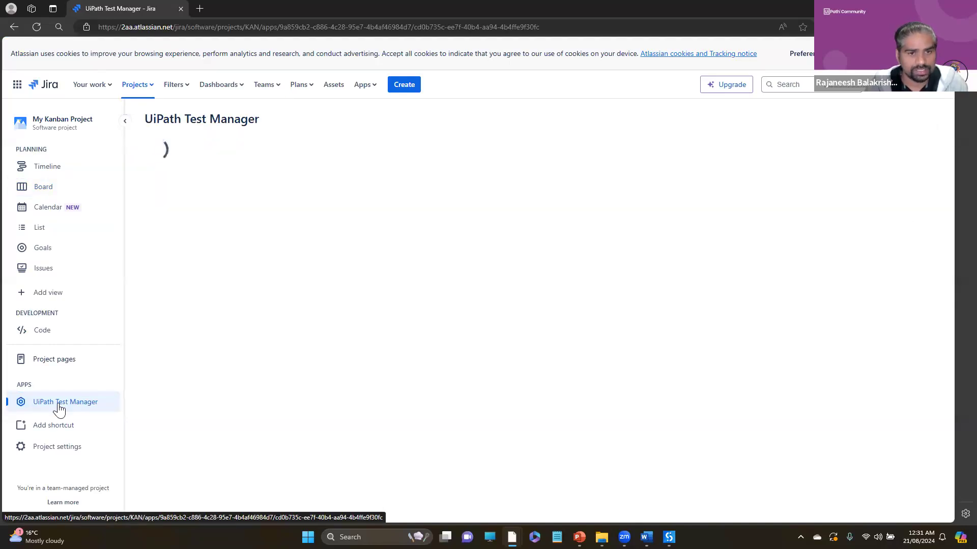
{"action": "double_click", "coordinate": [217, 311]}
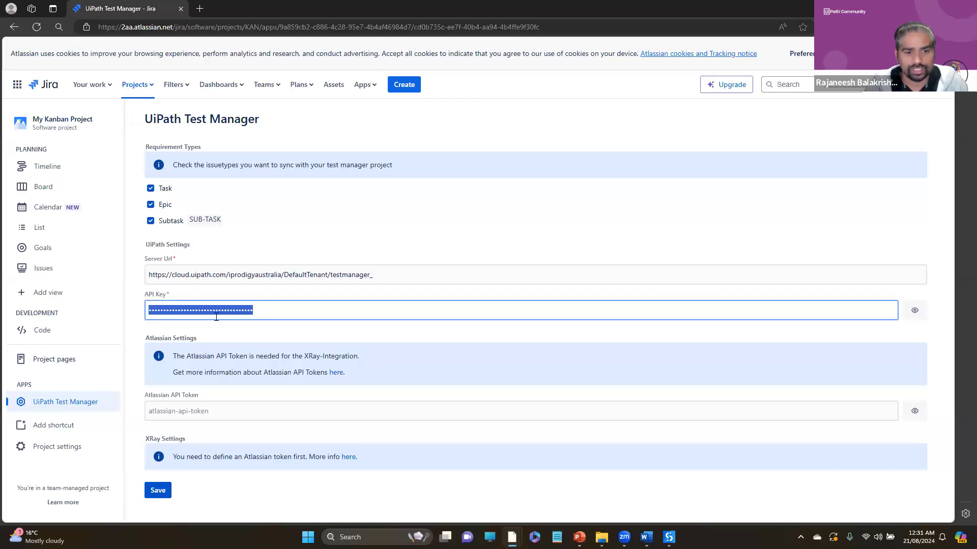
{"action": "triple_click", "coordinate": [172, 274]}
{"action": "key", "text": "alt+Tab"}
{"action": "left_click", "coordinate": [324, 27]}
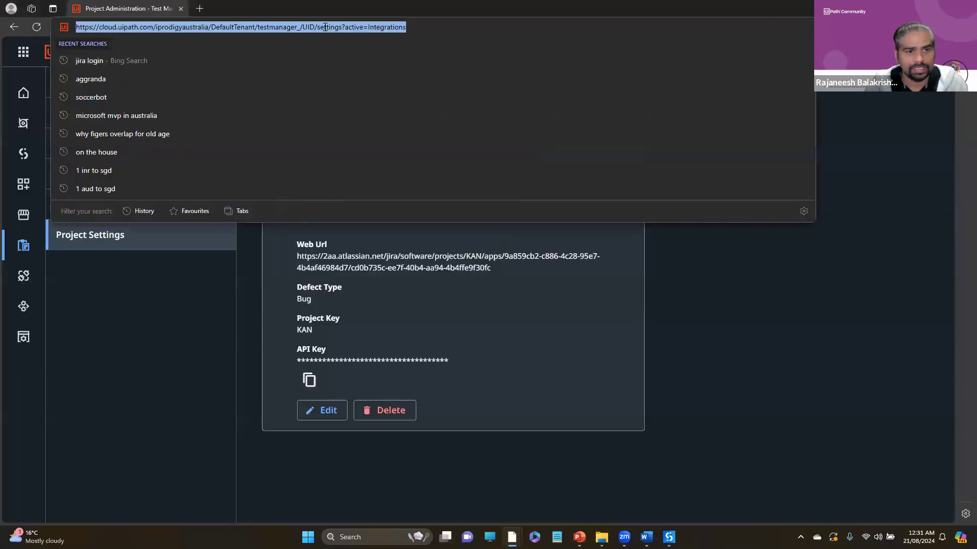
{"action": "key", "text": "alt+Tab"}
{"action": "key", "text": "alt+Tab"}
{"action": "left_click_drag", "start_coordinate": [322, 27], "coordinate": [26, 27]}
{"action": "key", "text": "ctrl+c"}
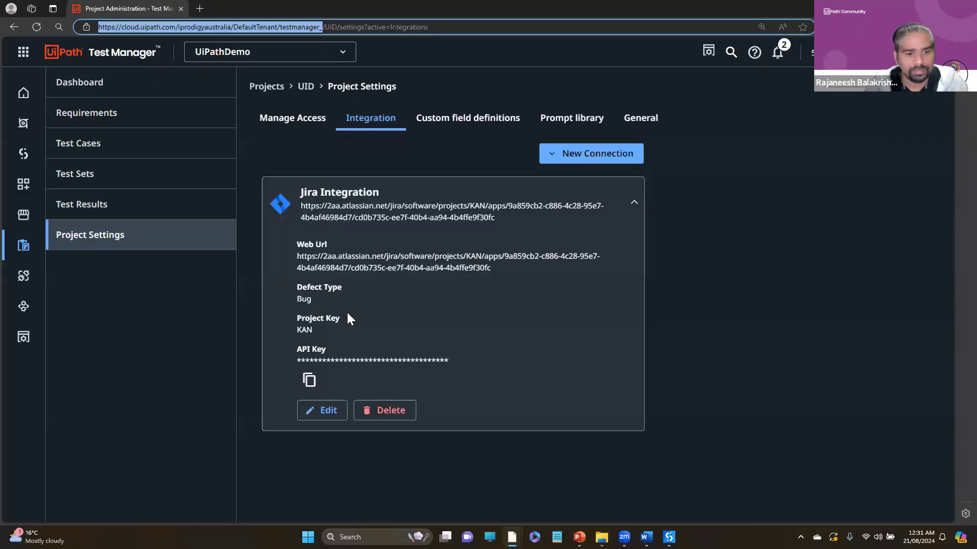
- In Jira's UiPath Test Manager settings, enter the copied Test Manager base address as the server URL, paste the API key, and save
{"action": "key", "text": "alt+Tab"}
{"action": "key", "text": "ctrl+v"}
{"action": "double_click", "coordinate": [289, 312]}
{"action": "key", "text": "ctrl+v"}
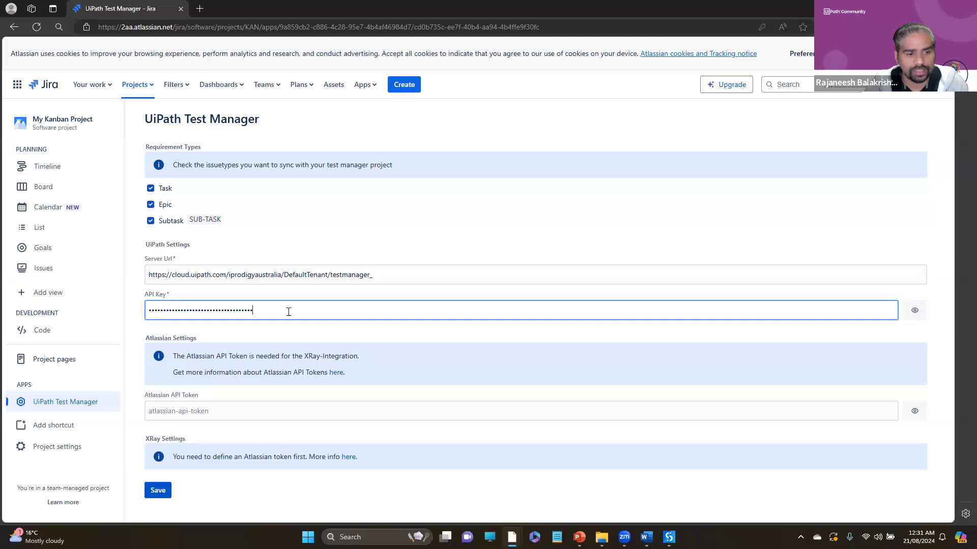
{"action": "left_click", "coordinate": [156, 494]}
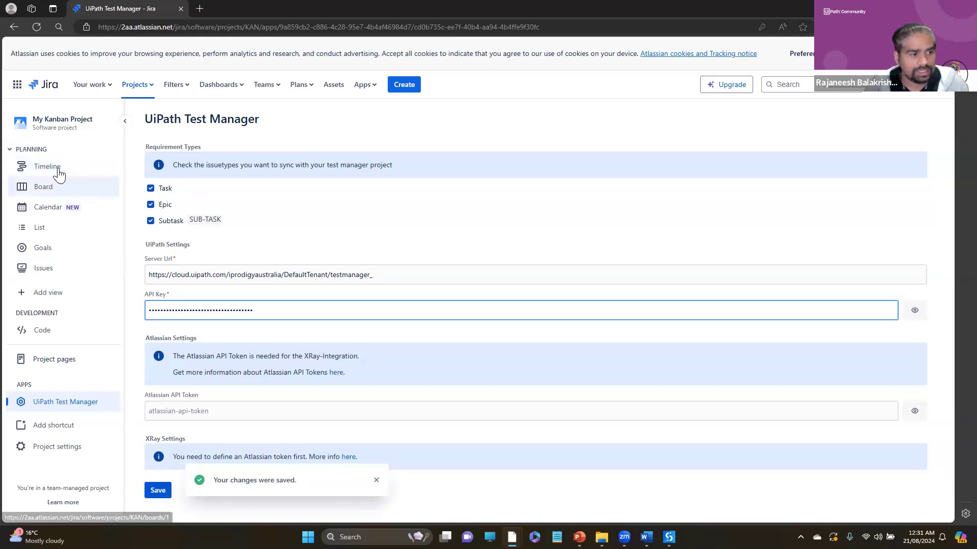
- Create the task Perform Security Testing on Passwords in the KAN board's To Do column, and decline the browser's offer to save the password
{"action": "left_click", "coordinate": [45, 198]}
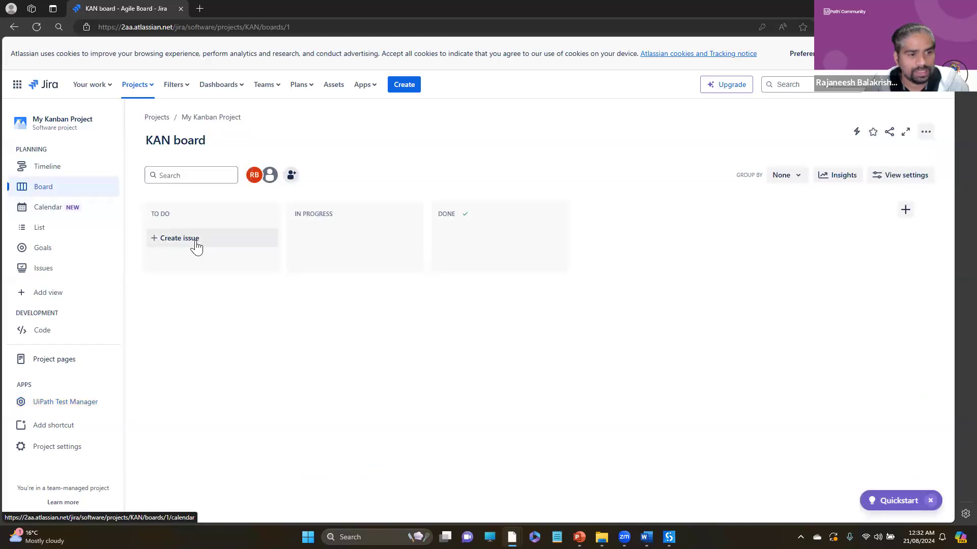
{"action": "left_click", "coordinate": [182, 239]}
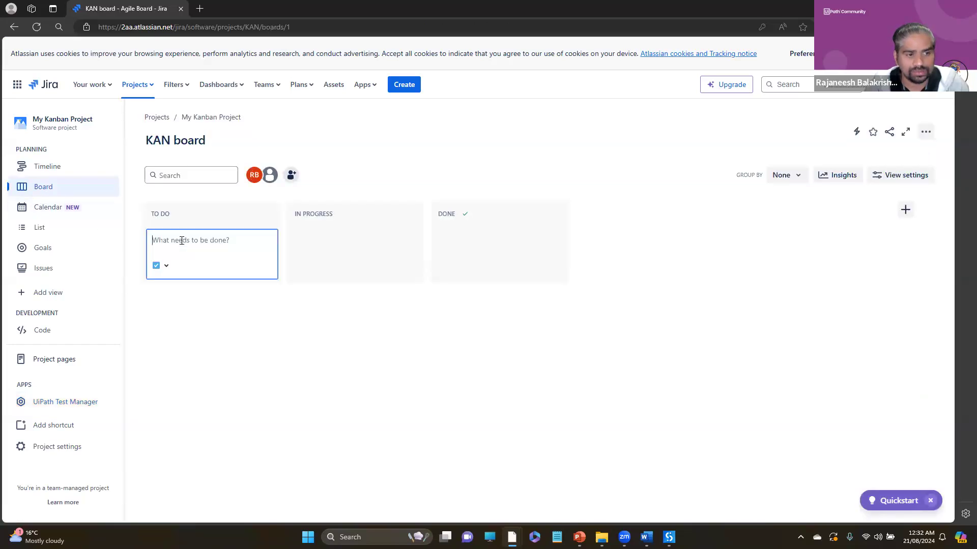
{"action": "left_click", "coordinate": [166, 266]}
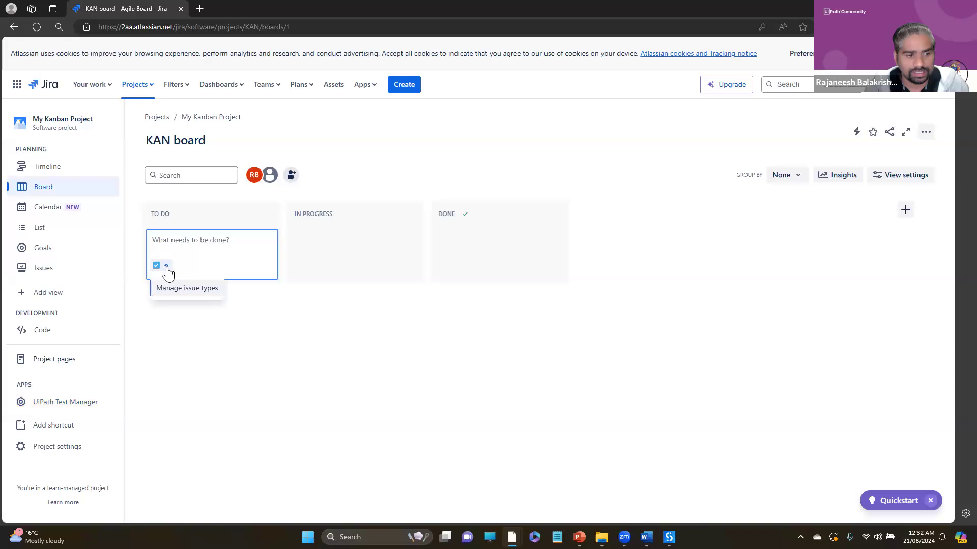
{"action": "left_click", "coordinate": [239, 371]}
{"action": "left_click", "coordinate": [183, 241]}
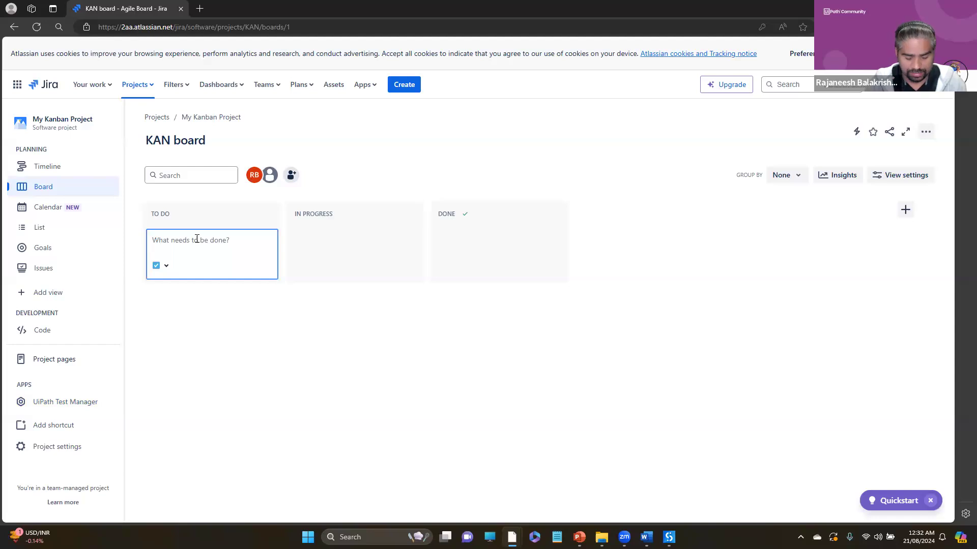
{"action": "type", "text": "Perform Secirity Testing on Passwor"}
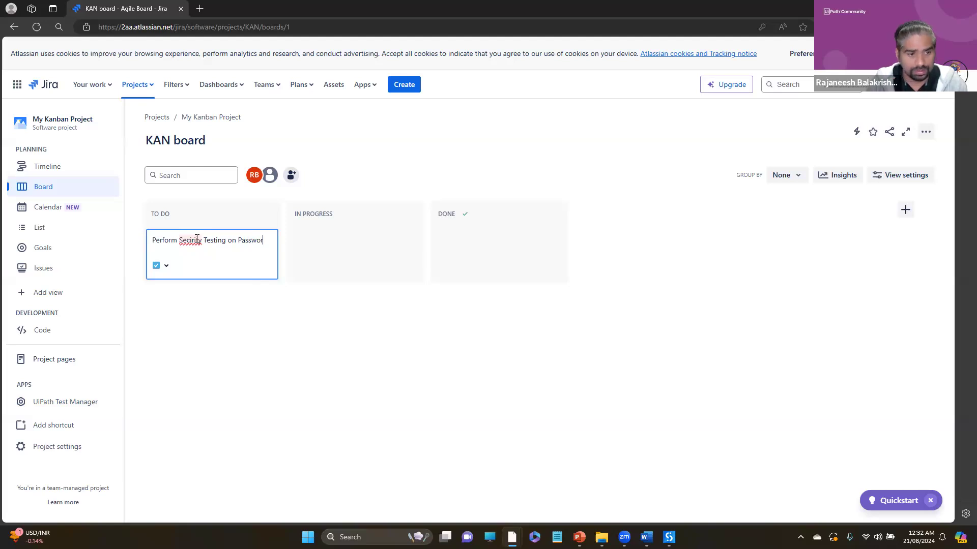
{"action": "right_click", "coordinate": [196, 239]}
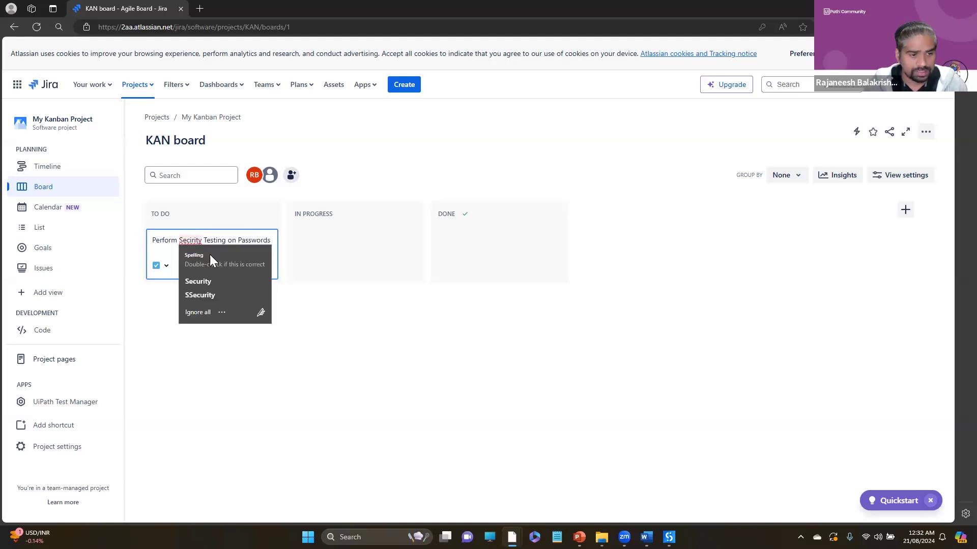
{"action": "left_click", "coordinate": [210, 281]}
{"action": "key", "text": "Return"}
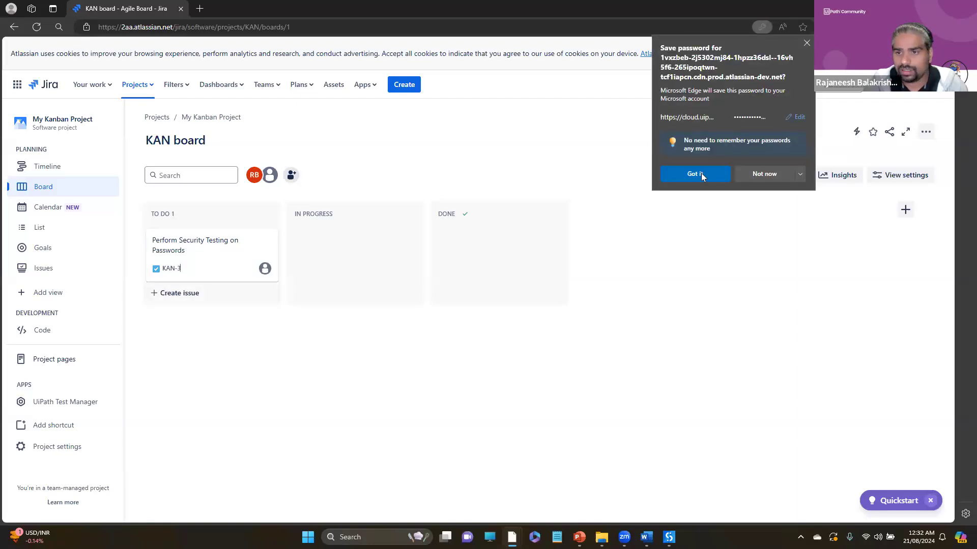
{"action": "left_click", "coordinate": [744, 172]}
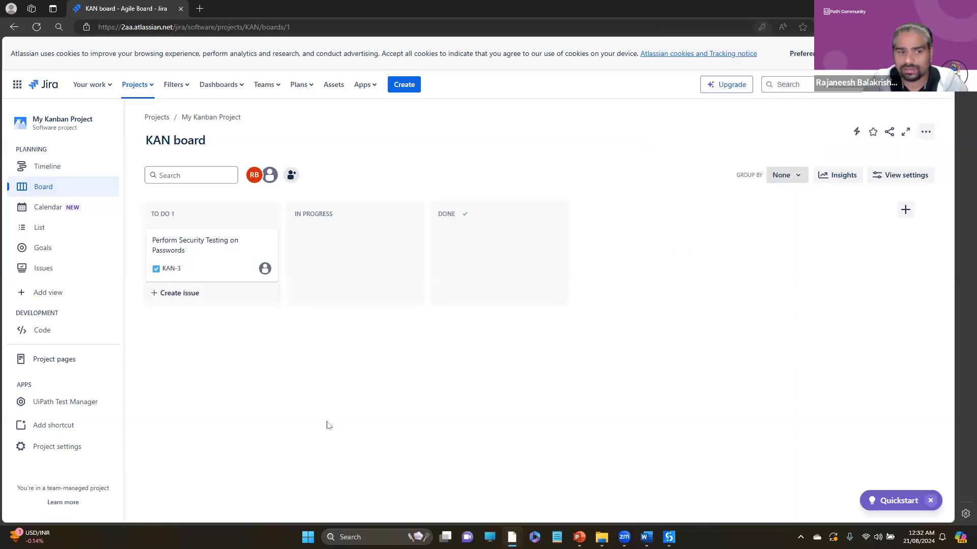
- Switch to Test Manager, check UiPathDemo's requirements for the Perform Security Testing on Passwords task, and return to Jira
{"action": "key", "text": "alt+Tab"}
{"action": "key", "text": "alt+Tab"}
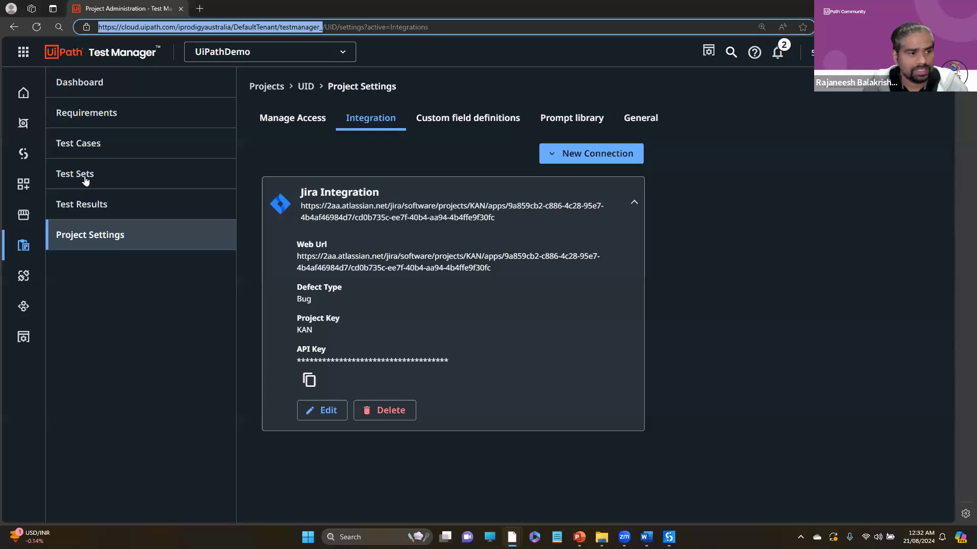
{"action": "left_click", "coordinate": [97, 152]}
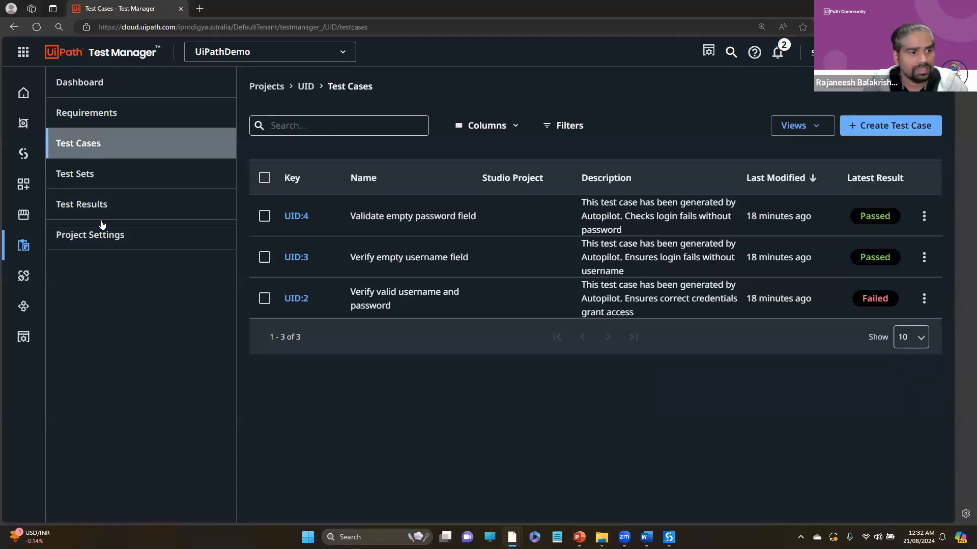
{"action": "left_click", "coordinate": [80, 109]}
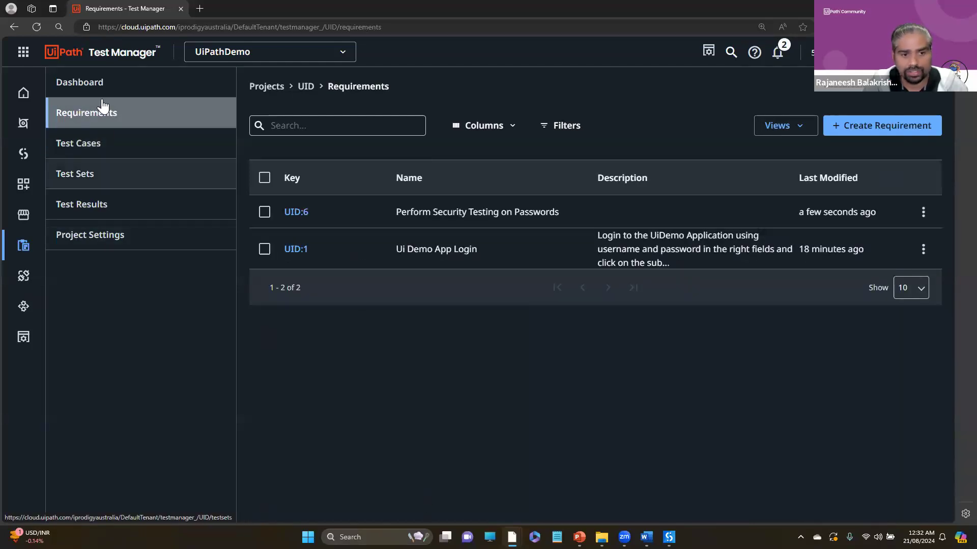
{"action": "triple_click", "coordinate": [426, 213]}
{"action": "left_click", "coordinate": [469, 331]}
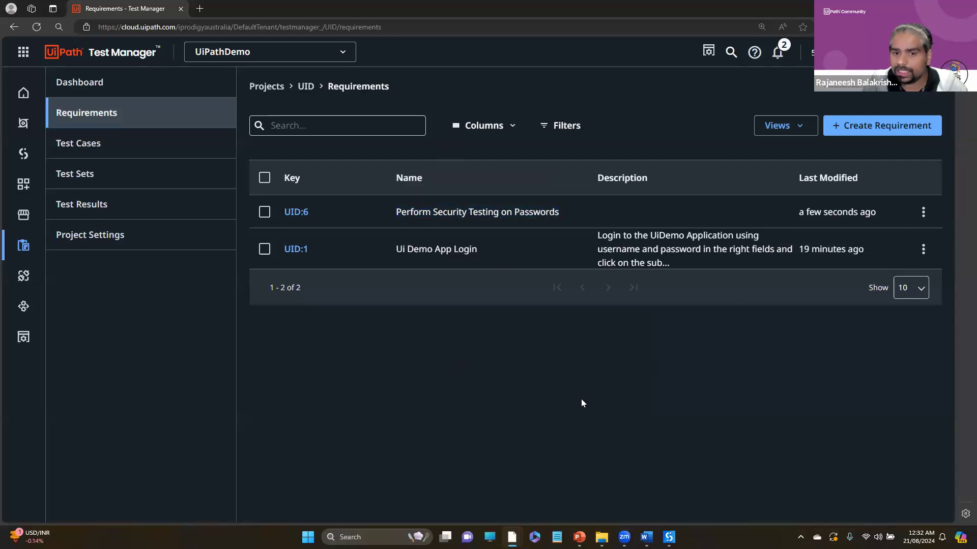
{"action": "triple_click", "coordinate": [519, 213]}
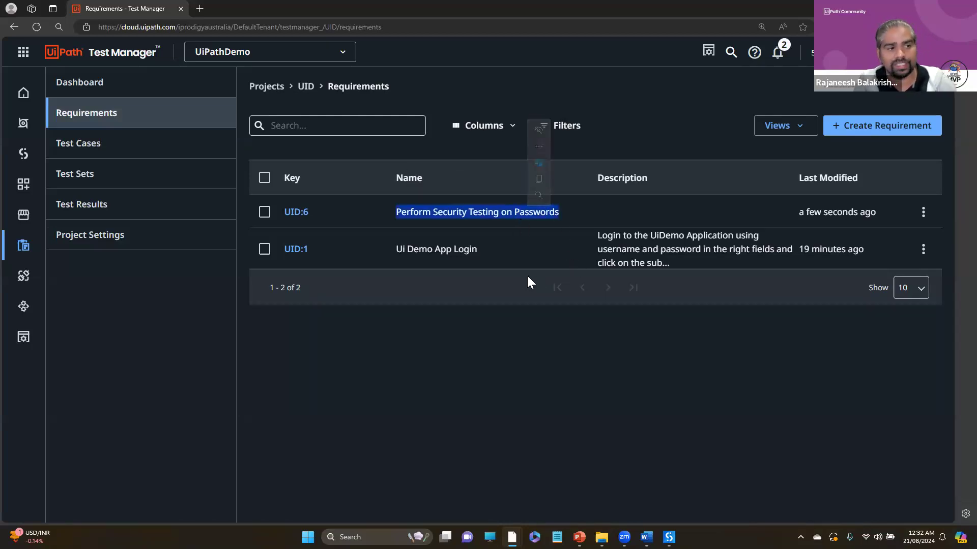
{"action": "key", "text": "alt+Tab"}
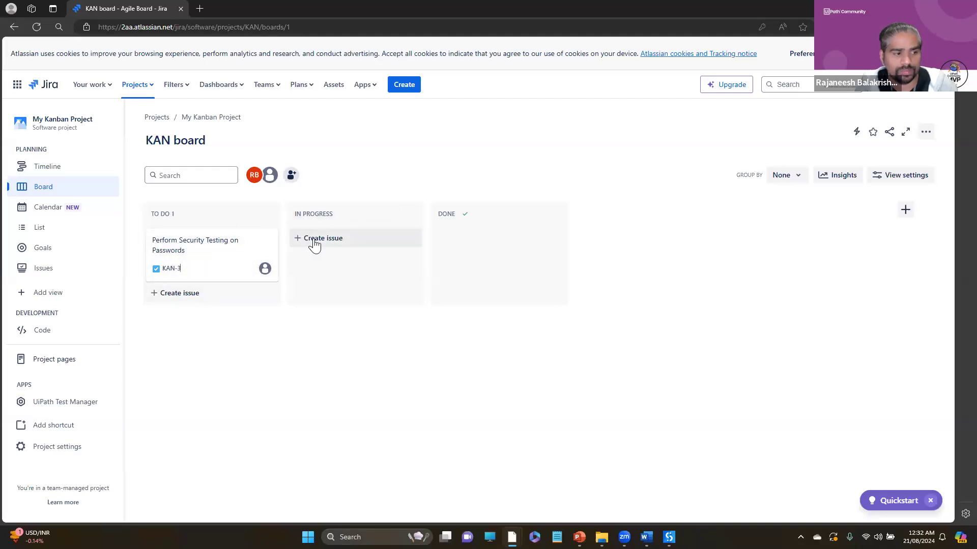
{"action": "left_click", "coordinate": [315, 244]}
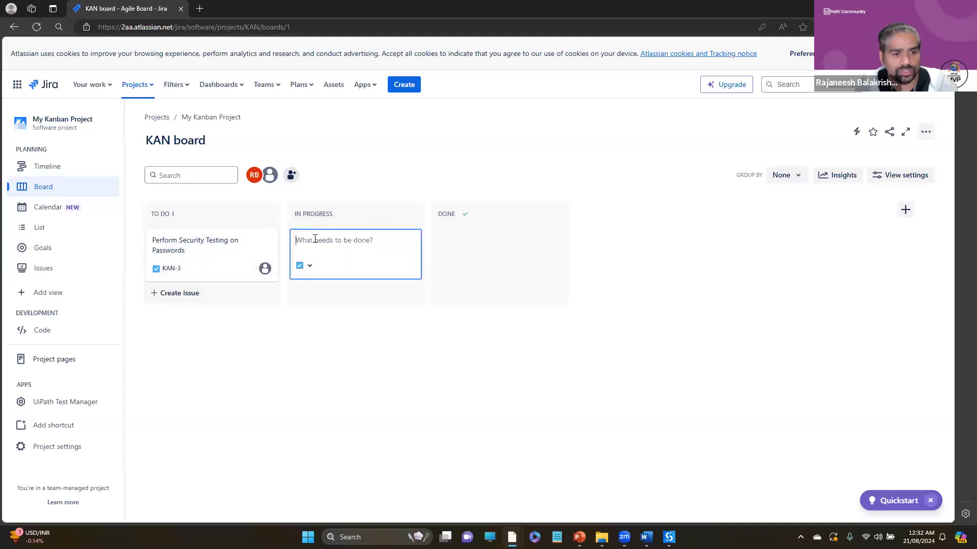
{"action": "left_click", "coordinate": [310, 267]}
{"action": "left_click", "coordinate": [299, 141]}
- Start a new issue in My Kanban Project with Epic as its issue type
{"action": "left_click", "coordinate": [405, 85]}
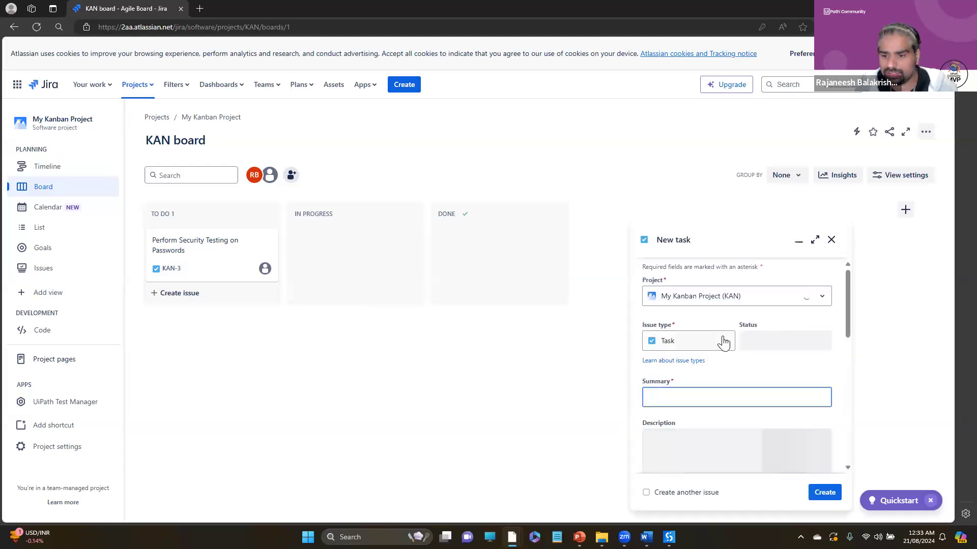
{"action": "left_click", "coordinate": [723, 343]}
{"action": "left_click", "coordinate": [668, 385]}
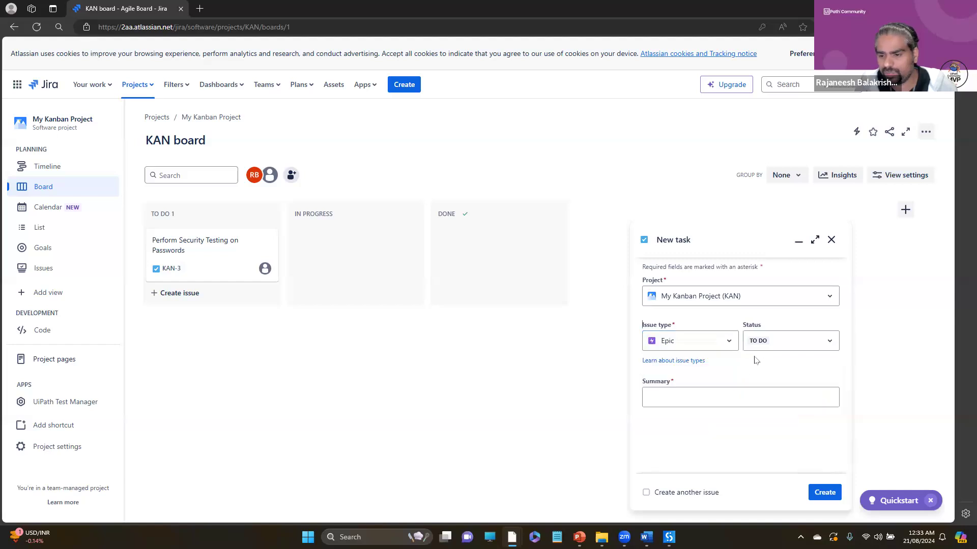
{"action": "left_click", "coordinate": [729, 341]}
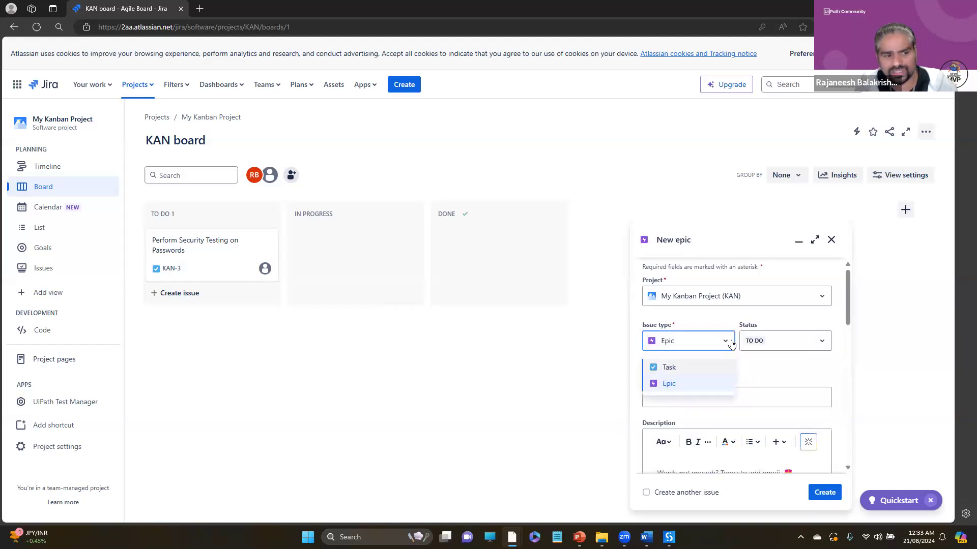
{"action": "left_click", "coordinate": [732, 342]}
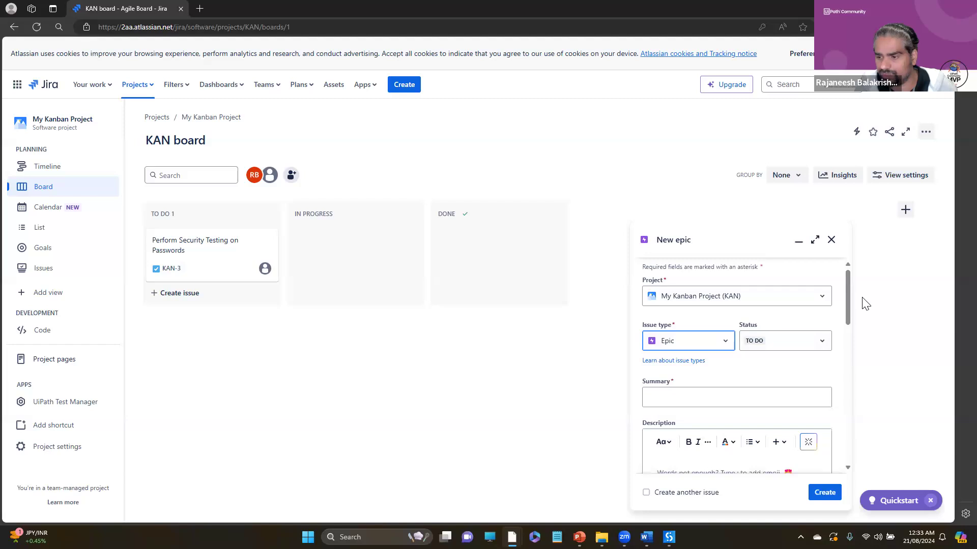
{"action": "left_click_drag", "start_coordinate": [849, 298], "coordinate": [847, 322]}
{"action": "scroll", "coordinate": [682, 311], "scroll_direction": "up", "scroll_amount": 1}
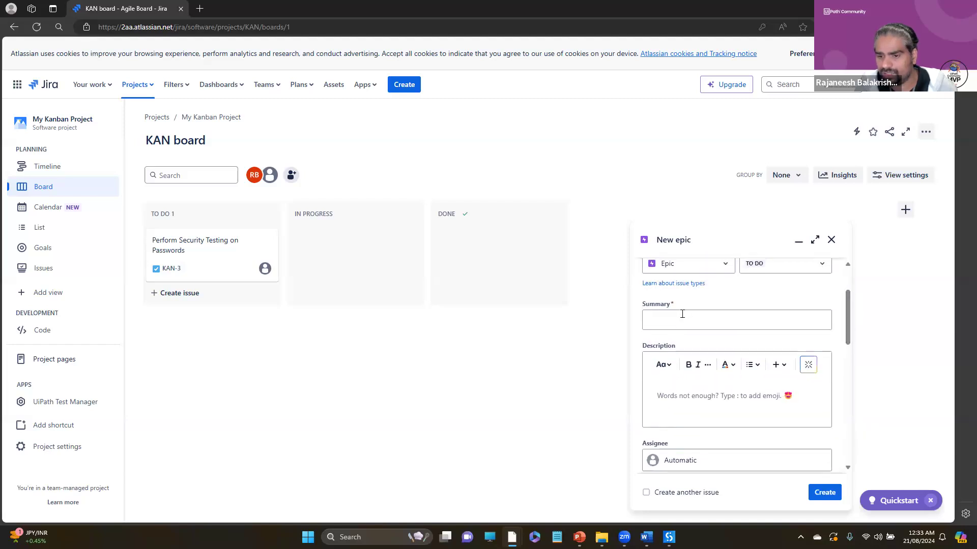
- Enter Automate All Test Cases as the epic's summary, reuse it as the description with a smiley added, and create the epic
{"action": "left_click", "coordinate": [682, 314]}
{"action": "type", "text": "Automate All Test Cases"}
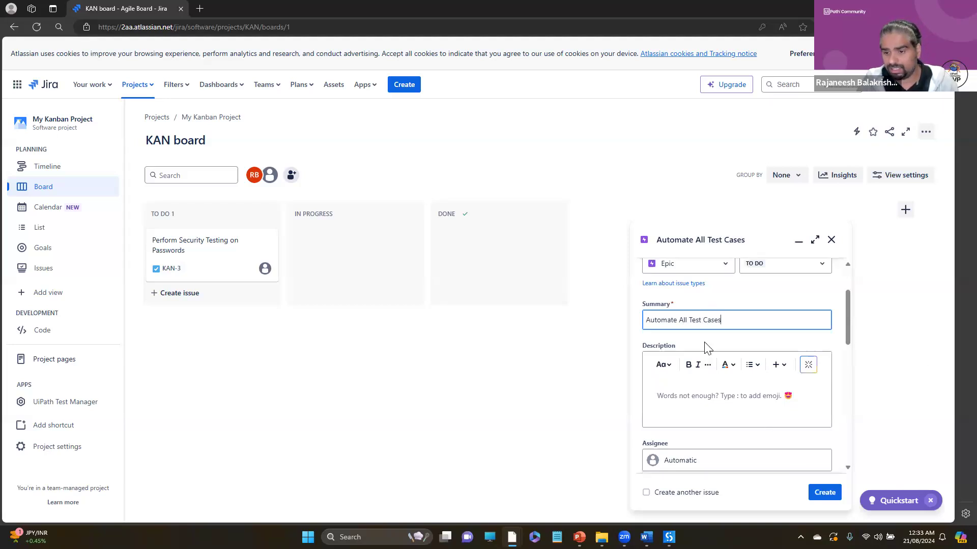
{"action": "key", "text": "ctrl+a"}
{"action": "key", "text": "ctrl+c"}
{"action": "left_click", "coordinate": [730, 395]}
{"action": "key", "text": "ctrl+v"}
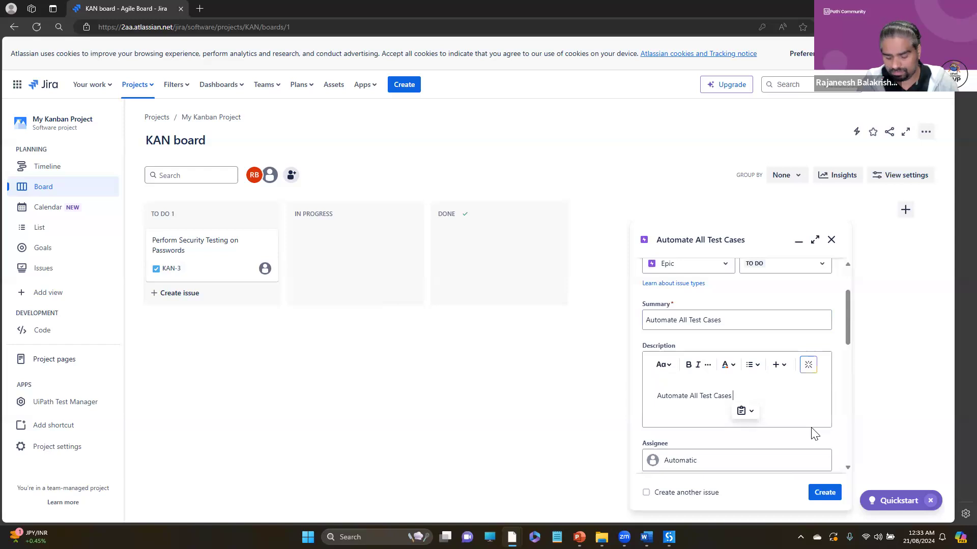
{"action": "type", "text": ":)"}
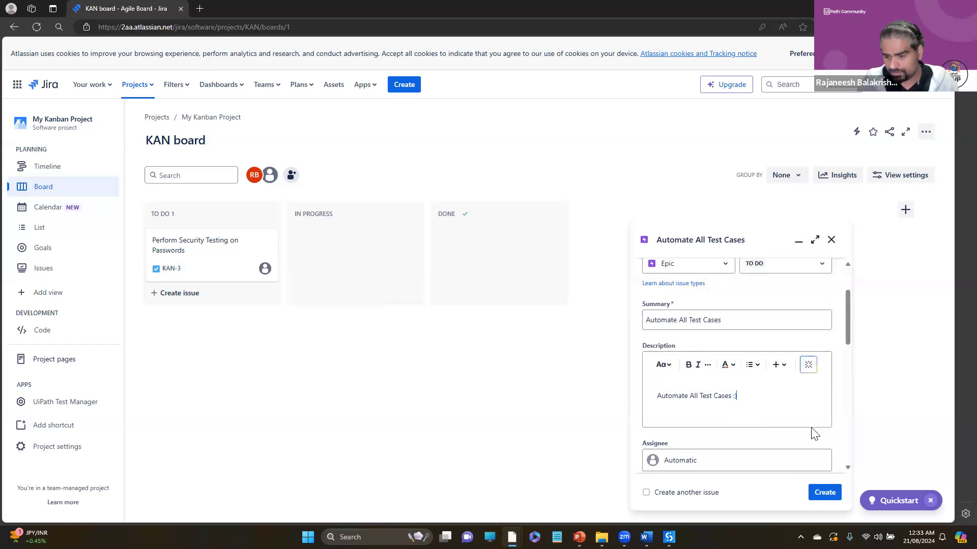
{"action": "key", "text": "BackSpace"}
{"action": "key", "text": "BackSpace"}
{"action": "left_click", "coordinate": [818, 489]}
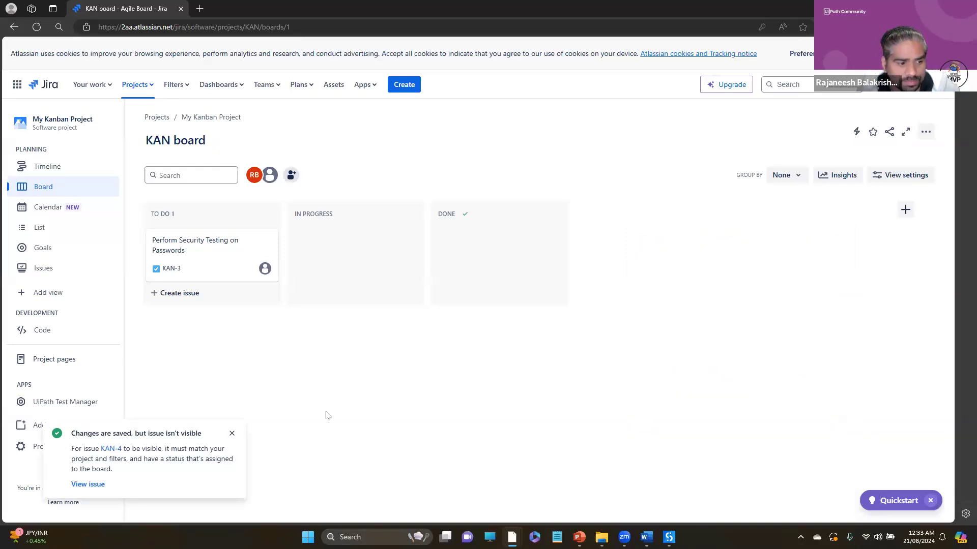
- Switch to Test Manager, reload UiPathDemo's requirements, and check the name and description of the Automate All Test Cases epic
{"action": "key", "text": "alt+Tab"}
{"action": "left_click", "coordinate": [396, 323]}
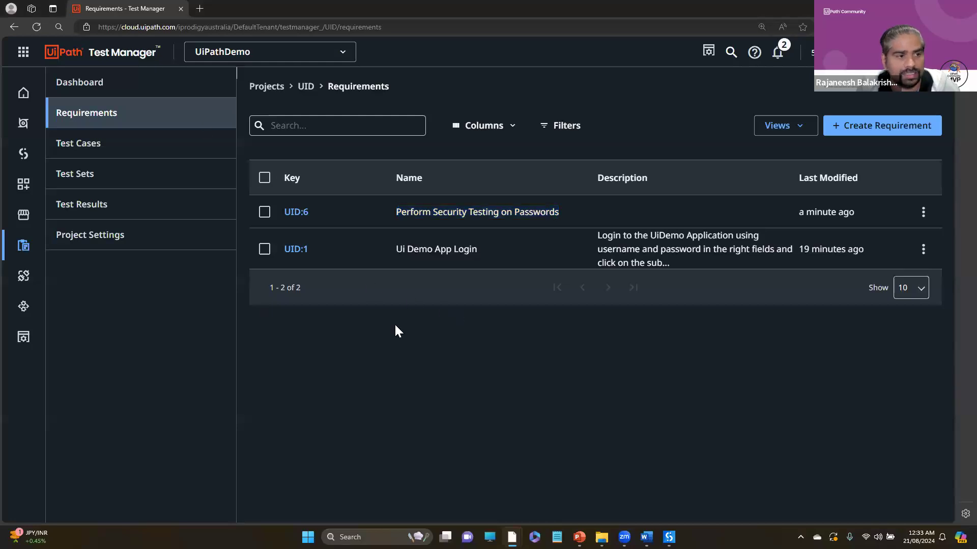
{"action": "left_click", "coordinate": [104, 142]}
{"action": "left_click", "coordinate": [109, 128]}
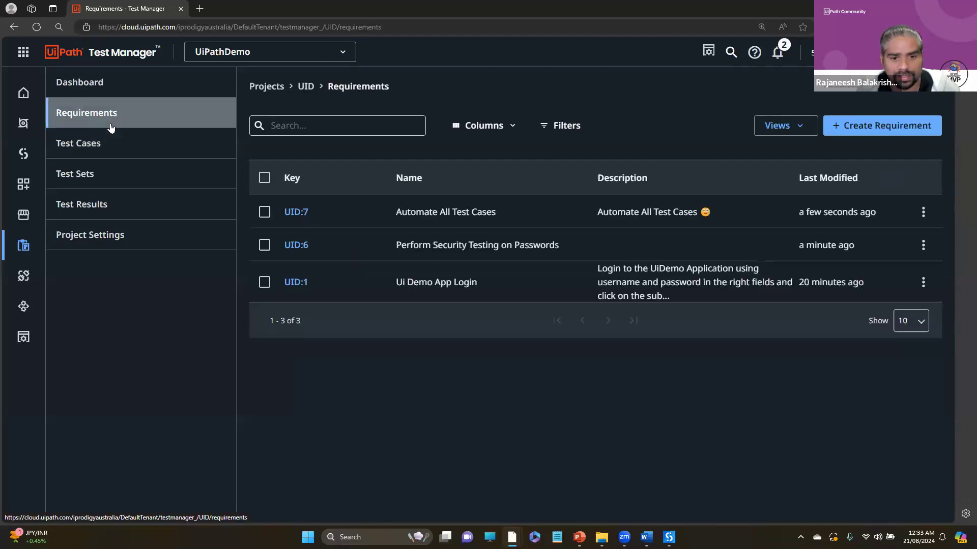
{"action": "triple_click", "coordinate": [656, 212]}
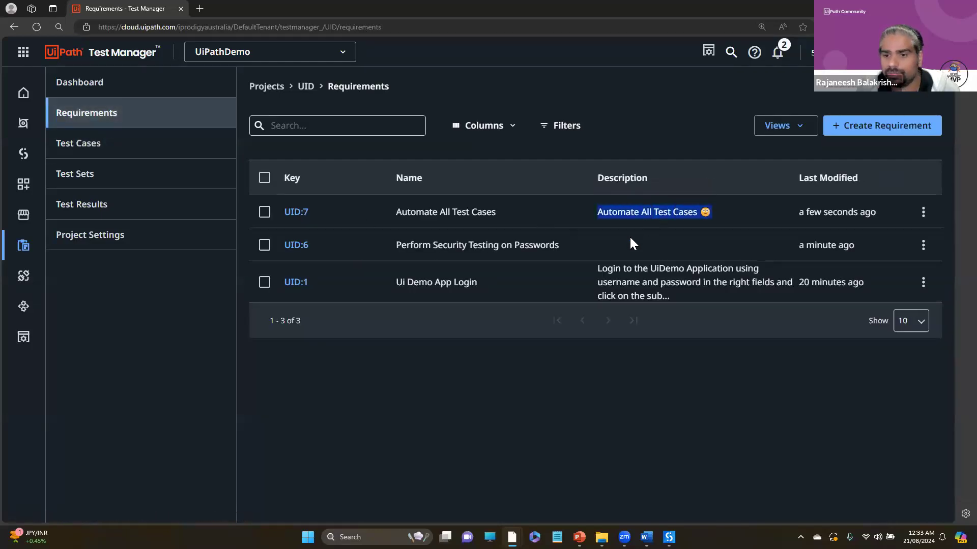
{"action": "triple_click", "coordinate": [448, 214]}
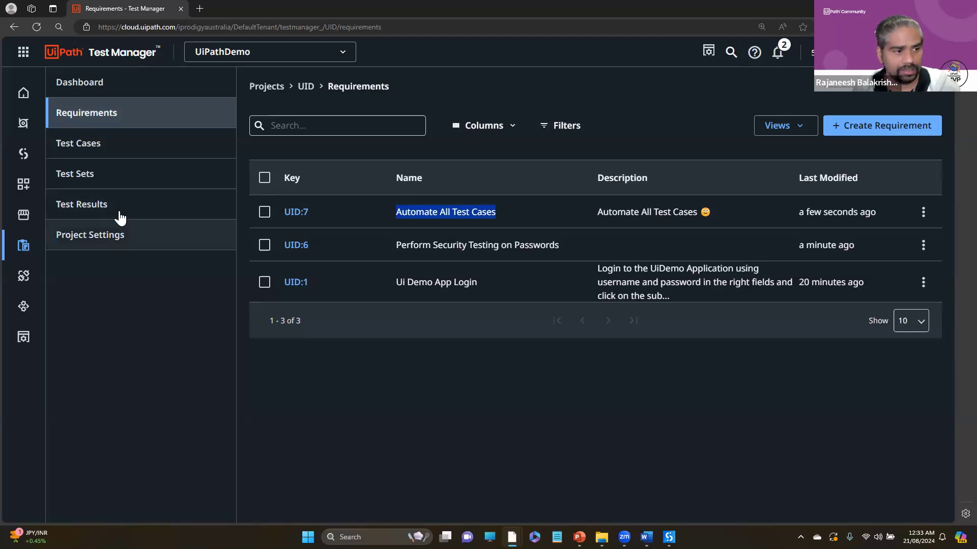
- Check the execution options of the SanityTest test set and of its finished manual run in the test results
{"action": "left_click", "coordinate": [90, 176]}
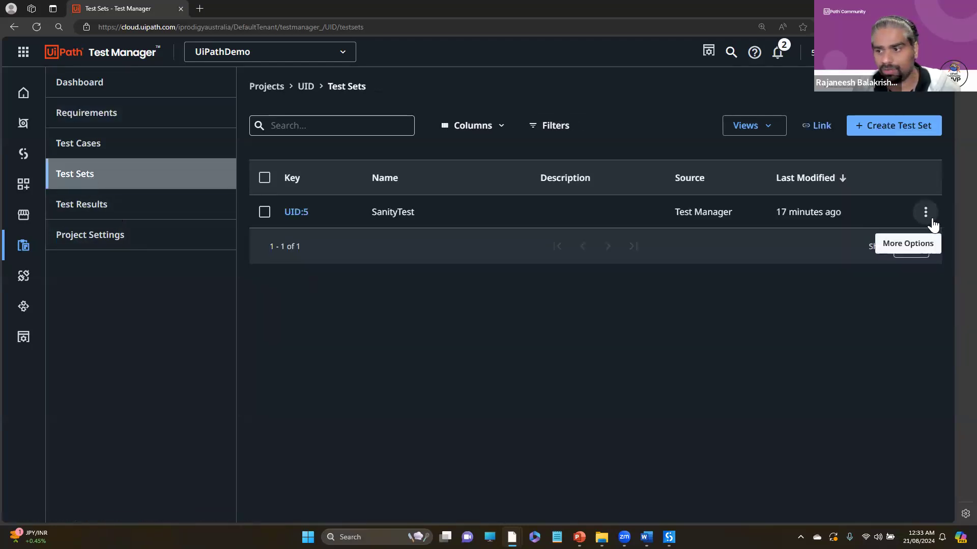
{"action": "left_click", "coordinate": [931, 216]}
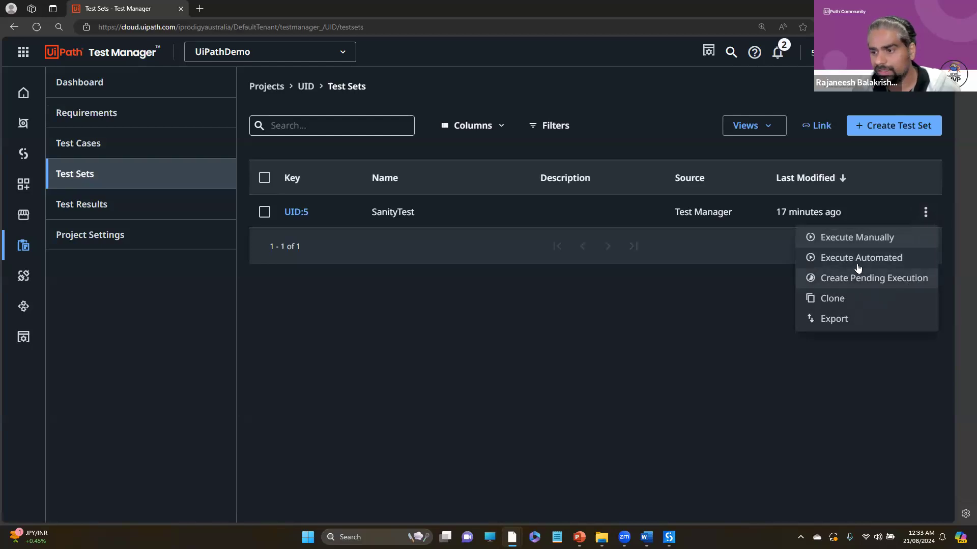
{"action": "left_click", "coordinate": [98, 209]}
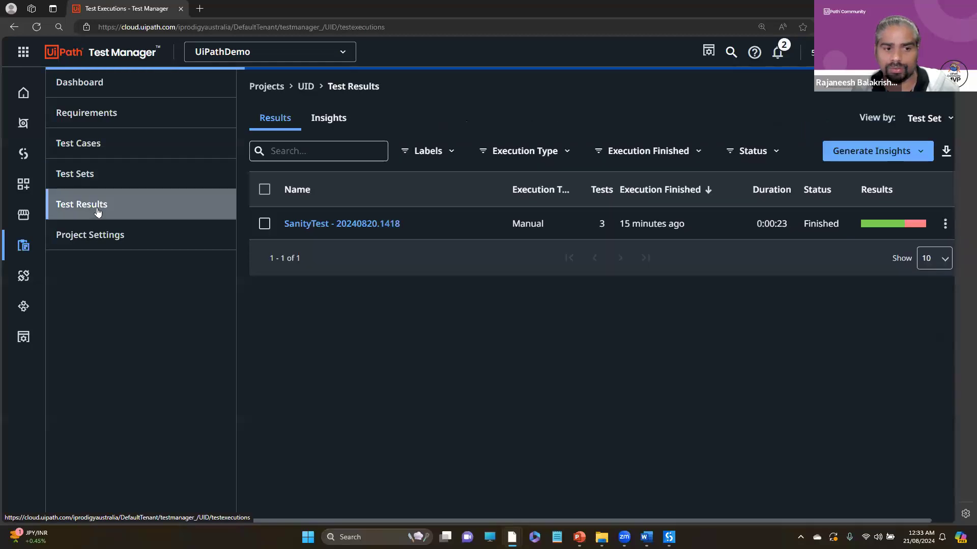
{"action": "left_click", "coordinate": [917, 150]}
{"action": "left_click", "coordinate": [641, 460]}
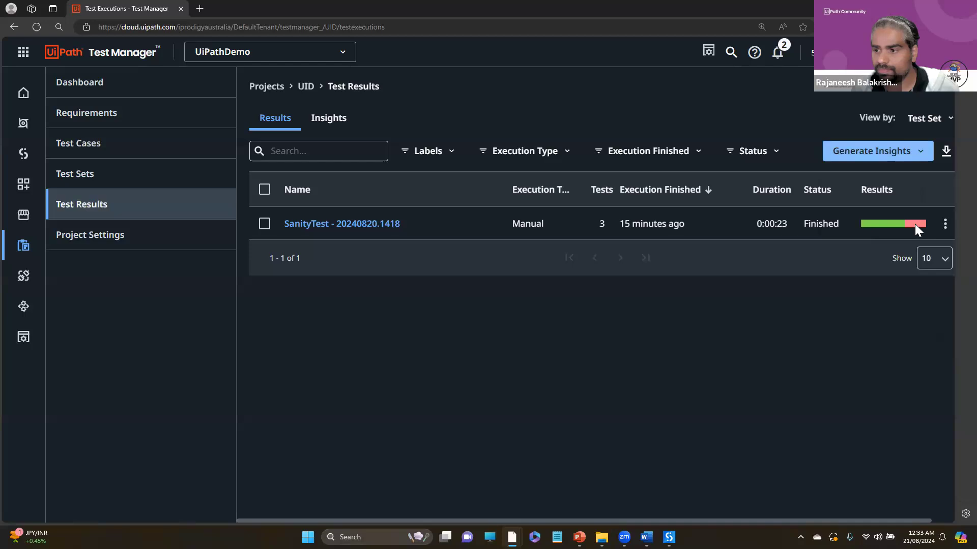
{"action": "left_click", "coordinate": [945, 223]}
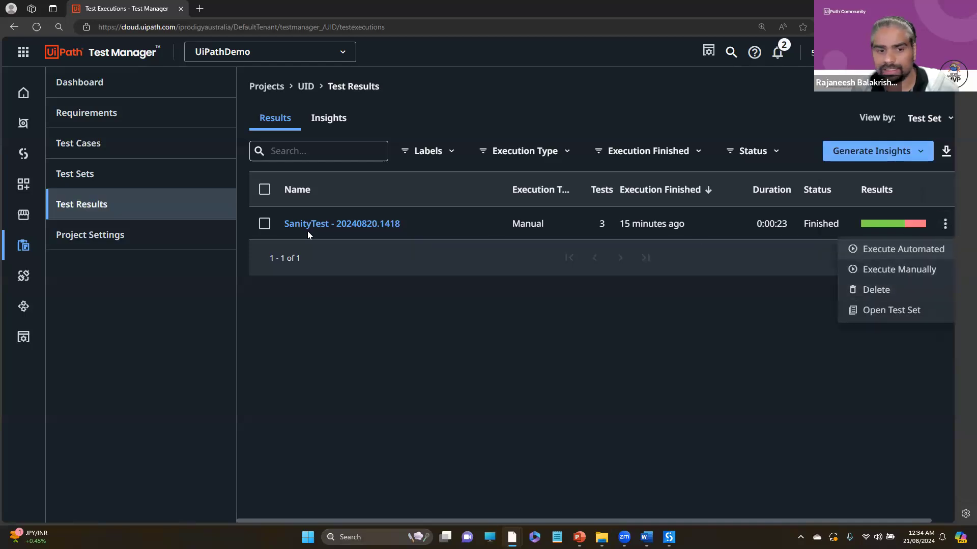
- Open the SanityTest - 20240820.1418 run and view the step logs of its failed Verify valid username and password test
{"action": "left_click", "coordinate": [327, 227]}
{"action": "left_click", "coordinate": [328, 227]}
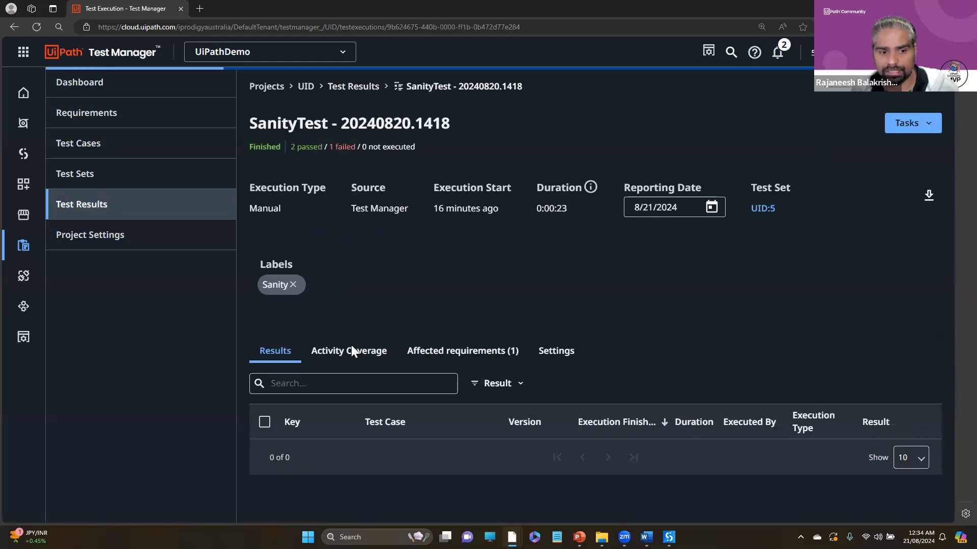
{"action": "scroll", "coordinate": [807, 486], "scroll_direction": "down", "scroll_amount": 2}
{"action": "left_click", "coordinate": [918, 451]}
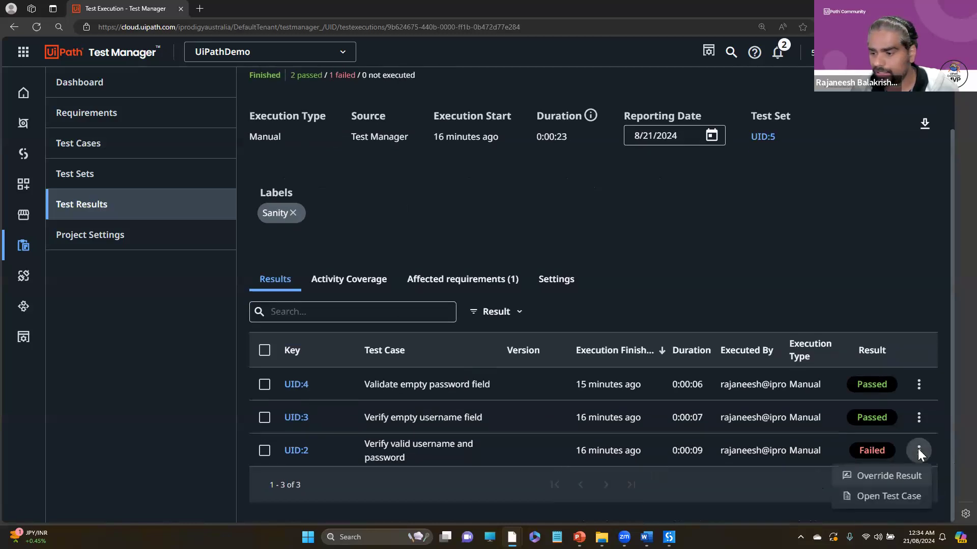
{"action": "left_click", "coordinate": [300, 450]}
{"action": "left_click", "coordinate": [300, 450]}
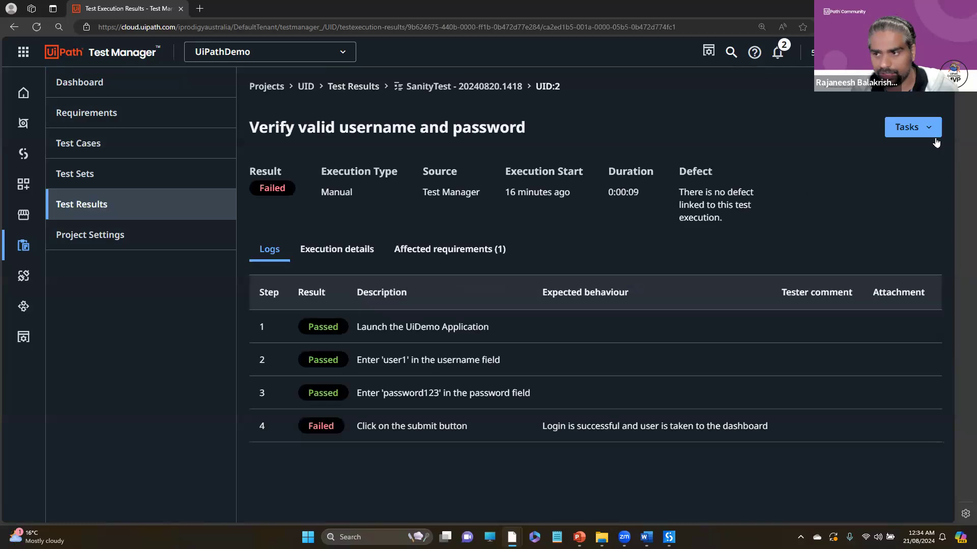
- Try to create a defect from the failed test result, granting UiPath Test Manager access to the Atlassian account
{"action": "left_click", "coordinate": [934, 131]}
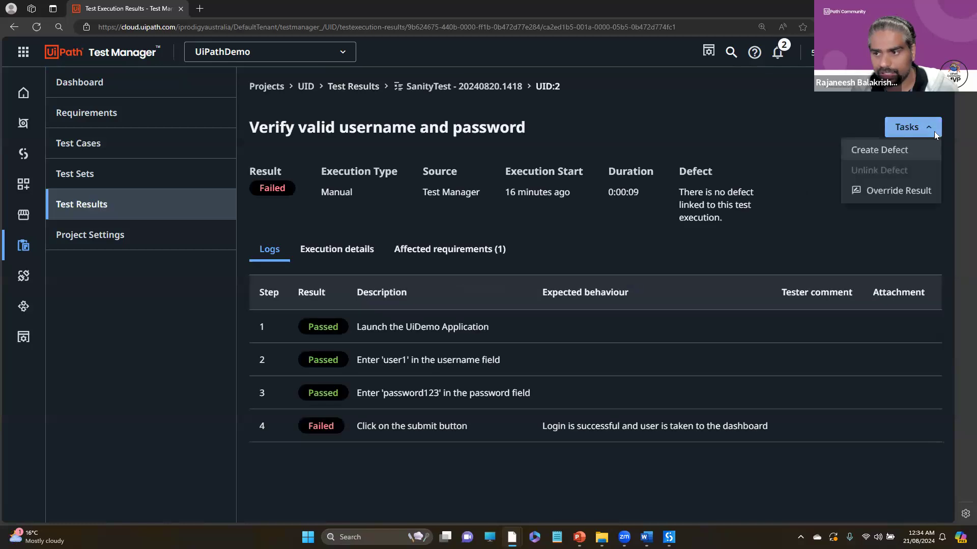
{"action": "left_click", "coordinate": [879, 150]}
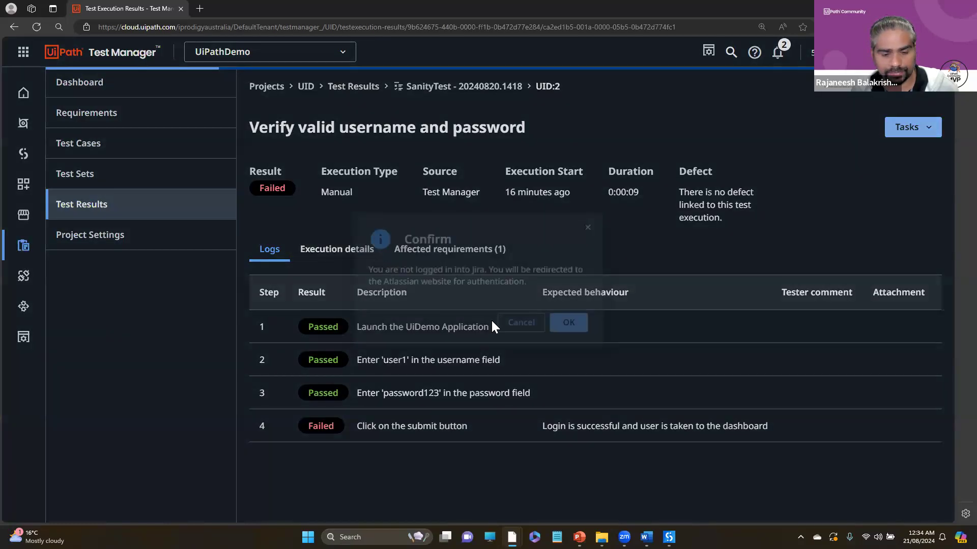
{"action": "left_click", "coordinate": [572, 327]}
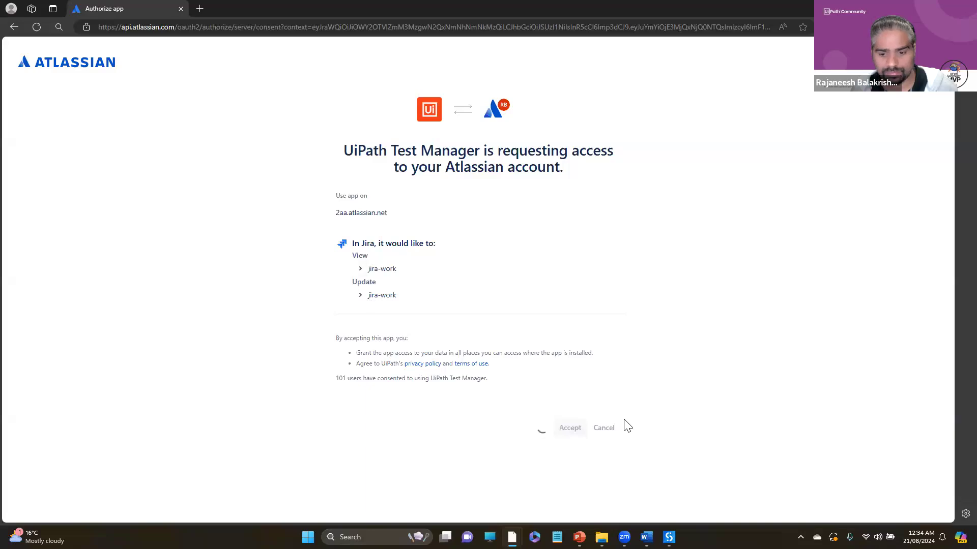
{"action": "left_click", "coordinate": [569, 430]}
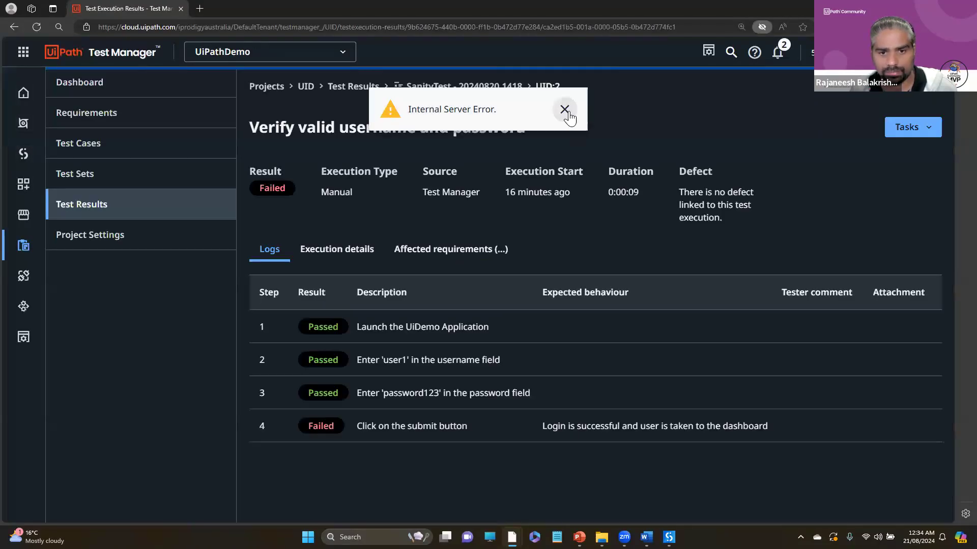
{"action": "left_click", "coordinate": [564, 109]}
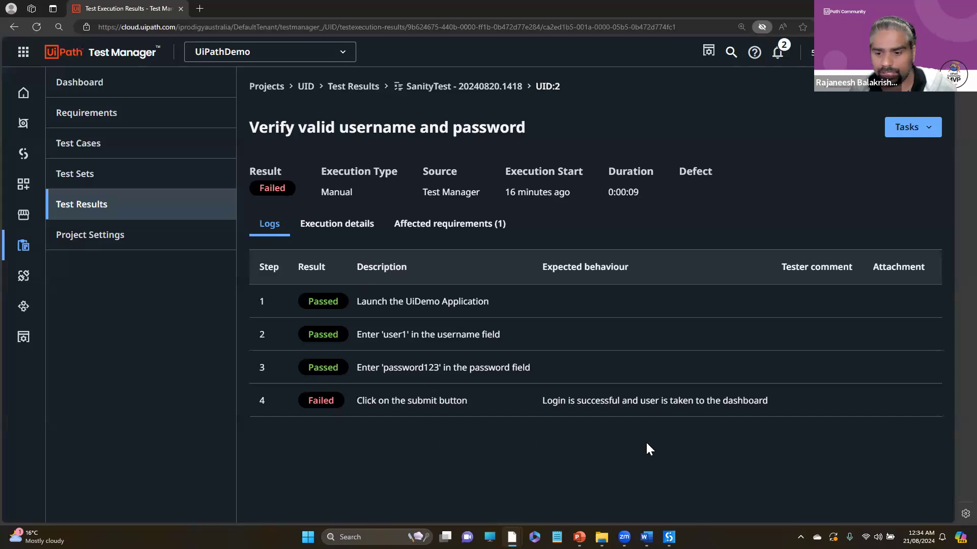
- Switch to Jira and check My Kanban Project's board and timeline for a new defect
{"action": "key", "text": "alt+Tab"}
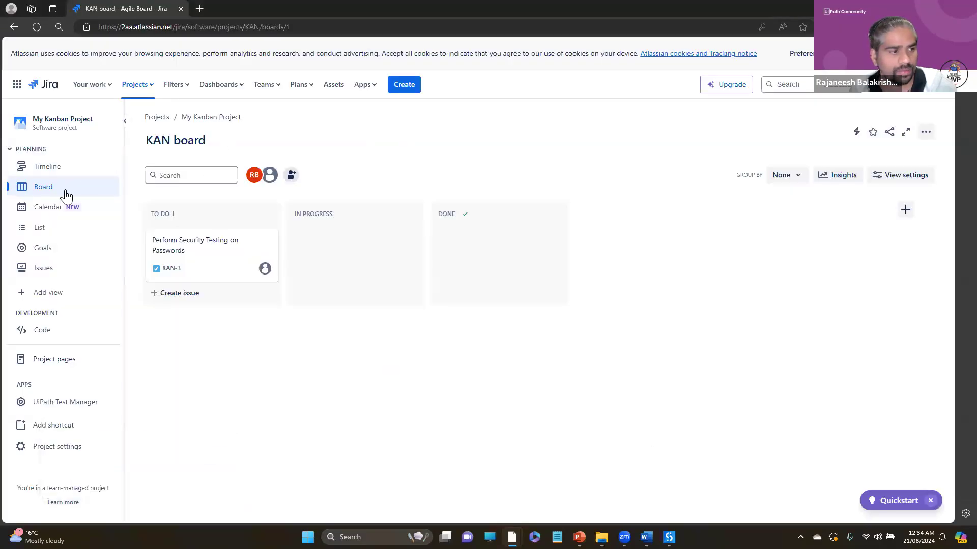
{"action": "left_click", "coordinate": [65, 190]}
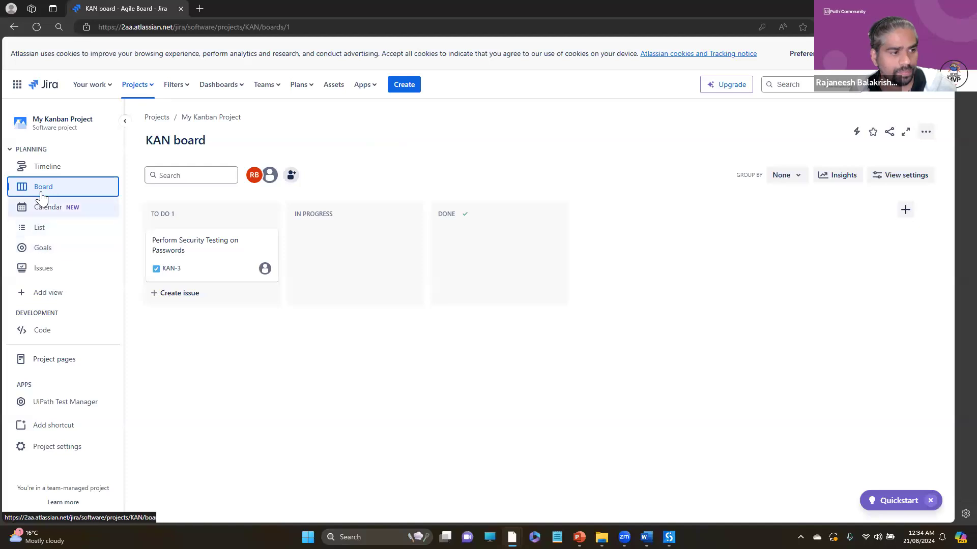
{"action": "left_click", "coordinate": [46, 168]}
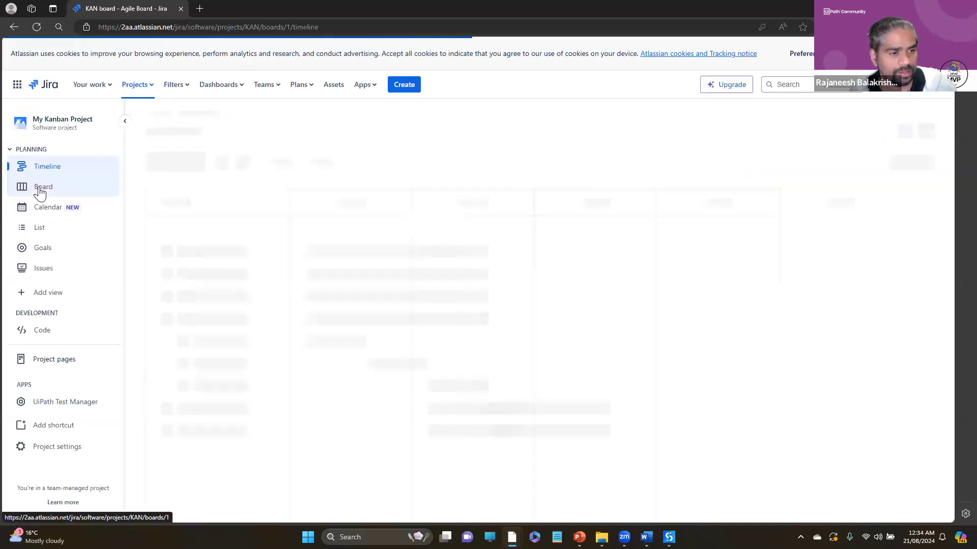
{"action": "left_click", "coordinate": [41, 189]}
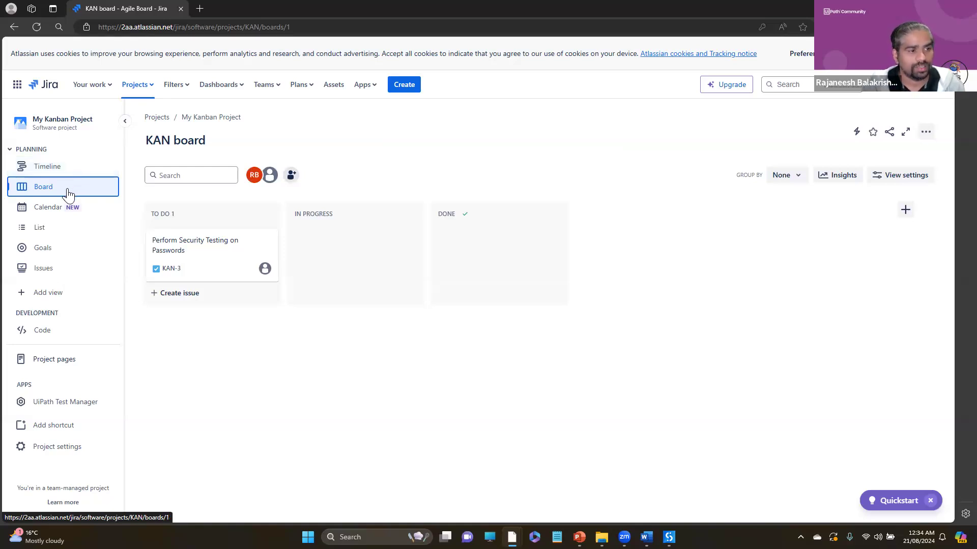
{"action": "left_click", "coordinate": [56, 175]}
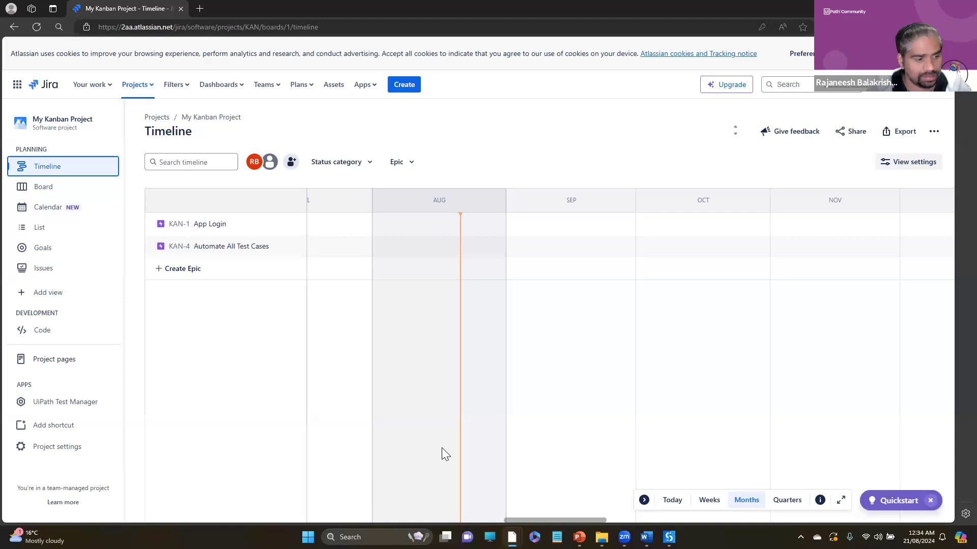
- Examine the App Login epic among the project's issues, and check all columns of the project's issue list
{"action": "left_click", "coordinate": [45, 272]}
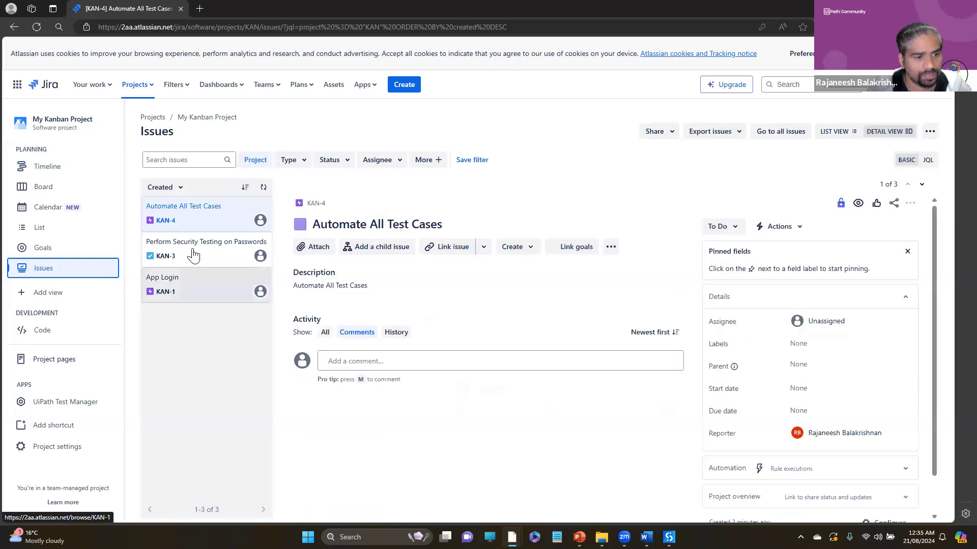
{"action": "left_click", "coordinate": [187, 294]}
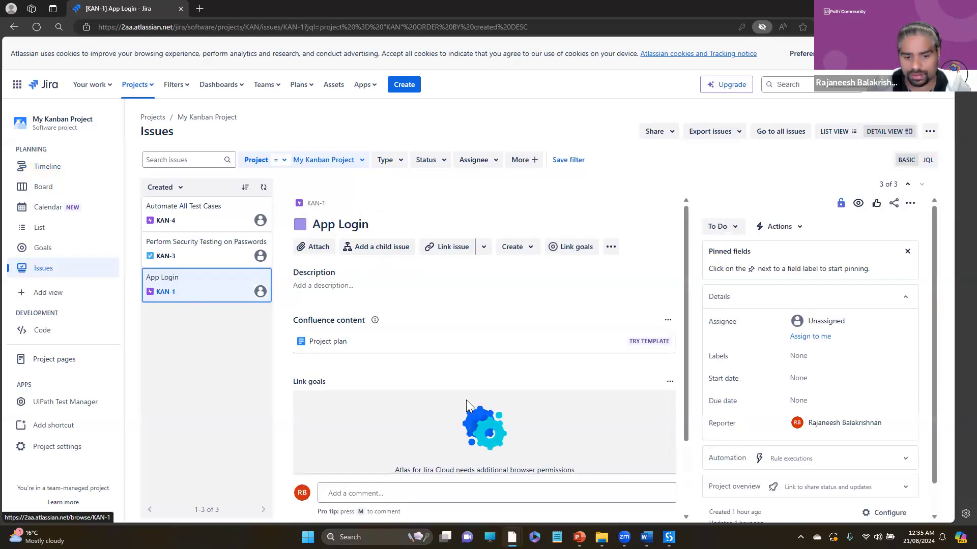
{"action": "scroll", "coordinate": [362, 390], "scroll_direction": "down", "scroll_amount": 2}
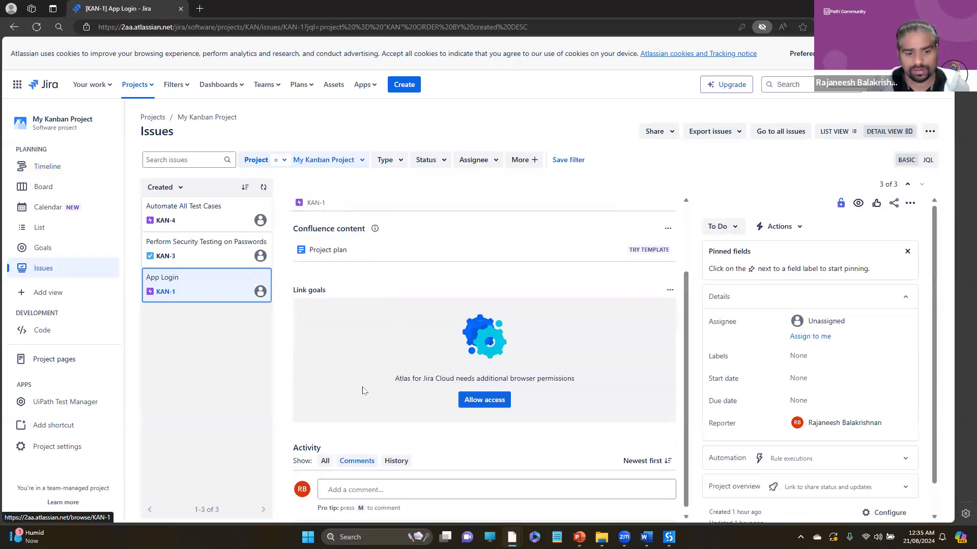
{"action": "scroll", "coordinate": [362, 390], "scroll_direction": "up", "scroll_amount": 2}
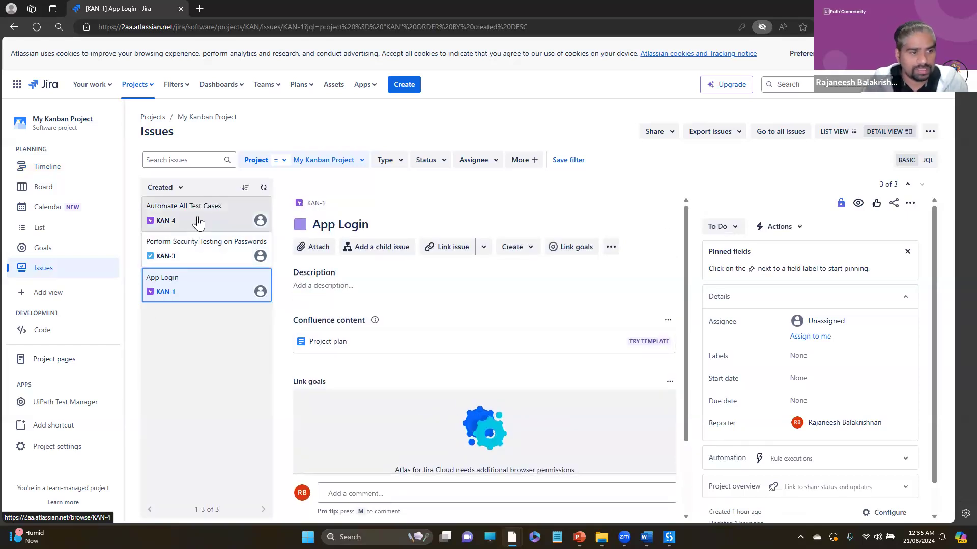
{"action": "left_click", "coordinate": [54, 232]}
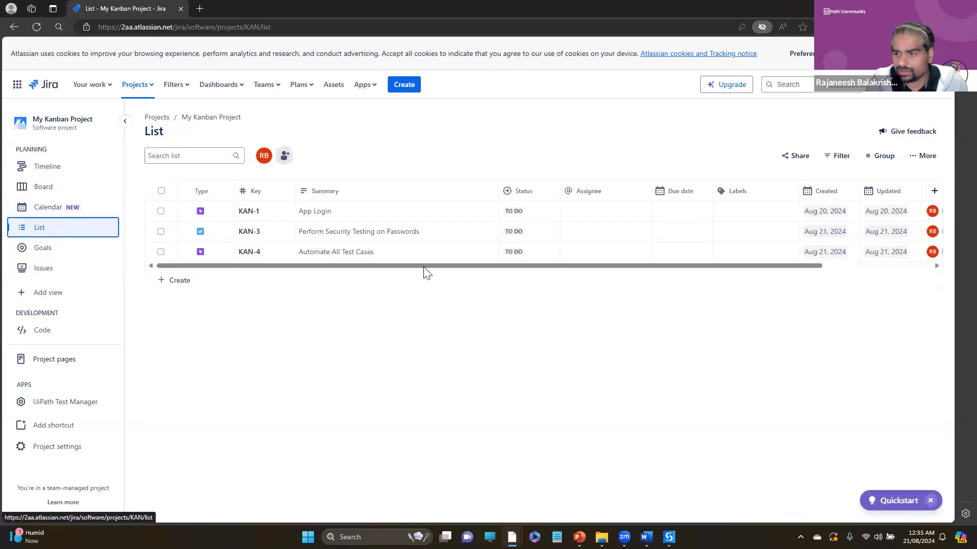
{"action": "left_click_drag", "start_coordinate": [571, 266], "coordinate": [911, 288]}
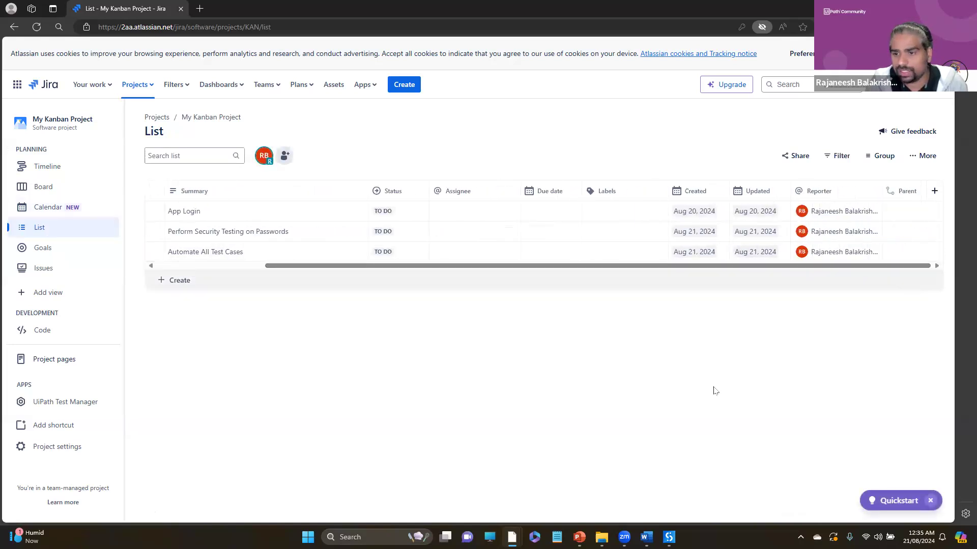
- Switch to the UiPathTestSuite_COmponents.pptx presentation in PowerPoint and show the Demo Time slide
{"action": "key", "text": "alt+Tab"}
{"action": "key", "text": "alt+Tab"}
{"action": "key", "text": "alt+Tab"}
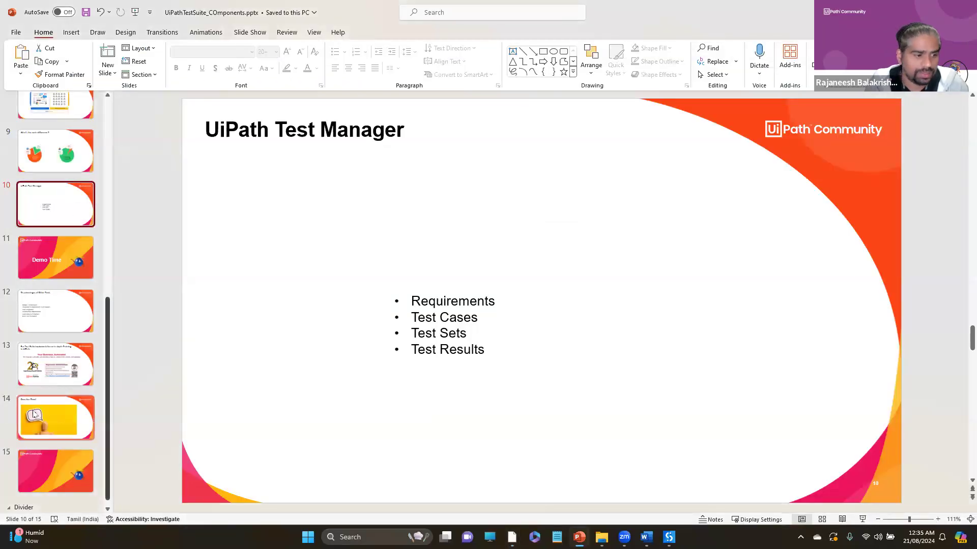
{"action": "left_click", "coordinate": [46, 275]}
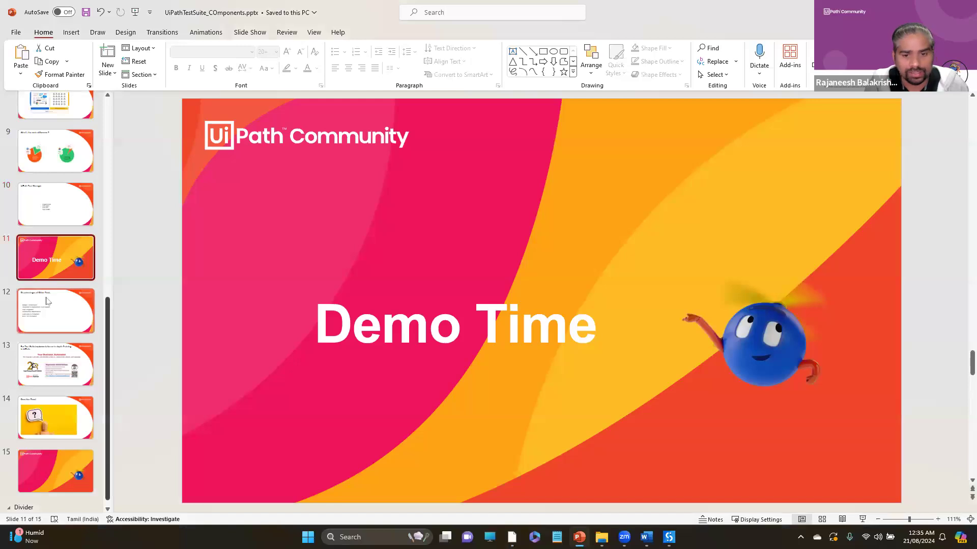